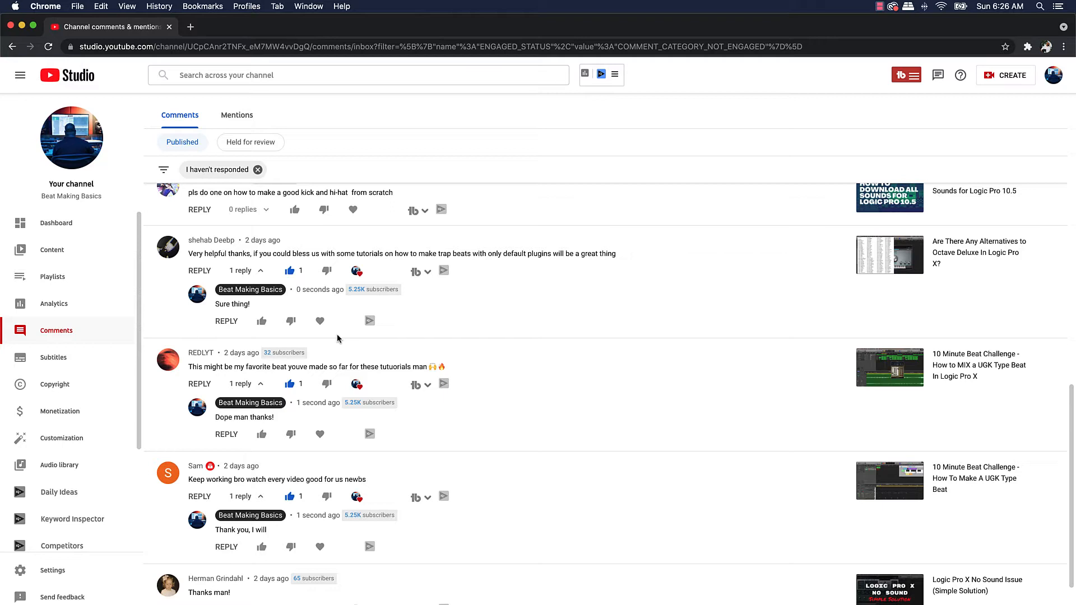
- Find the channel comment requesting a kick and hi-hat made from scratch, and minimize the browser to switch to Logic Pro X
scroll(337, 338, up, 2)
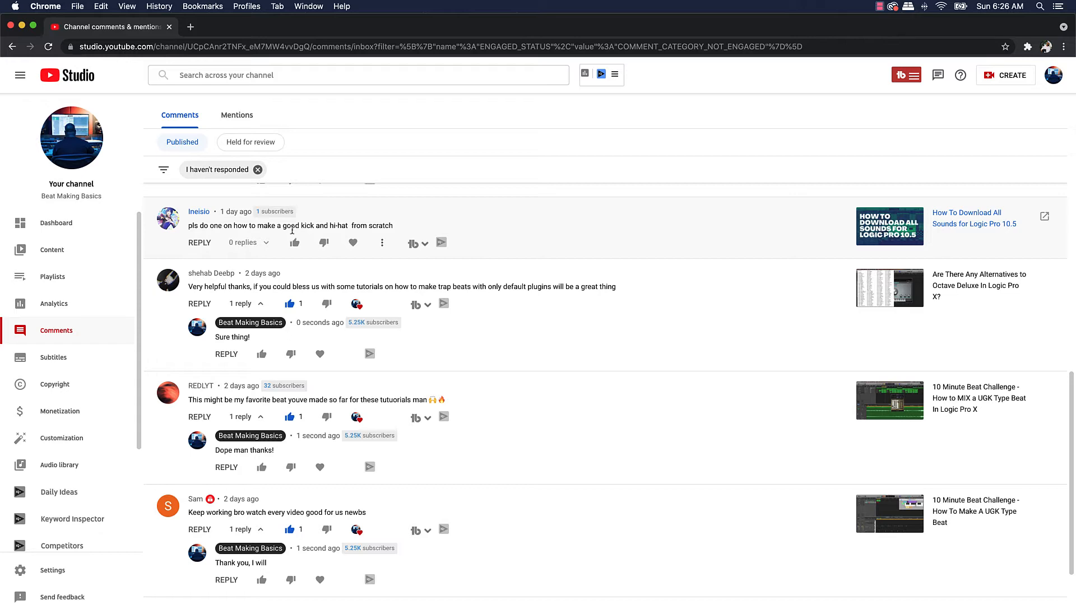
click(21, 27)
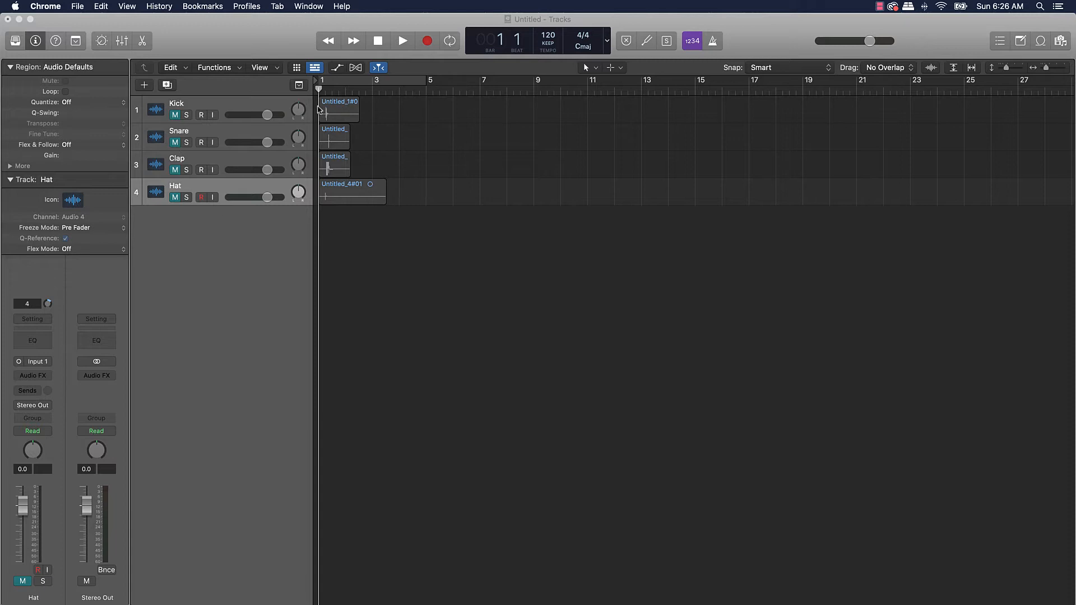
- Go through the Kick, Snare, Clap and Hat tracks one by one, and clear the region selection
click(226, 106)
click(226, 135)
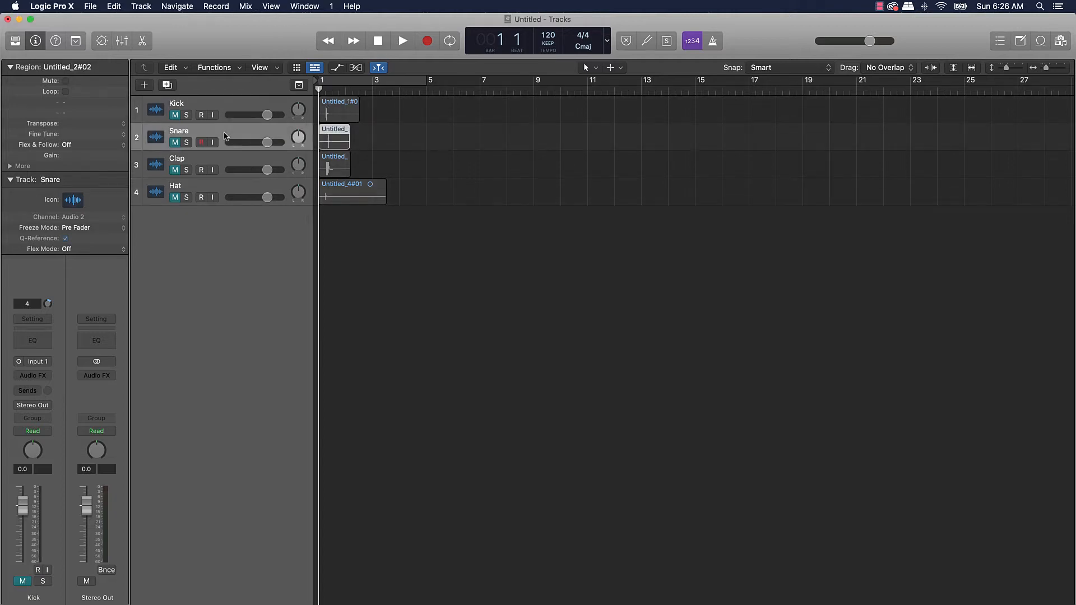
click(227, 170)
click(230, 190)
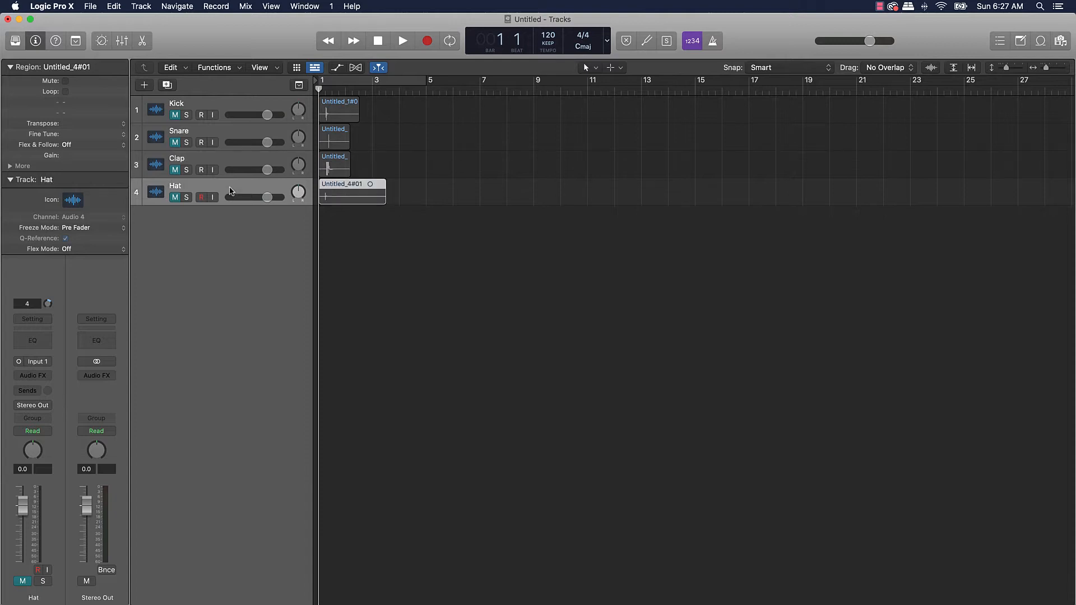
click(363, 228)
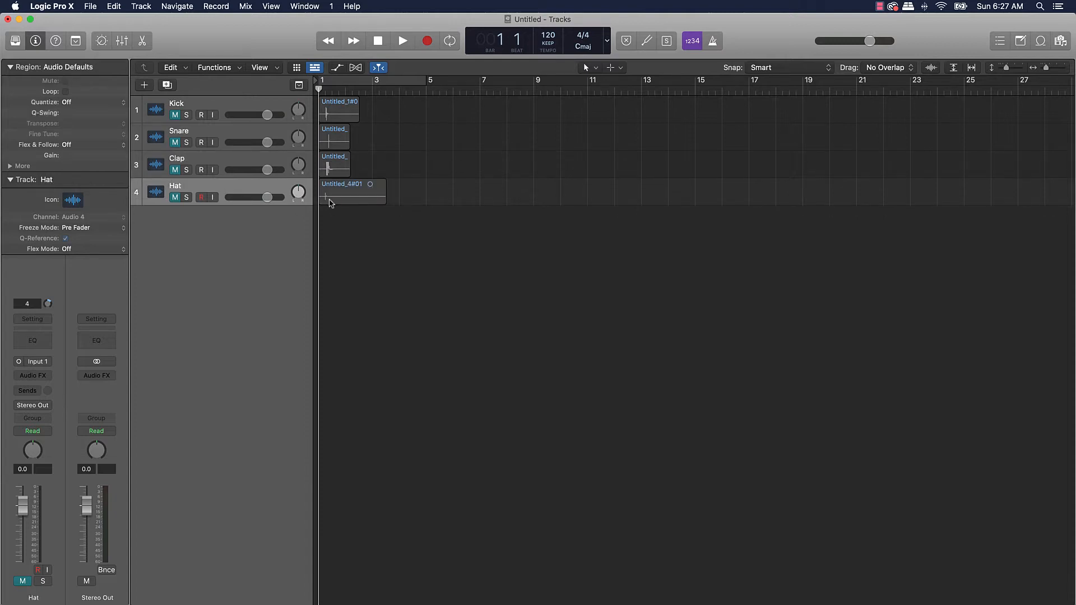
- Check the available input devices in the audio preferences, keep the existing choice and close the preferences
click(60, 8)
mouse_move(66, 37)
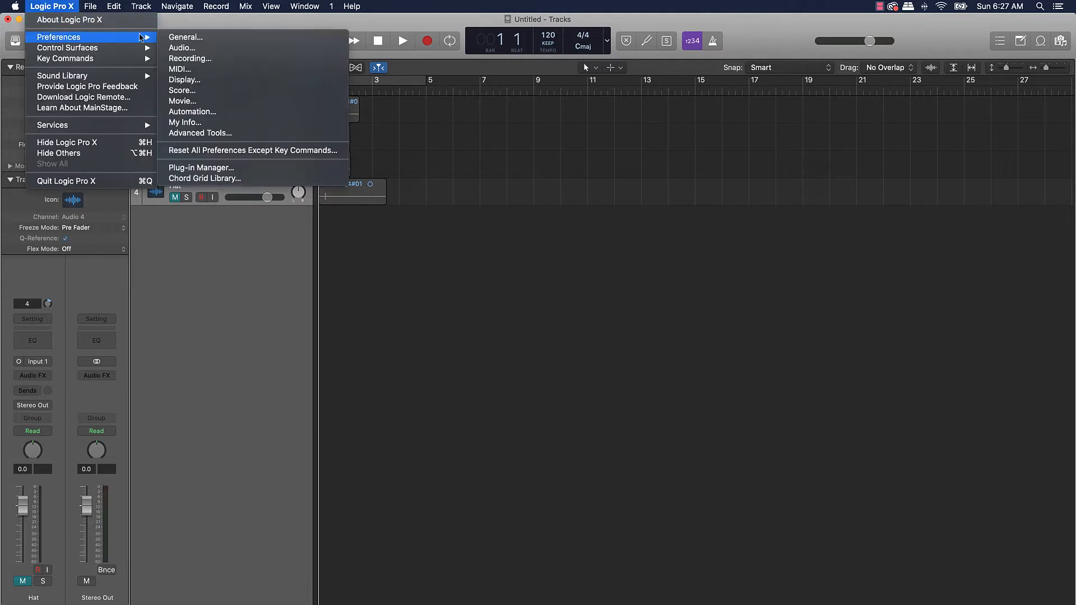
click(189, 49)
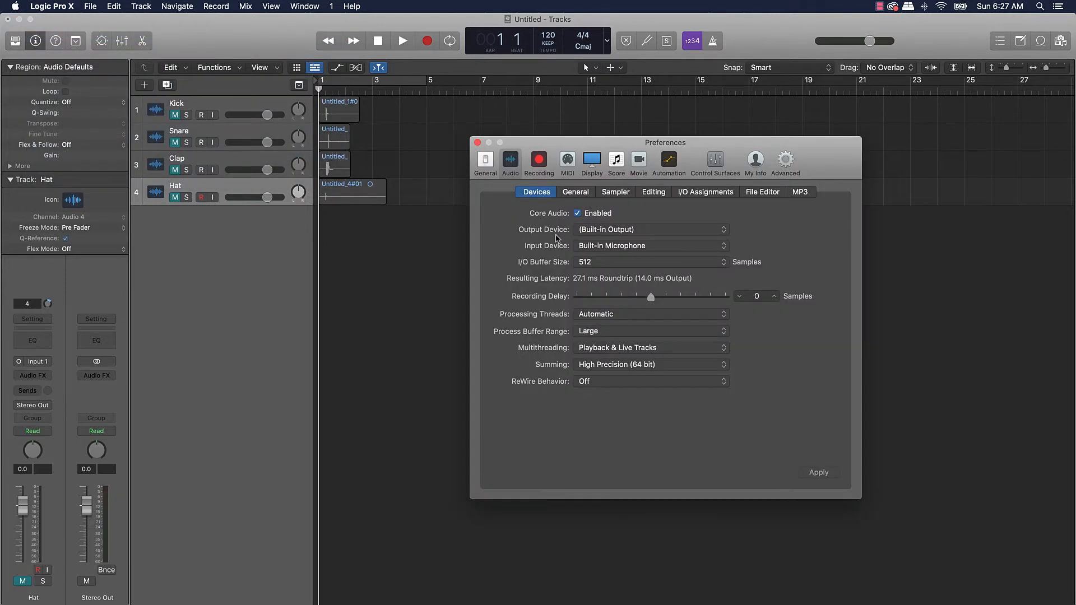
click(598, 247)
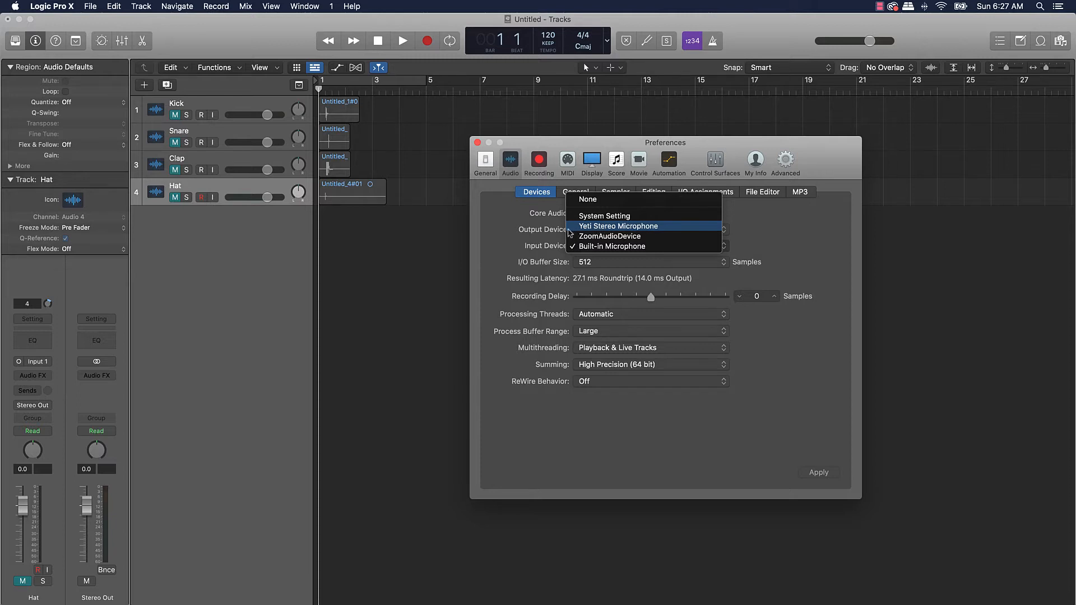
click(511, 211)
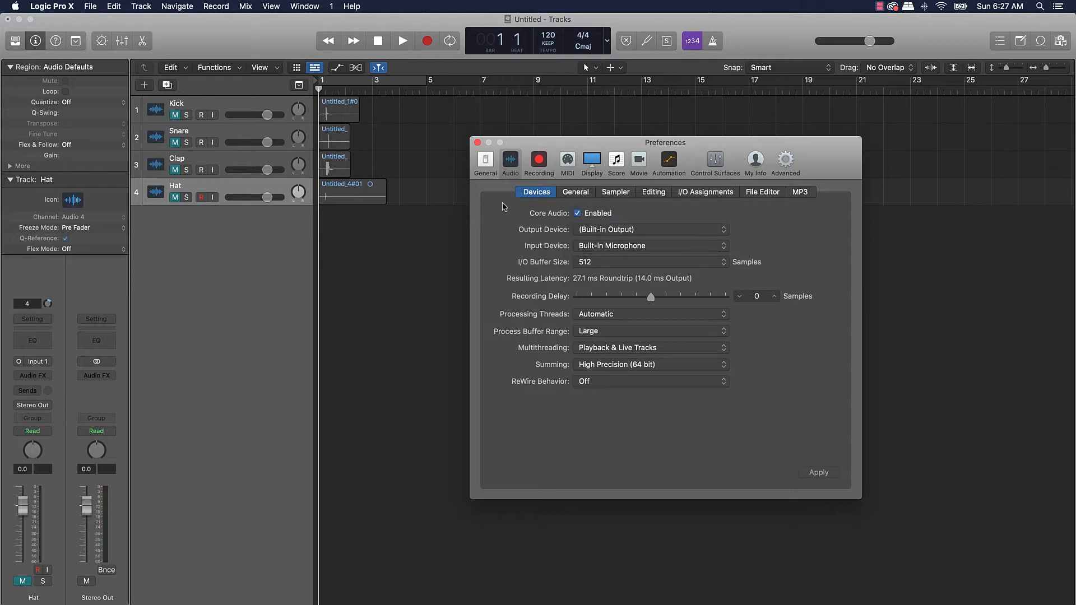
click(477, 143)
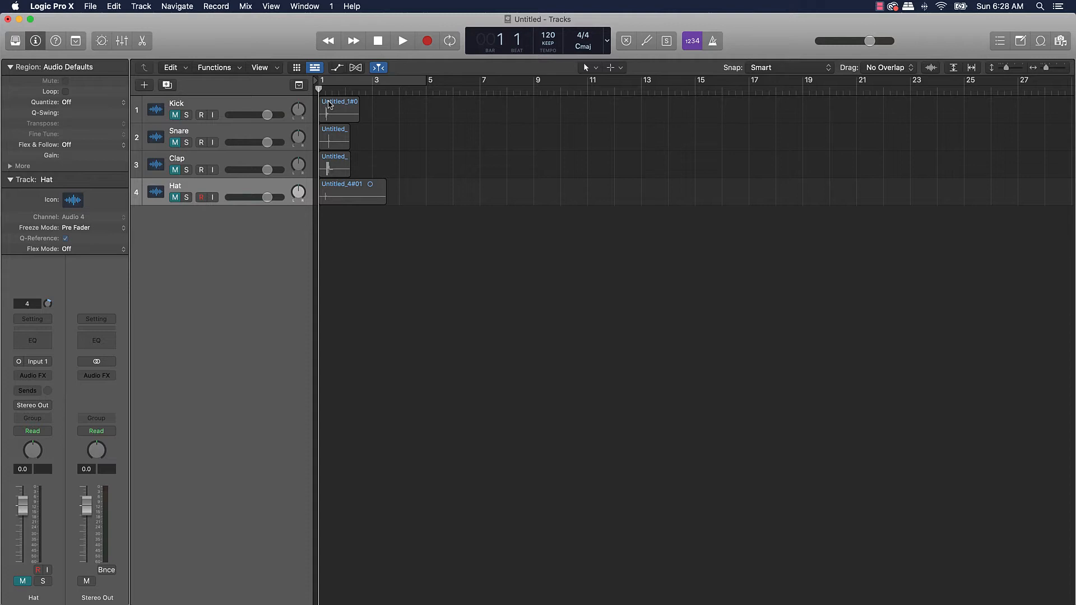
- Unmute the Kick track and set the cycle range from bar 1 to bar 3
click(178, 115)
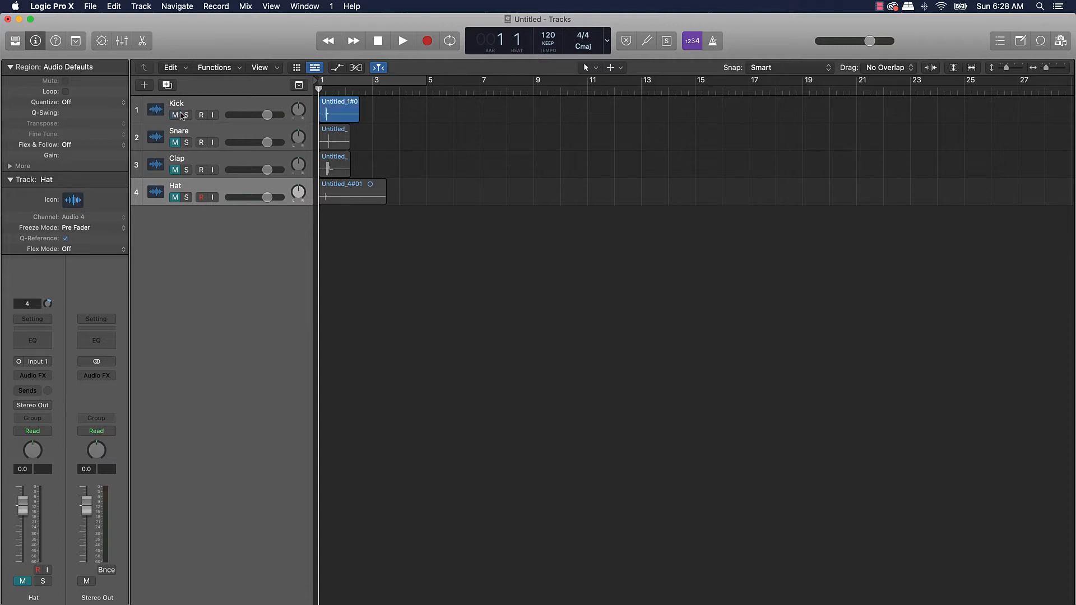
drag(430, 86, 418, 83)
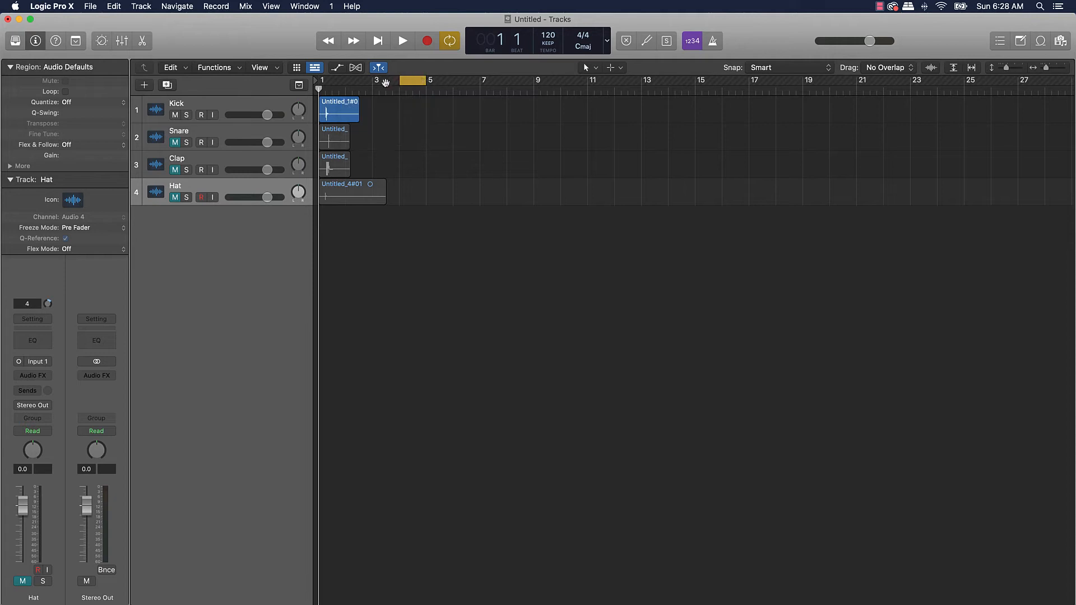
mouse_move(318, 83)
mouse_down()
mouse_move(337, 83)
mouse_move(321, 83)
mouse_up()
drag(426, 83, 373, 83)
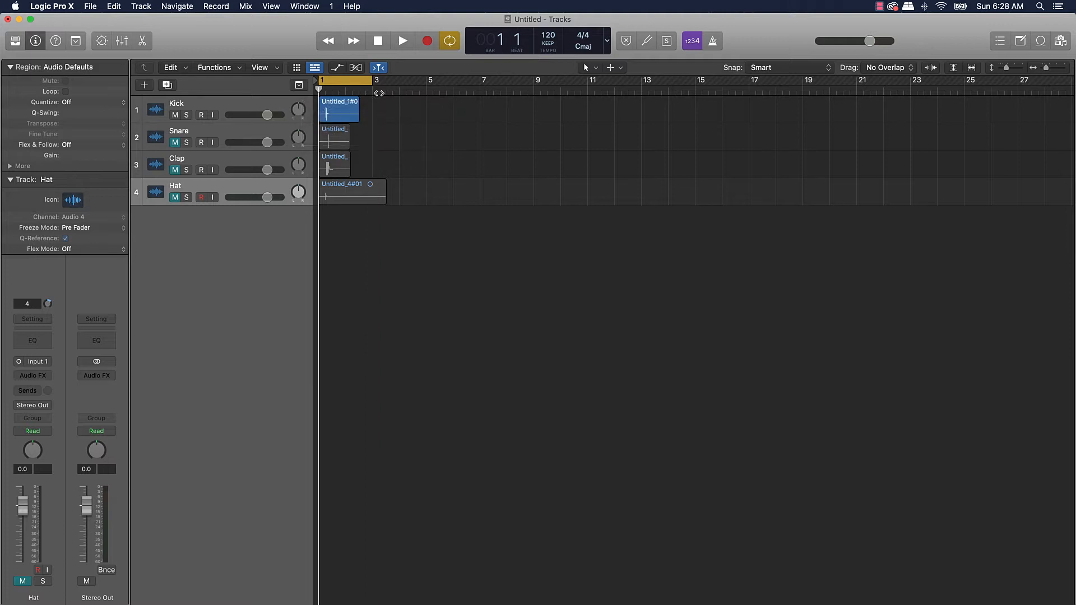
- Play back the raw Kick recording within the cycle range, stopping just after the hit
key(space)
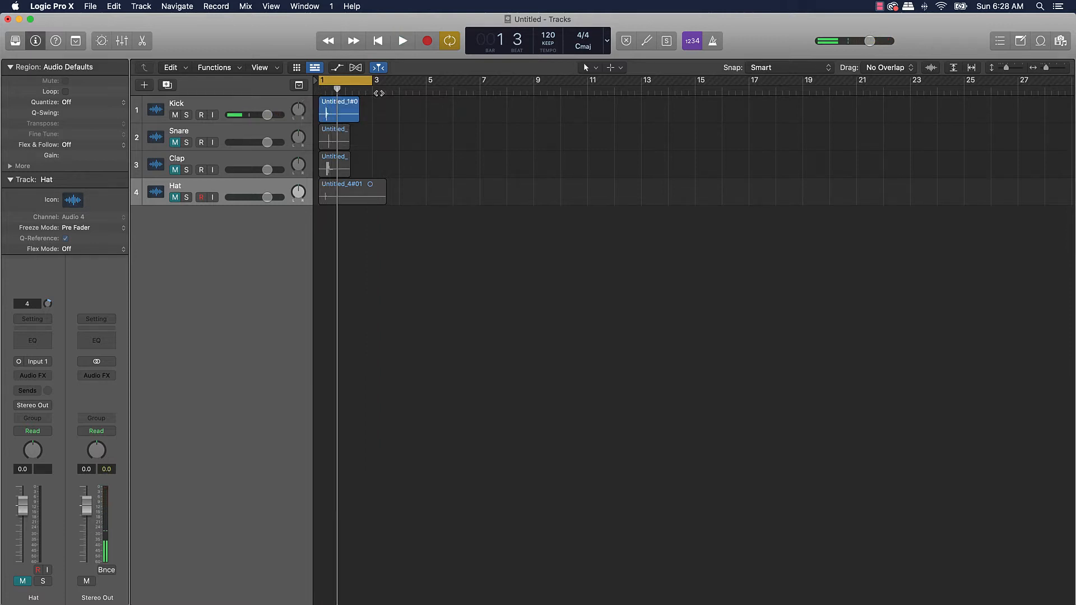
key(space)
key(space)
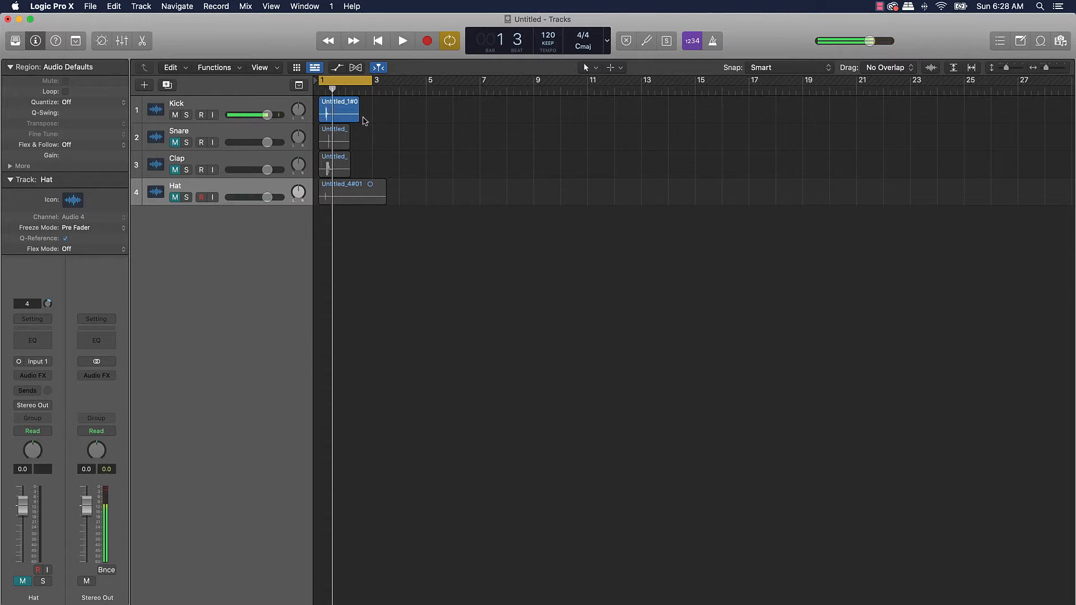
- Place the playhead exactly at the start of the kick's waveform and split the Kick region there
scroll(364, 119, up, 10)
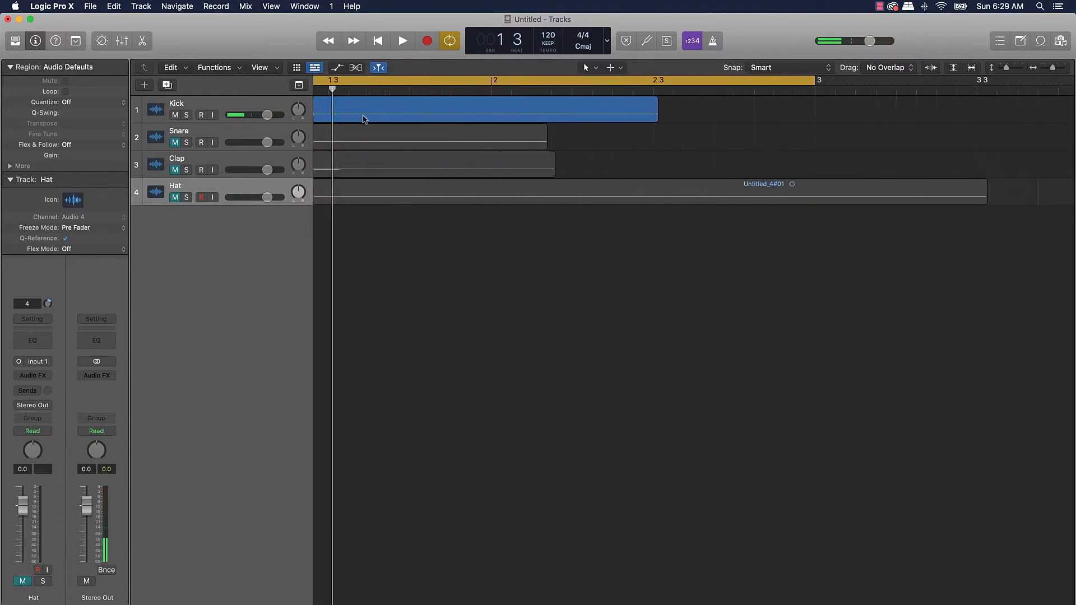
scroll(364, 120, up, 6)
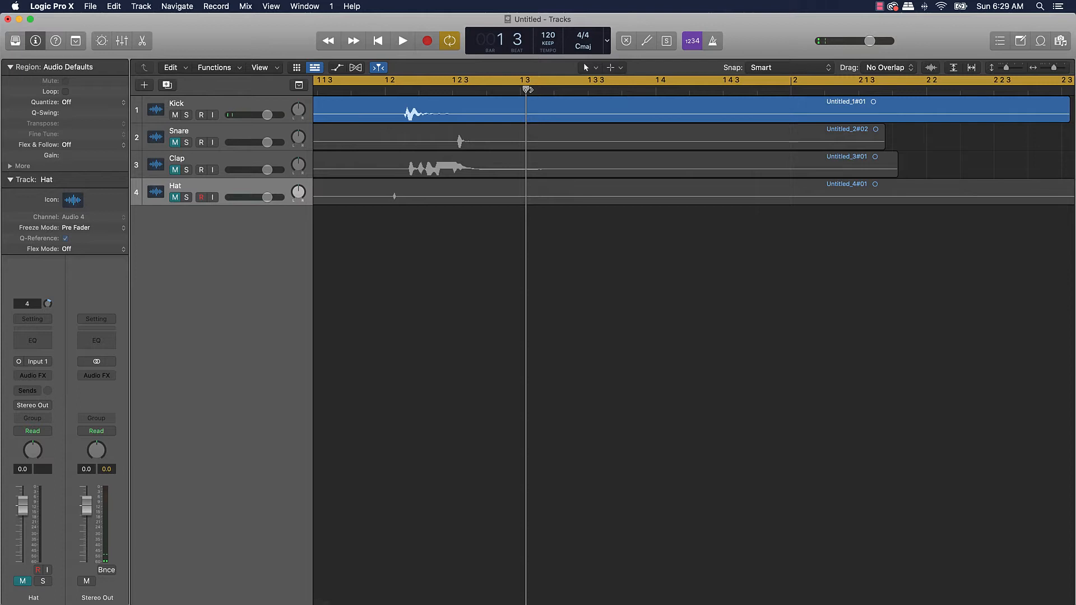
drag(527, 88, 401, 89)
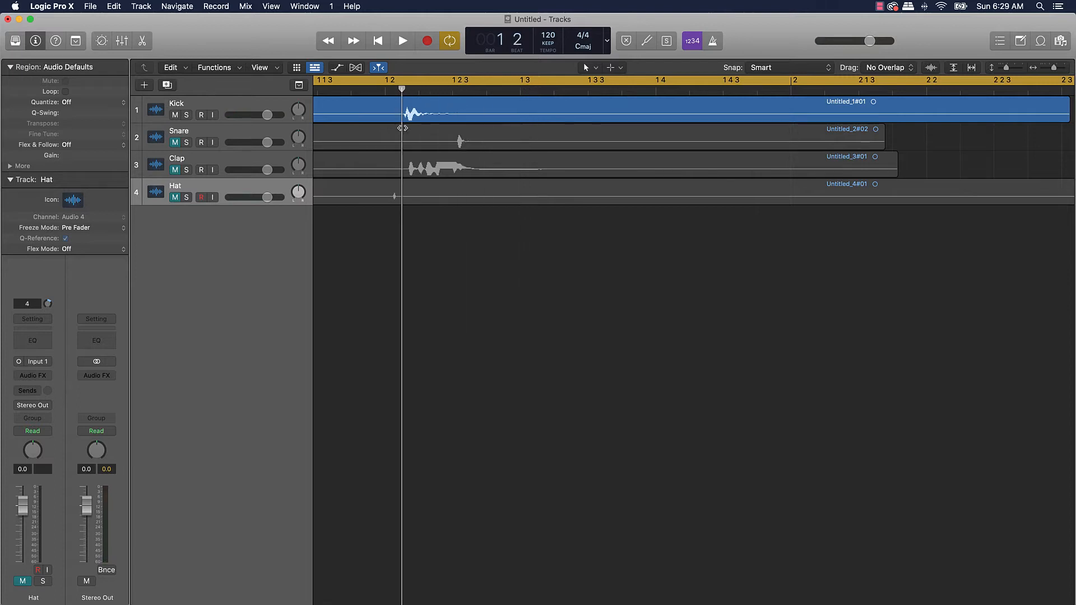
click(429, 117)
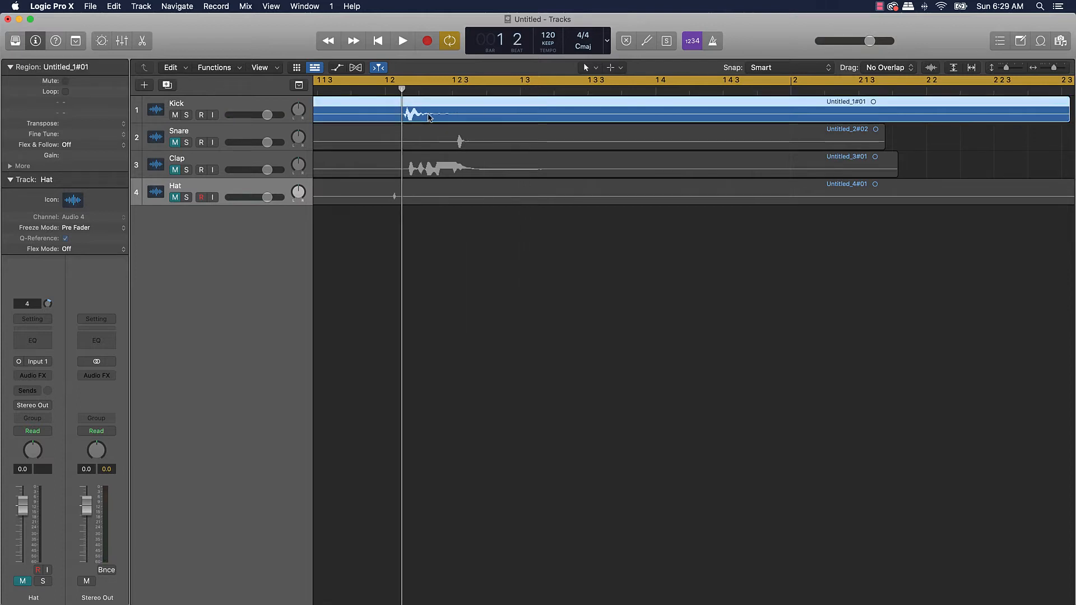
scroll(429, 117, up, 10)
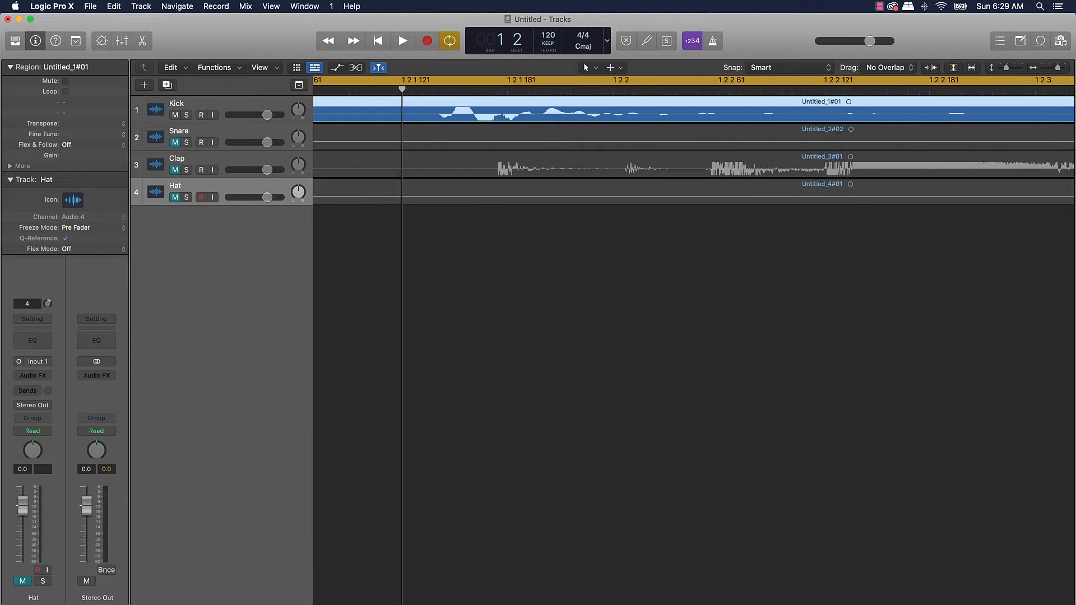
drag(402, 89, 439, 89)
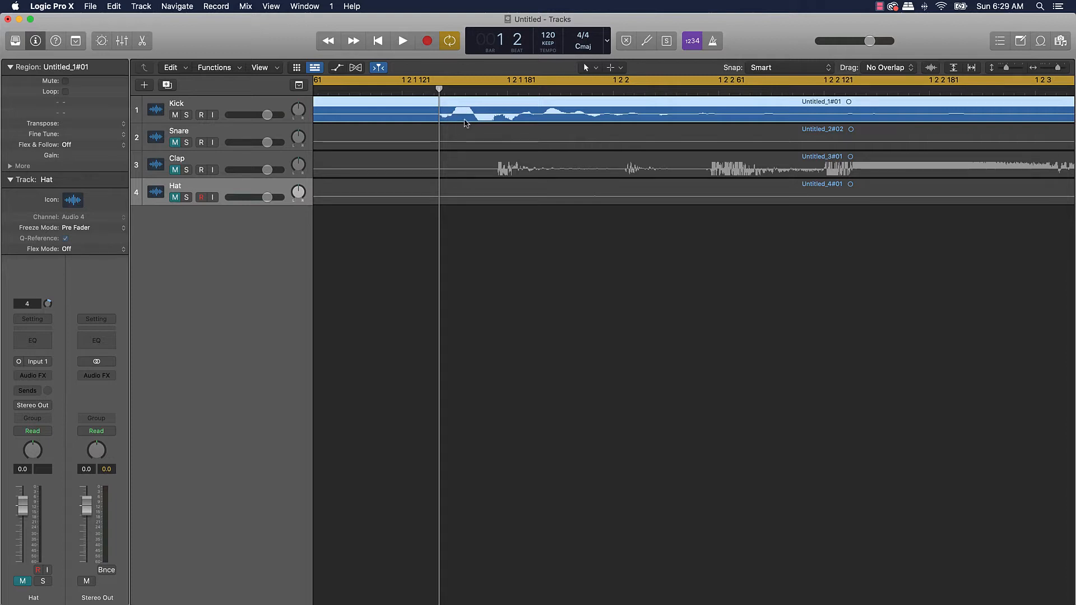
scroll(465, 123, left, 1)
key(super+t)
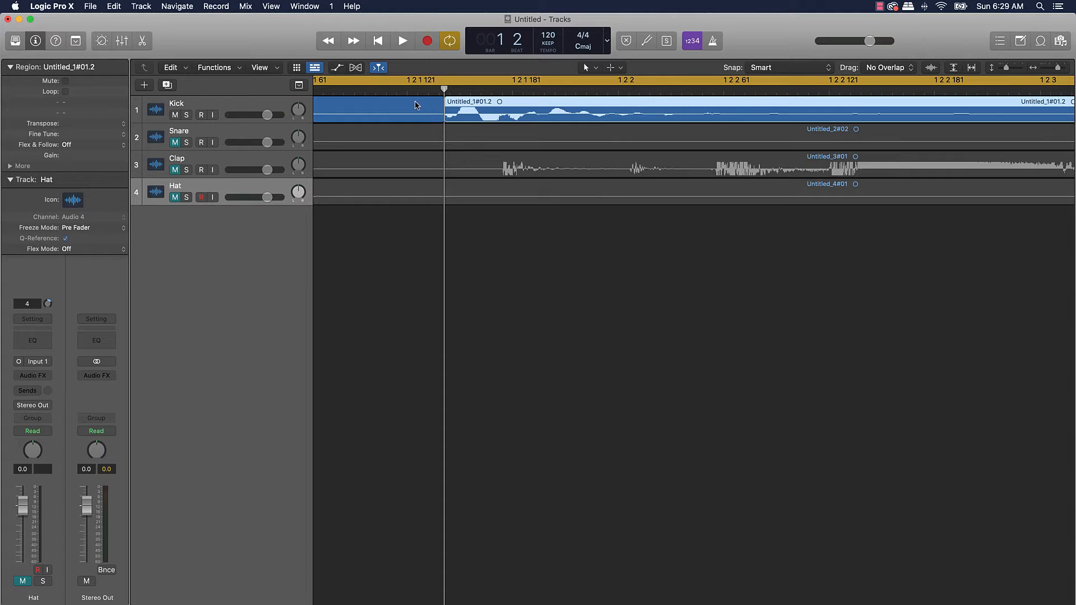
- Delete the silent part of the Kick recording that precedes the split
key(super+Right)
key(super+Right)
key(super+Right)
key(super+Right)
key(super+Left)
key(super+Left)
key(super+Left)
key(super+Left)
key(super+Left)
key(super+Left)
key(super+Left)
key(super+Left)
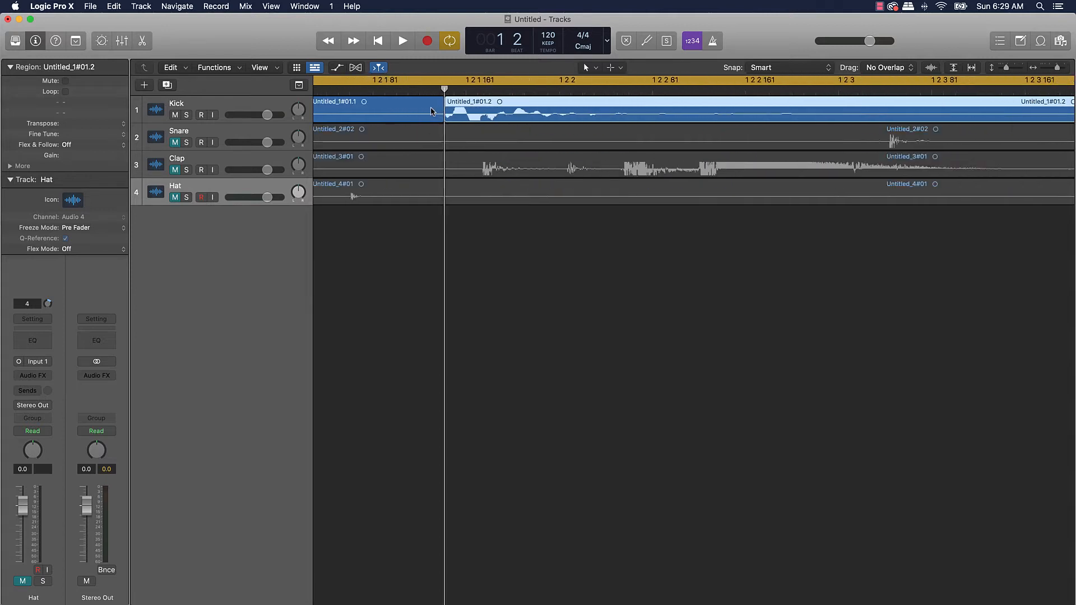
click(396, 112)
key(Delete)
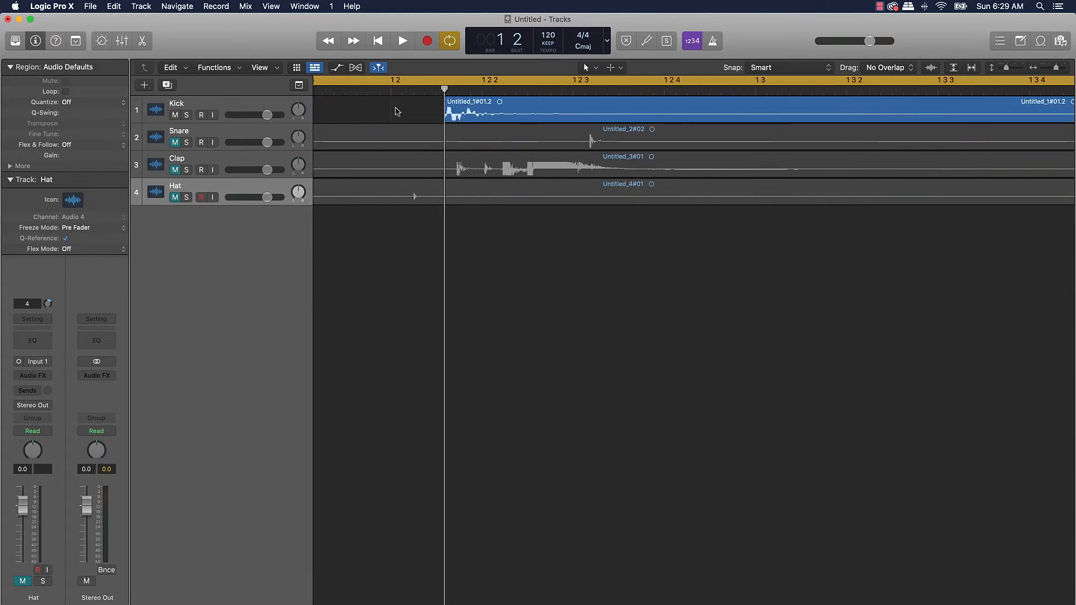
- Return the playhead to the project start and move the trimmed Kick region to it, at bar 1
key(super+Right)
key(super+Right)
key(super+Right)
key(super+Right)
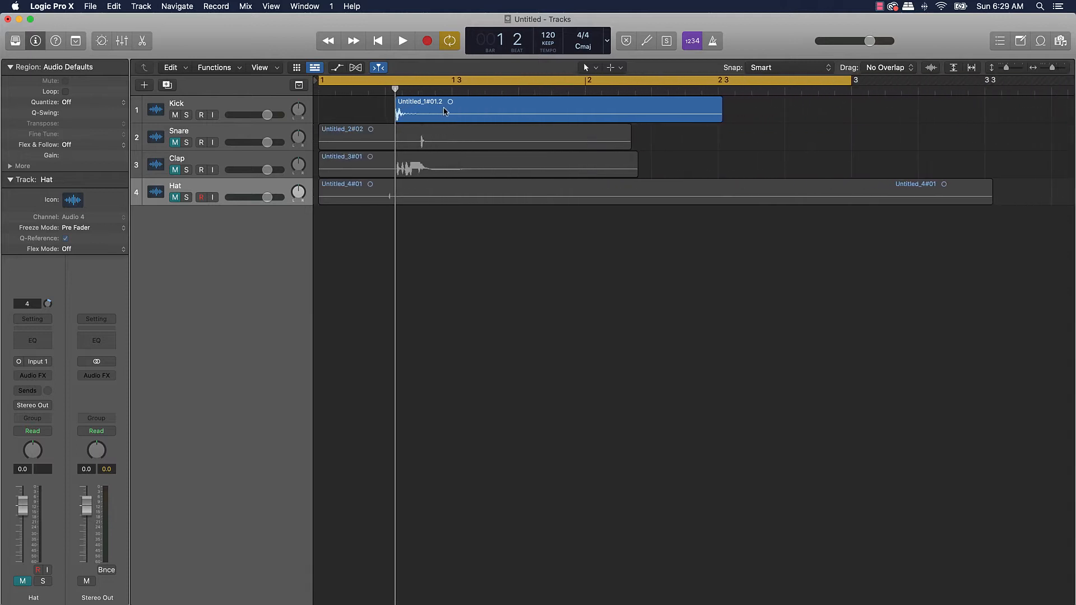
drag(440, 111, 373, 111)
drag(370, 110, 447, 108)
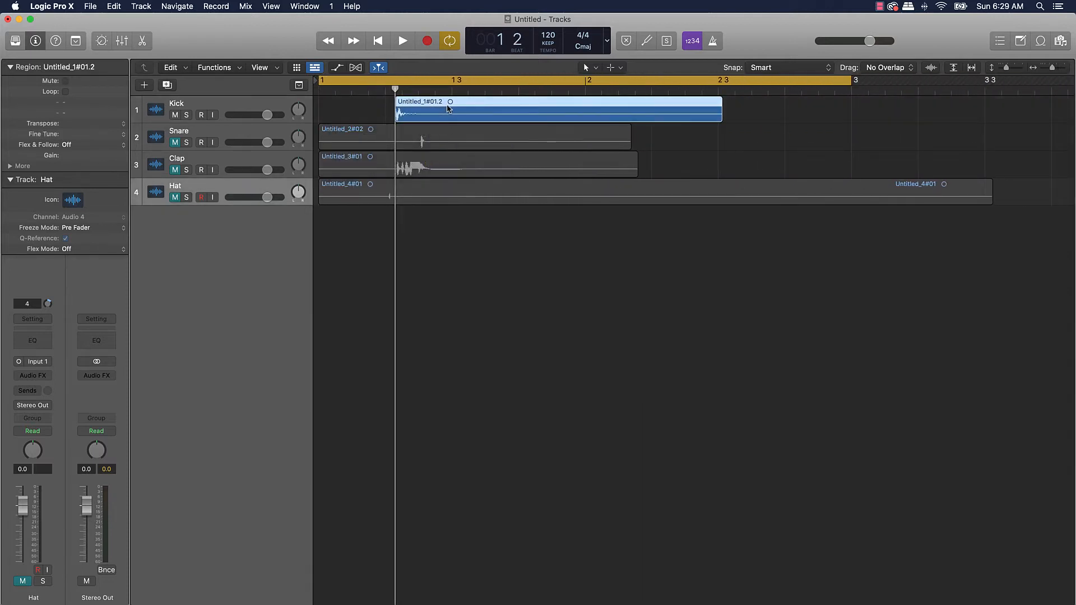
key(Return)
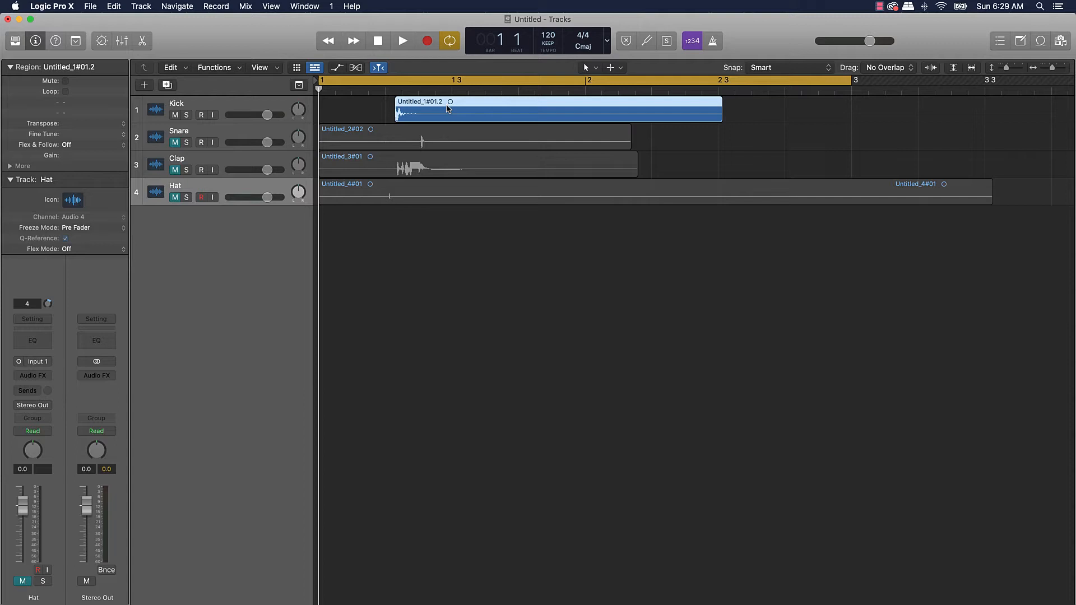
key(semicolon)
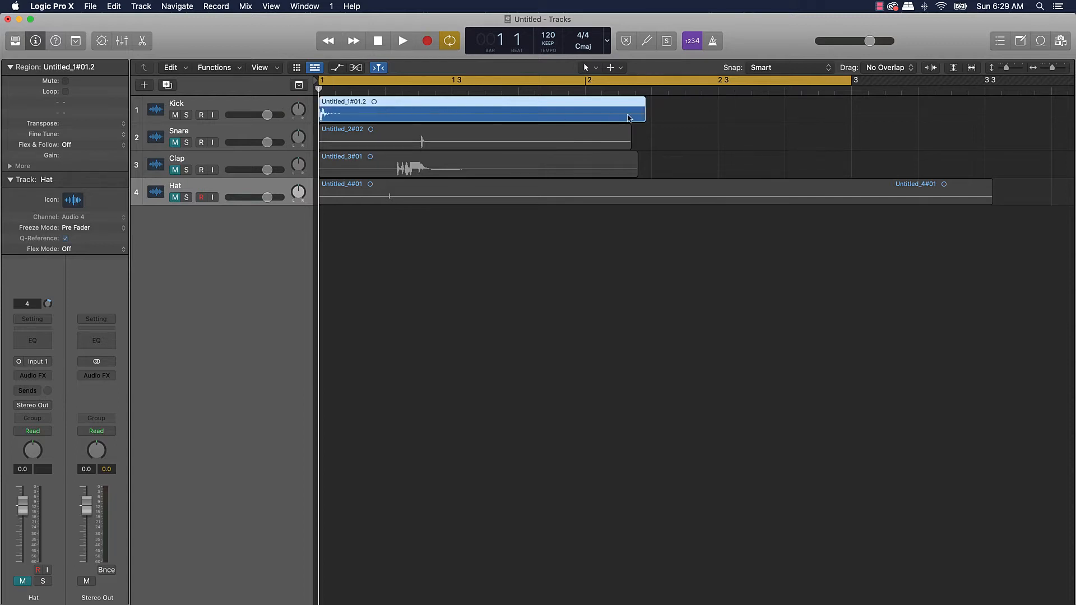
- Shorten the end of the Kick region to about beat 3 of bar 1 and play it back
drag(642, 114, 449, 115)
key(space)
key(space)
key(space)
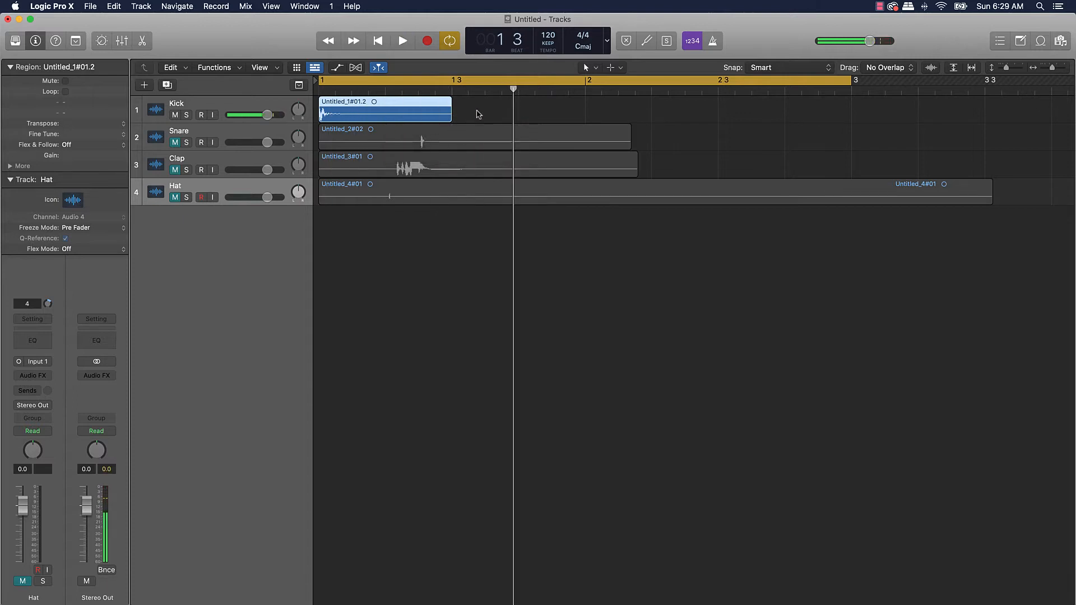
- Add a fade-out over about the second half of the Kick region with the Fade Tool, and listen to it
key(t)
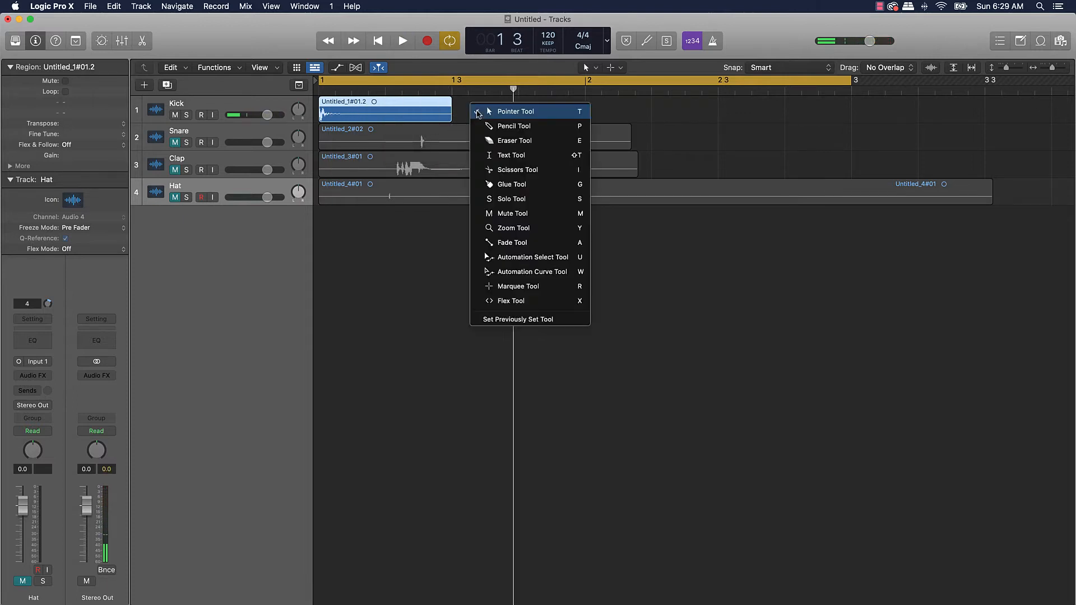
click(532, 243)
drag(447, 102, 383, 102)
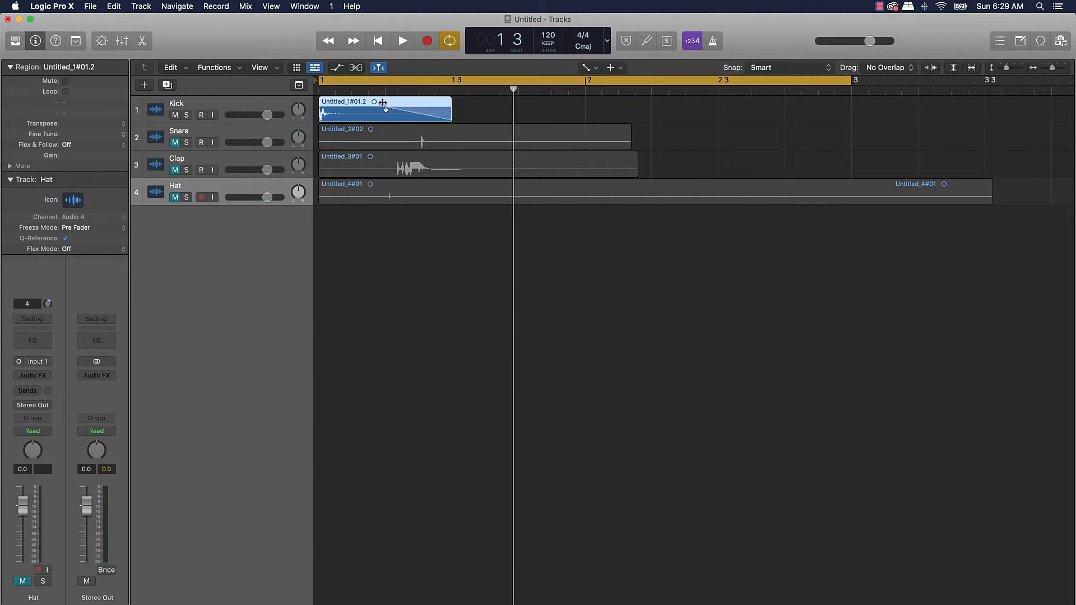
key(space)
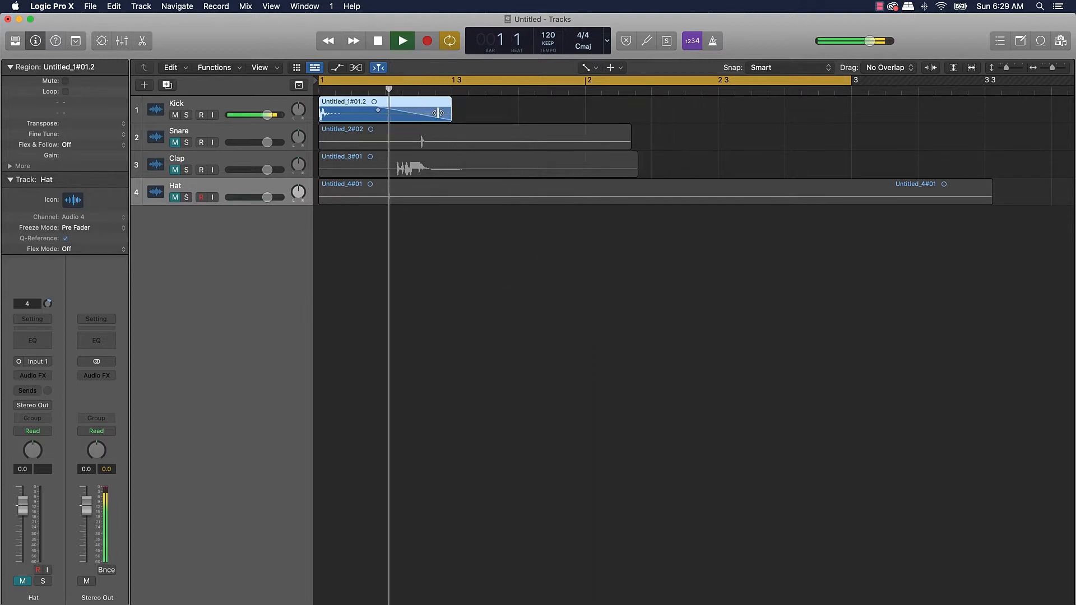
key(space)
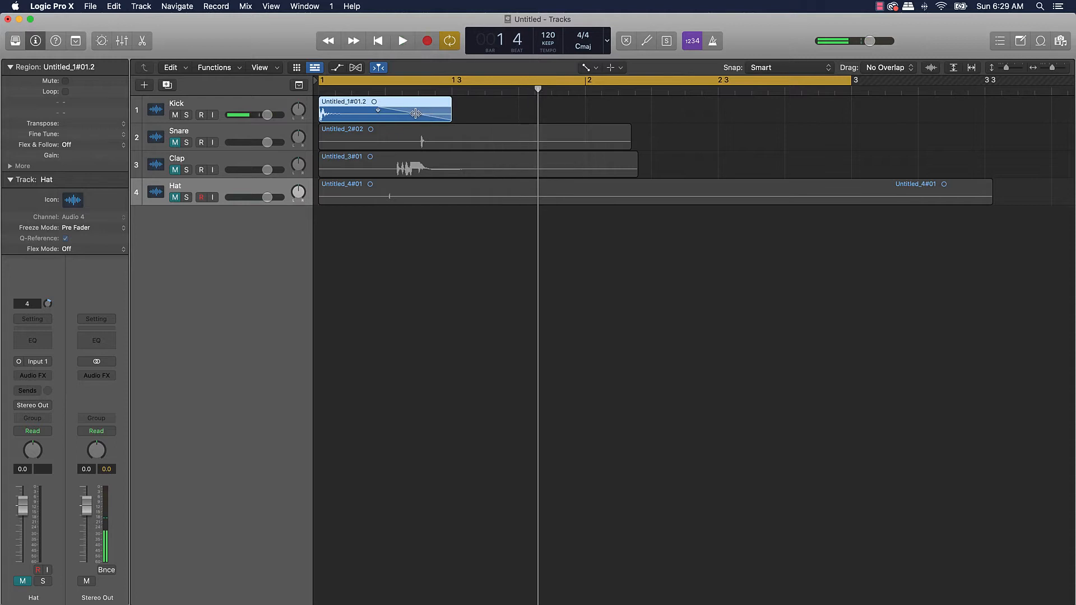
- Switch back to the Pointer Tool and deselect the Kick region
key(t)
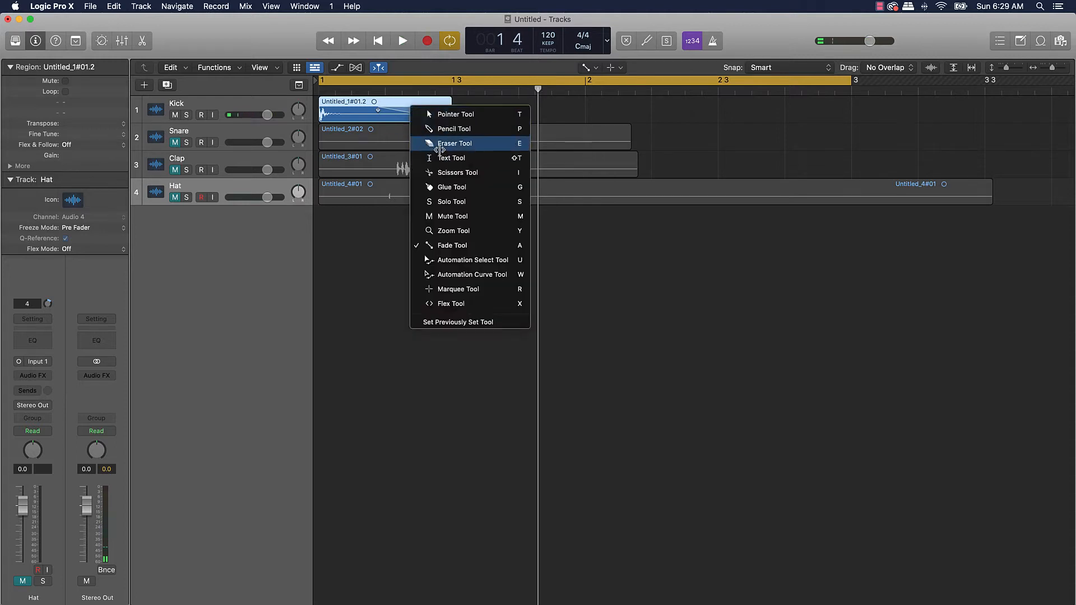
key(Escape)
key(t)
key(t)
click(490, 117)
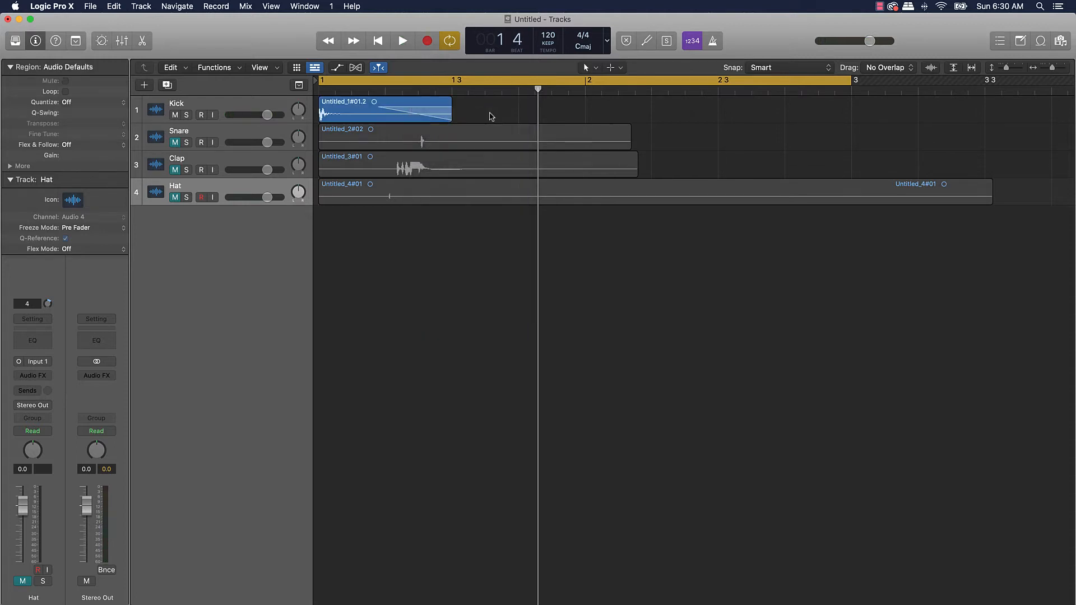
- Add a Channel EQ to the Kick track, boost its low shelf by 4.7 dB at 109 Hz, and play the kick
click(262, 108)
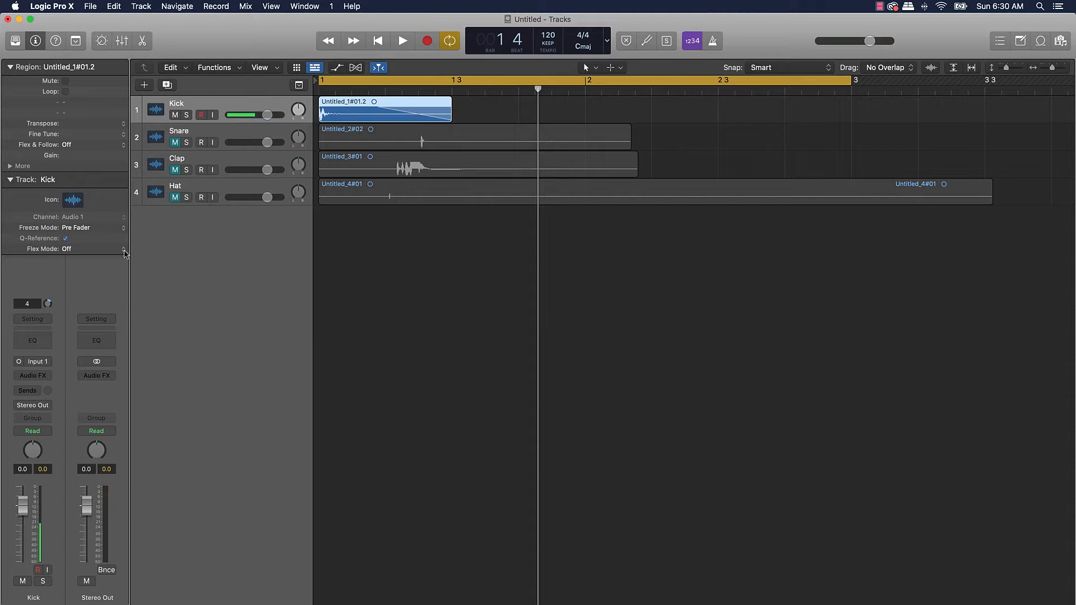
click(40, 343)
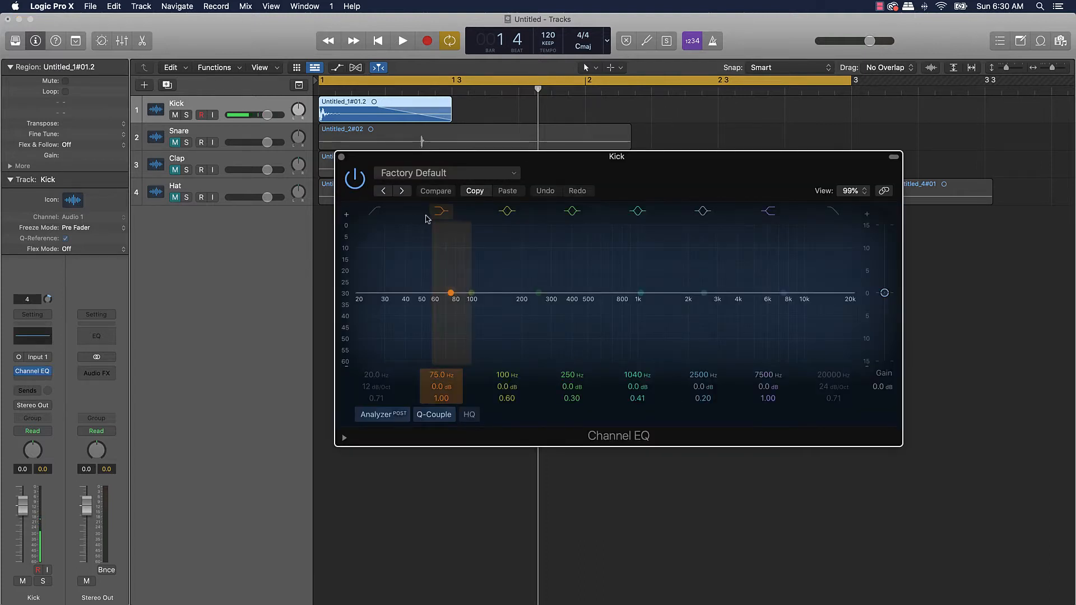
drag(451, 294, 478, 272)
key(space)
key(space)
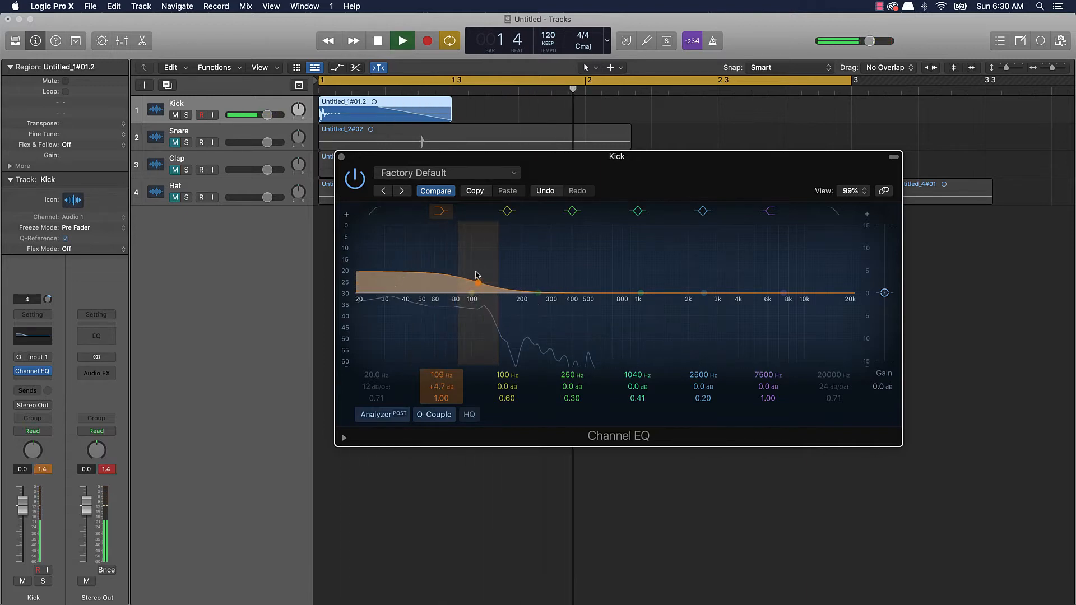
- Shorten the cycle area so it covers only bar 1, and play the loop
click(843, 88)
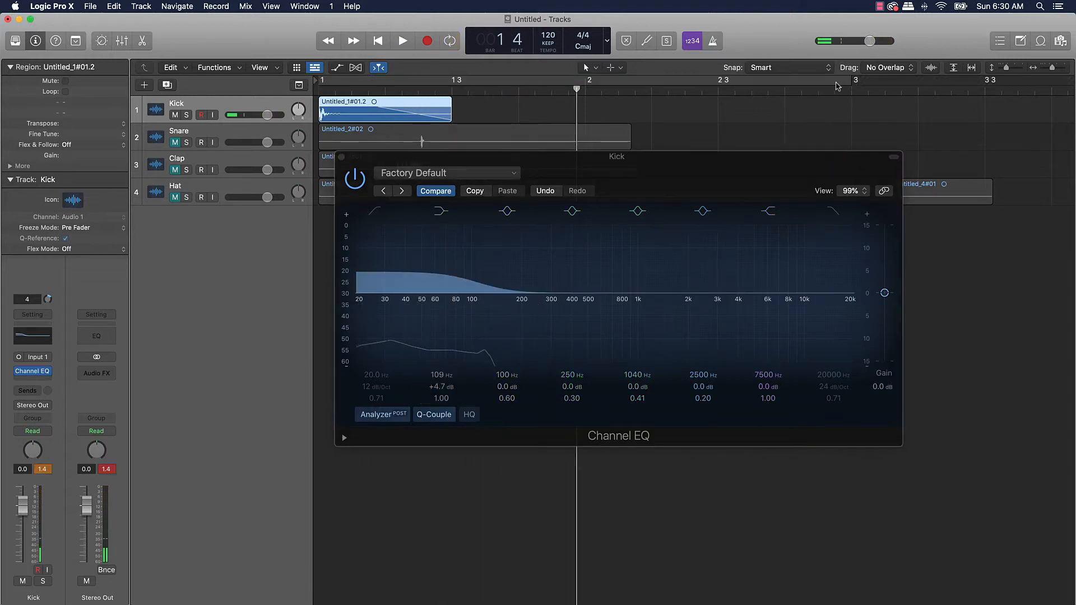
drag(843, 89, 586, 97)
key(space)
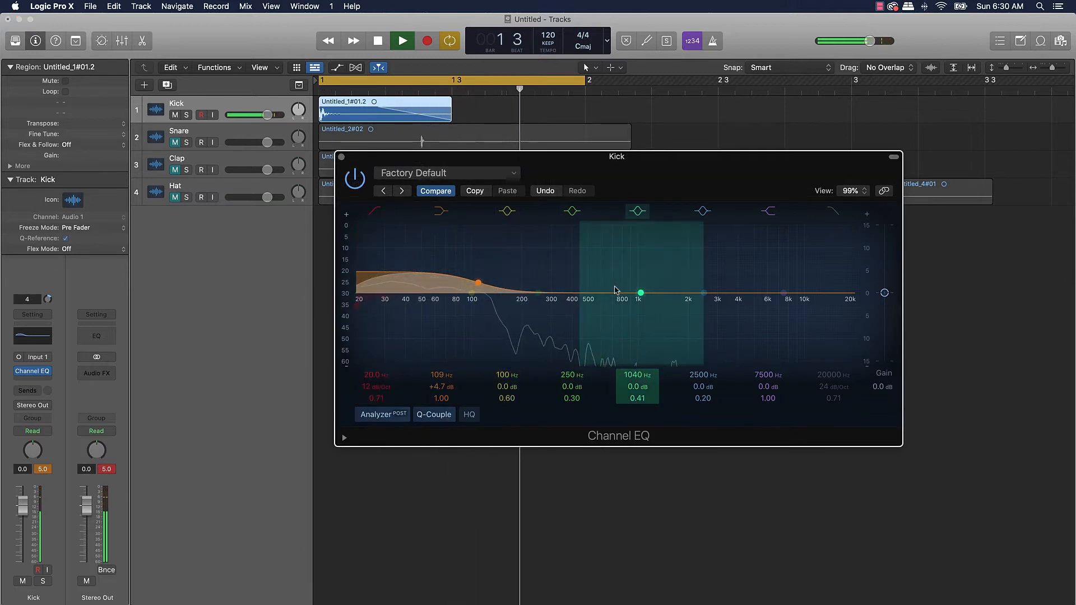
- Enable the Kick EQ's low cut at 20 Hz, lower its high cut to 2820 Hz, and close the EQ
drag(844, 335, 712, 307)
key(space)
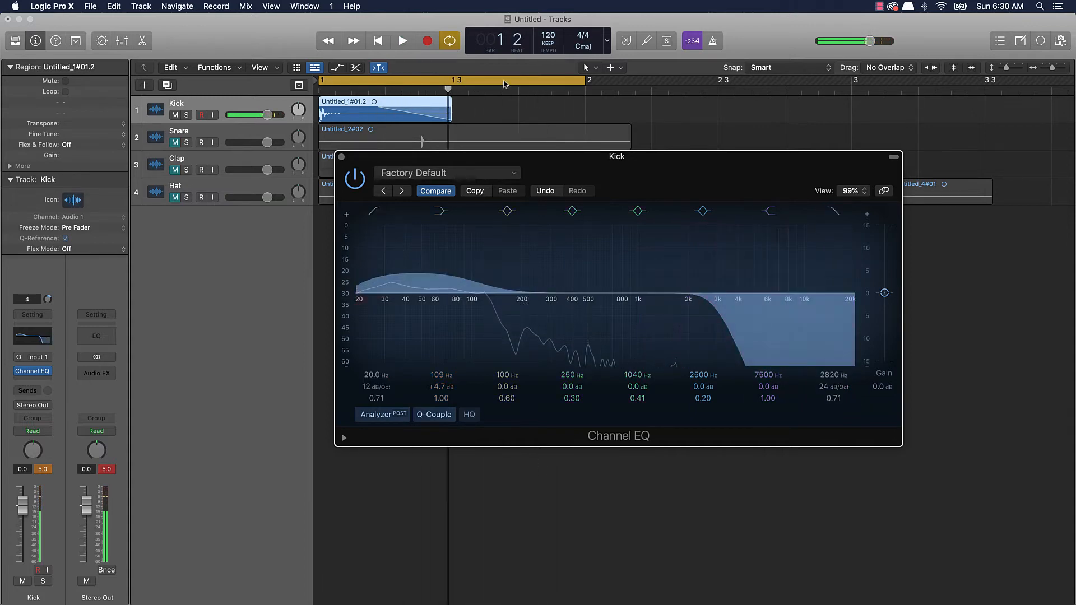
click(341, 157)
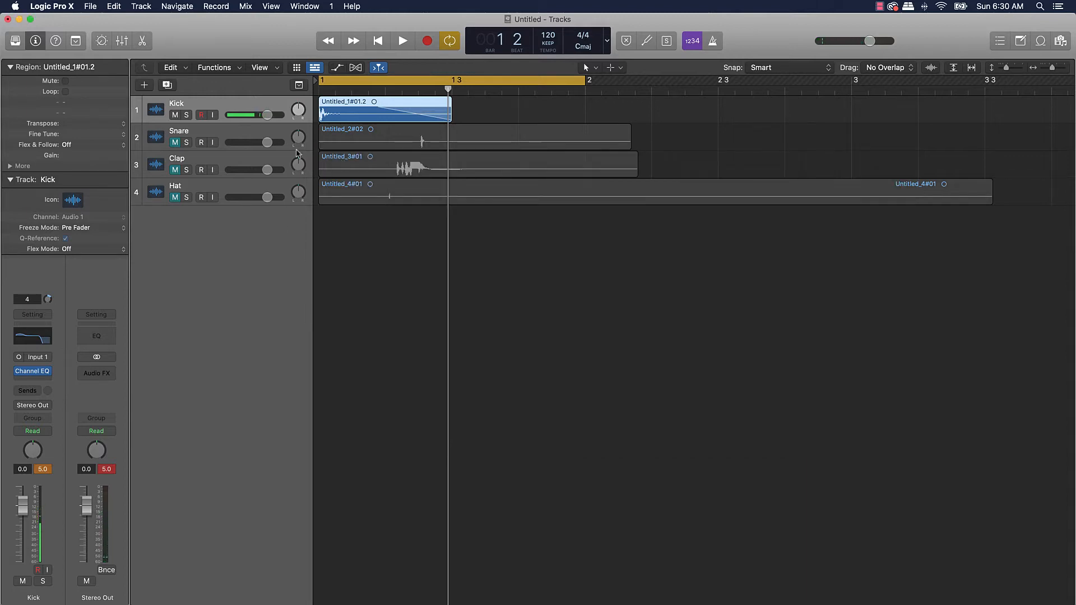
- Insert a mono Pitch Shifter on the Kick track with Mix at 100% and Semi Tones at -2
click(41, 381)
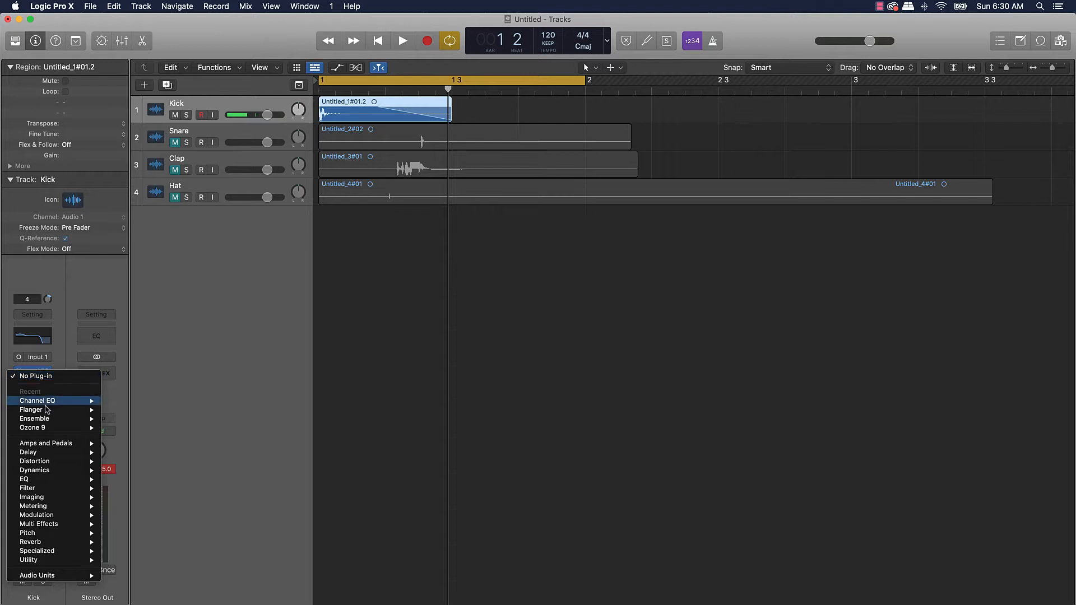
mouse_move(50, 402)
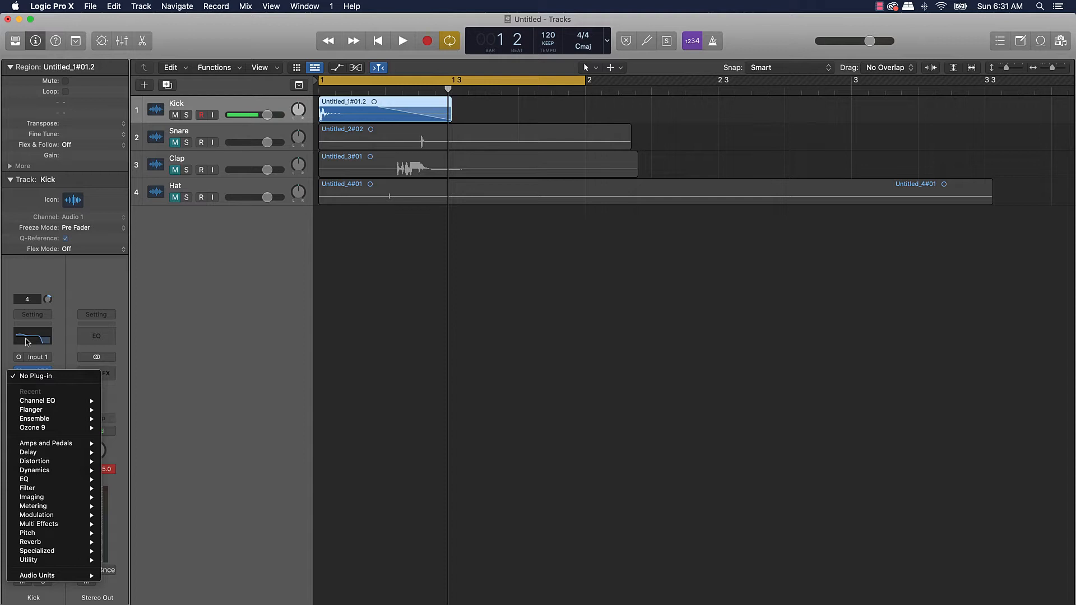
mouse_move(39, 525)
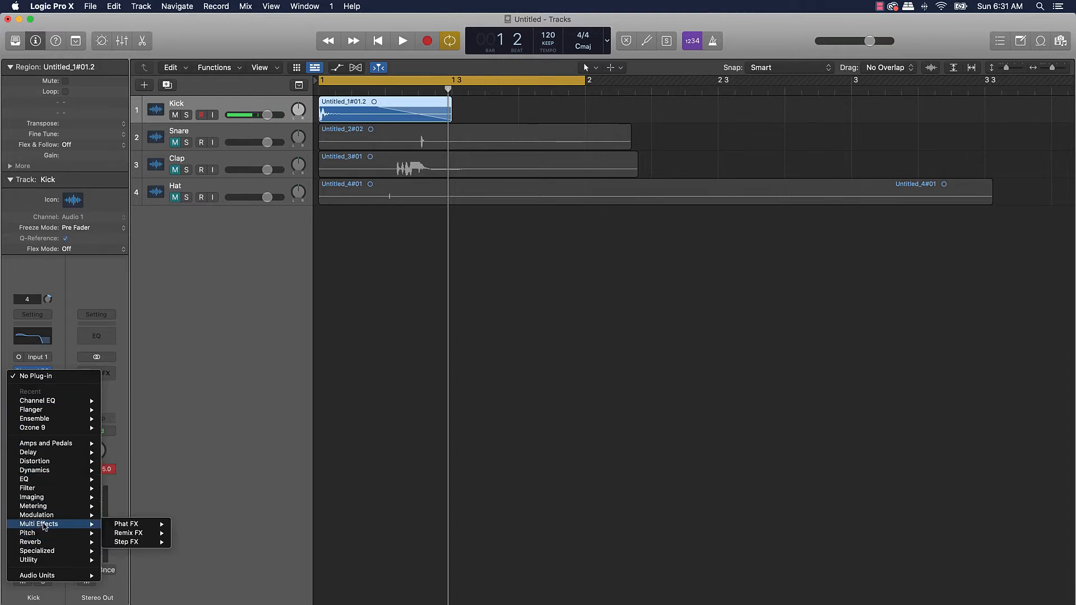
mouse_move(140, 533)
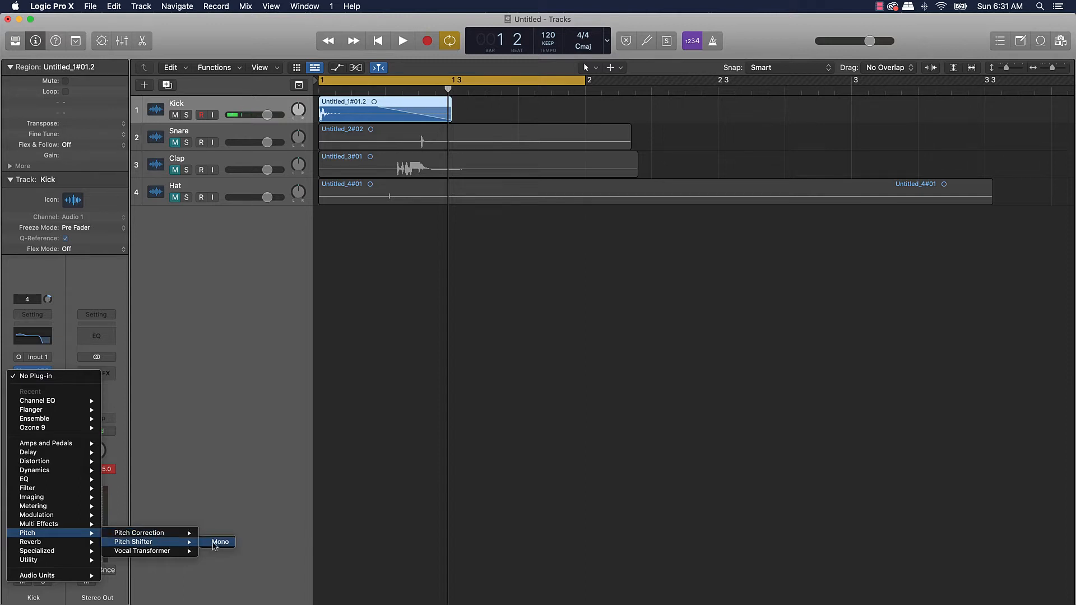
click(216, 543)
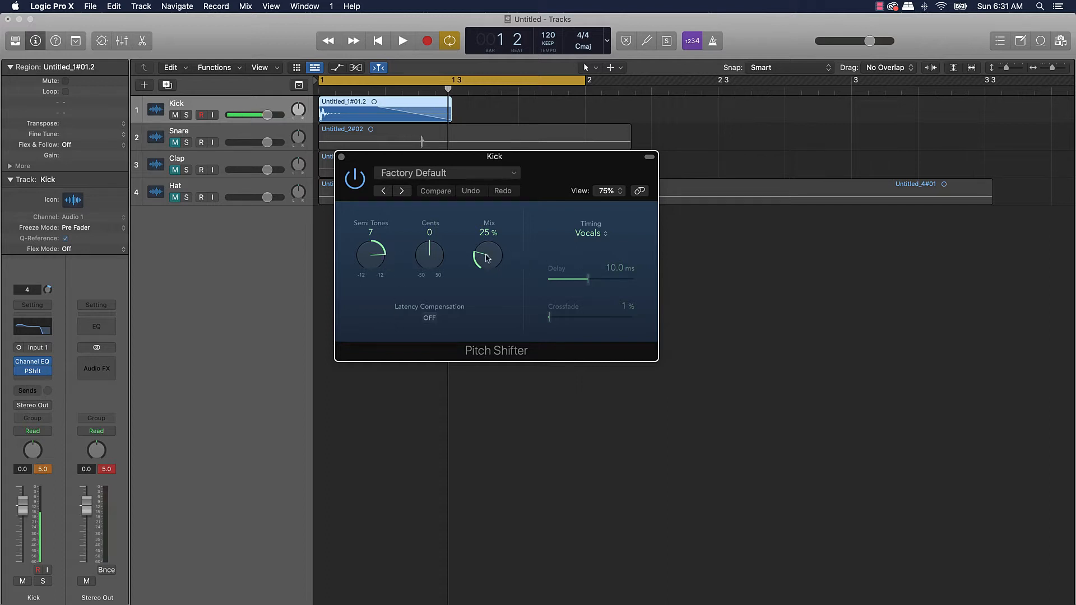
drag(488, 258, 477, 139)
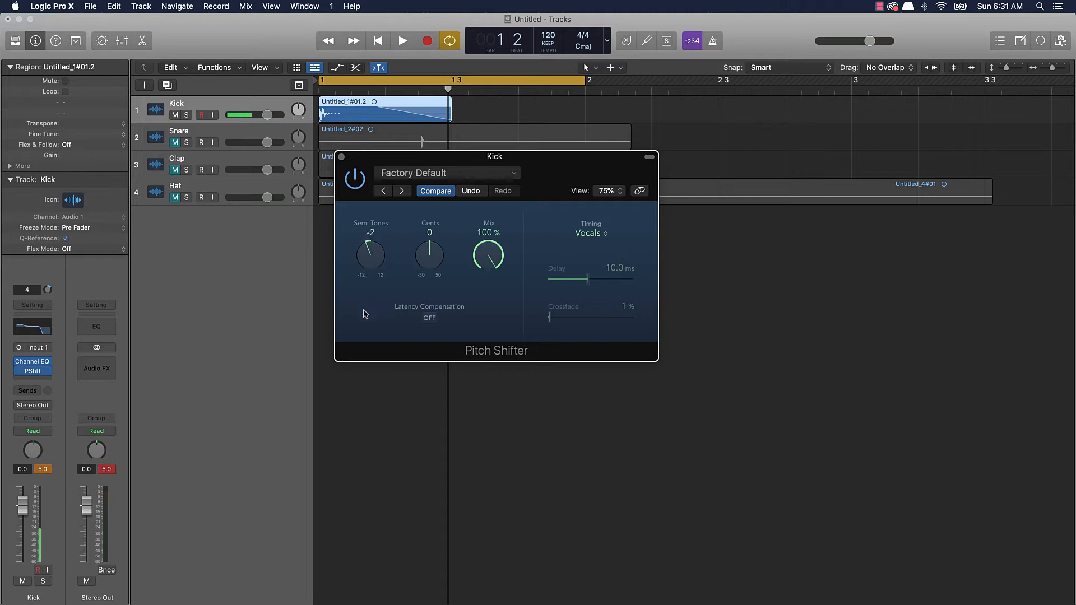
- Compare the kick at -2 and -1 semitones by ear, leave Semi Tones at -2, and close the Pitch Shifter
key(space)
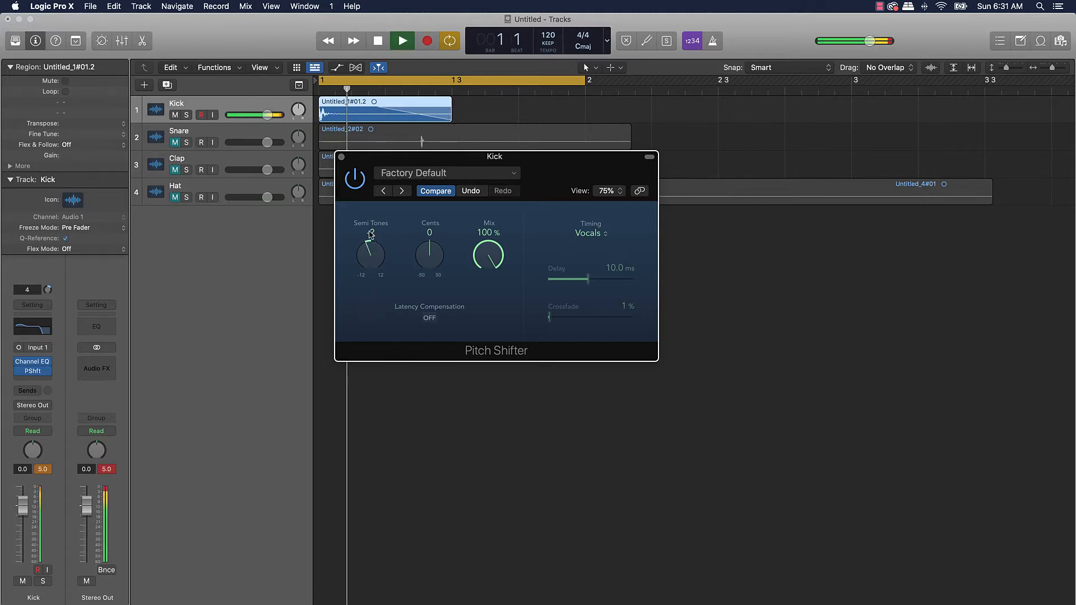
key(space)
key(space)
key(space)
drag(370, 245, 368, 242)
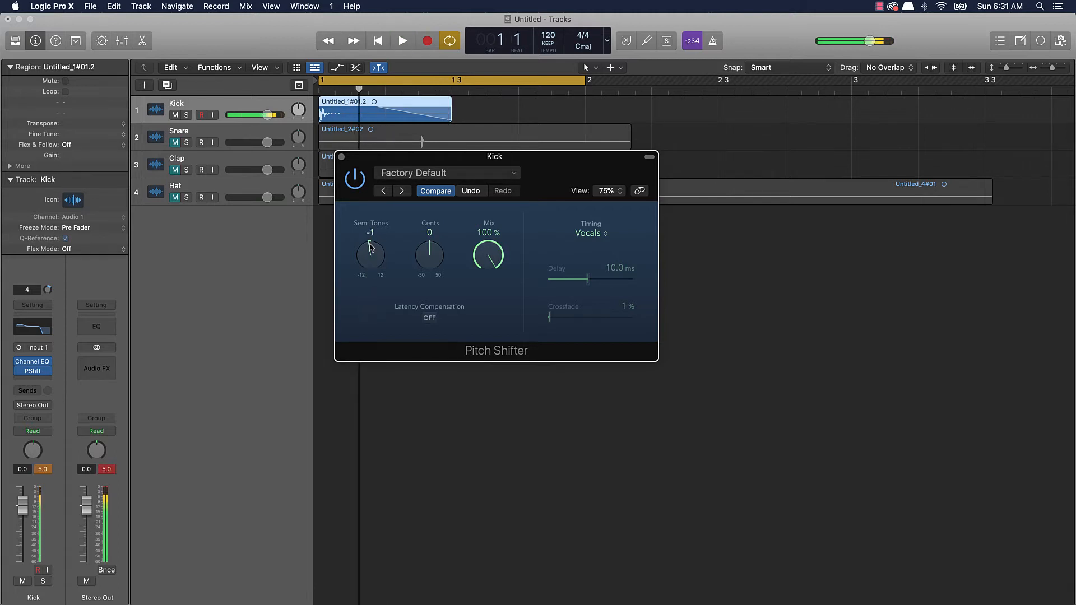
key(space)
key(space)
key(space)
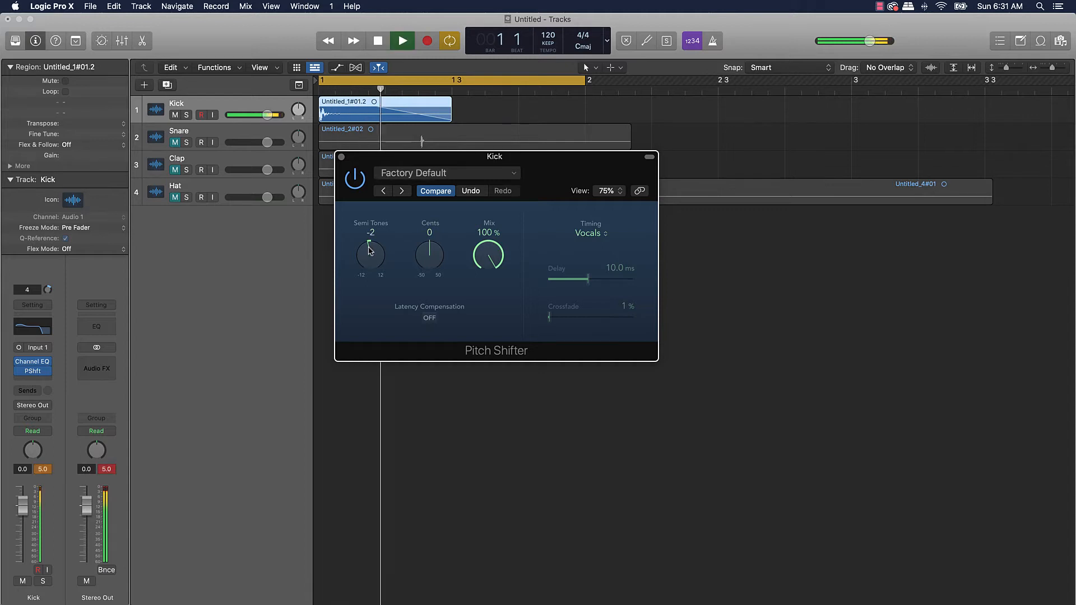
key(space)
click(341, 156)
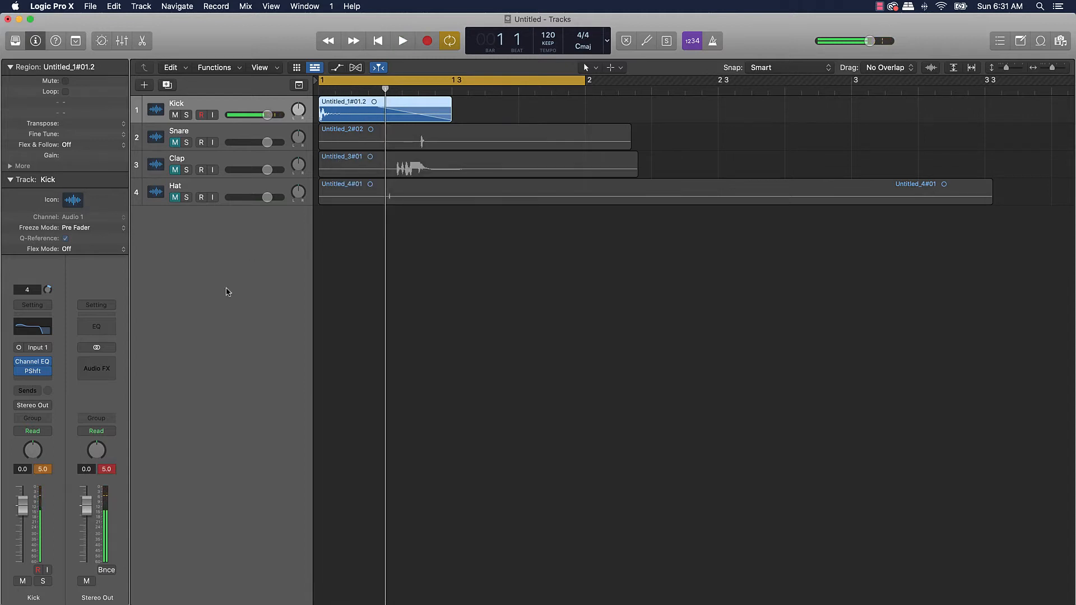
- Insert the mono MV2 (m) Audio Units plug-in after the Pitch Shifter on the Kick track
click(32, 381)
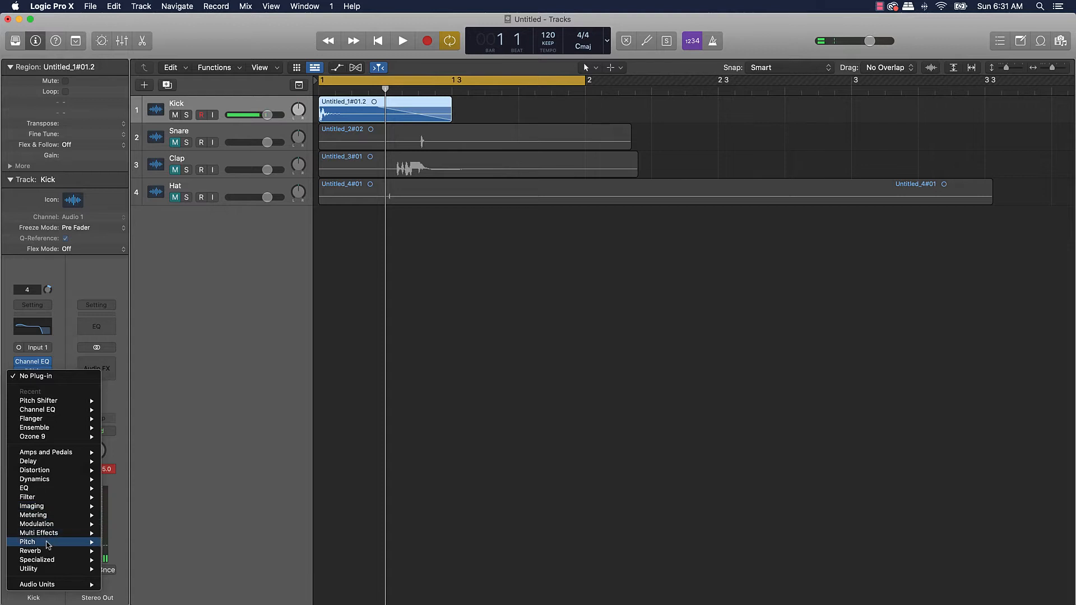
mouse_move(65, 483)
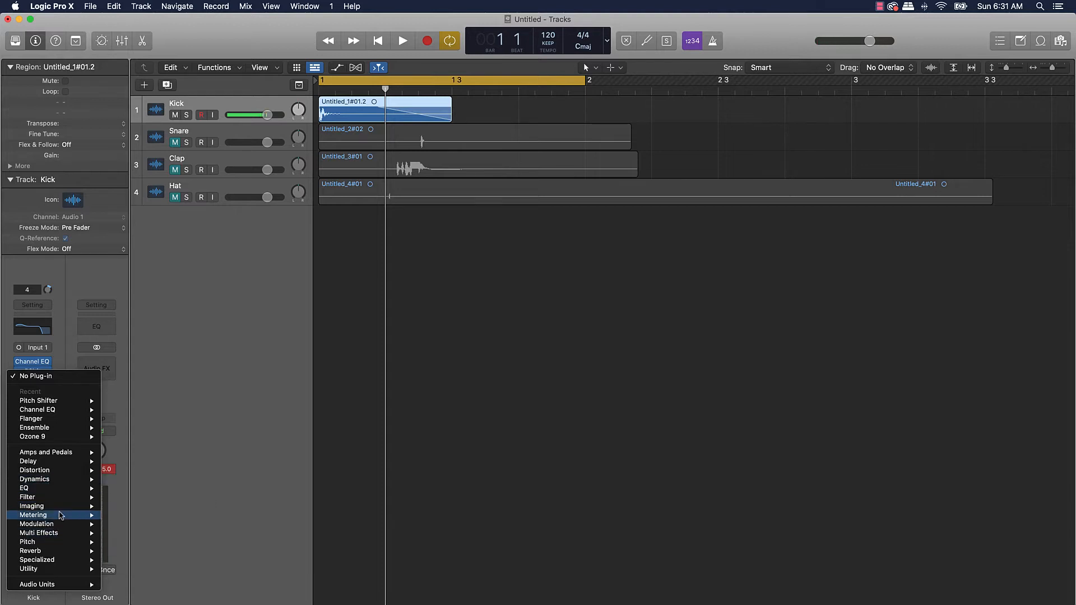
mouse_move(56, 584)
mouse_move(140, 604)
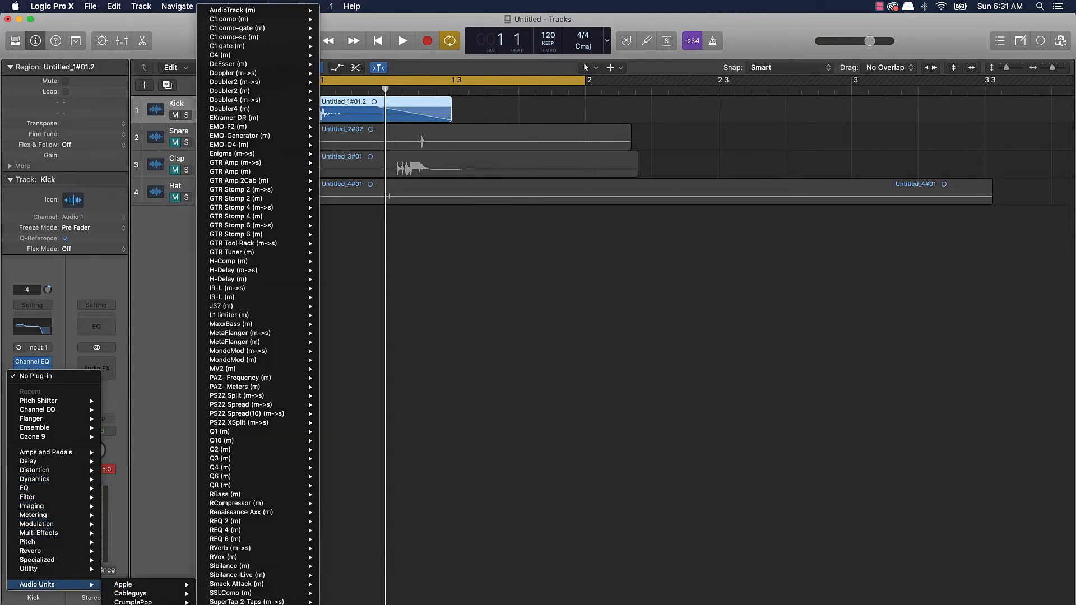
scroll(239, 505, down, 3)
scroll(239, 504, down, 5)
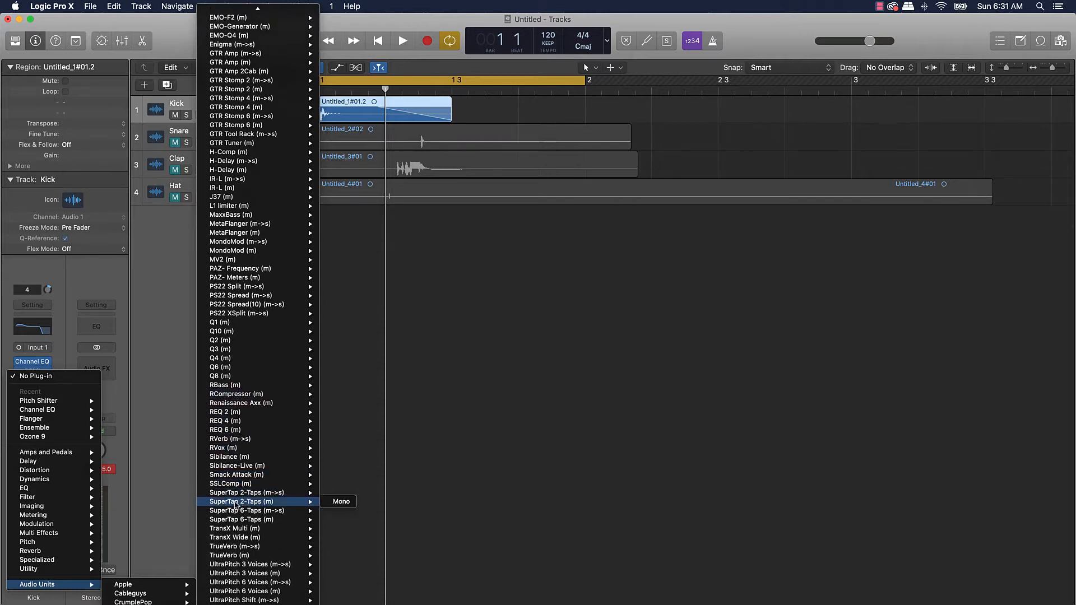
mouse_move(220, 441)
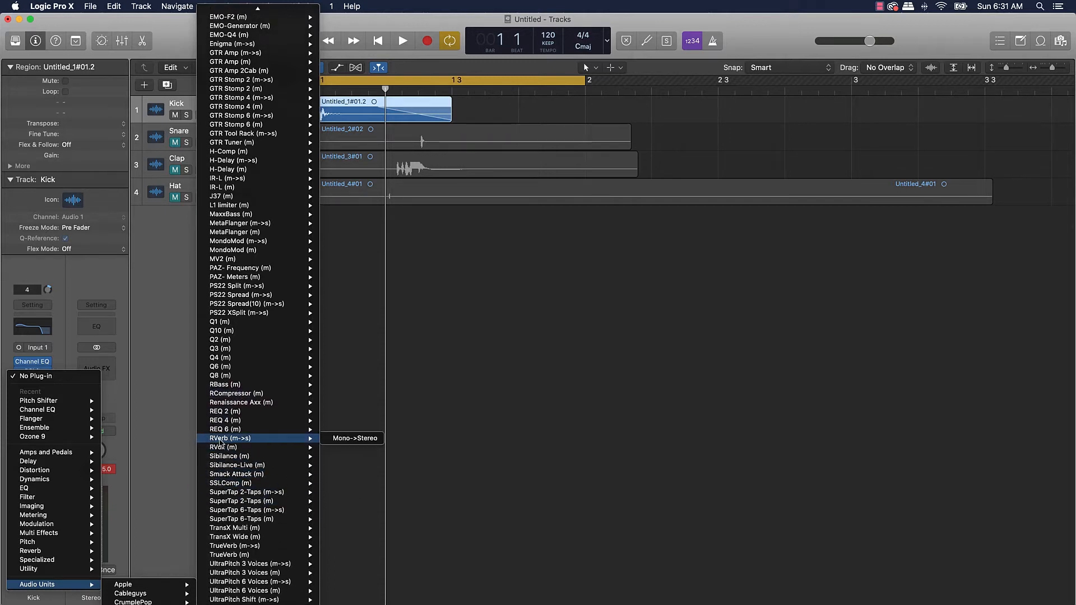
scroll(220, 442, up, 3)
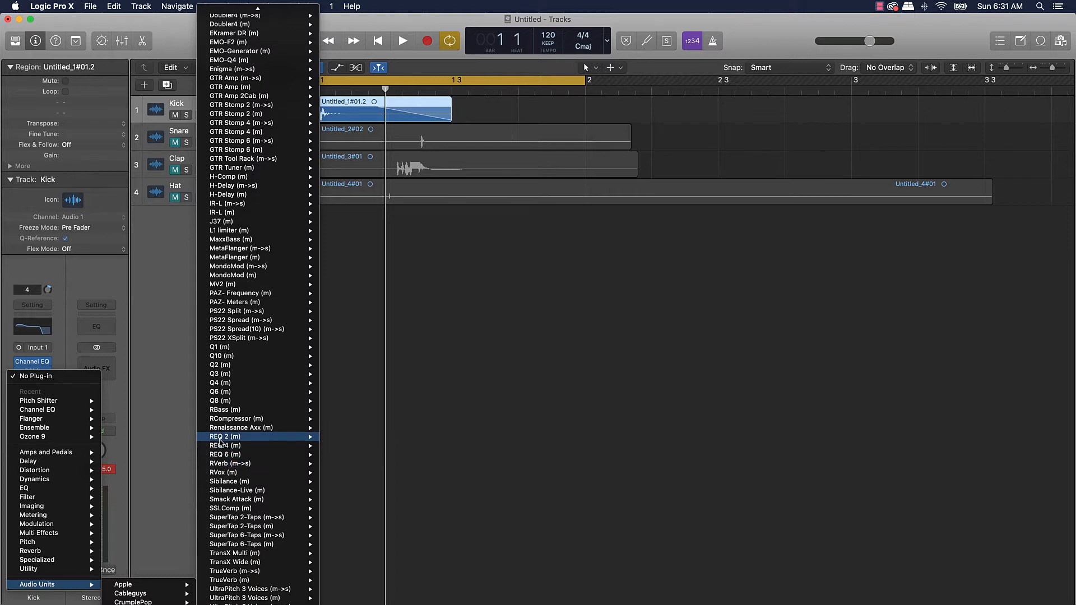
scroll(220, 442, up, 5)
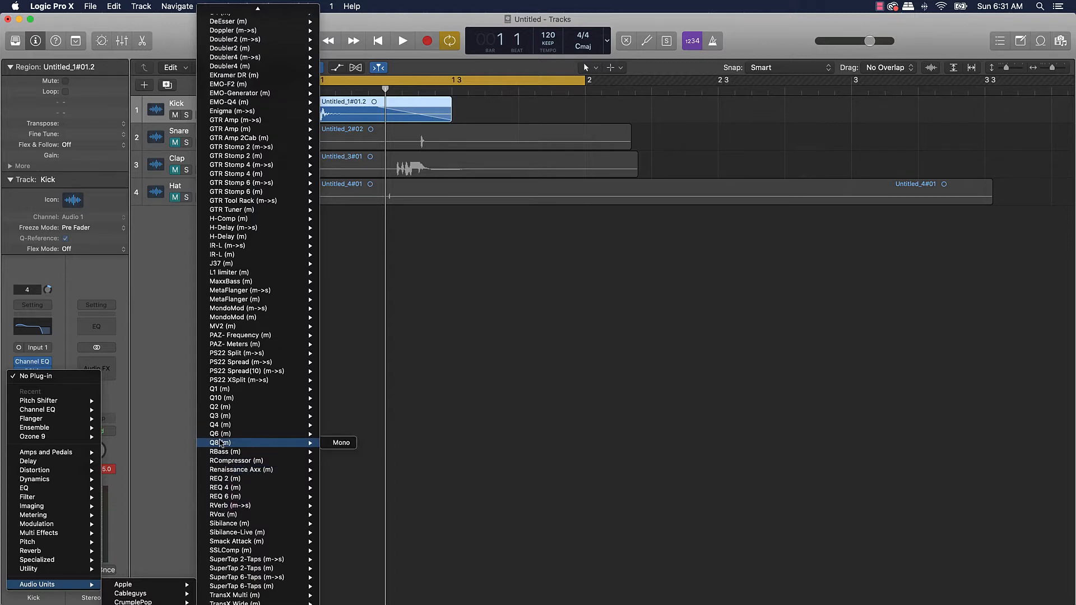
scroll(221, 443, up, 5)
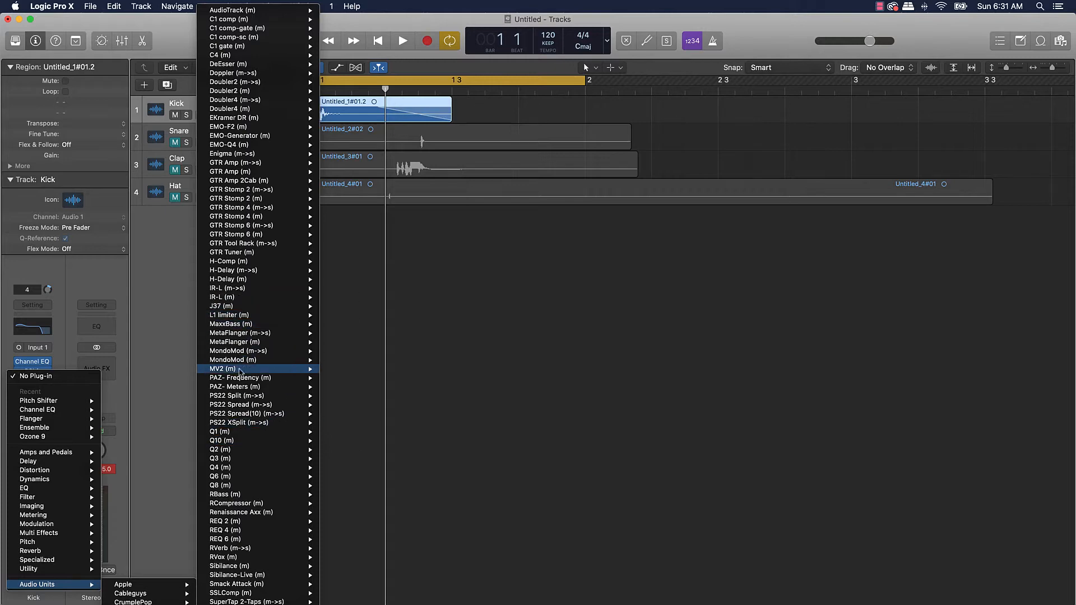
mouse_move(231, 372)
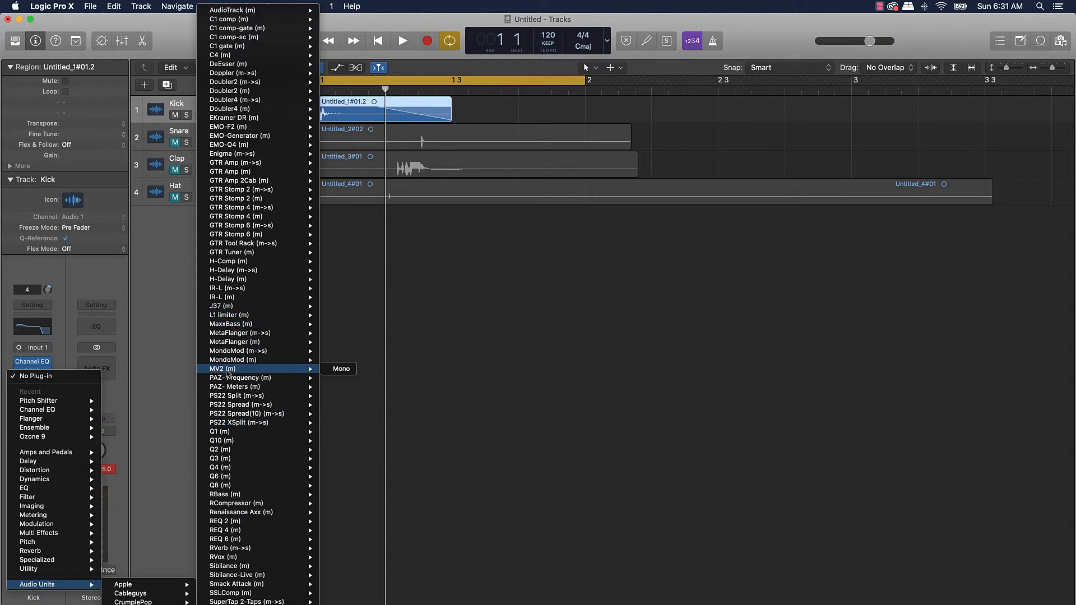
click(226, 370)
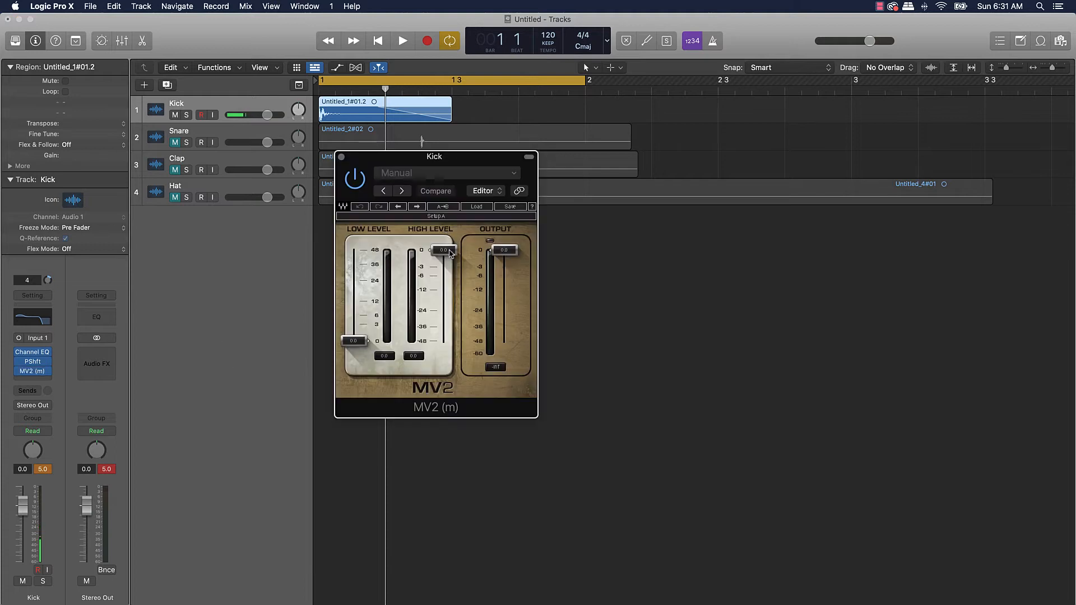
- Set MV2's High Level to about -3 and Low Level to about 6 while auditioning the kick, and close the plug-in
drag(450, 253, 444, 276)
drag(353, 340, 353, 315)
key(space)
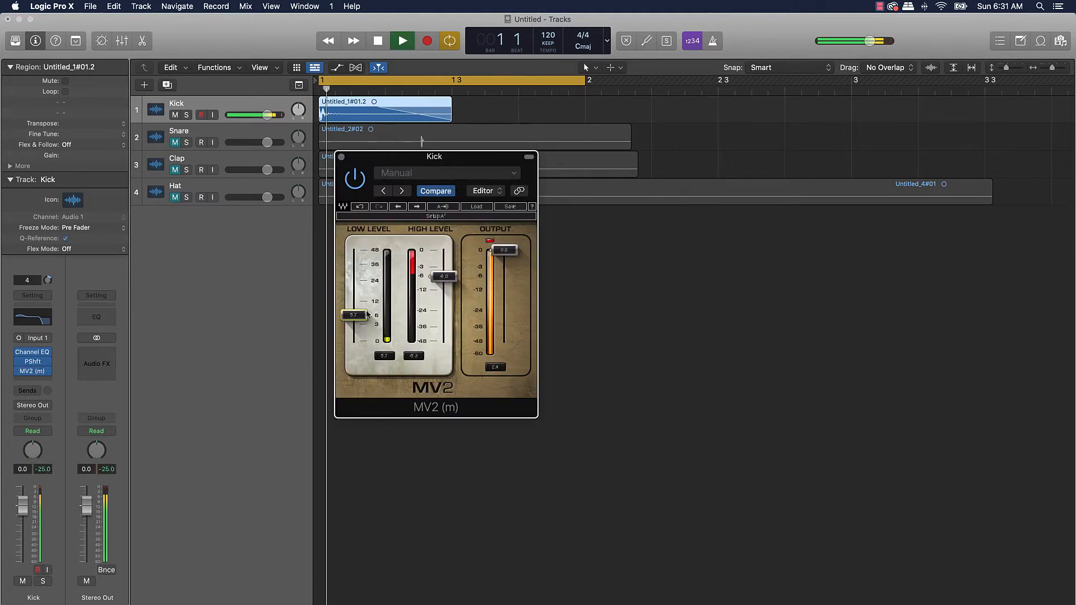
drag(456, 274, 457, 265)
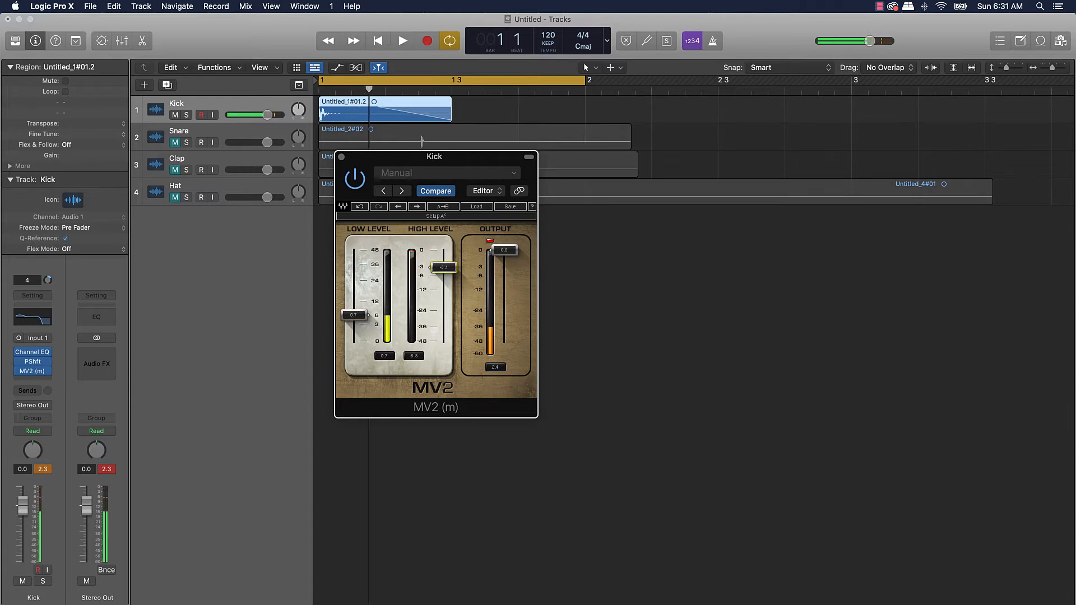
drag(357, 316, 355, 313)
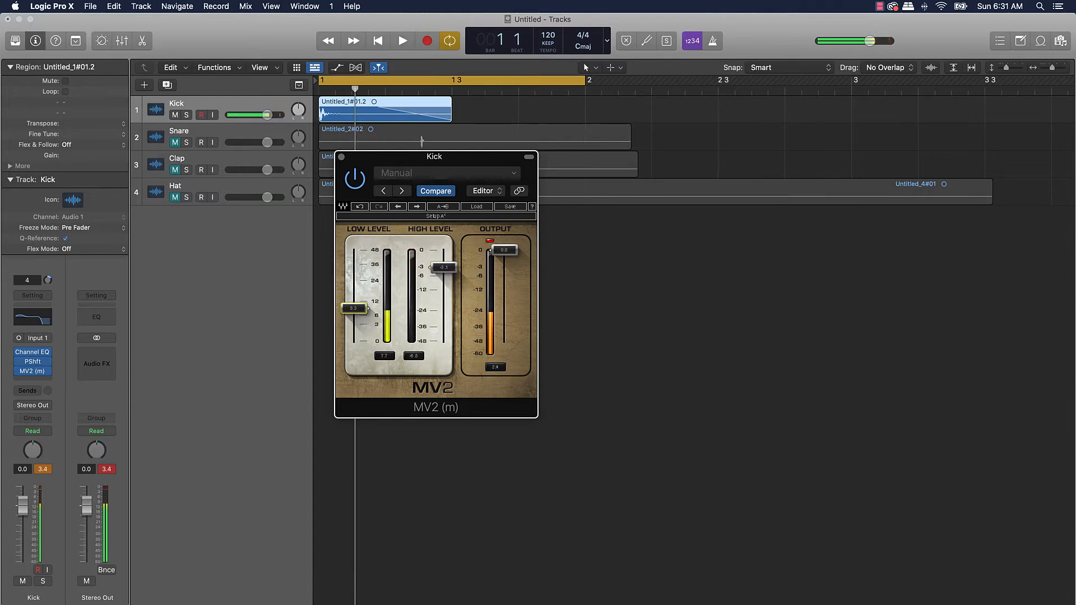
key(space)
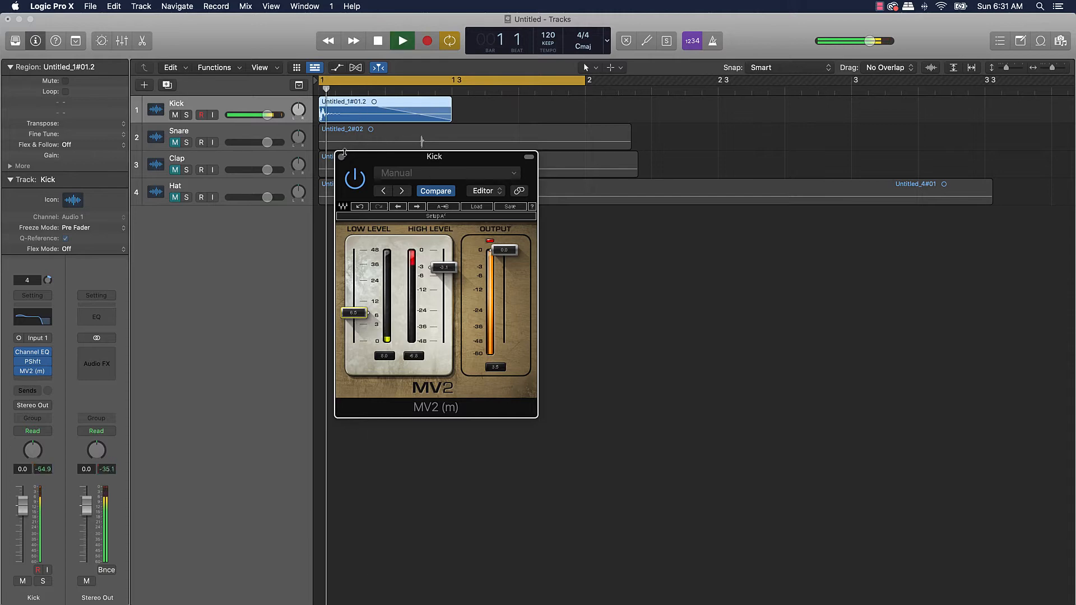
key(space)
click(342, 158)
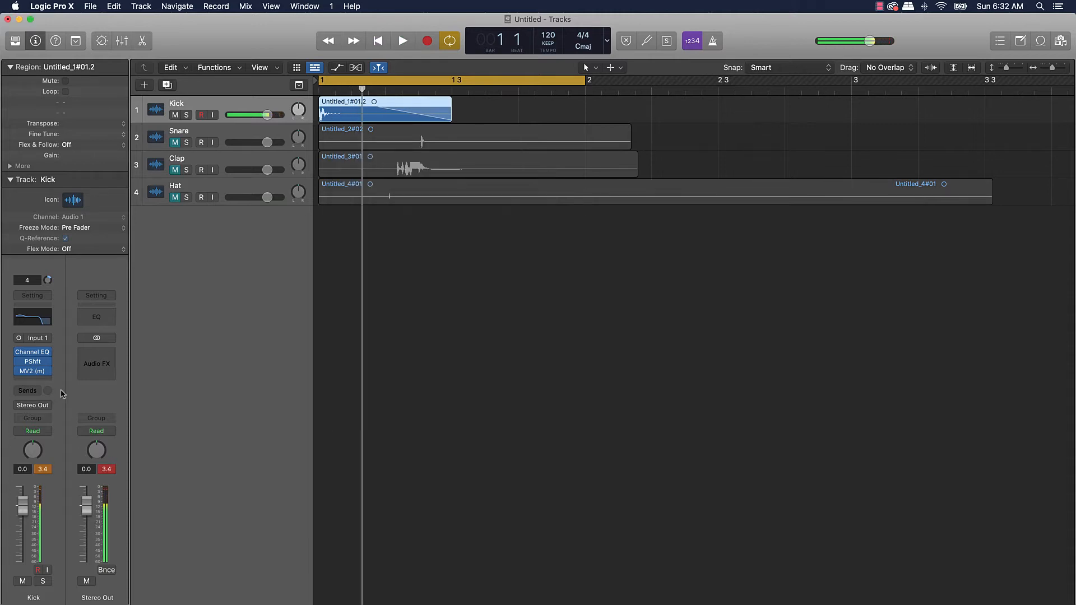
- Insert the mono Smack Attack (m) Audio Units plug-in after MV2 on the Kick track
click(42, 377)
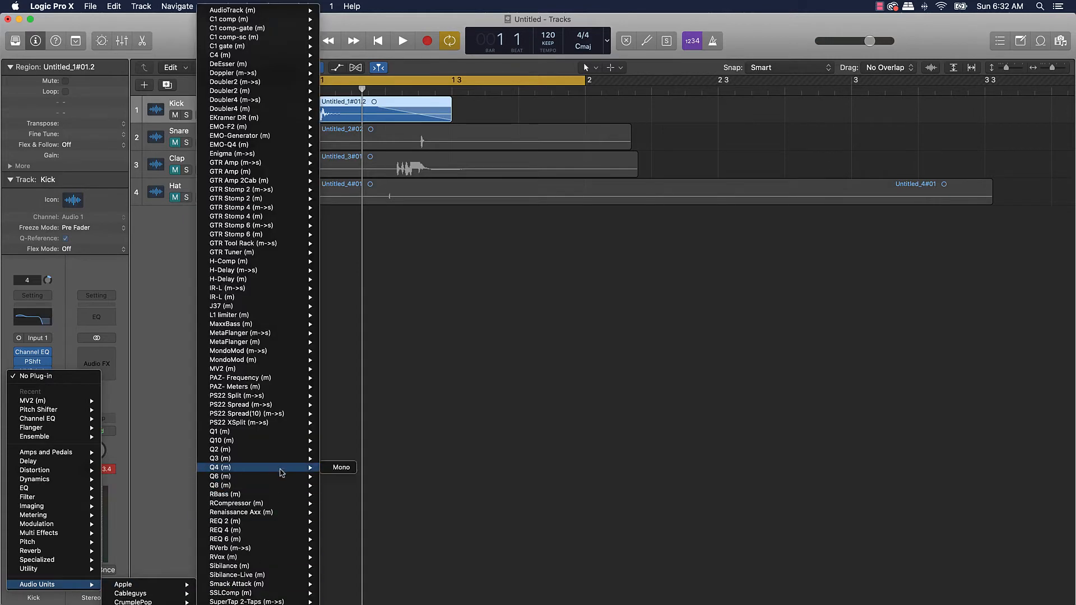
scroll(280, 470, down, 5)
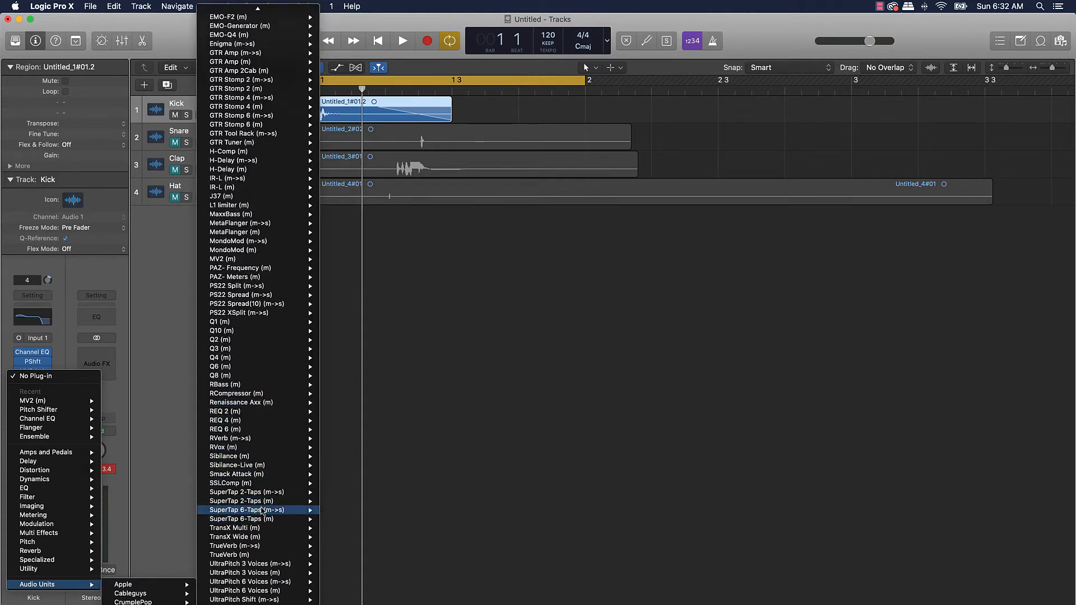
mouse_move(261, 477)
click(336, 475)
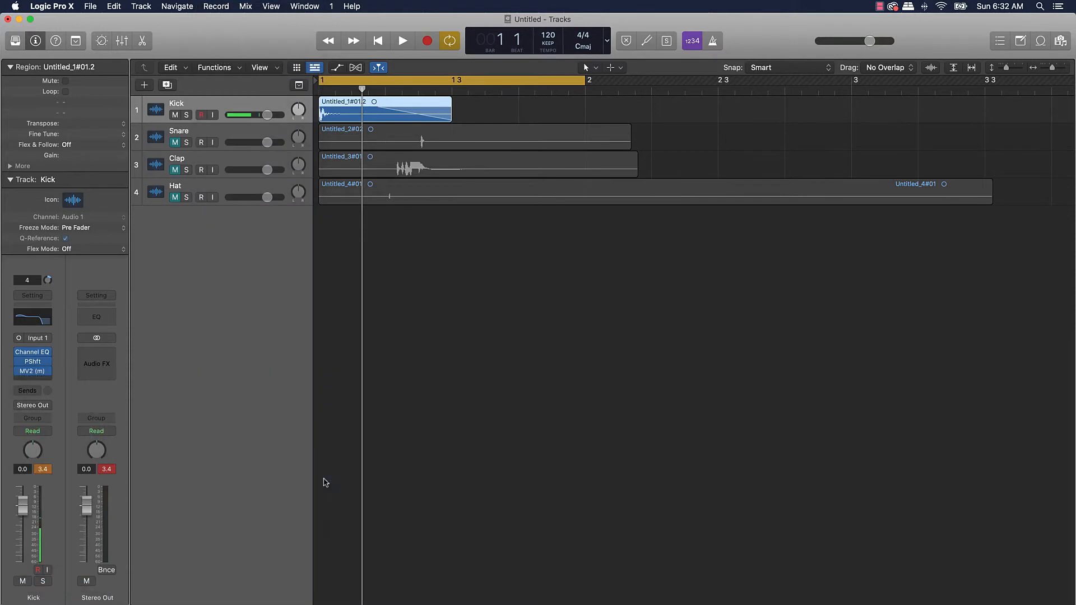
- Set Smack Attack's Attack to 18 and Sustain to -35 while auditioning the kick
drag(394, 363, 393, 352)
key(space)
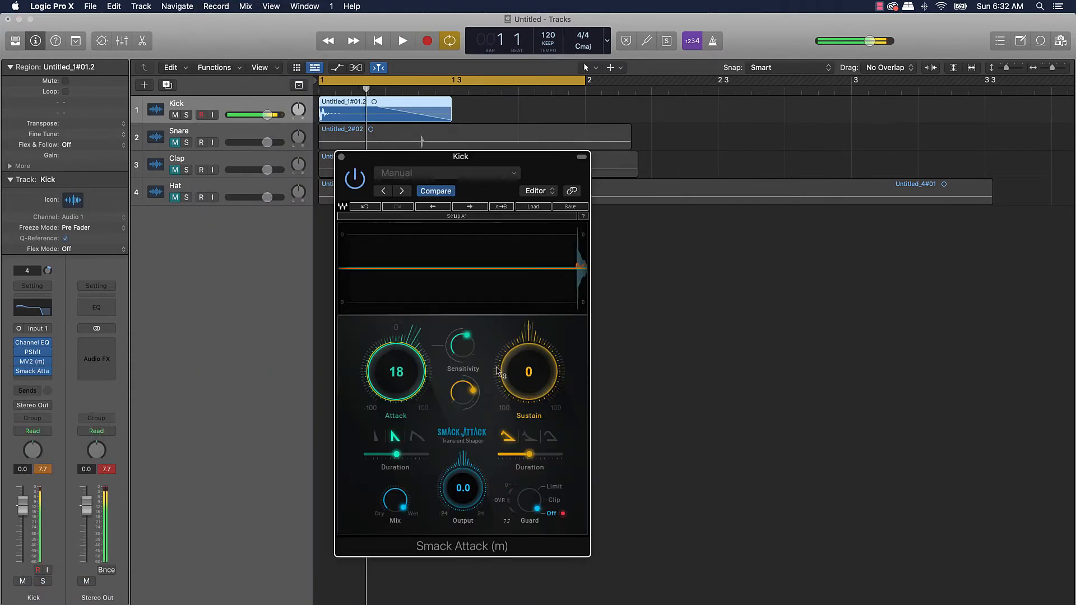
drag(504, 358, 503, 365)
key(space)
key(space)
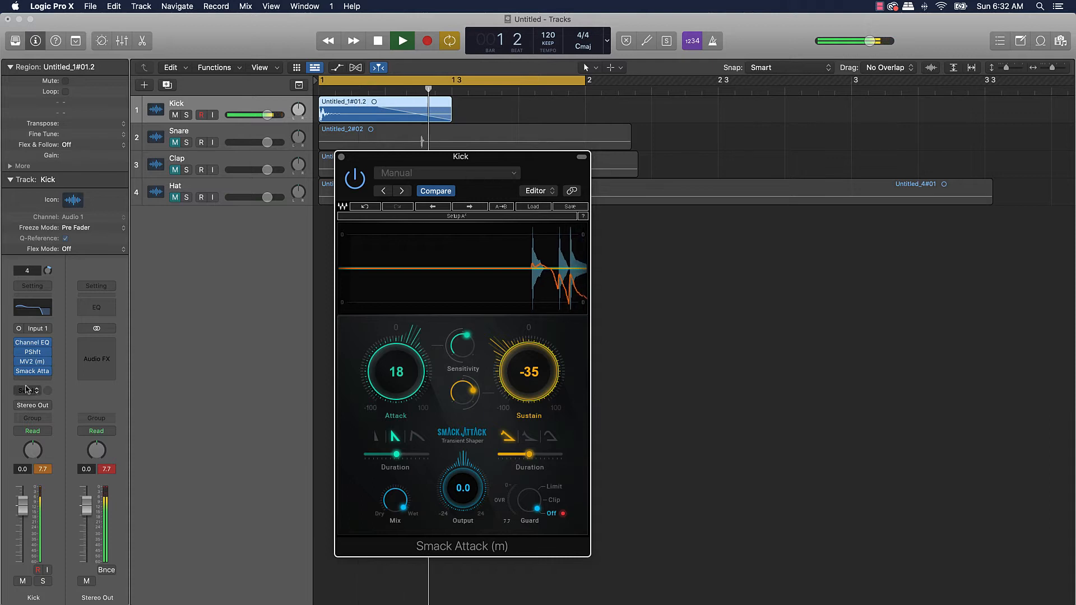
key(space)
- Bypass MV2 on the Kick track, set Smack Attack's Attack to 33 and Sustain to -48, and audition the kick
click(22, 362)
key(space)
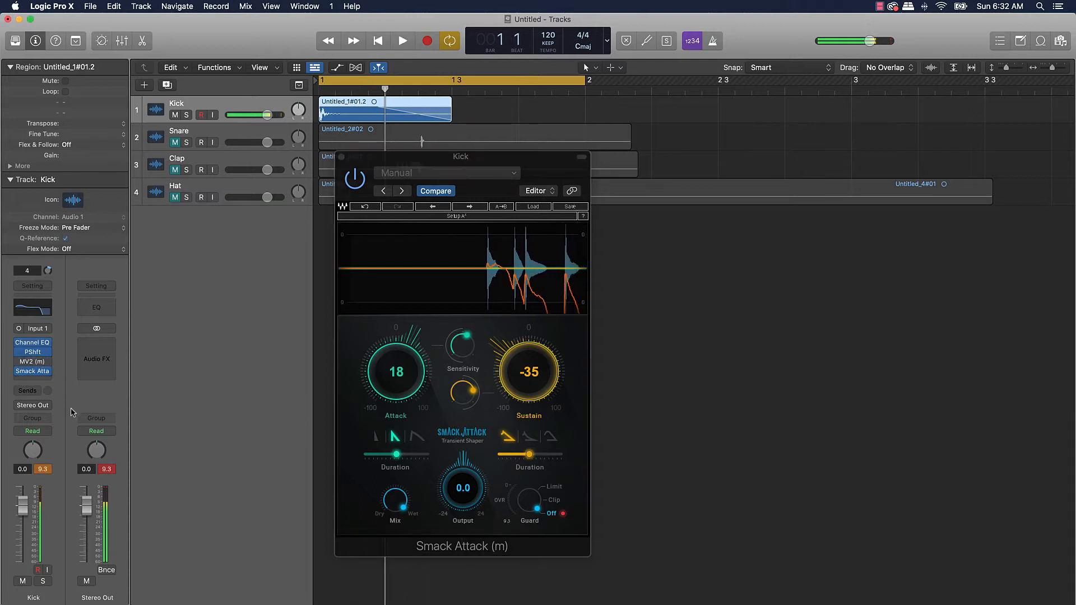
drag(399, 386, 398, 377)
drag(515, 370, 516, 377)
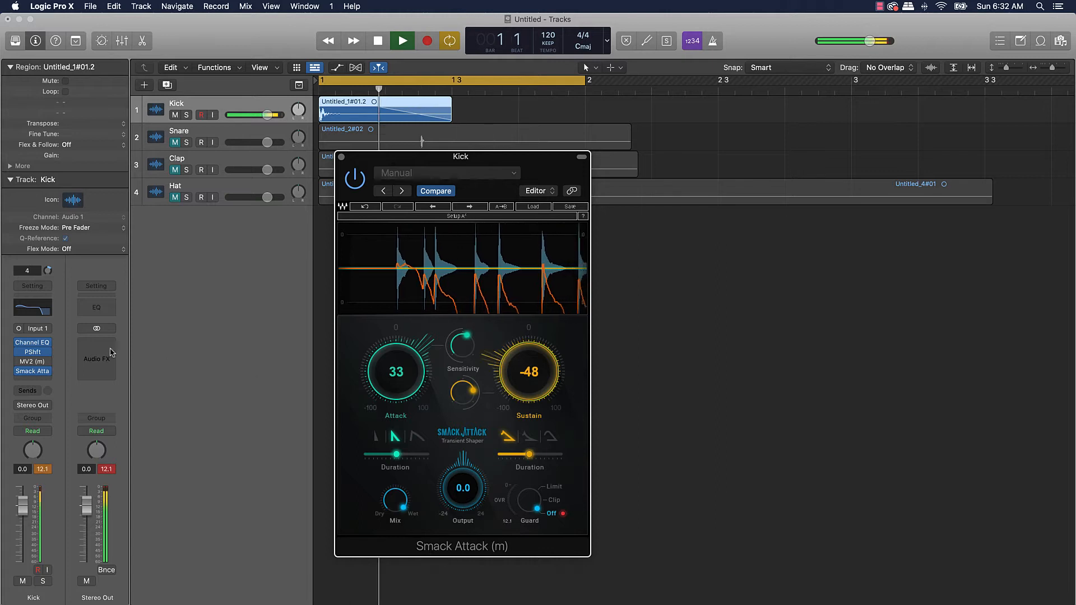
key(space)
key(space)
key(space)
key(space)
key(space)
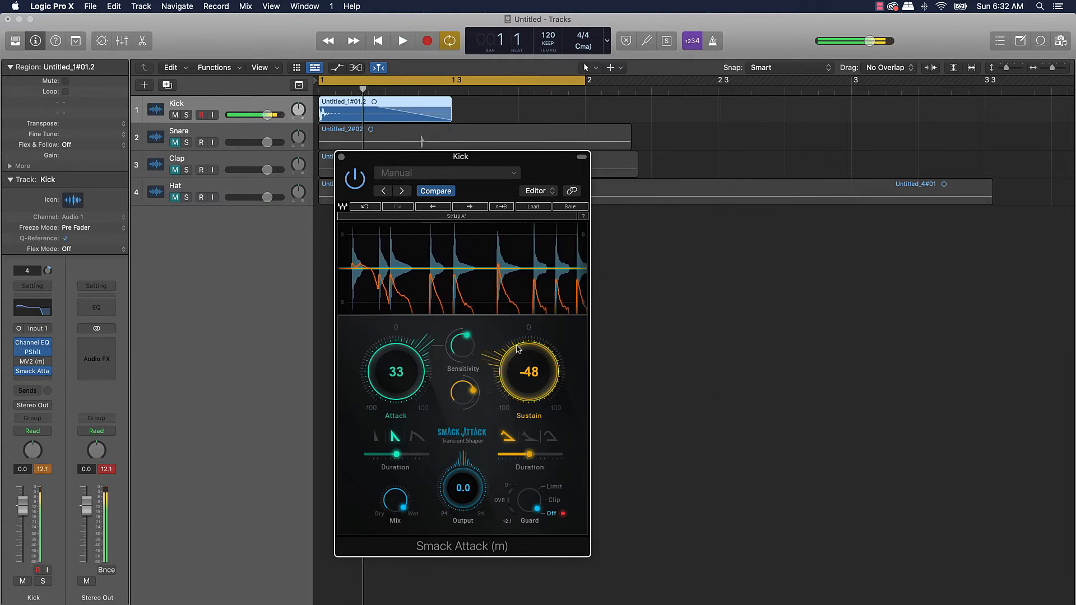
click(47, 362)
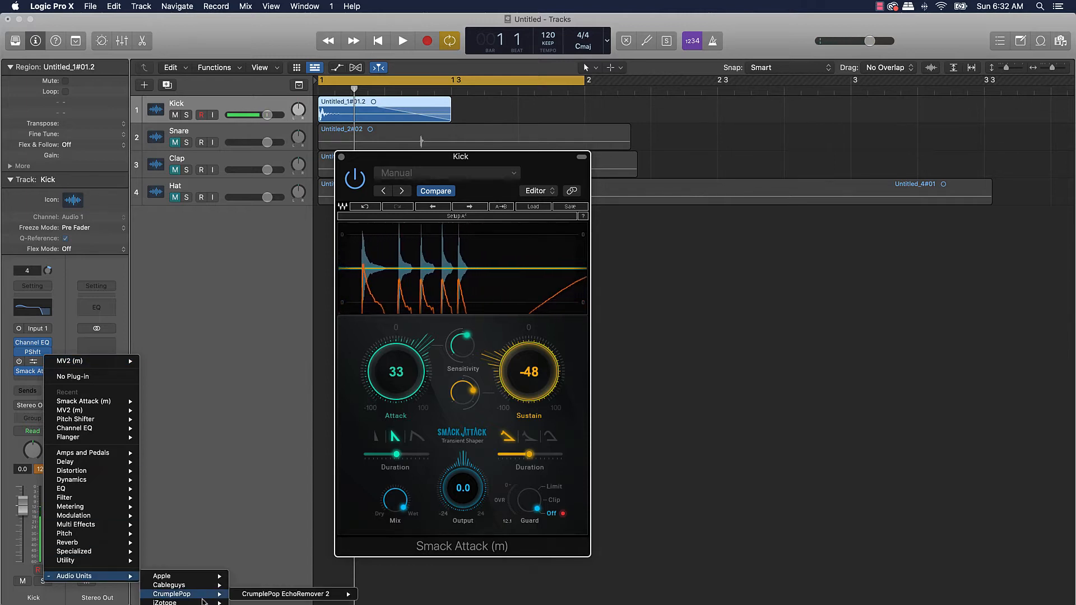
mouse_move(180, 602)
mouse_move(273, 556)
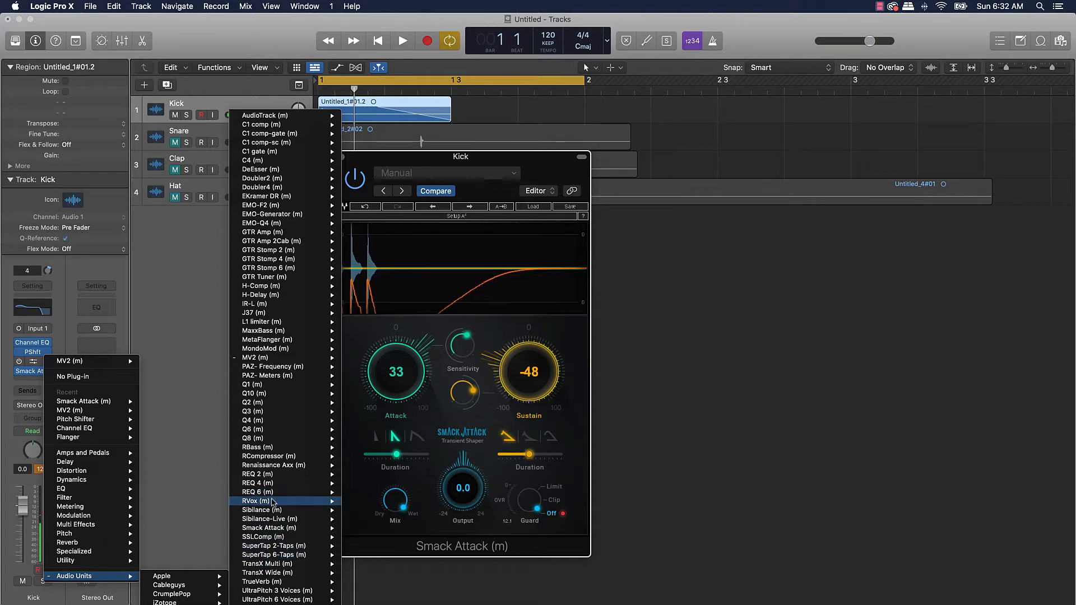
click(172, 440)
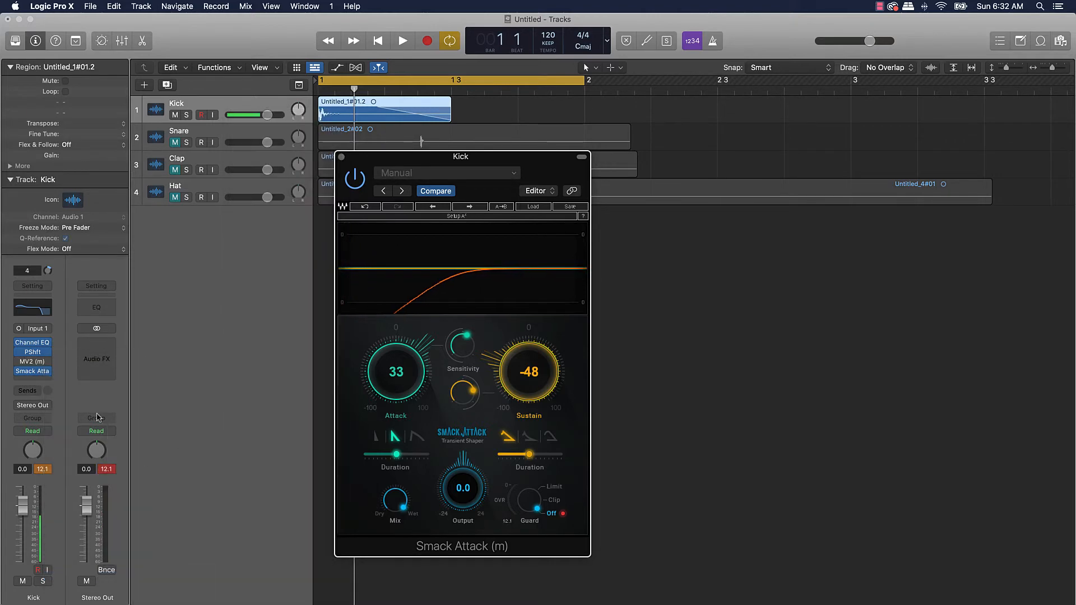
- Replace MV2 on the Kick track with the mono RBass (m) Audio Units plug-in and audition the kick
click(48, 361)
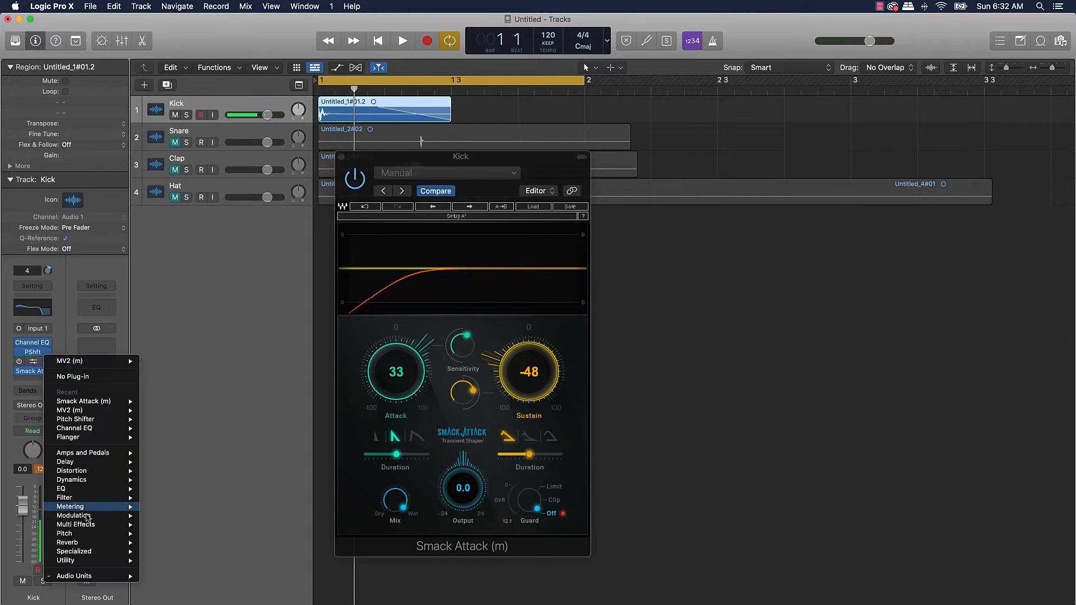
mouse_move(119, 578)
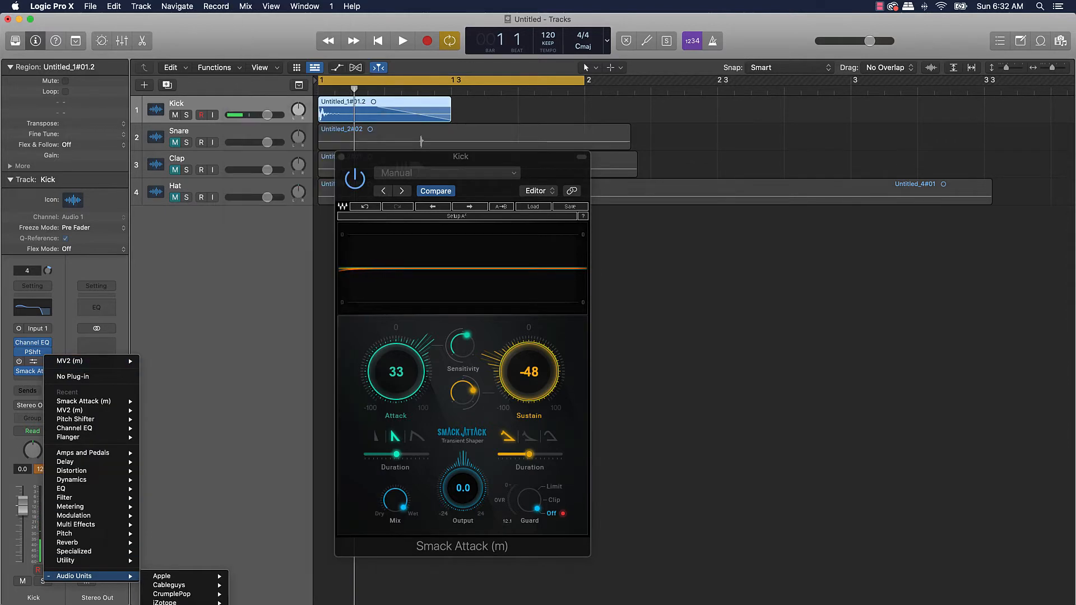
mouse_move(181, 604)
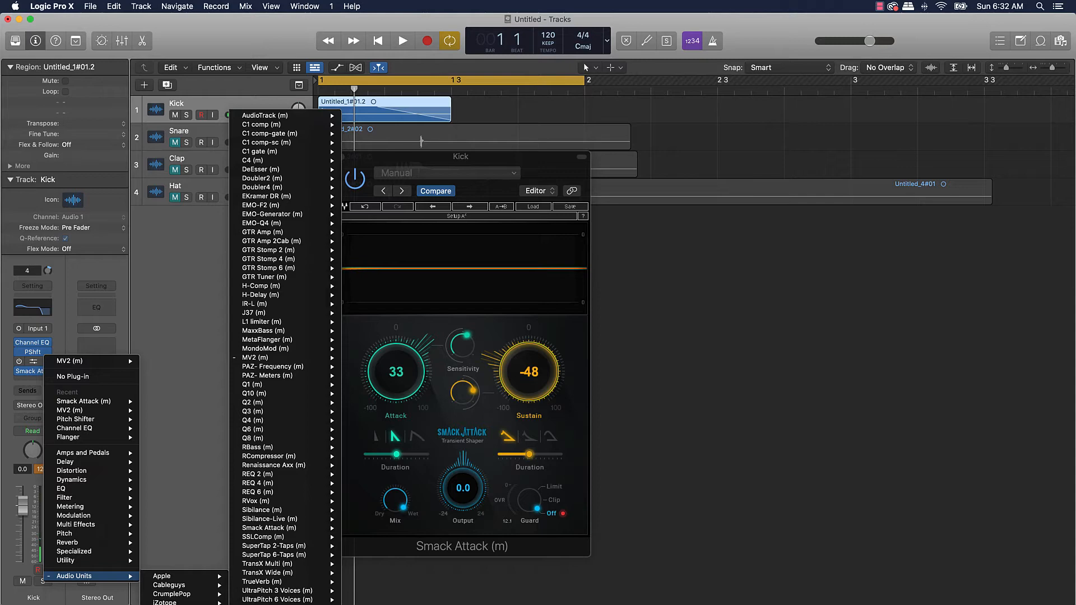
click(280, 448)
key(space)
key(space)
key(space)
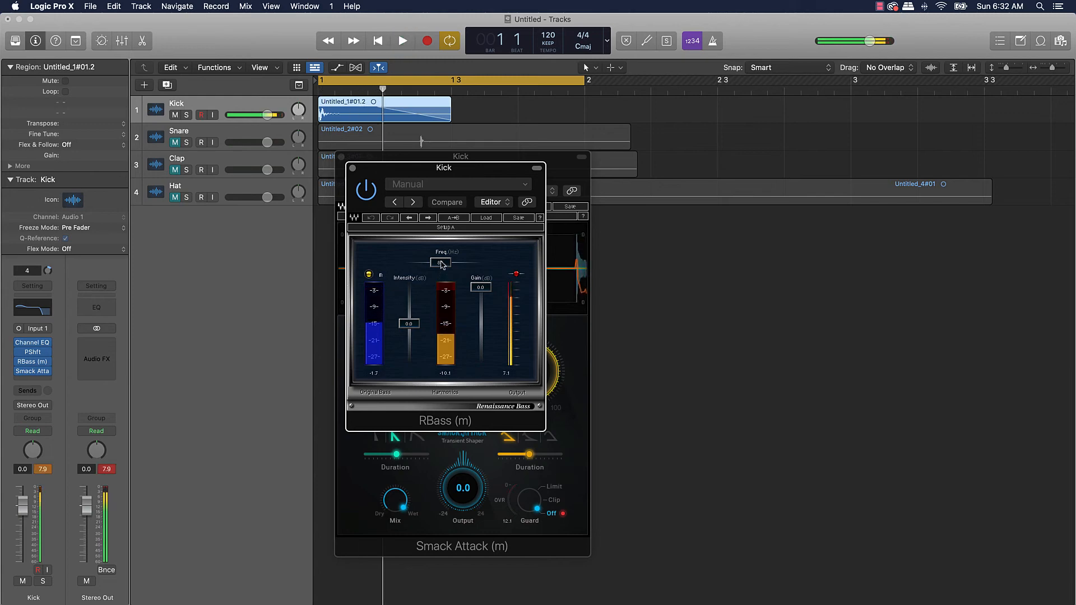
- Try a lower RBass frequency and raise it again, comparing the kick's low end by ear
drag(440, 263, 437, 263)
key(space)
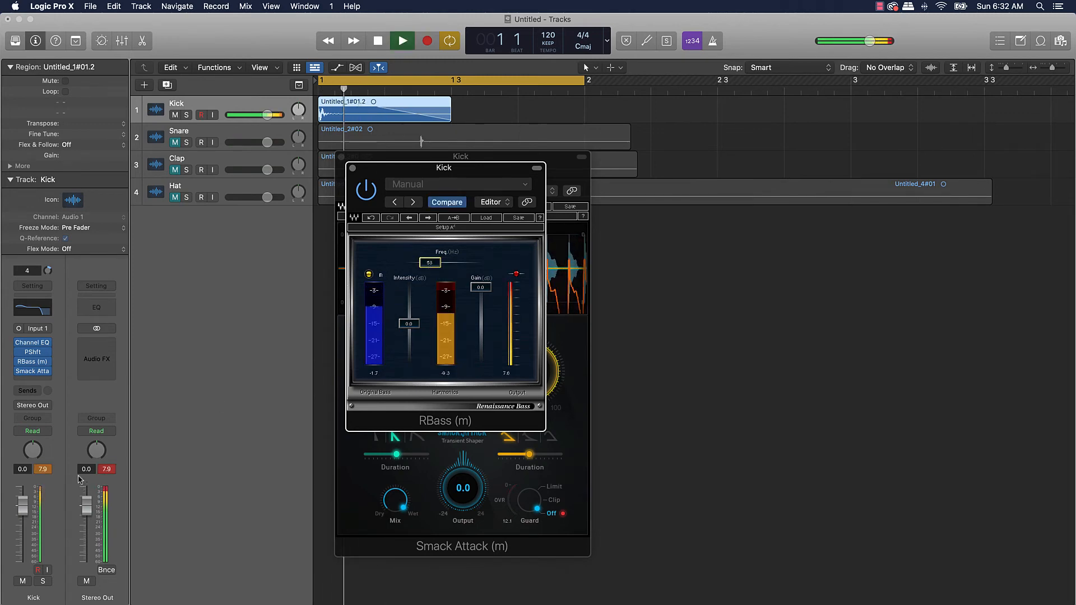
key(space)
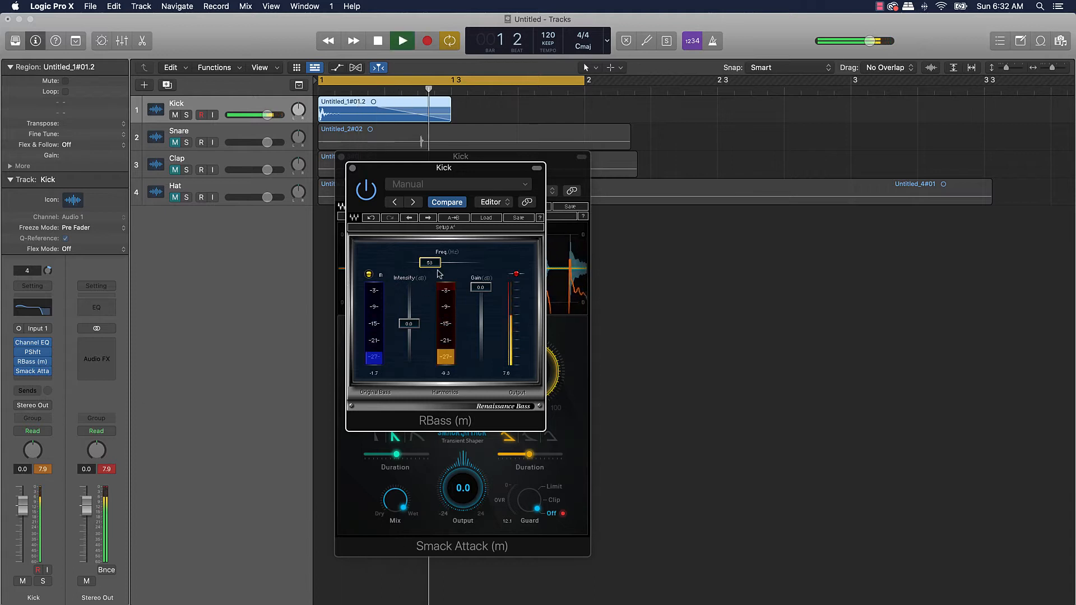
key(space)
key(space)
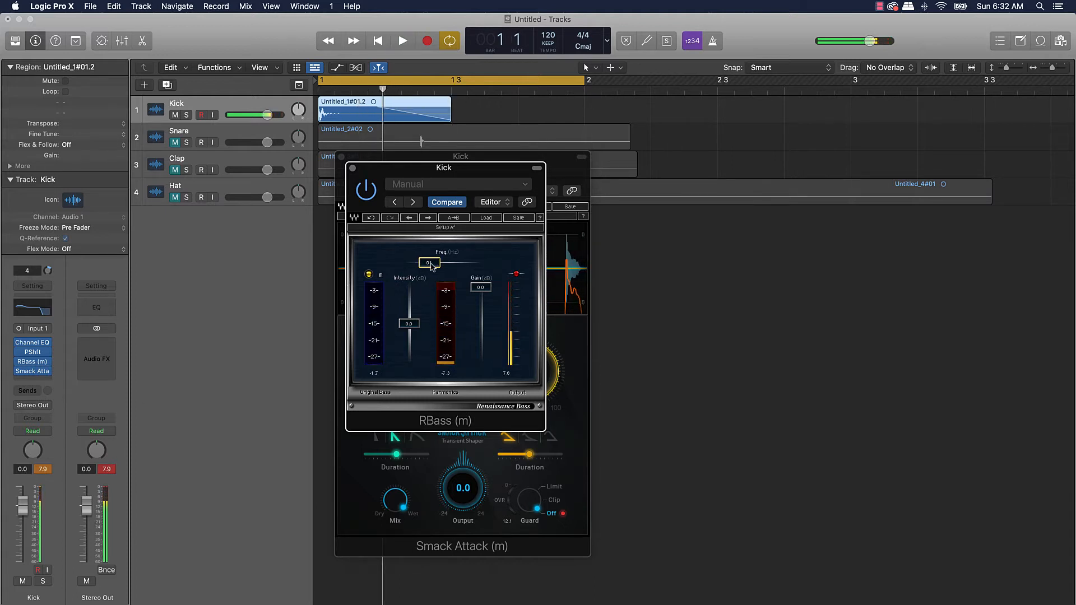
drag(432, 266, 444, 269)
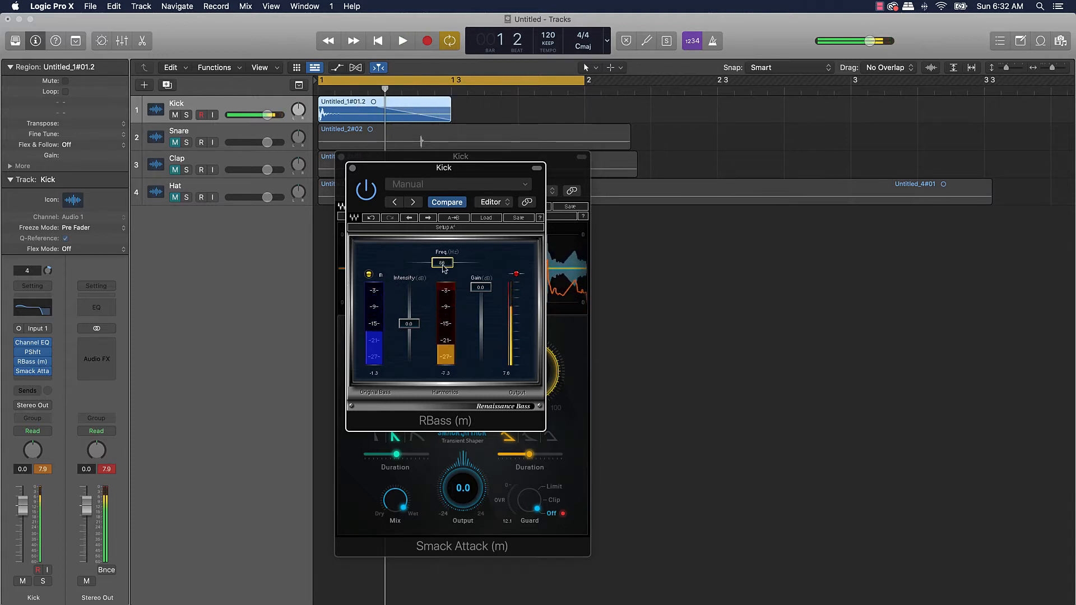
key(space)
key(space)
key(space)
key(space)
- Set the RBass frequency to 37 Hz and audition the kick repeatedly
mouse_move(443, 268)
mouse_down()
mouse_move(418, 267)
mouse_move(438, 264)
mouse_up()
key(space)
key(space)
key(space)
key(space)
key(space)
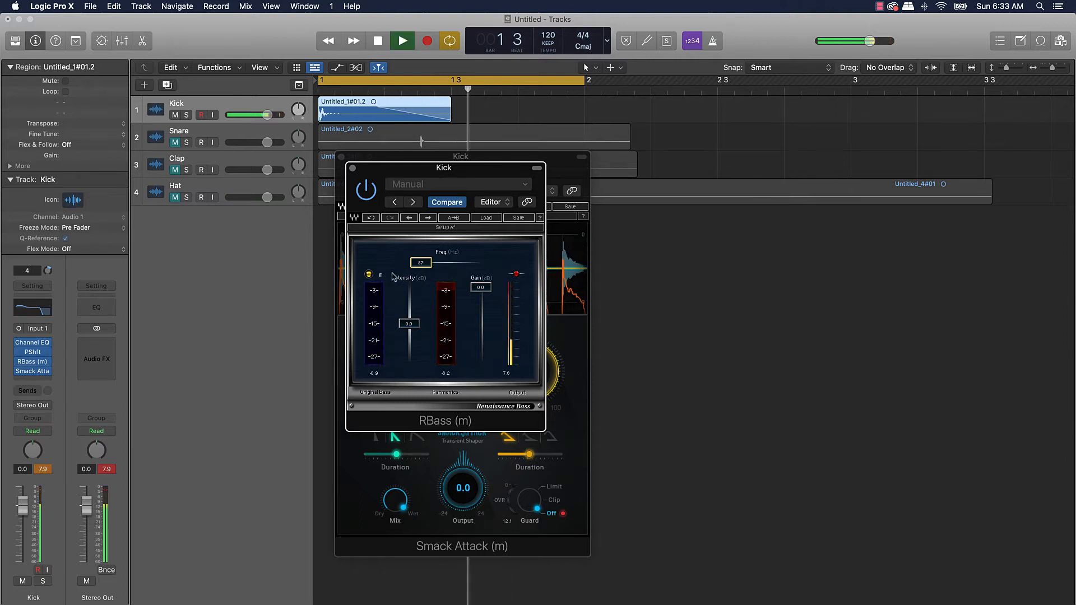
key(space)
key(space)
key(space)
- Compare the kick with and without the Pitch Shifter by ear
click(20, 353)
key(space)
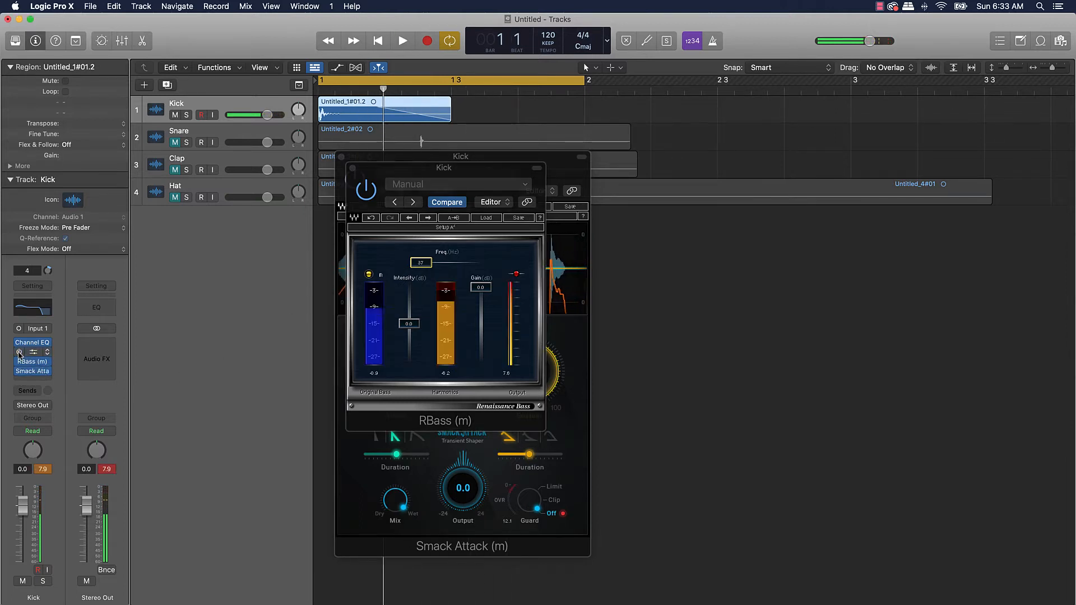
key(space)
key(space)
- Open the Kick track's Channel EQ and switch off its low cut and low shelf bands while auditioning the kick
click(29, 343)
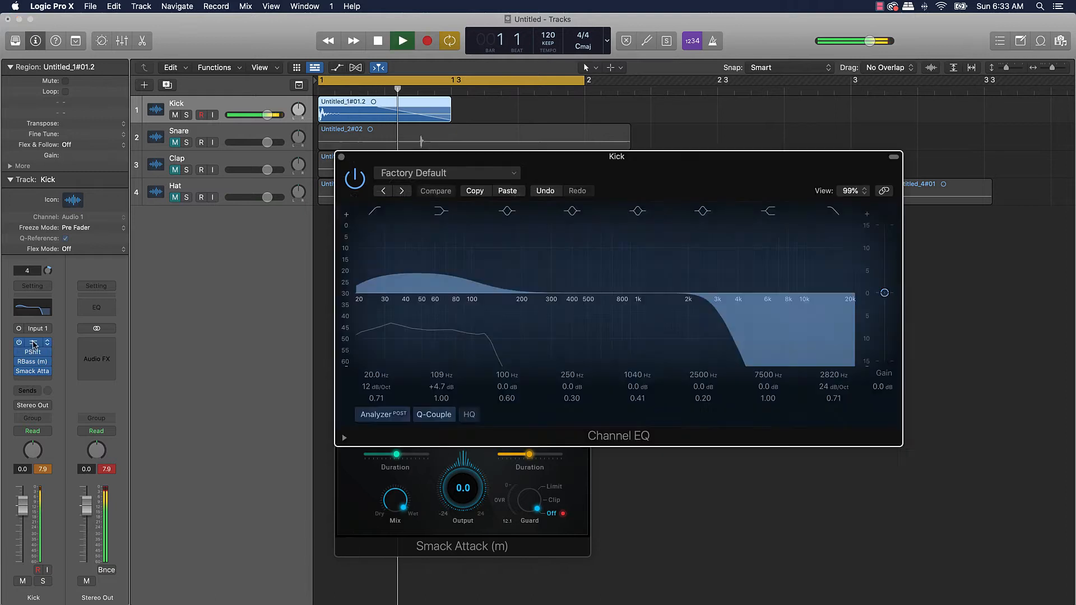
click(374, 211)
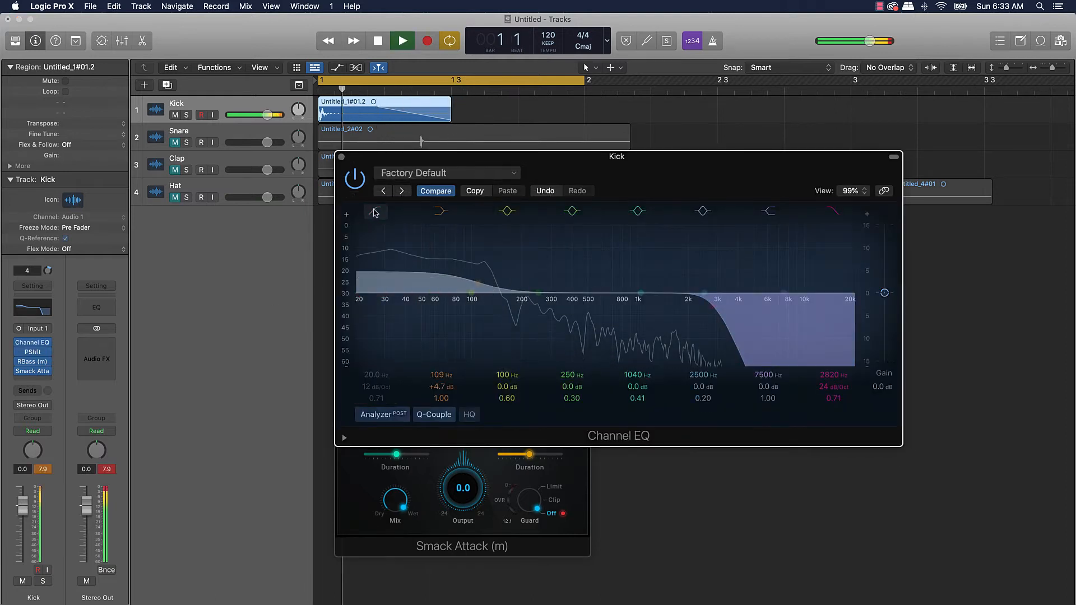
key(space)
click(446, 217)
key(space)
key(space)
key(space)
key(space)
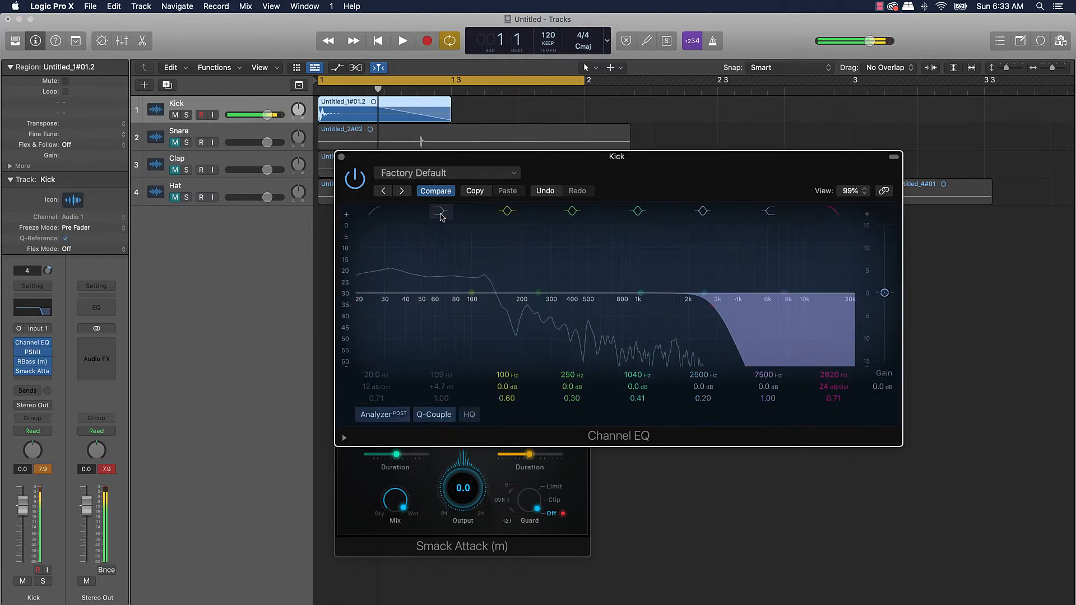
- Switch the Channel EQ's low shelf and low cut bands back on and audition the kick
click(441, 215)
key(space)
key(space)
click(372, 215)
key(space)
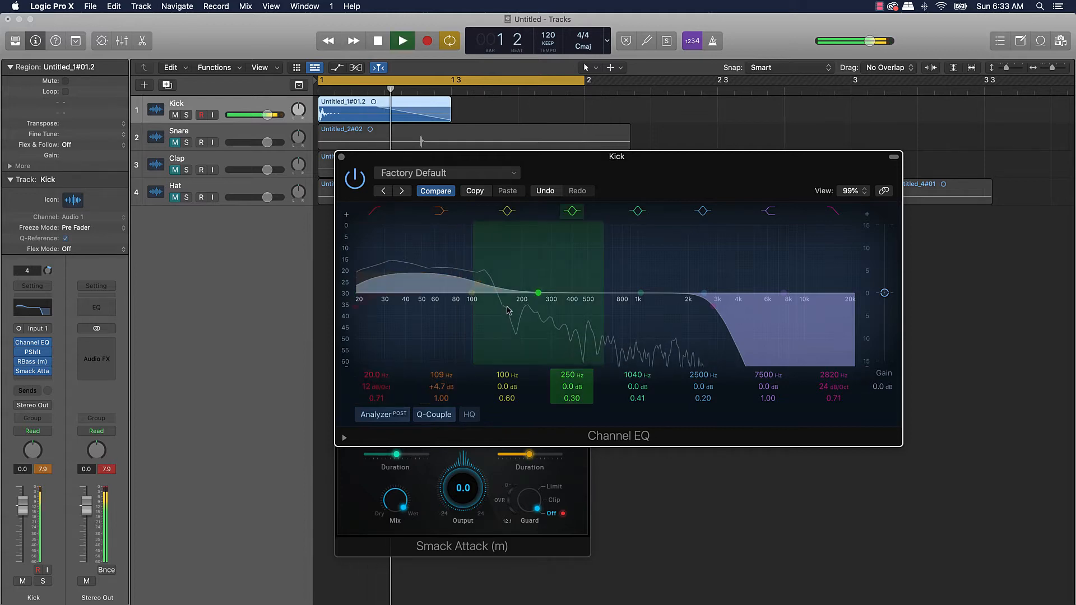
key(space)
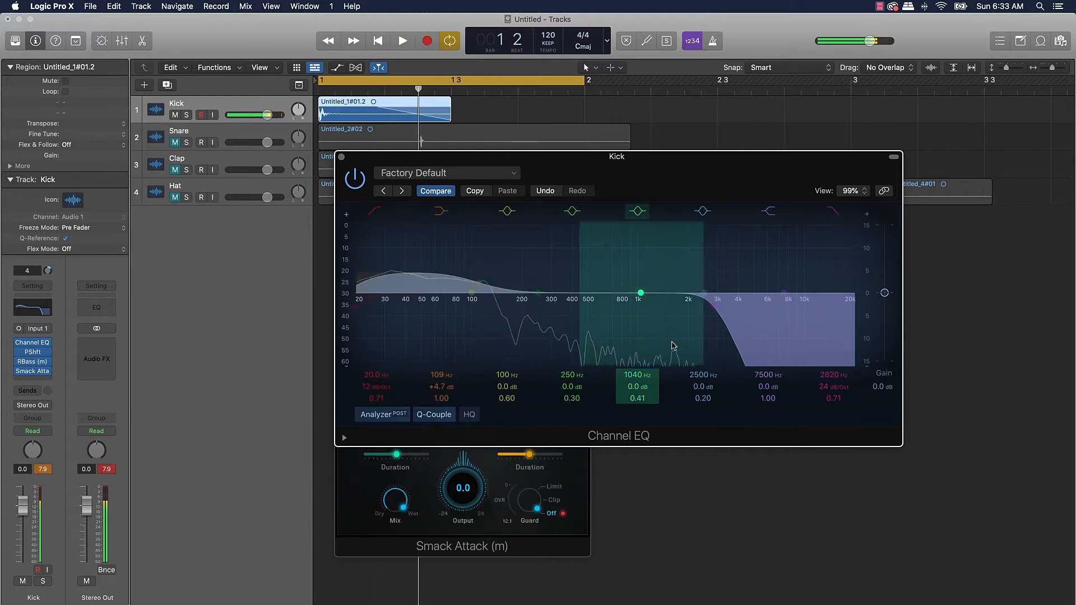
- Audition the kick with the Channel EQ's high cut band off, re-enable the band, and set its frequency to 7100 Hz
click(830, 212)
key(space)
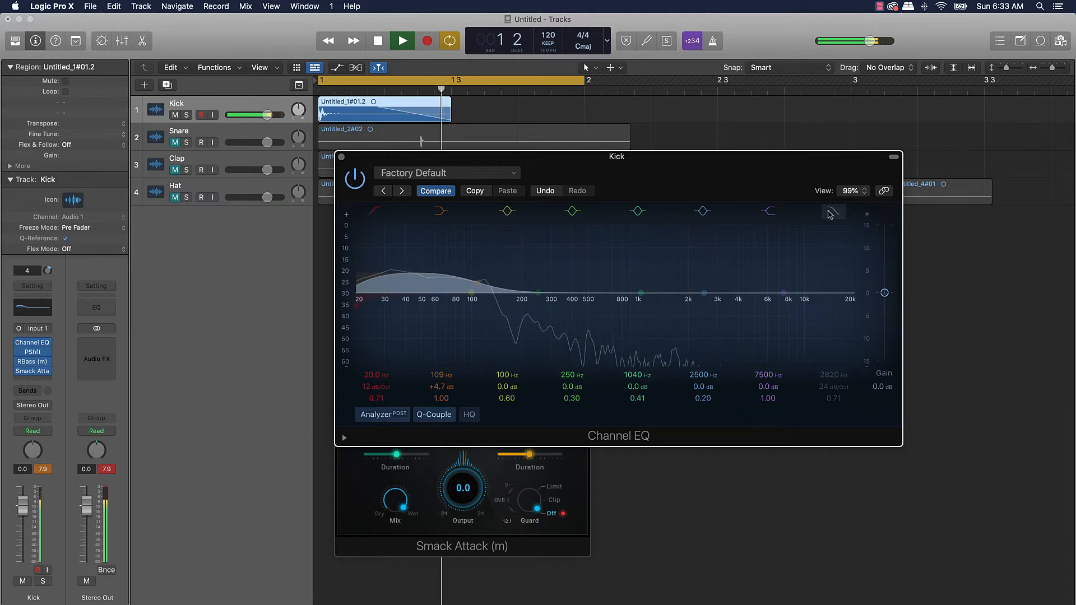
key(space)
key(space)
click(831, 212)
drag(714, 303, 774, 306)
drag(825, 373, 825, 370)
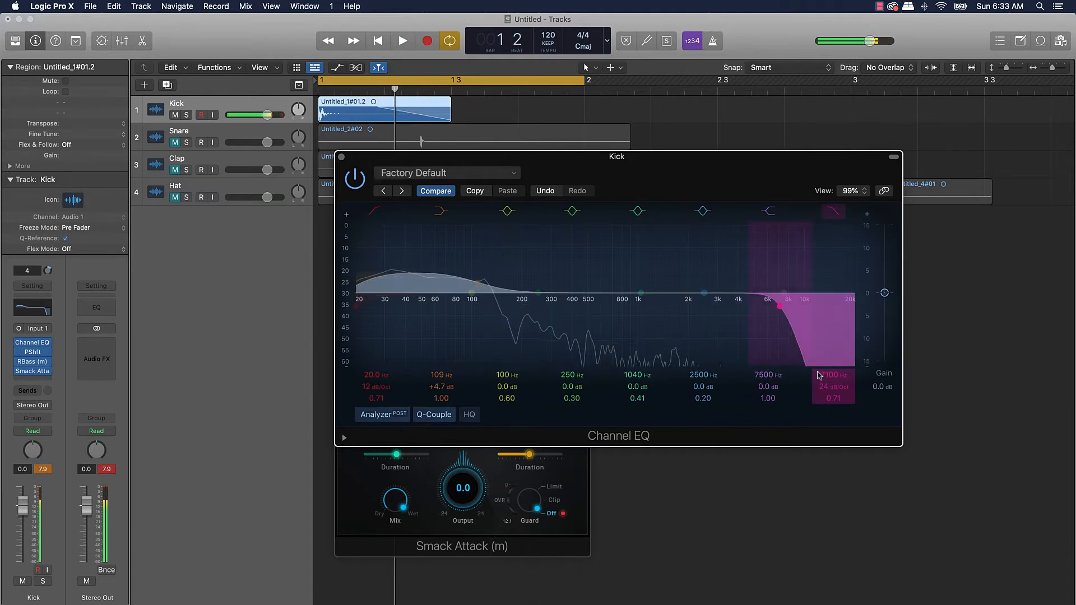
key(space)
key(space)
key(space)
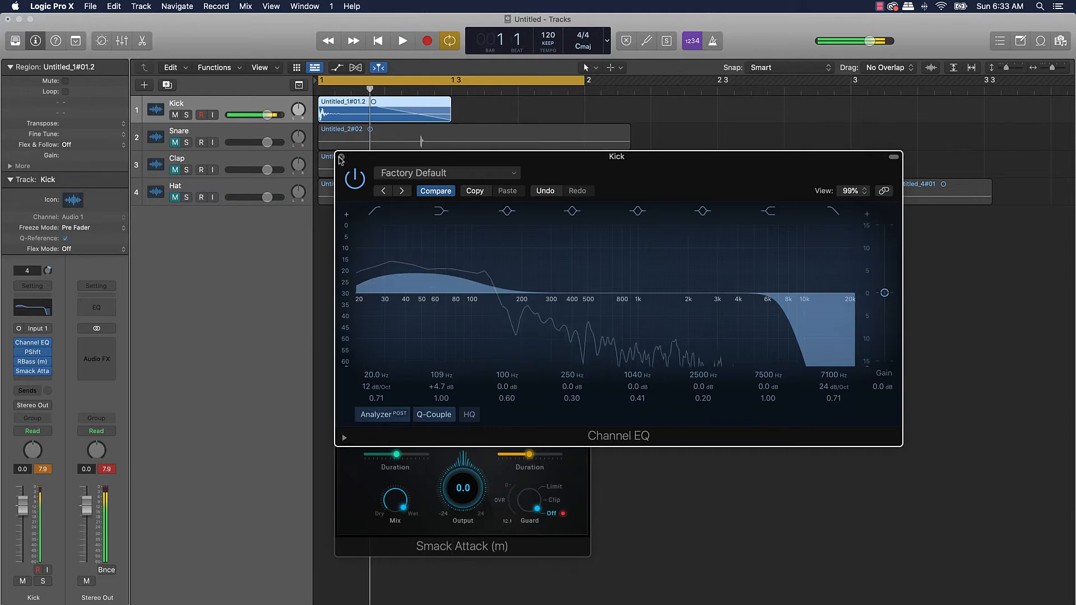
- Close the Channel EQ, RBass and Smack Attack plug-in windows
click(341, 158)
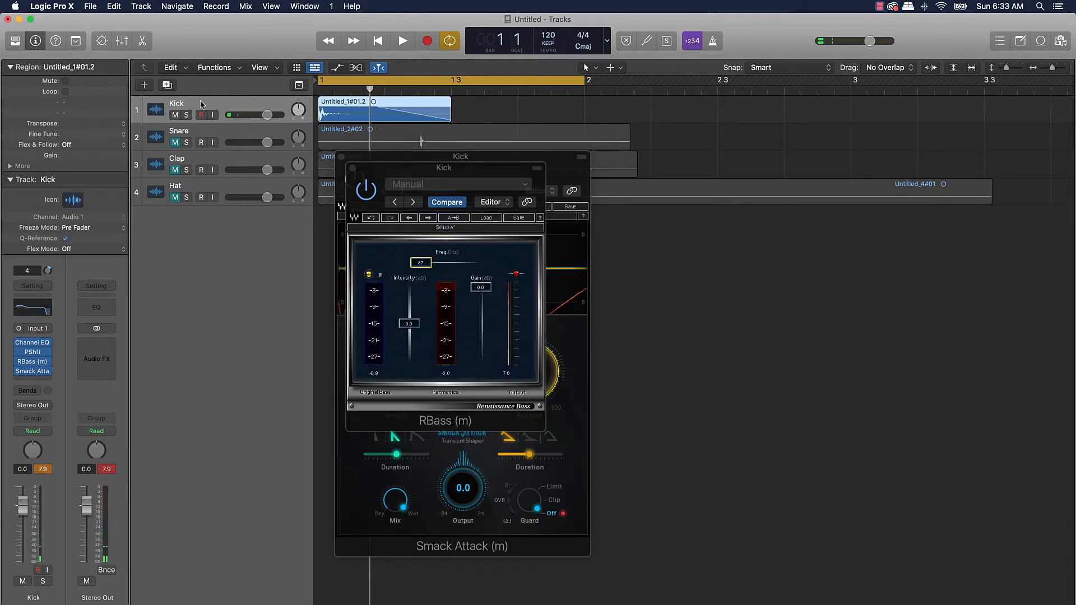
click(352, 168)
click(341, 157)
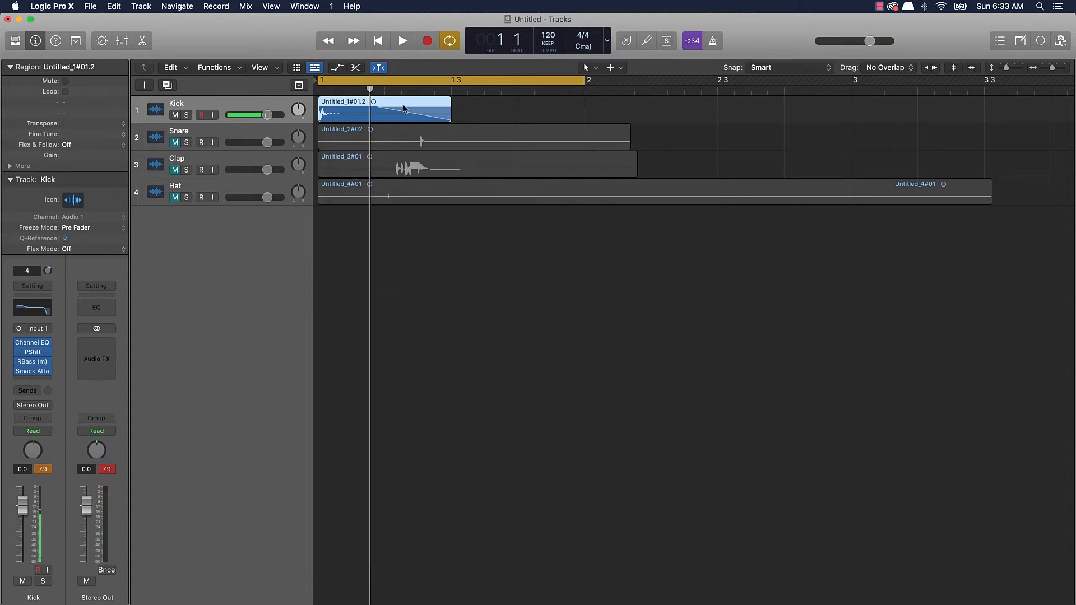
- Bounce the Kick region in place to a new track as Kick Custom 01 with the source muted, and audition the bounce
right_click(340, 116)
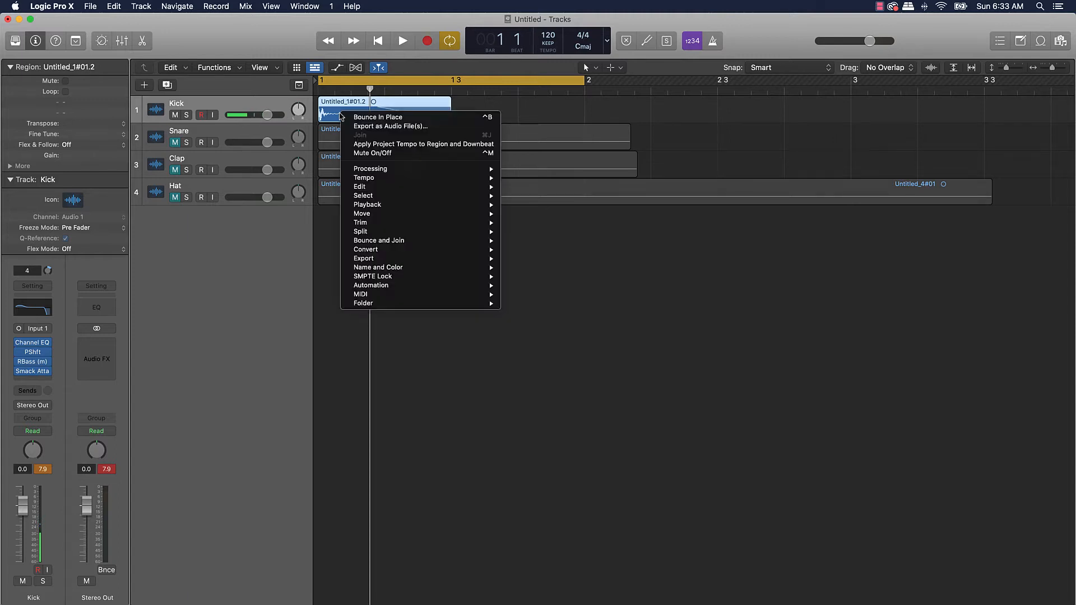
click(365, 118)
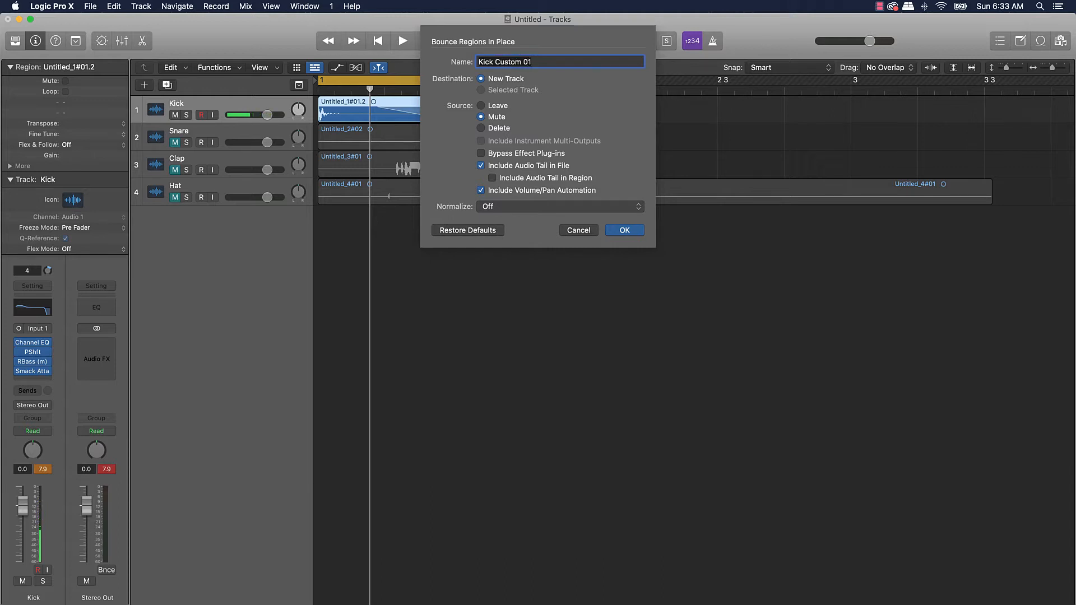
key(Return)
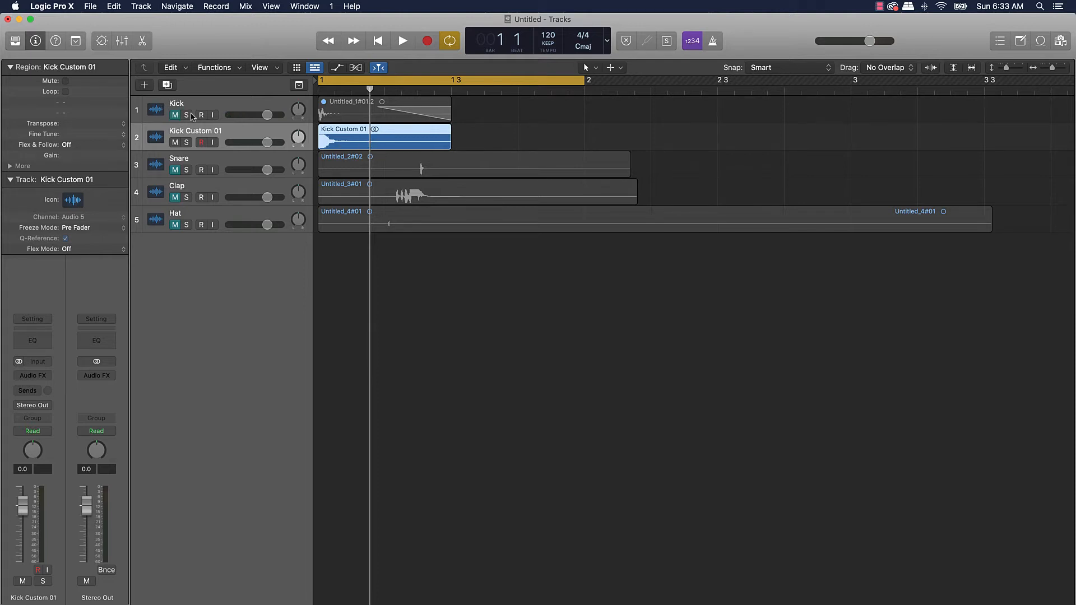
key(space)
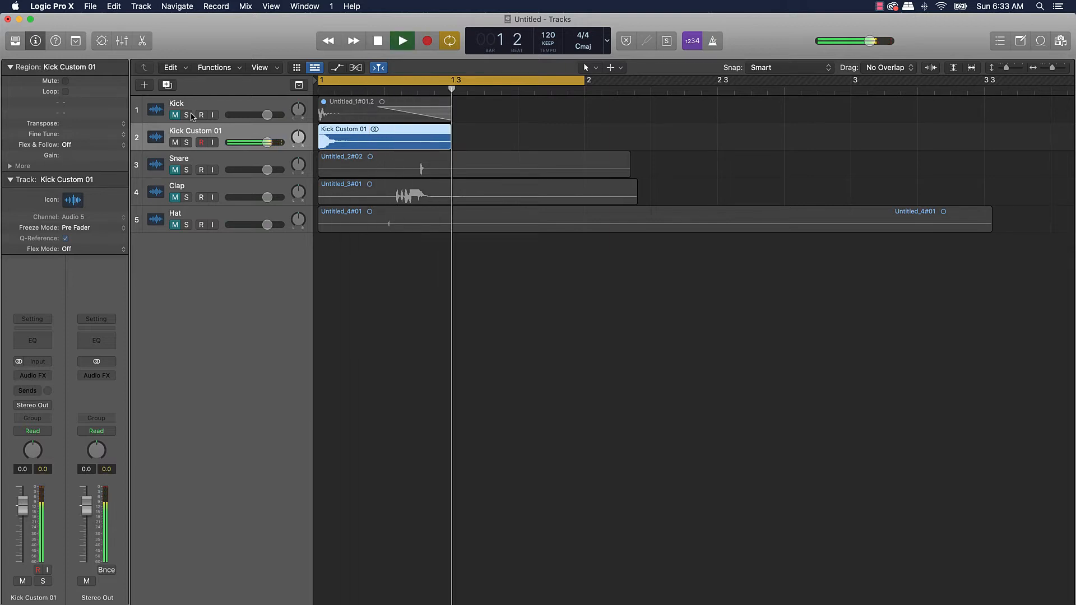
key(space)
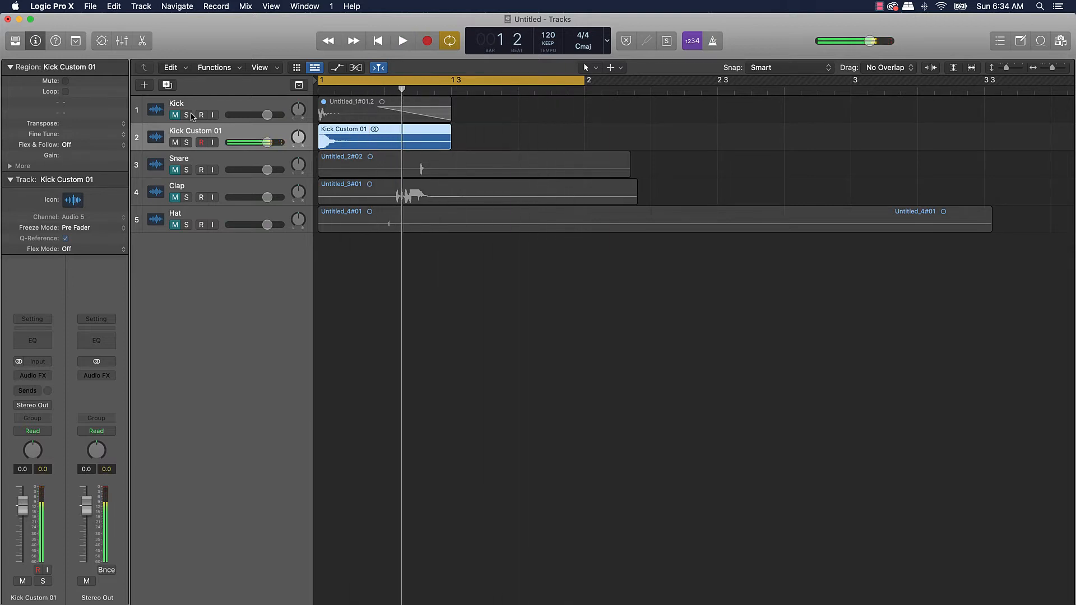
- Mute the Kick Custom 01 track and audition the snare region with the Snare track unmuted
click(175, 143)
click(373, 165)
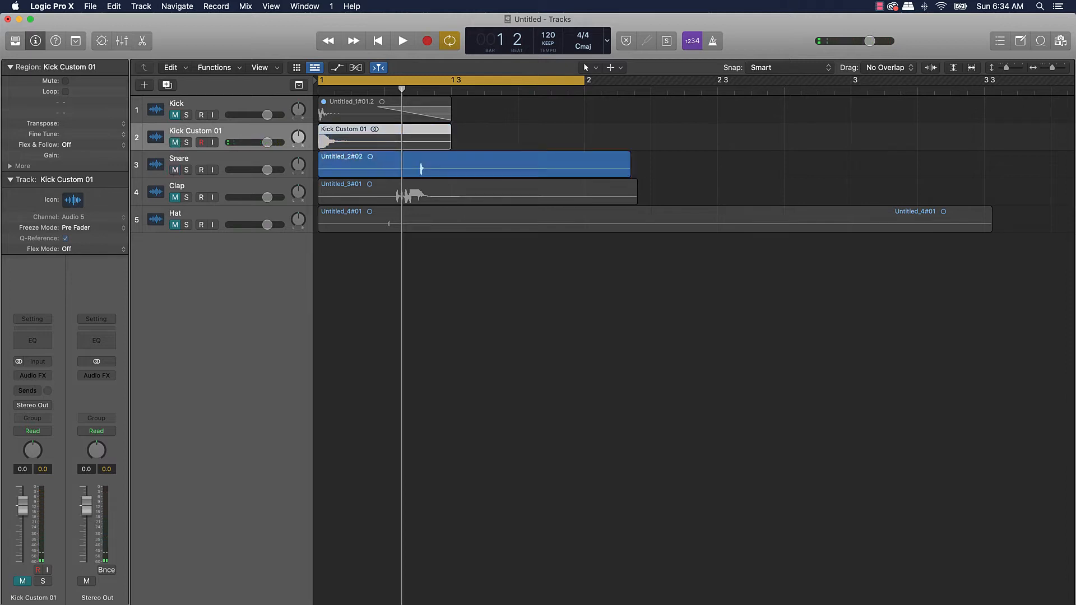
key(space)
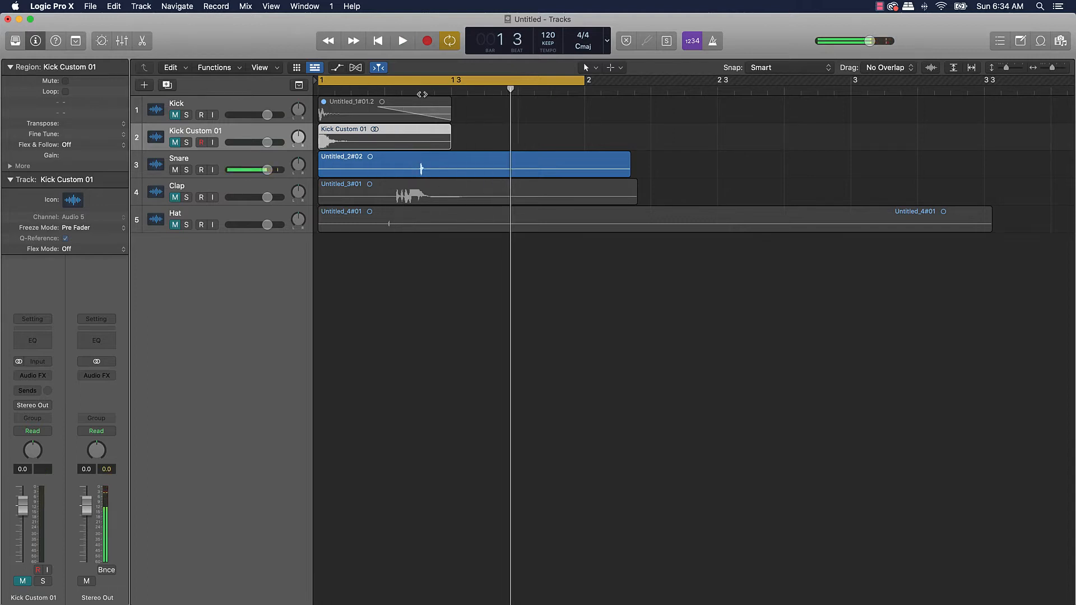
- Split the Snare track's region right before the snare hit and delete the silent piece ahead of it
click(419, 93)
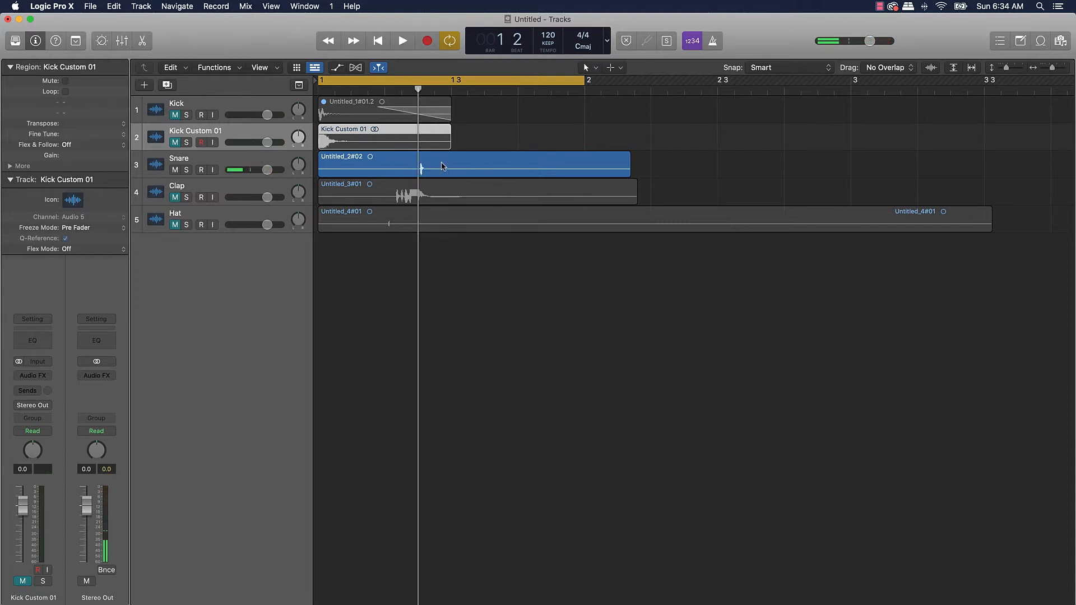
key(super+Right)
key(super+Right)
key(super+Right)
key(super+Right)
key(super+Right)
key(super+Right)
key(super+Right)
key(super+Right)
key(super+Right)
key(super+Right)
key(super+Right)
key(super+Right)
key(super+Right)
key(super+Right)
key(super+Right)
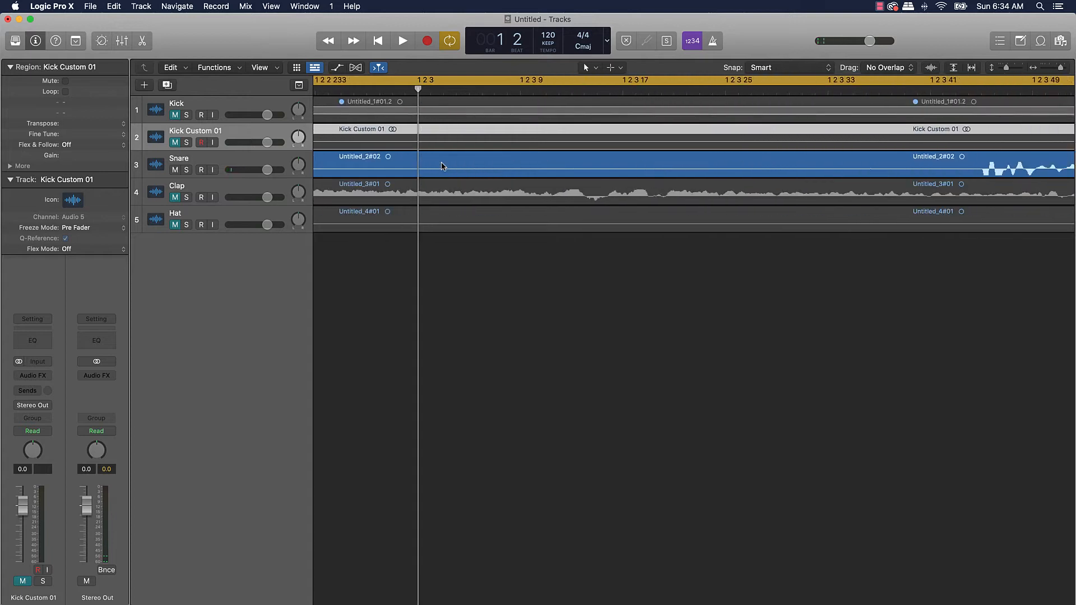
scroll(443, 167, right, 10)
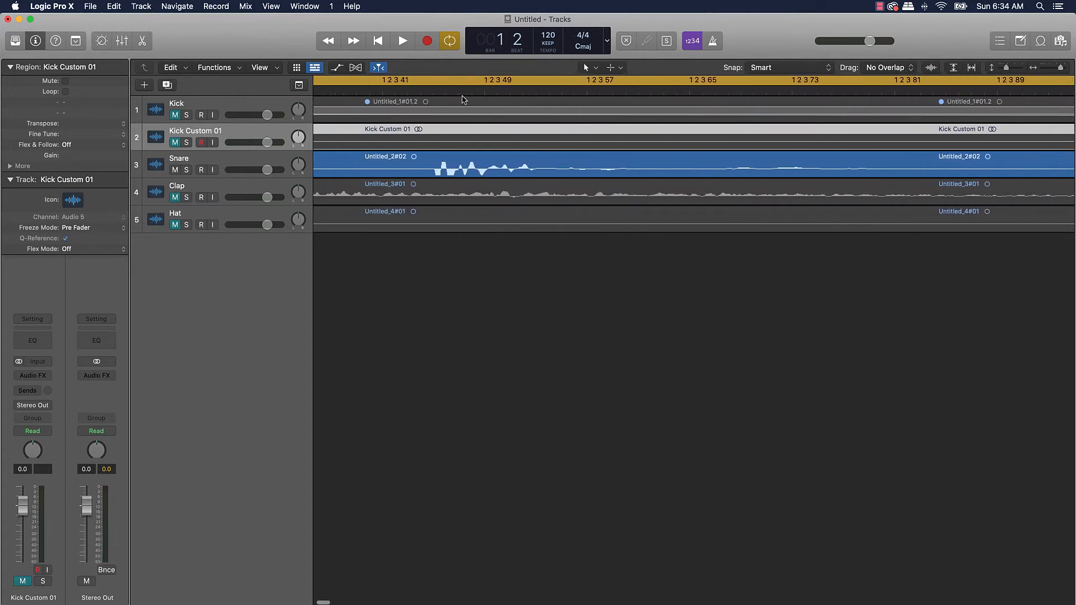
drag(449, 92, 434, 92)
key(super+t)
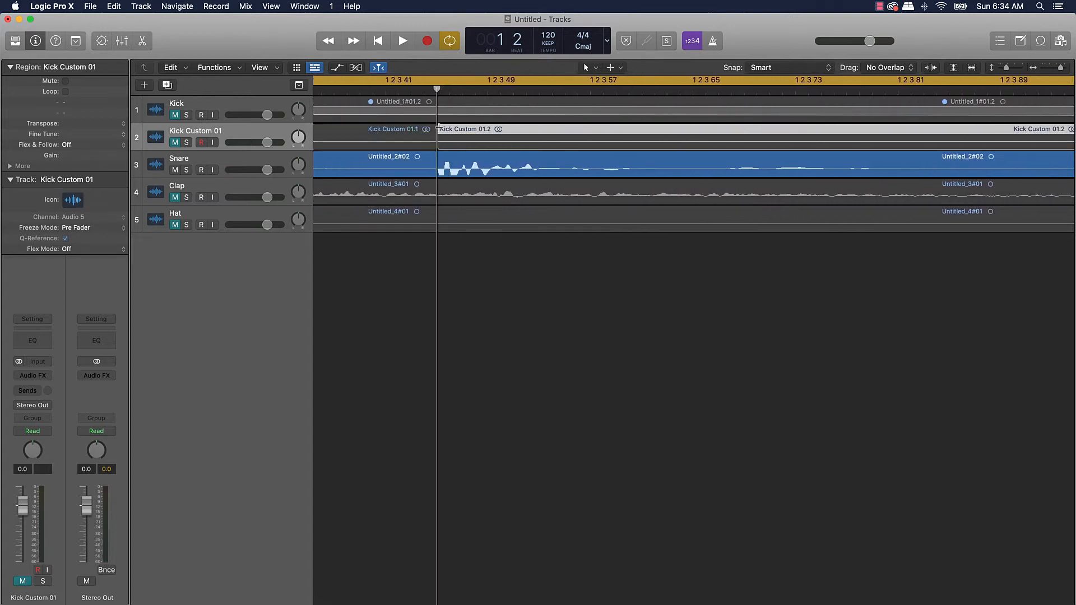
key(super+z)
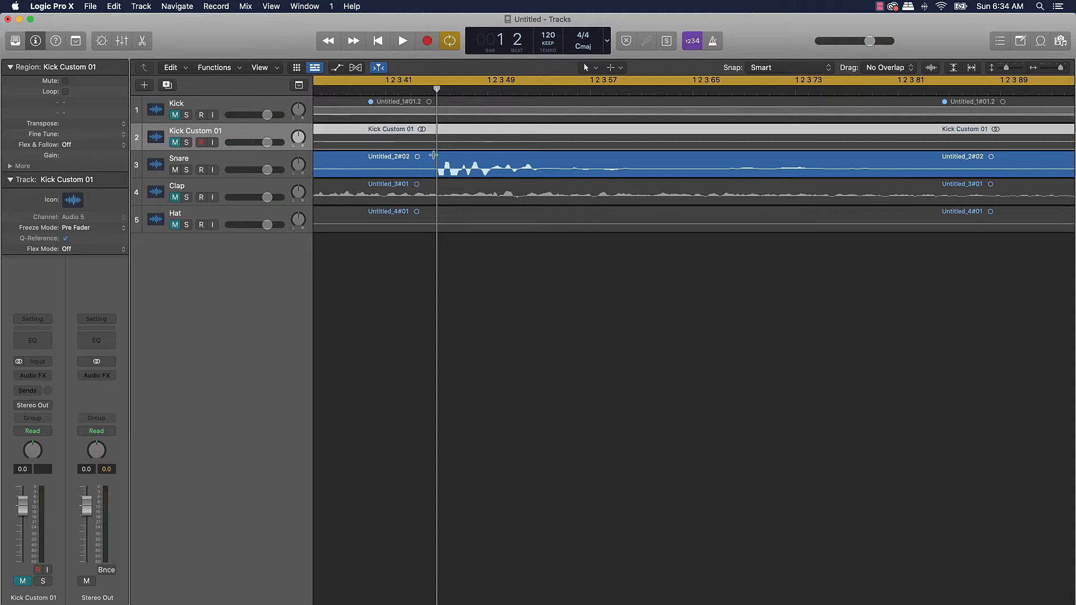
click(426, 164)
key(super+t)
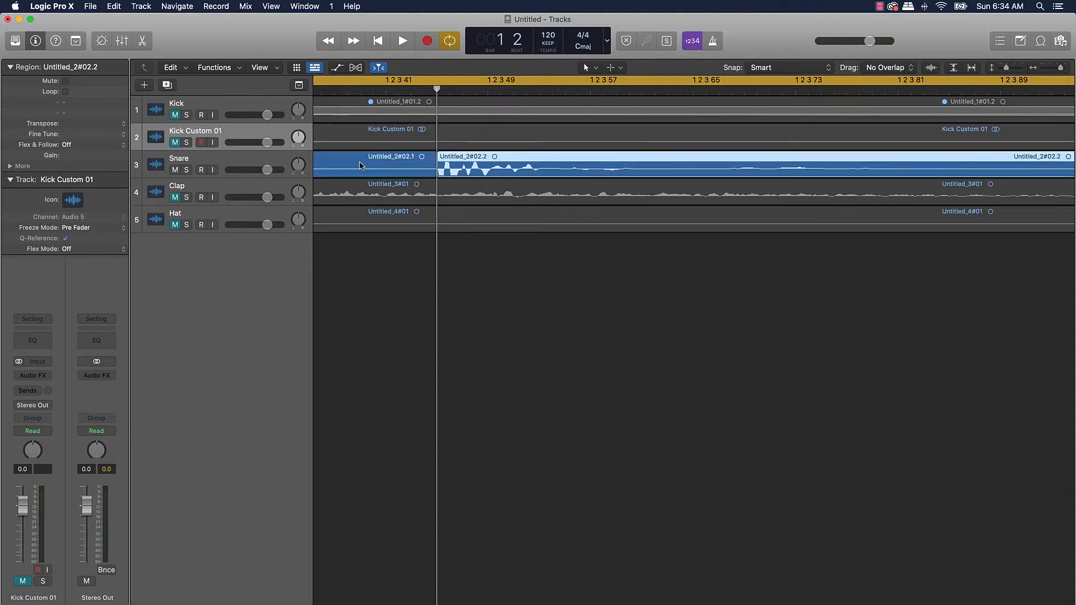
click(415, 163)
key(Delete)
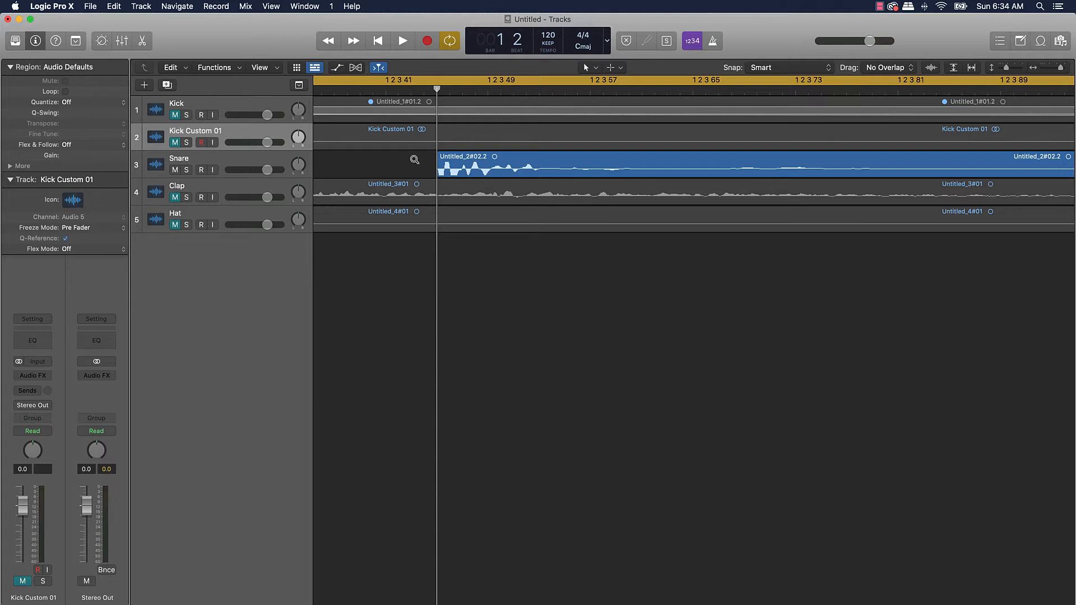
- Move the trimmed snare region to the start of bar 1
scroll(415, 160, down, 10)
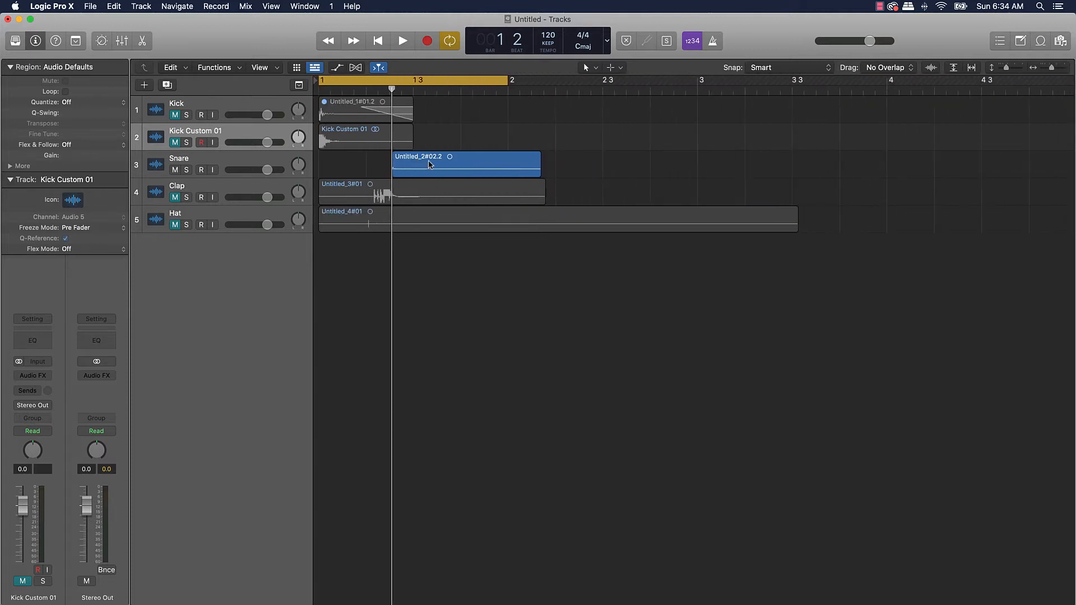
click(431, 164)
key(Return)
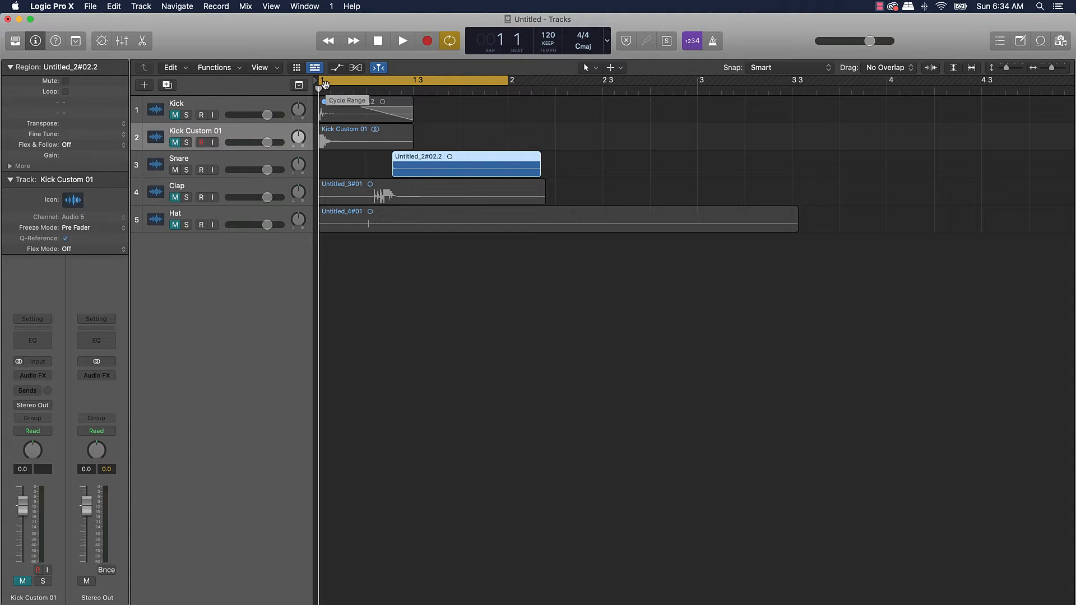
key(semicolon)
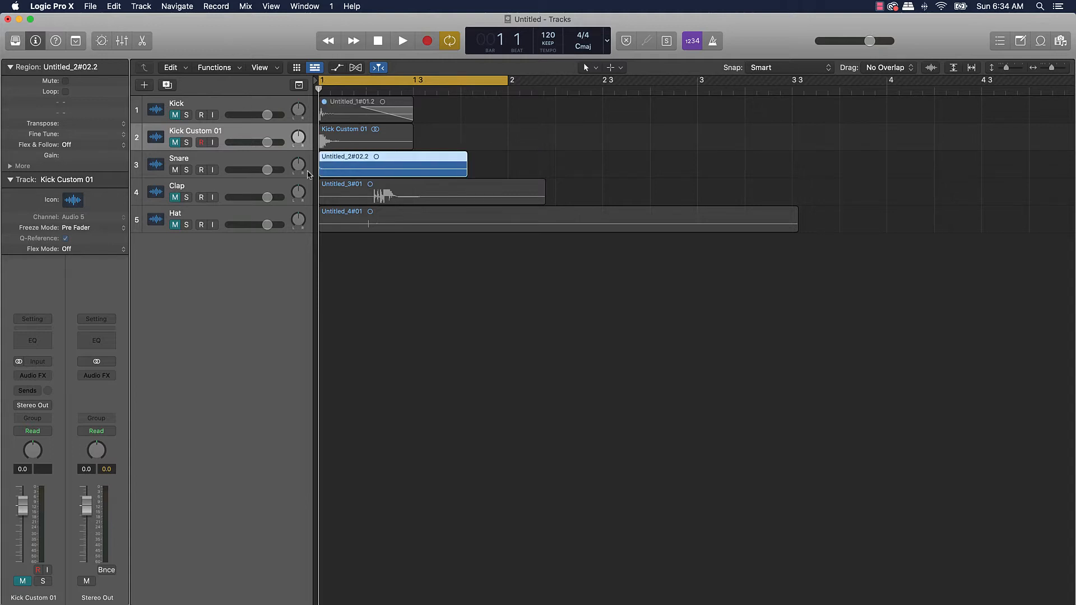
- Shorten the snare region to about one beat, add a fade-out over its second half with the Fade tool, and audition it
drag(450, 166, 362, 166)
key(space)
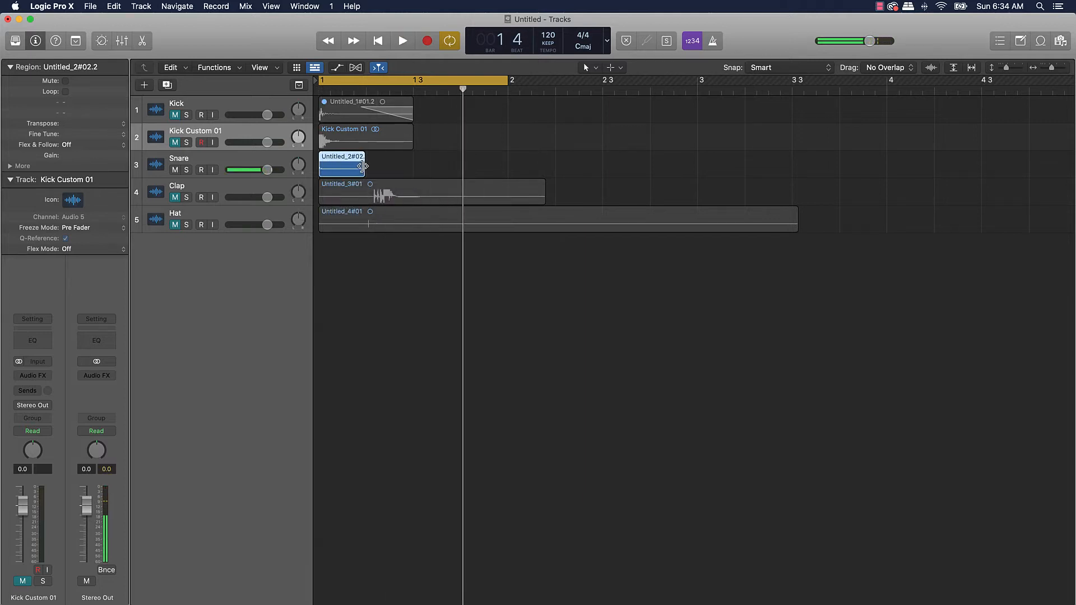
key(t)
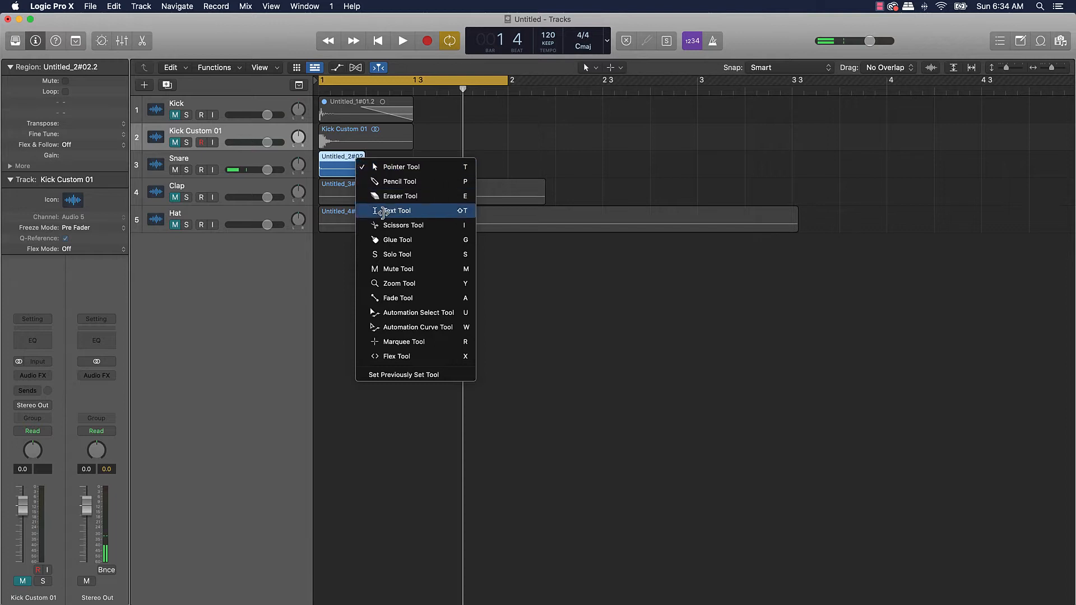
click(408, 297)
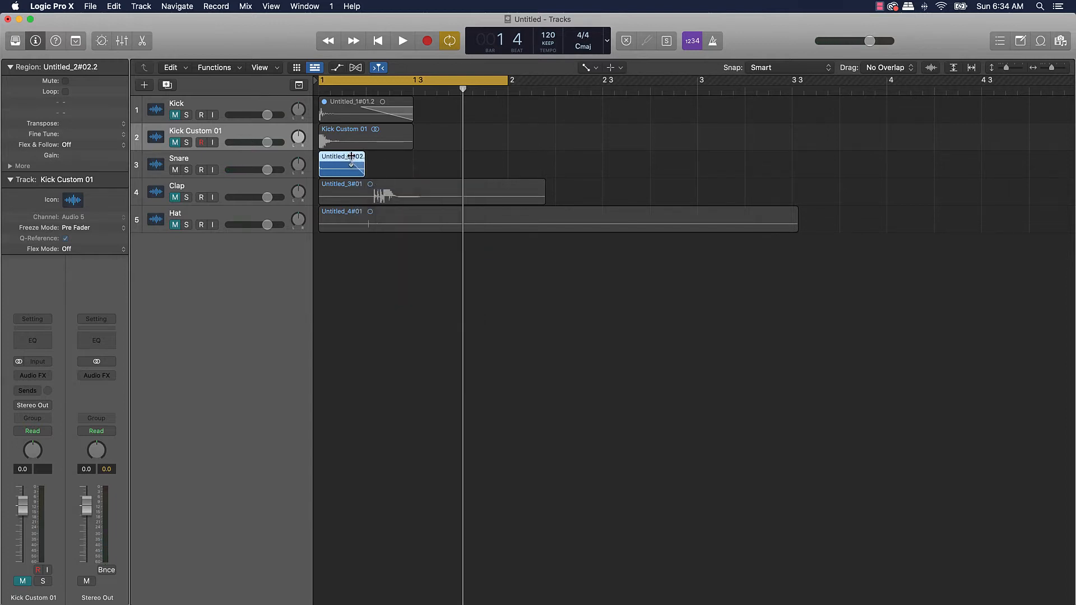
key(space)
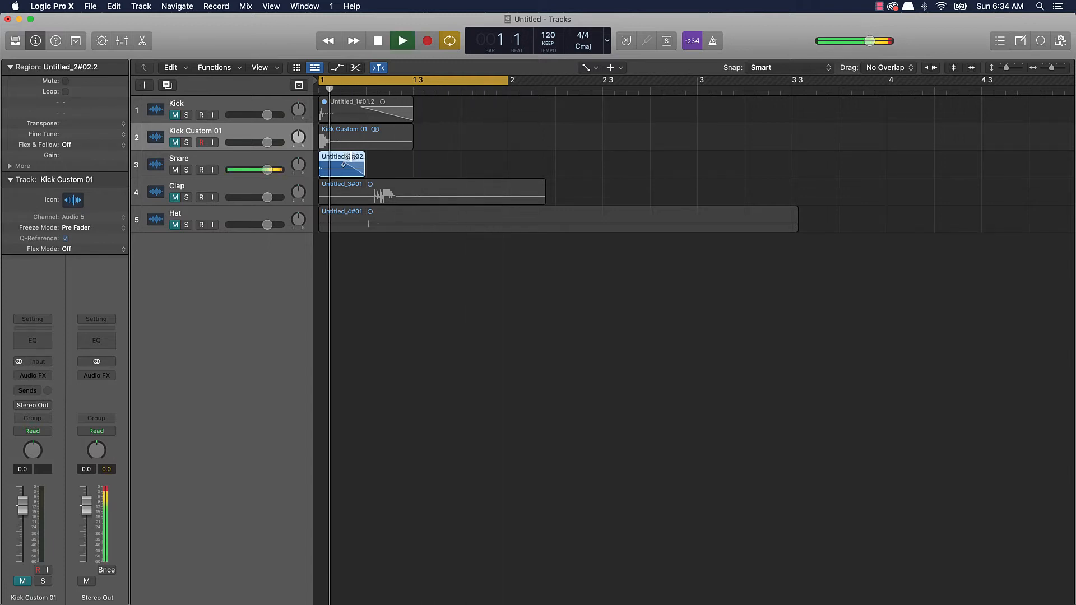
key(space)
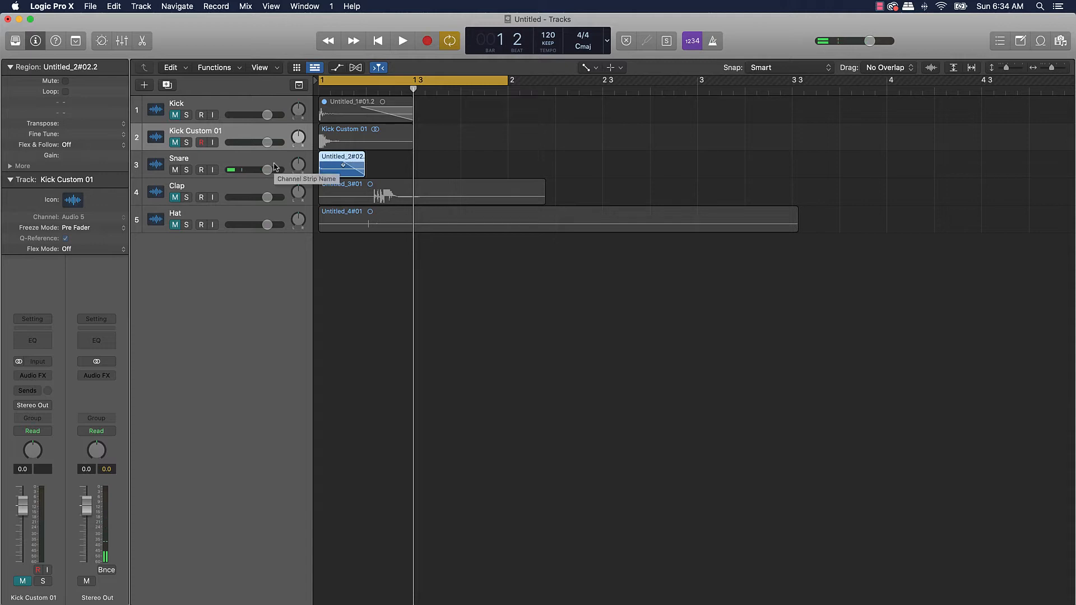
- Add a Channel EQ to the Snare track and set its low cut to 68.5 Hz at 48 dB/Oct while auditioning
click(203, 168)
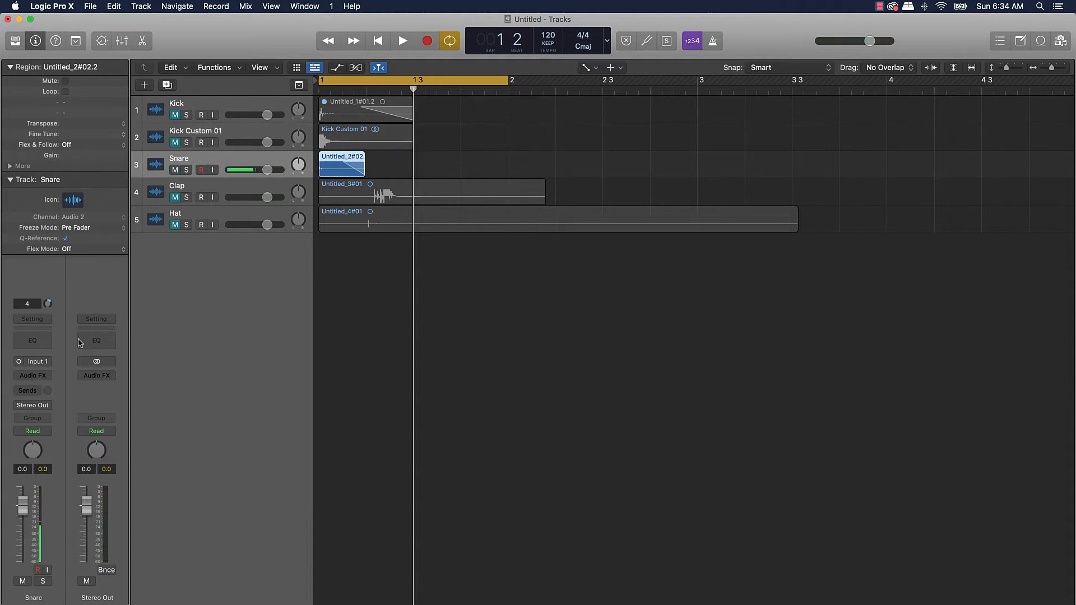
click(35, 343)
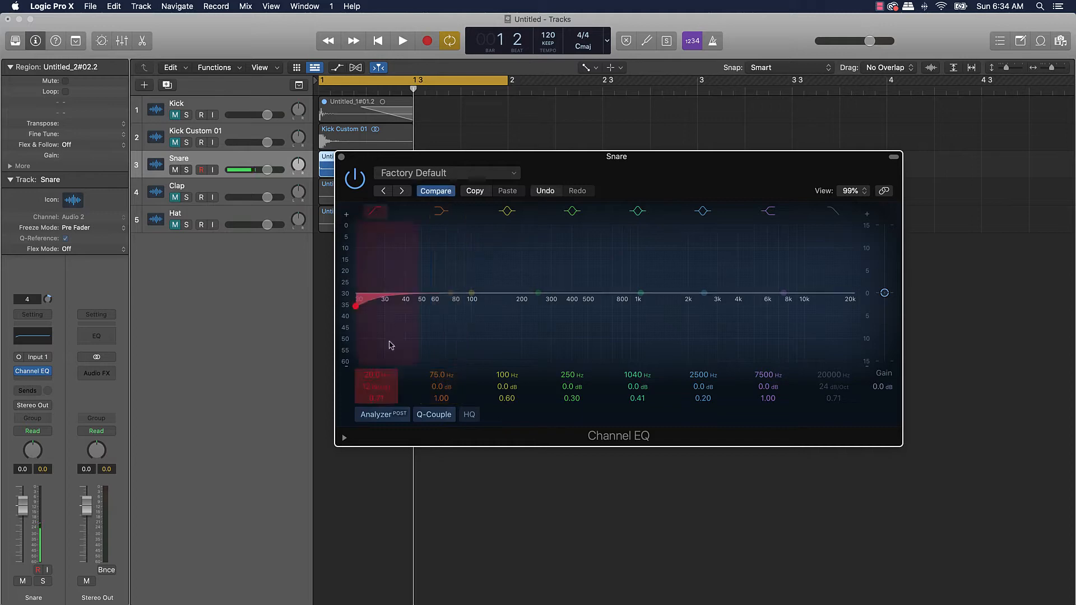
drag(382, 377, 382, 308)
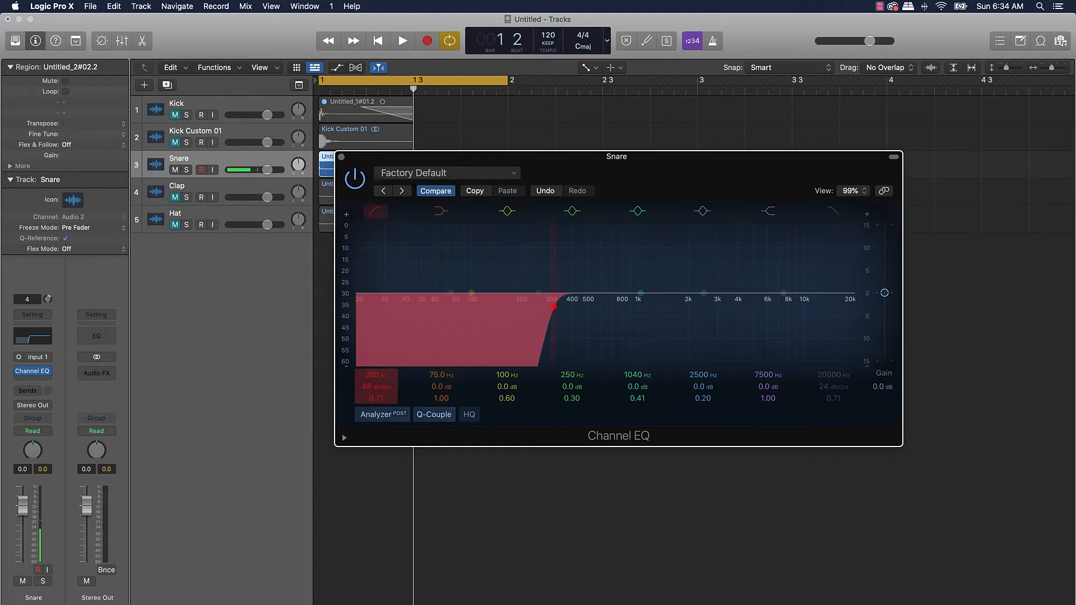
key(space)
key(space)
mouse_move(378, 379)
mouse_down()
mouse_move(377, 409)
mouse_move(379, 385)
mouse_up()
key(space)
key(space)
key(space)
key(space)
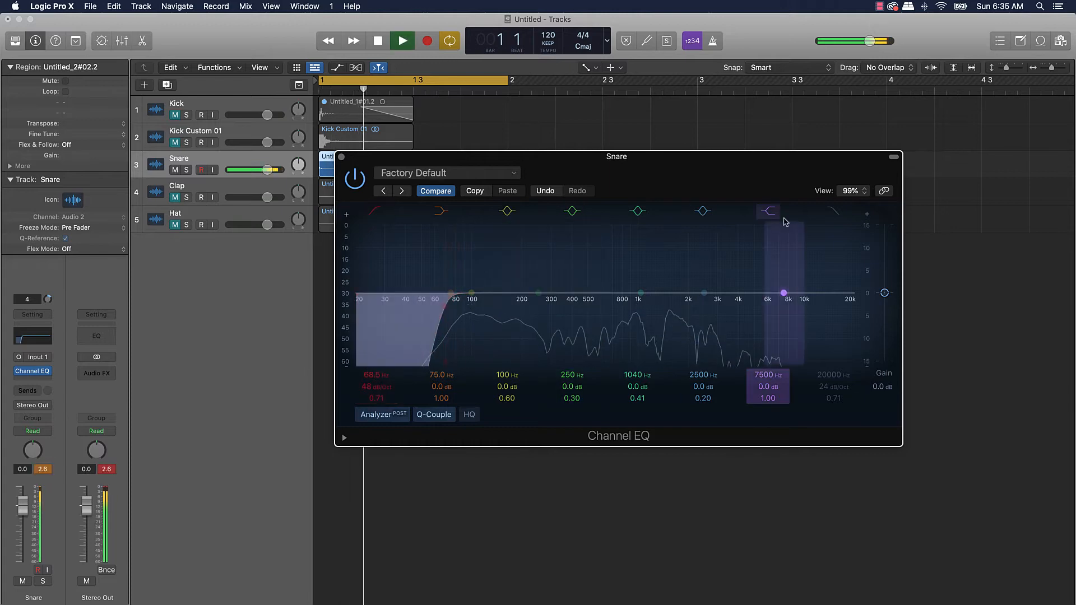
- Enable the snare EQ's high cut band and set its frequency to 13700 Hz
click(833, 210)
drag(853, 306, 824, 306)
key(space)
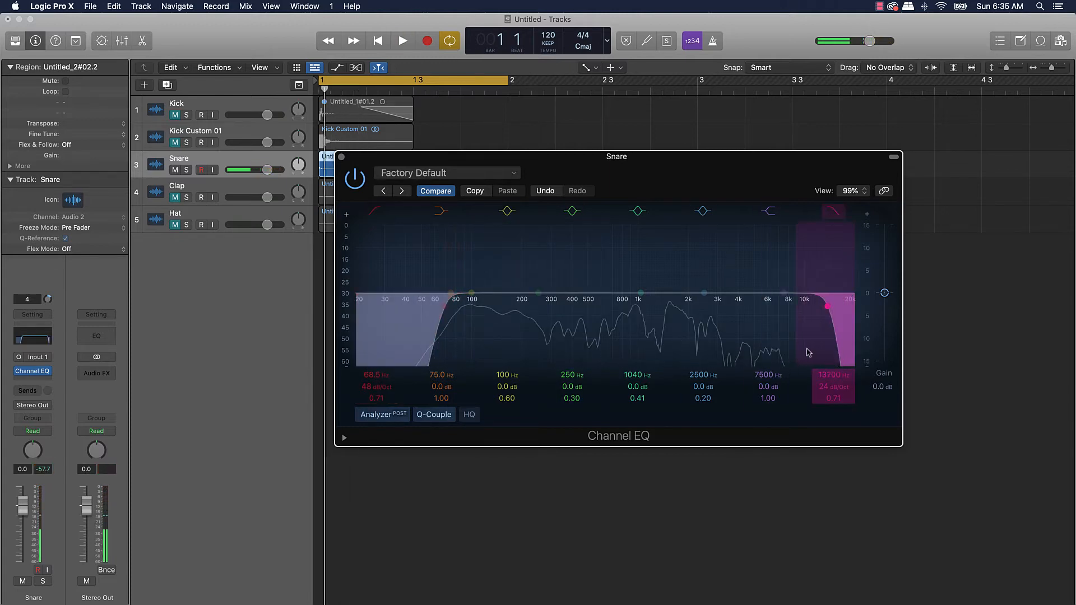
- Boost the snare EQ's 2500 Hz band by 4.0 dB at 284 Hz with a Q of 0.64, and close the EQ
drag(704, 293, 606, 273)
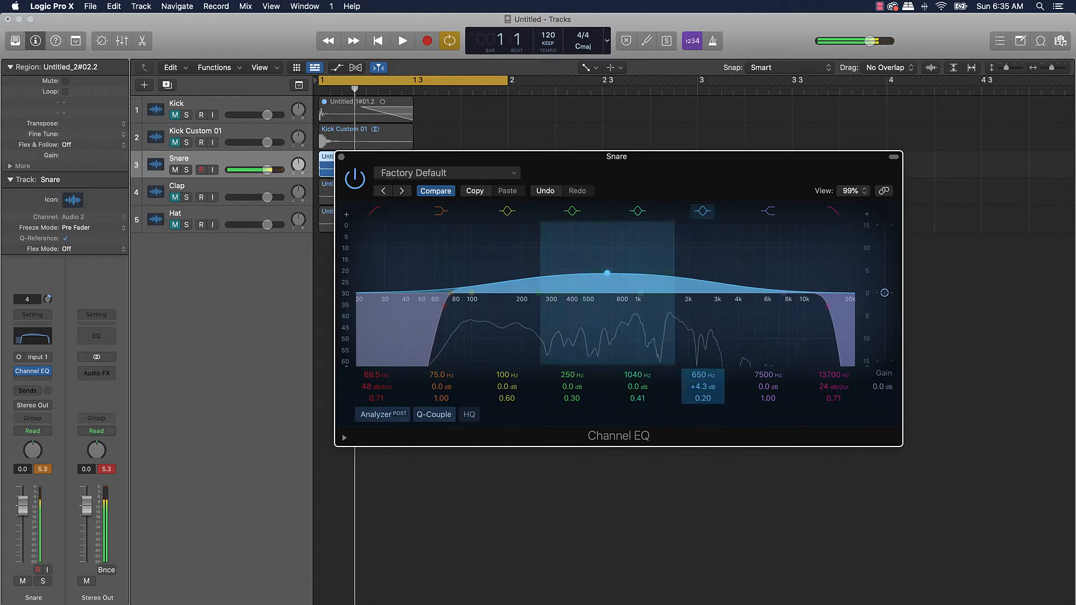
drag(709, 398, 709, 381)
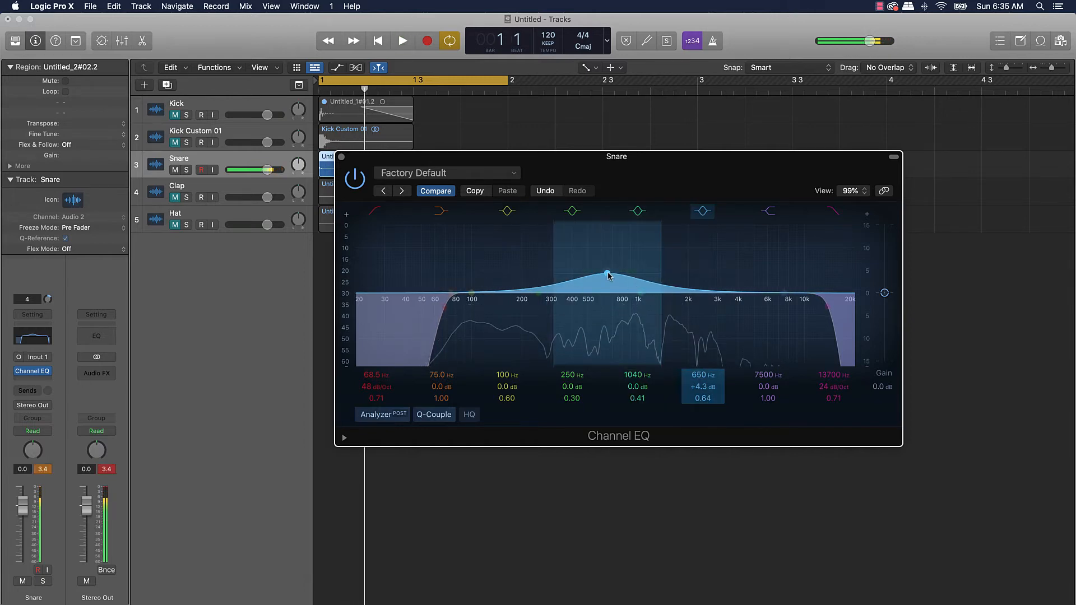
drag(607, 272, 544, 277)
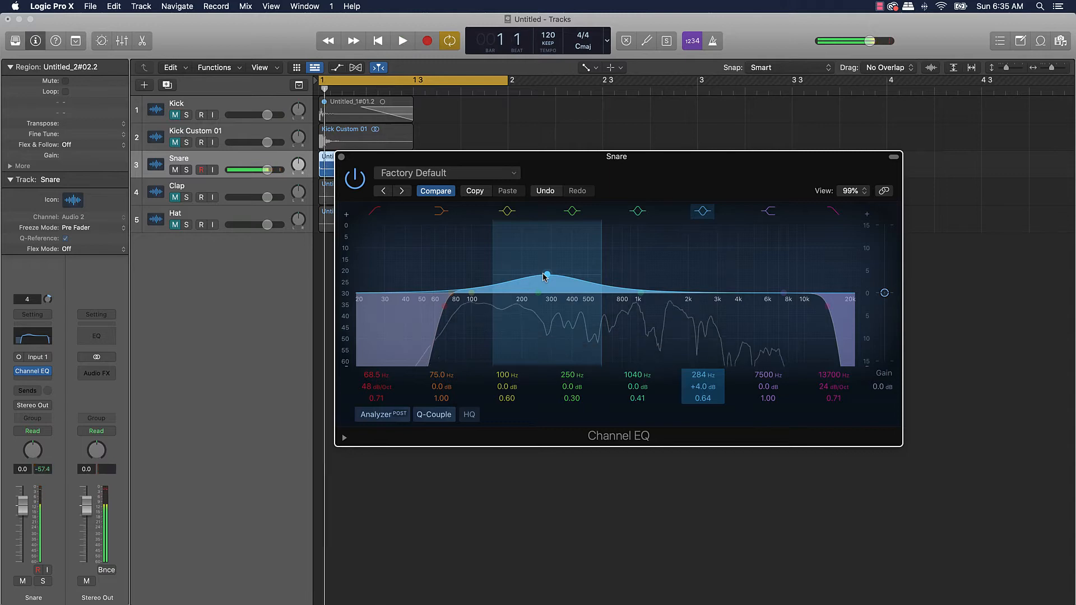
key(space)
key(super+w)
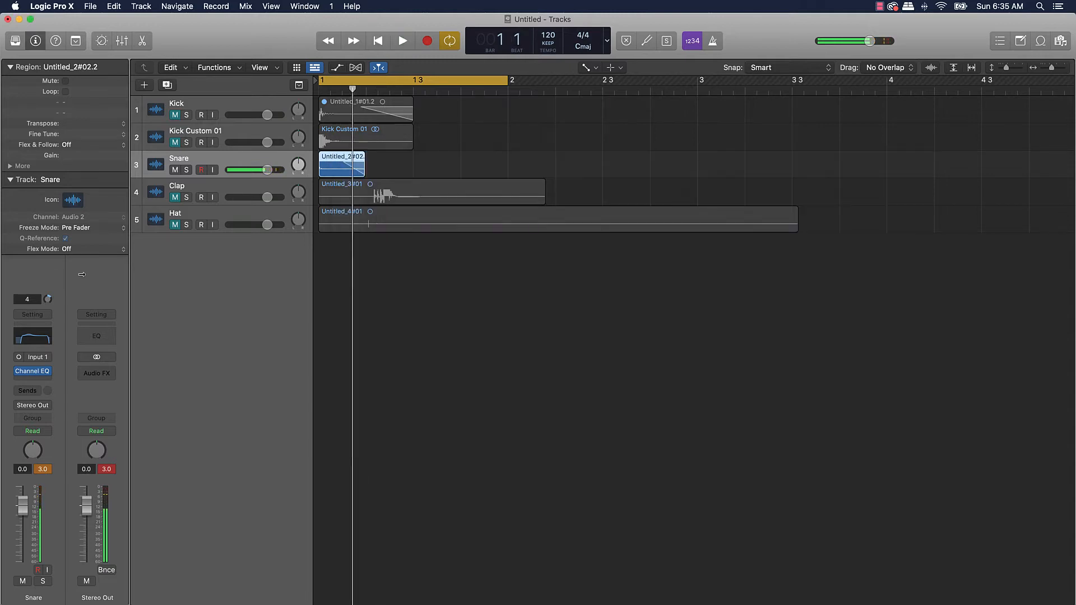
- Insert Smack Attack (m) after the Snare track's Channel EQ, set Attack to 23, and audition the snare
click(46, 381)
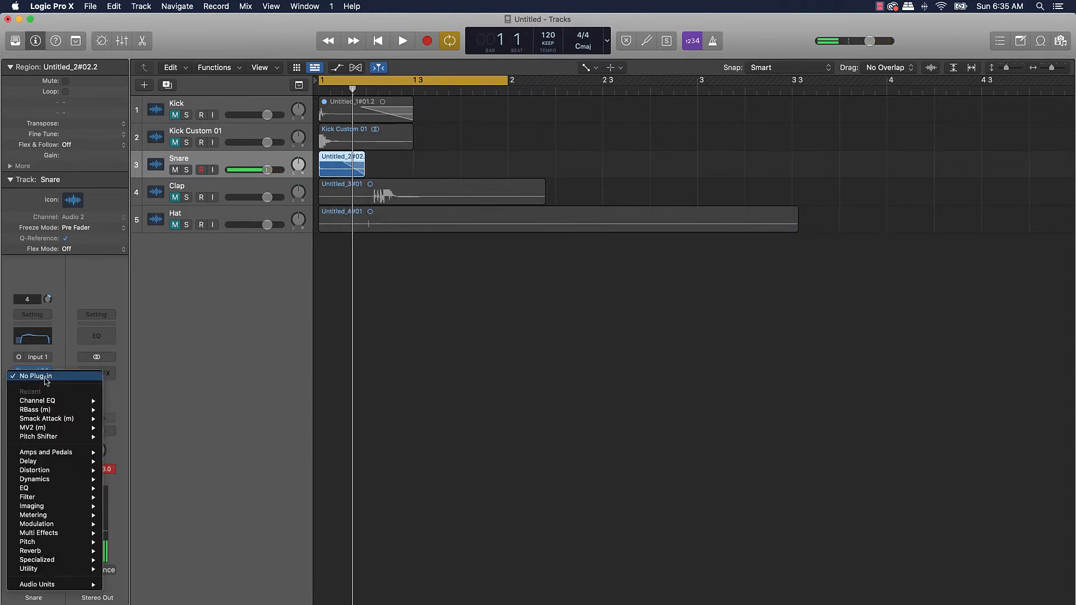
mouse_move(48, 402)
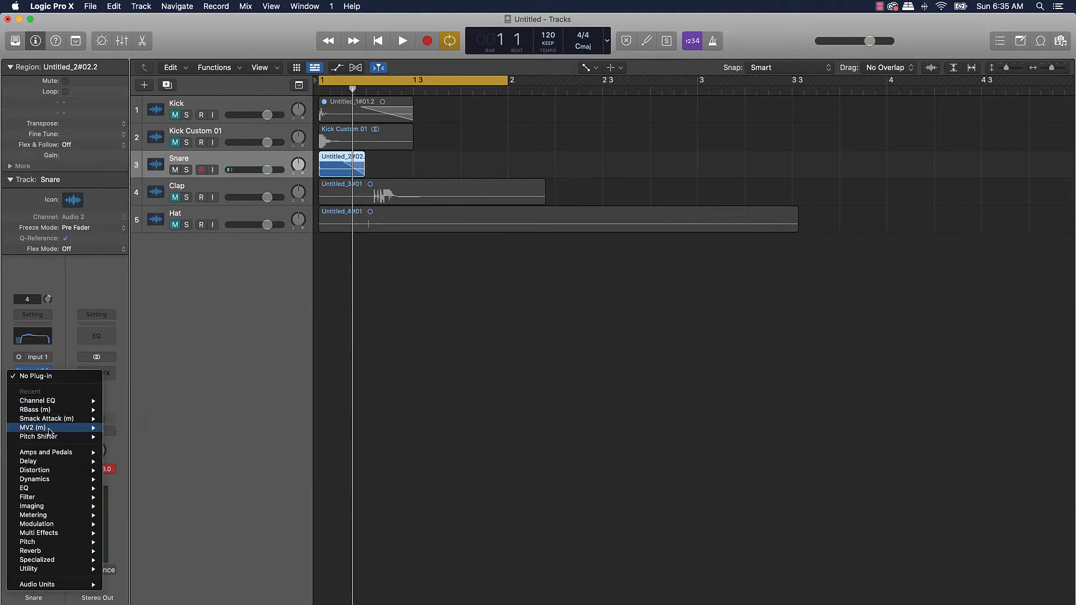
click(115, 420)
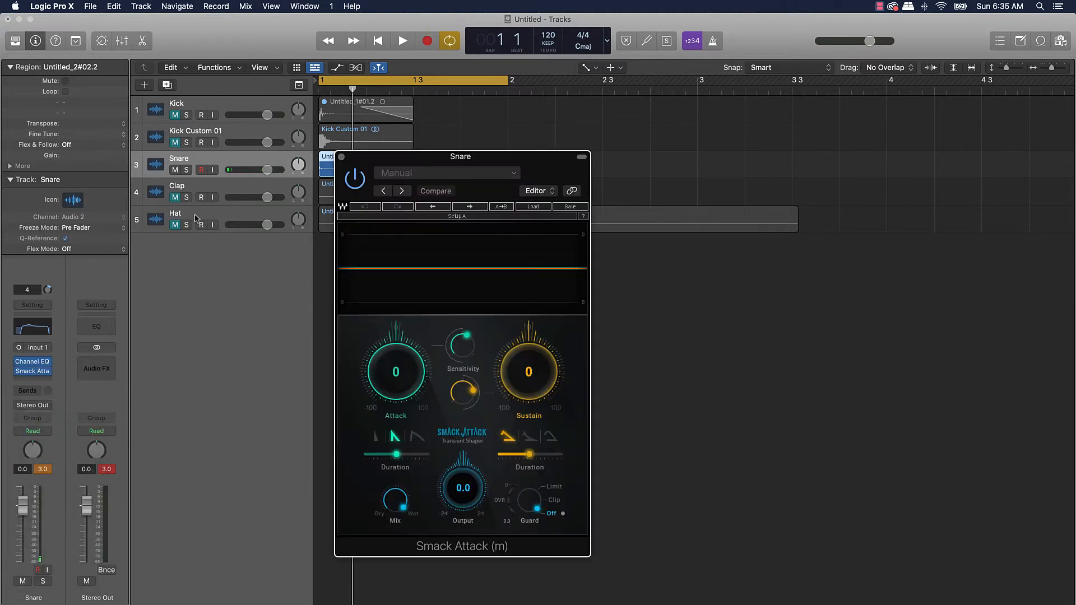
drag(396, 379, 396, 364)
key(space)
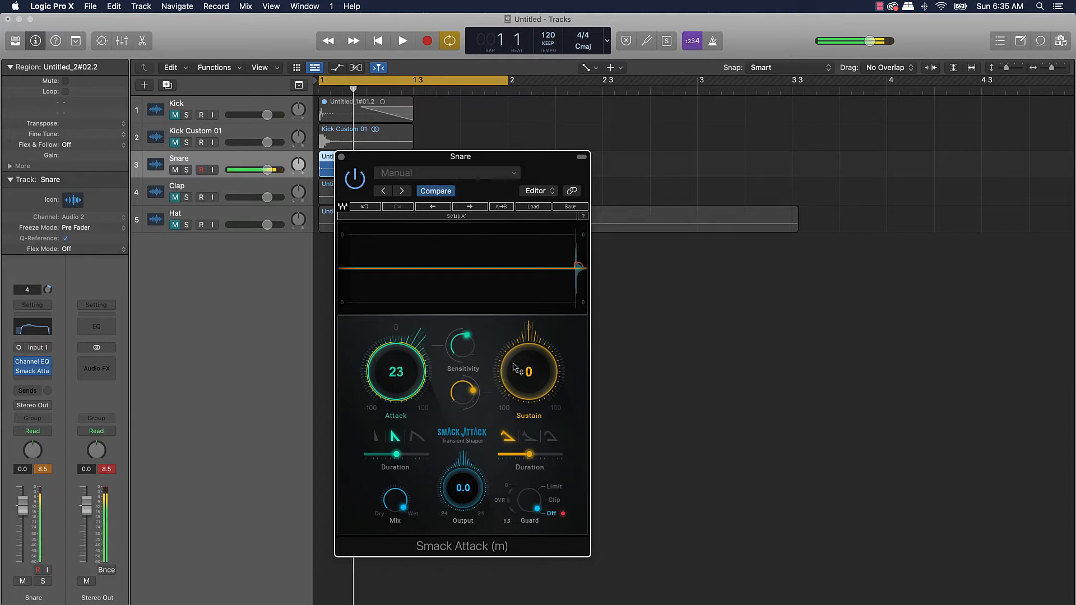
- Try lower Smack Attack Sustain values of -14 and -38 on the snare, and settle on -9
drag(521, 350, 518, 361)
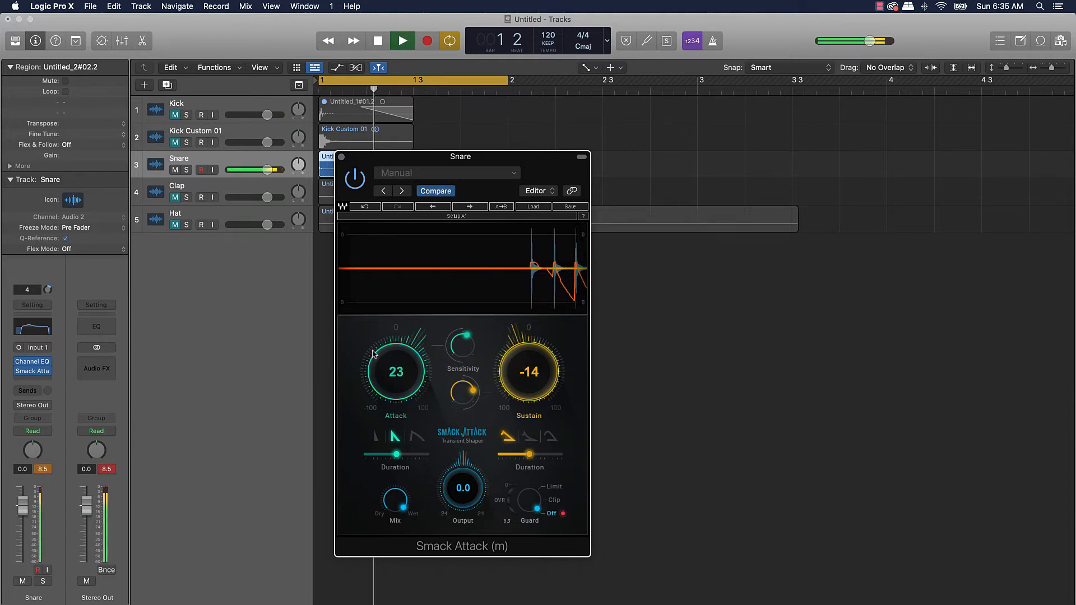
key(space)
key(space)
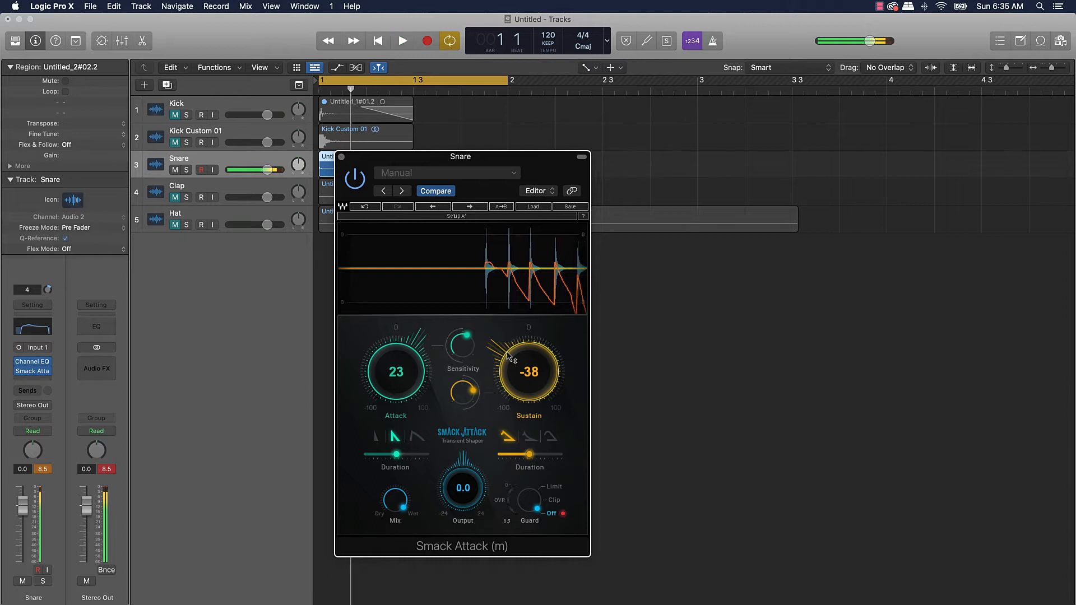
drag(507, 365, 528, 353)
- Raise the snare's Smack Attack Attack to 35 and on to 47 while auditioning
drag(403, 369, 404, 359)
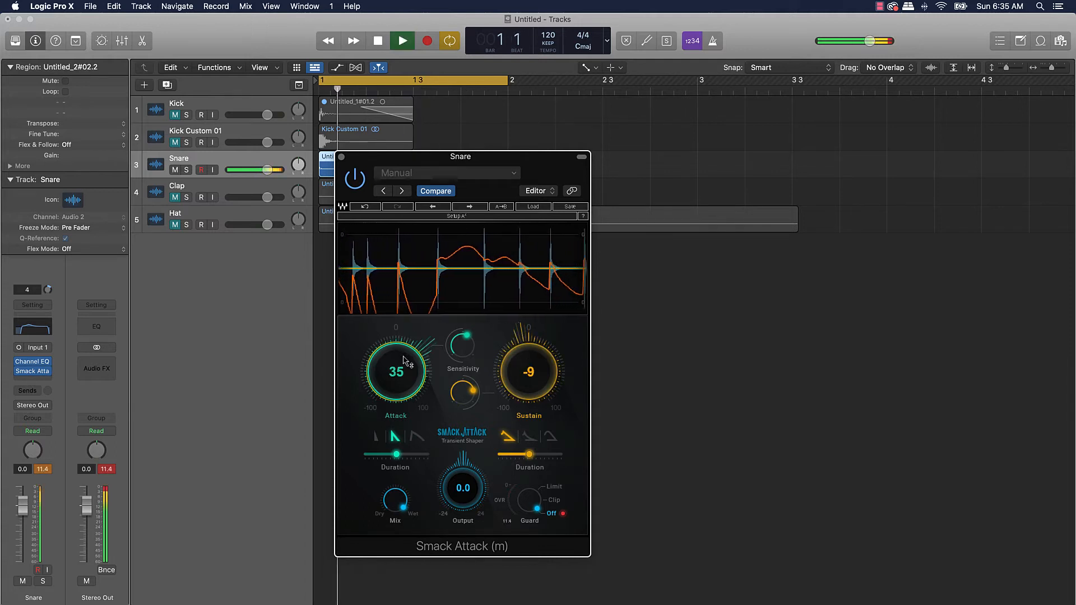
key(space)
key(space)
key(space)
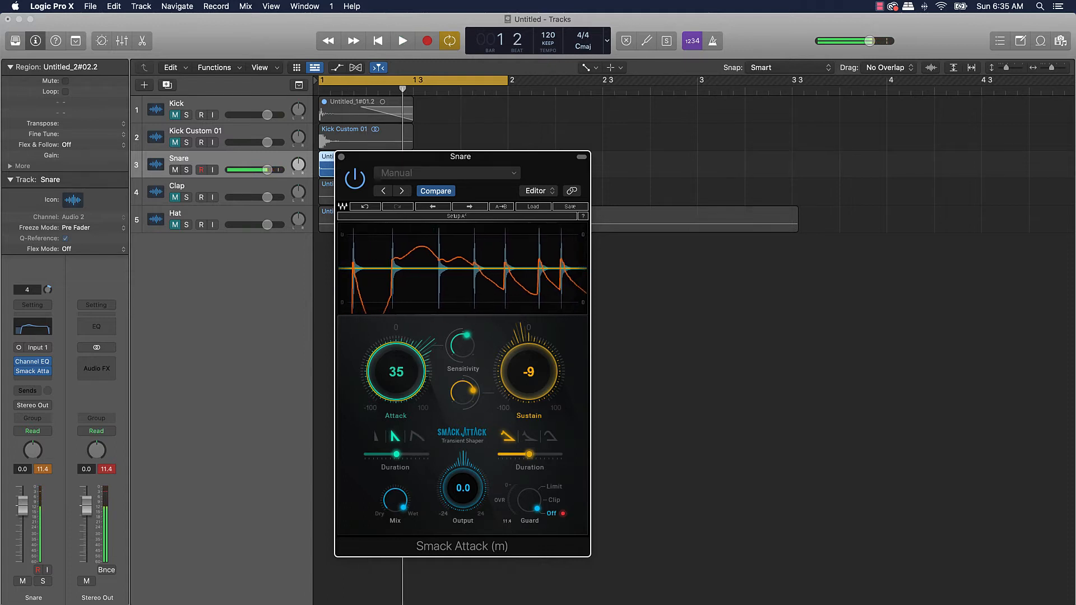
drag(409, 375, 409, 365)
key(space)
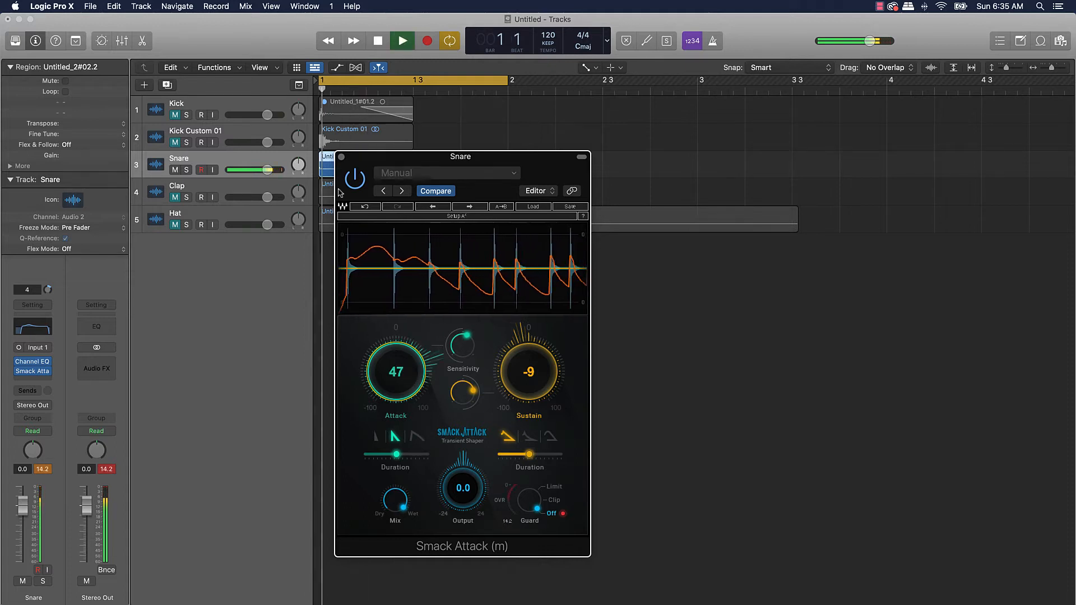
- Audition the processed snare several times and close the Smack Attack window
key(space)
key(space)
key(space)
key(space)
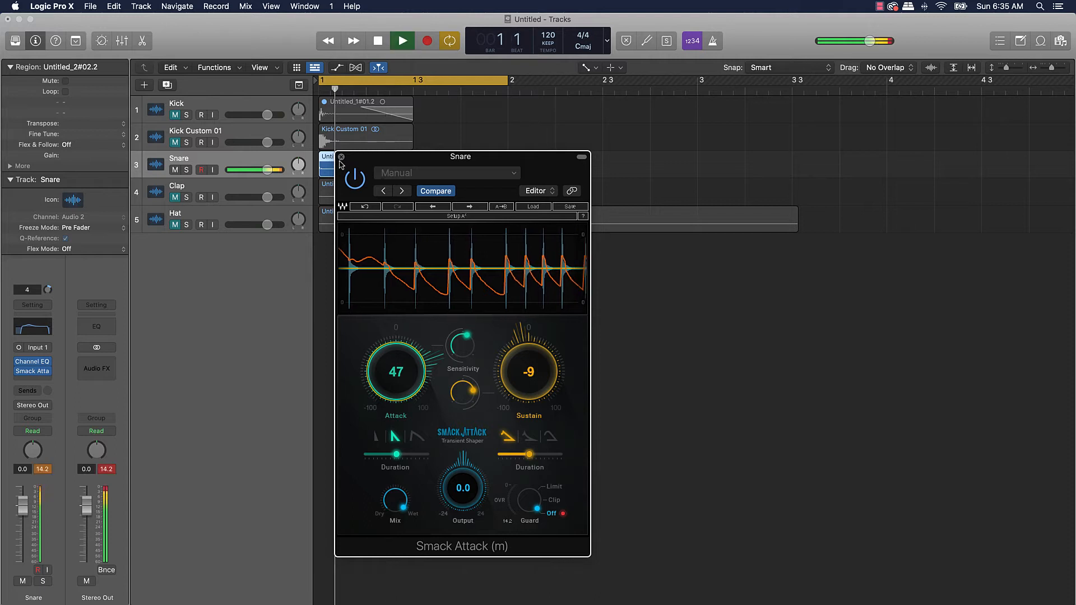
key(space)
click(340, 158)
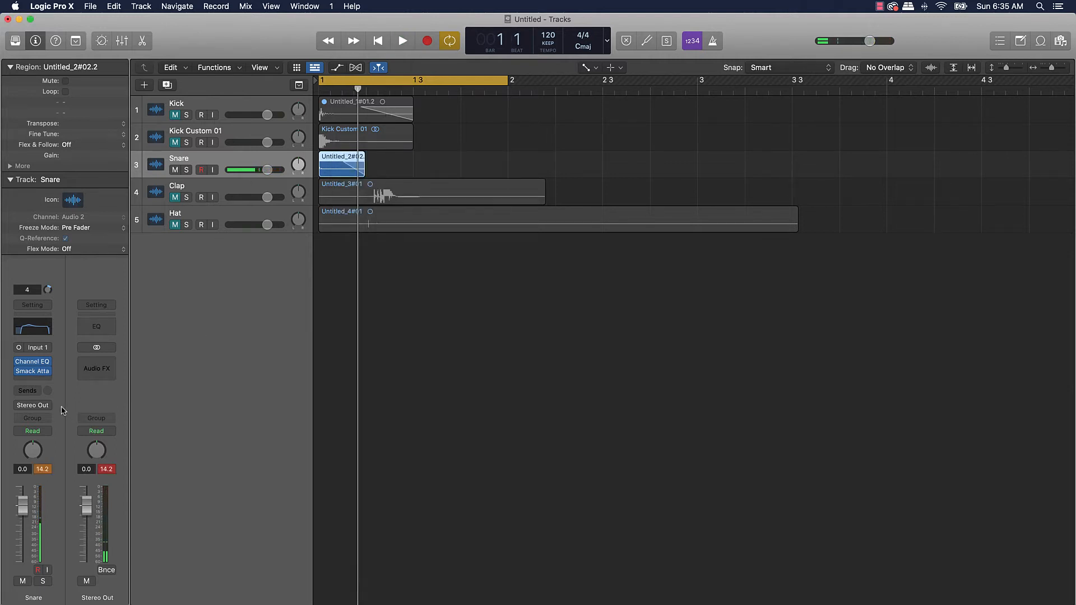
click(43, 371)
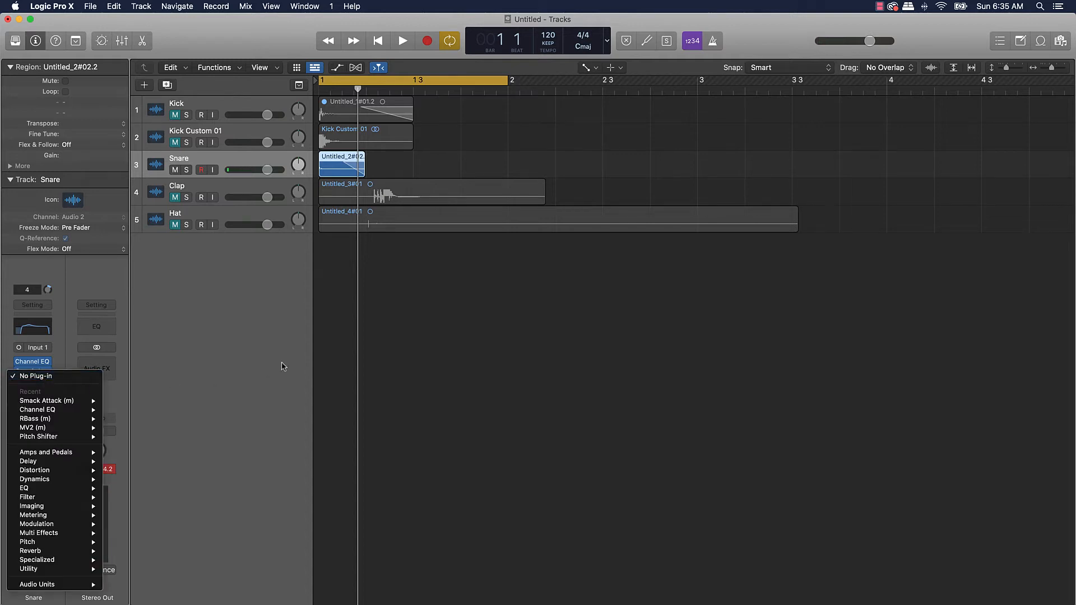
click(396, 345)
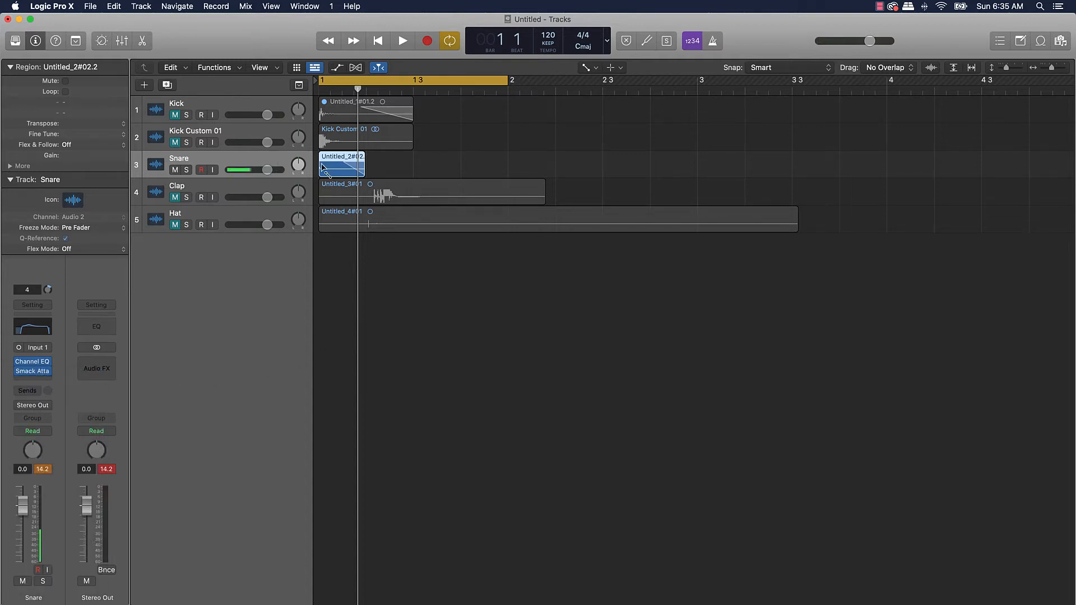
click(175, 170)
right_click(334, 163)
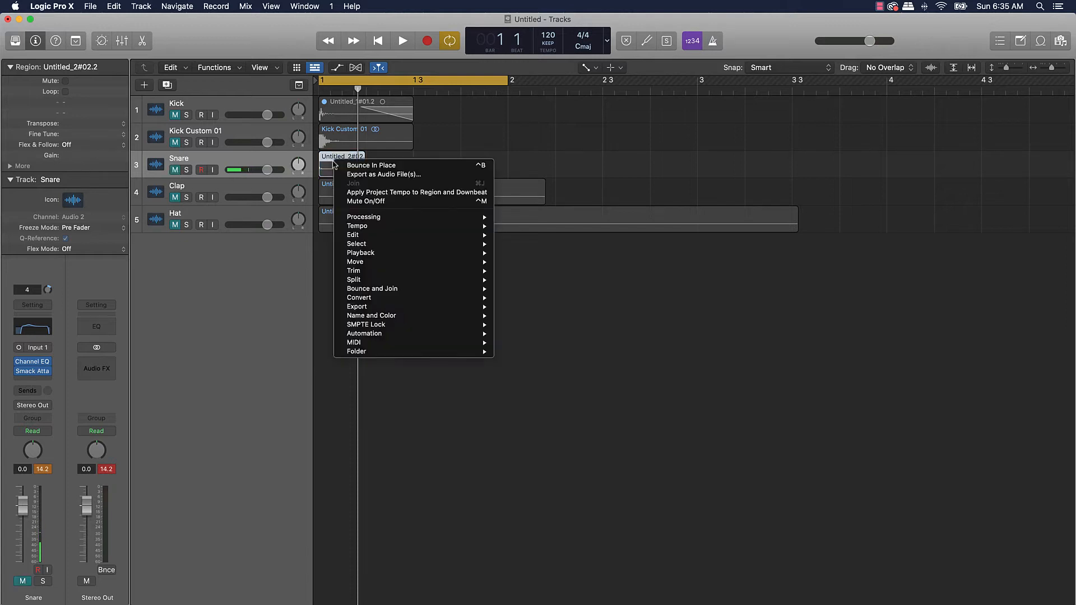
click(175, 171)
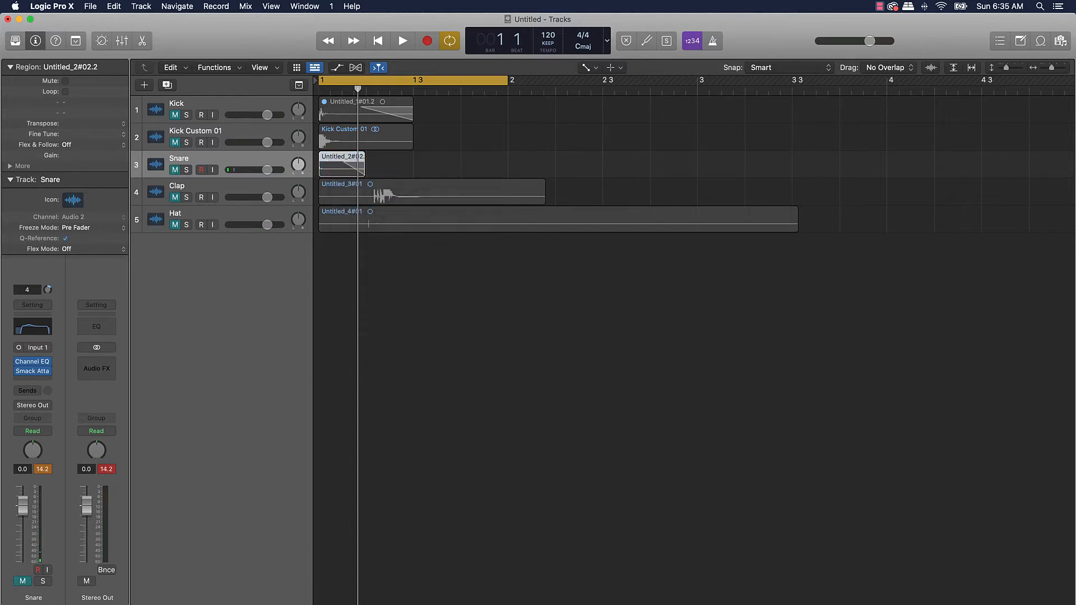
key(t)
click(338, 168)
right_click(331, 167)
click(358, 170)
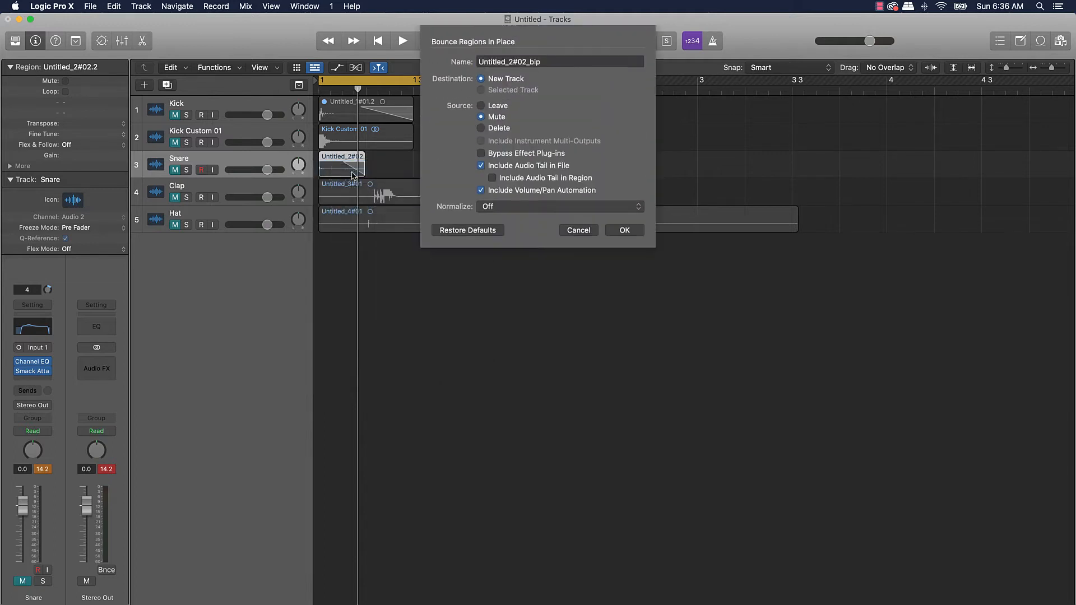
click(589, 230)
click(175, 169)
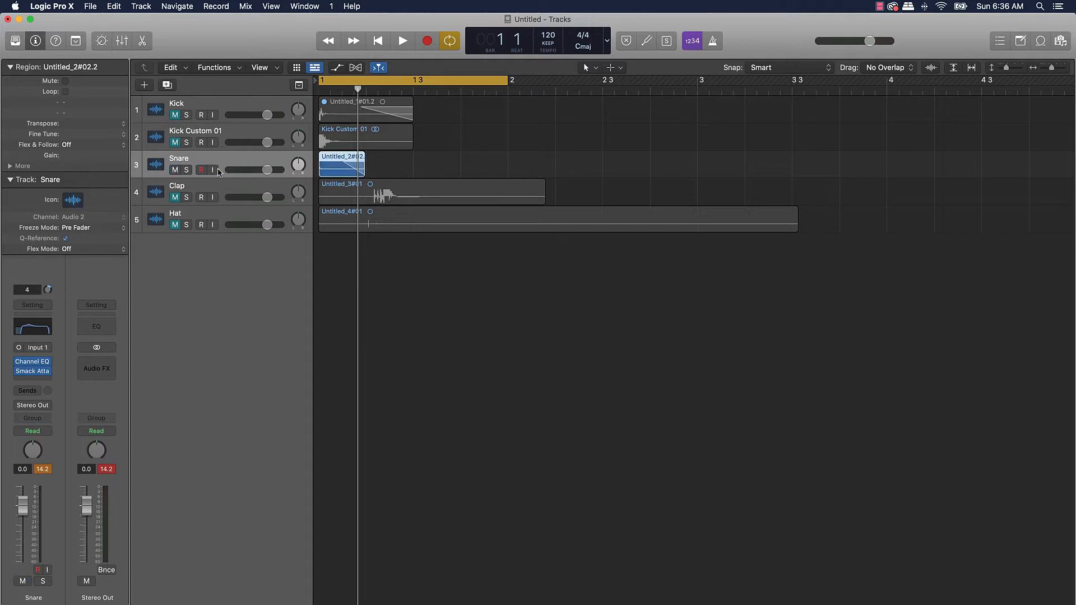
- Bounce the Snare region in place to a new track named Snare Custom and audition it
right_click(332, 167)
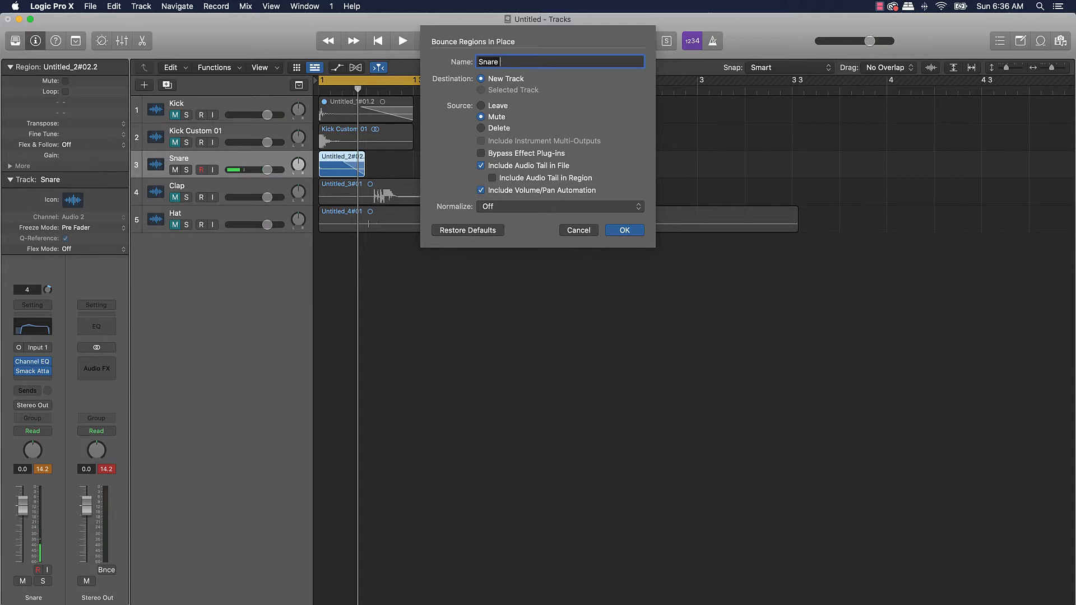
text(m)
key(Return)
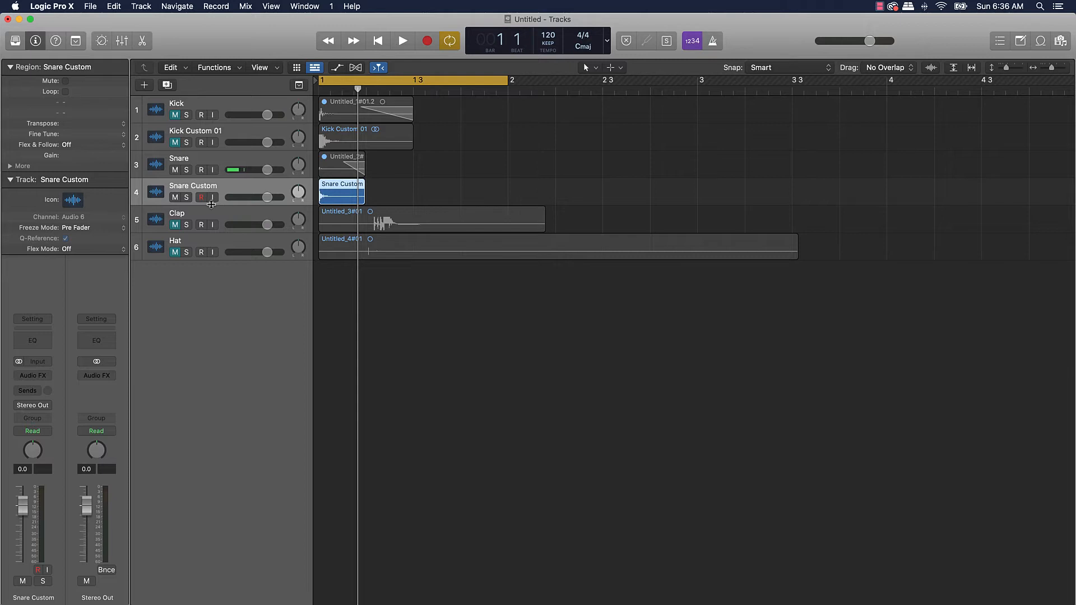
key(space)
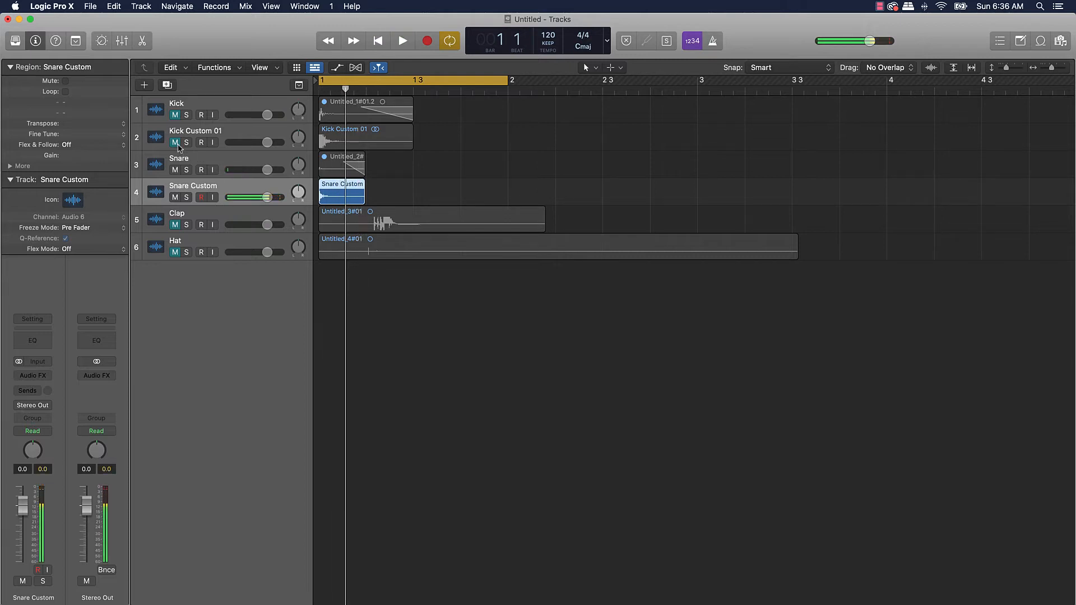
- Mute the Snare Custom track, unmute Kick Custom 01 and select the Kick Custom 01 track
click(176, 143)
click(174, 198)
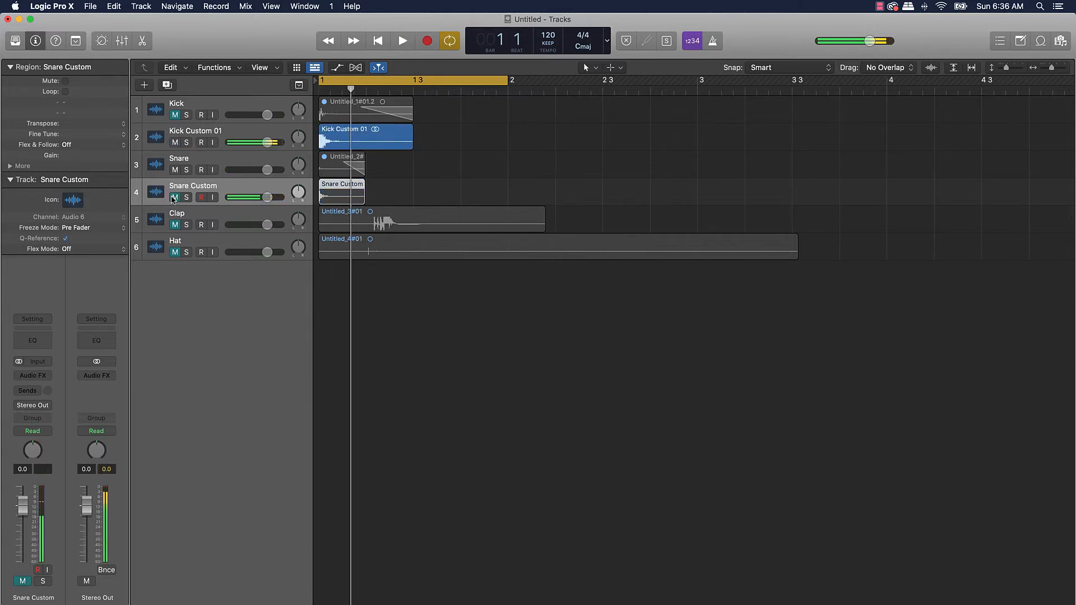
click(207, 136)
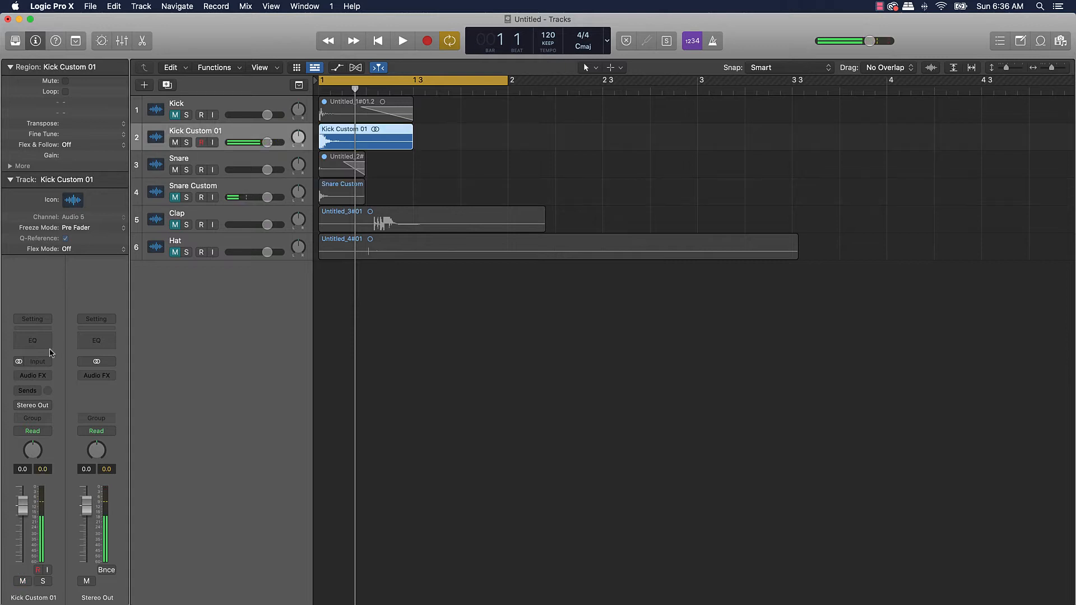
- Try Smack Attack (m) in dual mono on Kick Custom 01 with Attack 36 and Sustain -26
click(47, 376)
mouse_move(49, 399)
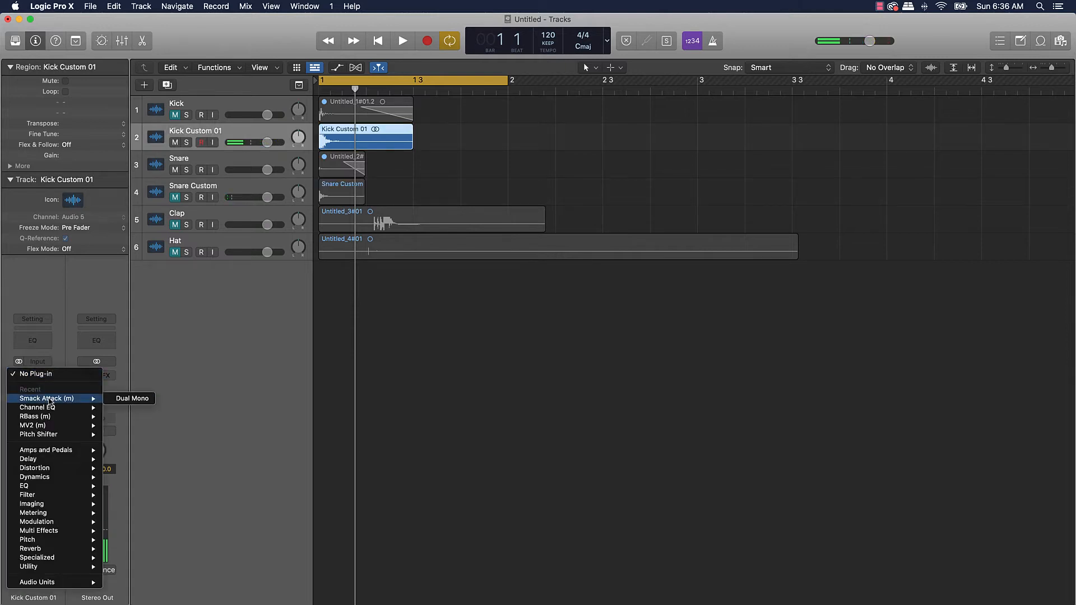
click(119, 399)
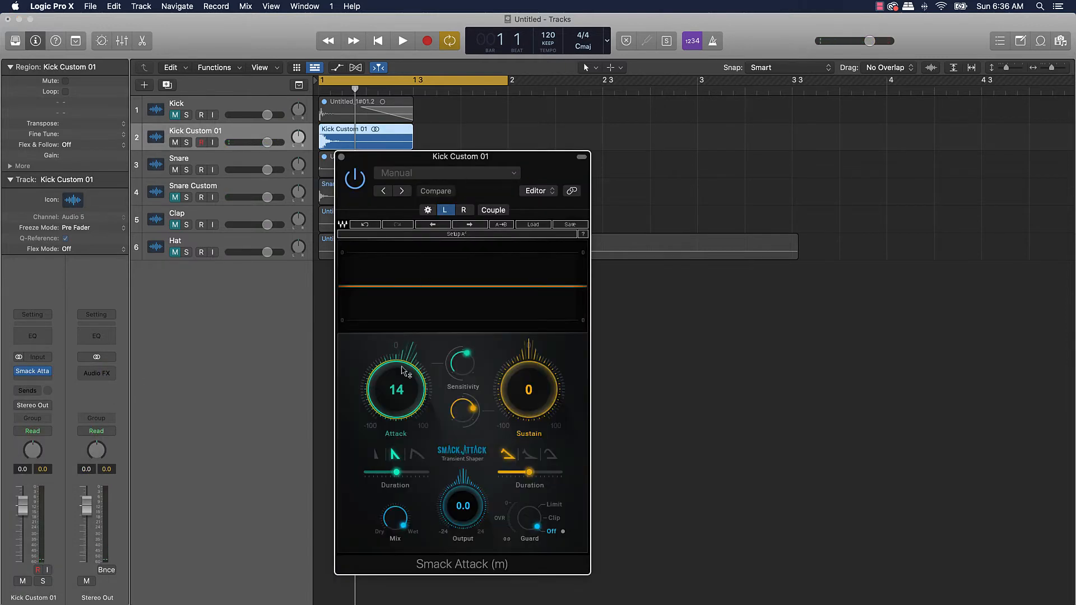
key(space)
drag(525, 365, 521, 379)
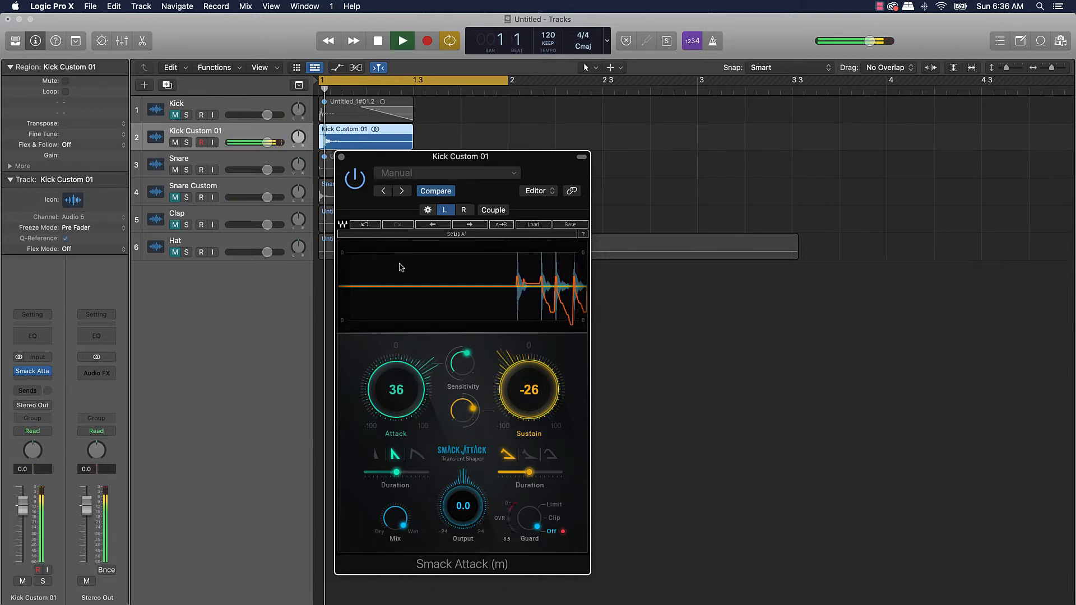
key(space)
key(space)
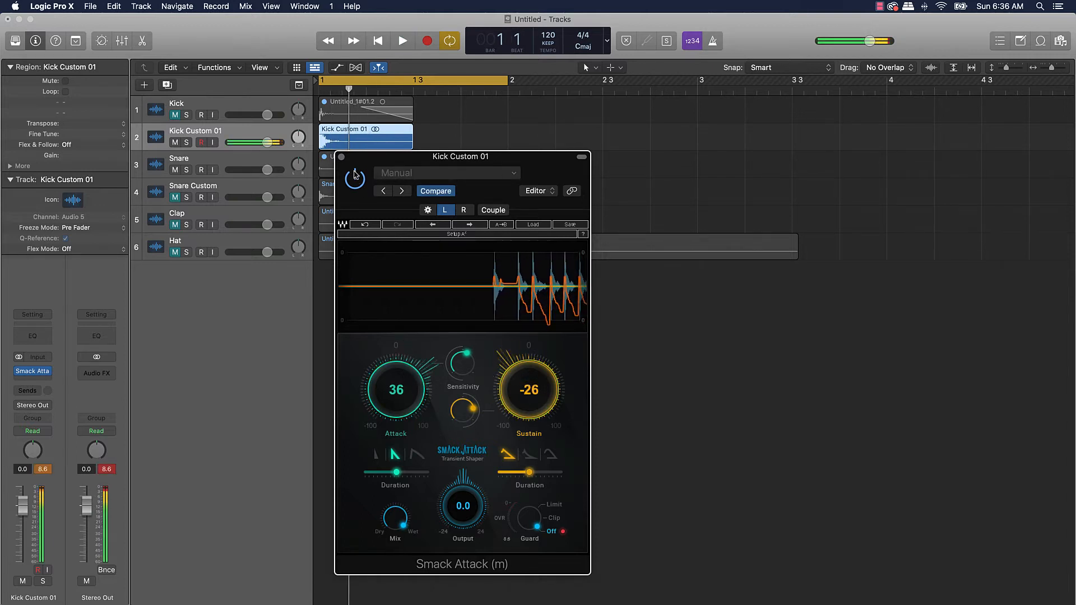
- Replace the mono Smack Attack on Kick Custom 01 with the stereo Smack Attack (s)
click(47, 371)
mouse_move(84, 594)
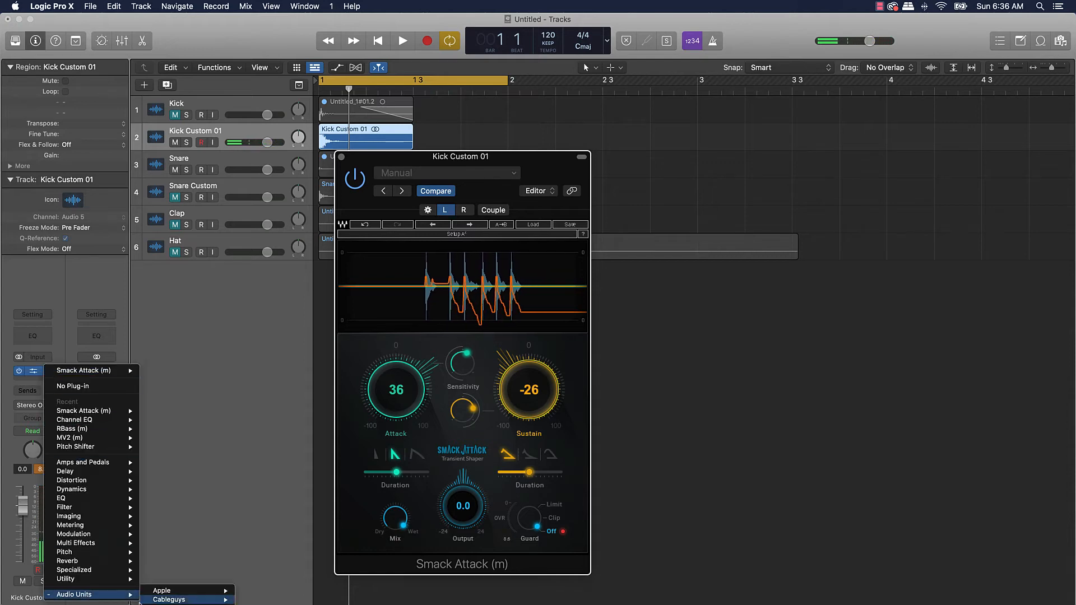
mouse_move(185, 604)
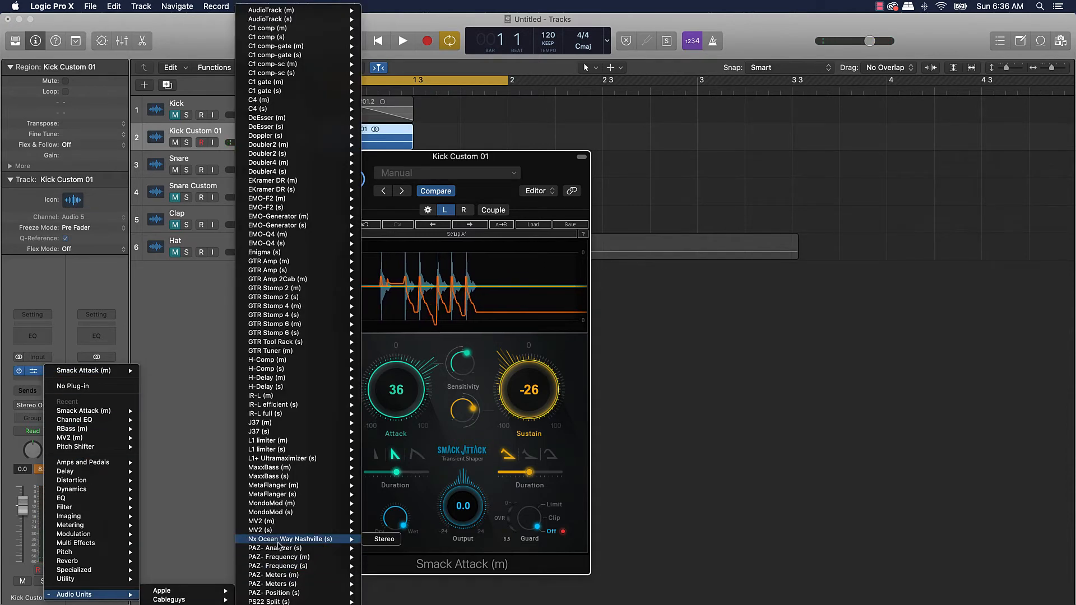
mouse_move(279, 532)
mouse_move(280, 603)
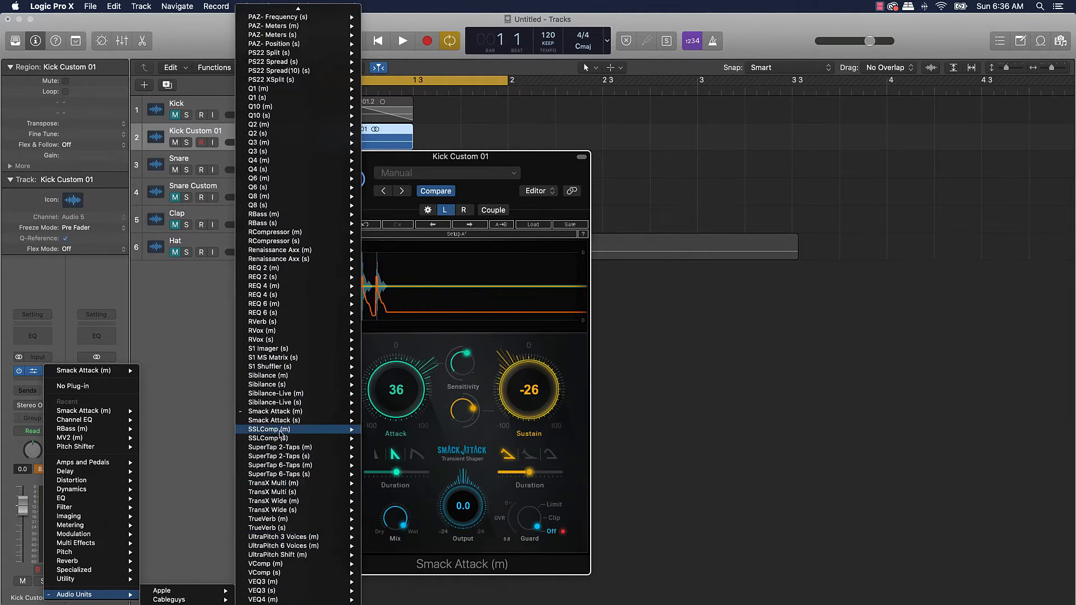
mouse_move(288, 420)
click(384, 420)
- Set the kick's Smack Attack to Attack 33 and Sustain -18 while auditioning
key(space)
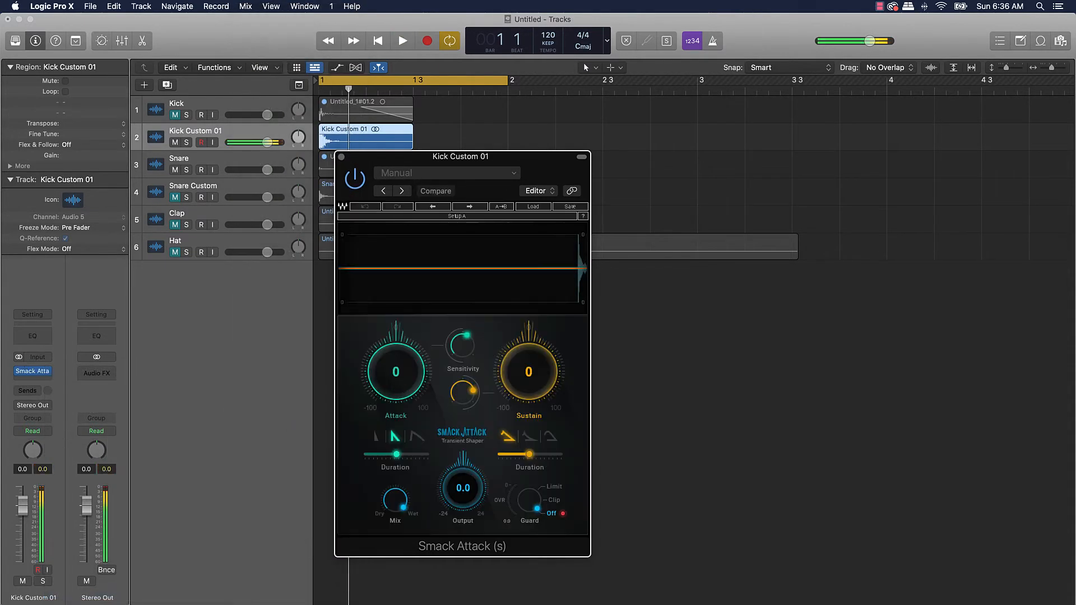
mouse_move(506, 364)
mouse_down()
mouse_move(506, 387)
mouse_move(505, 354)
mouse_up()
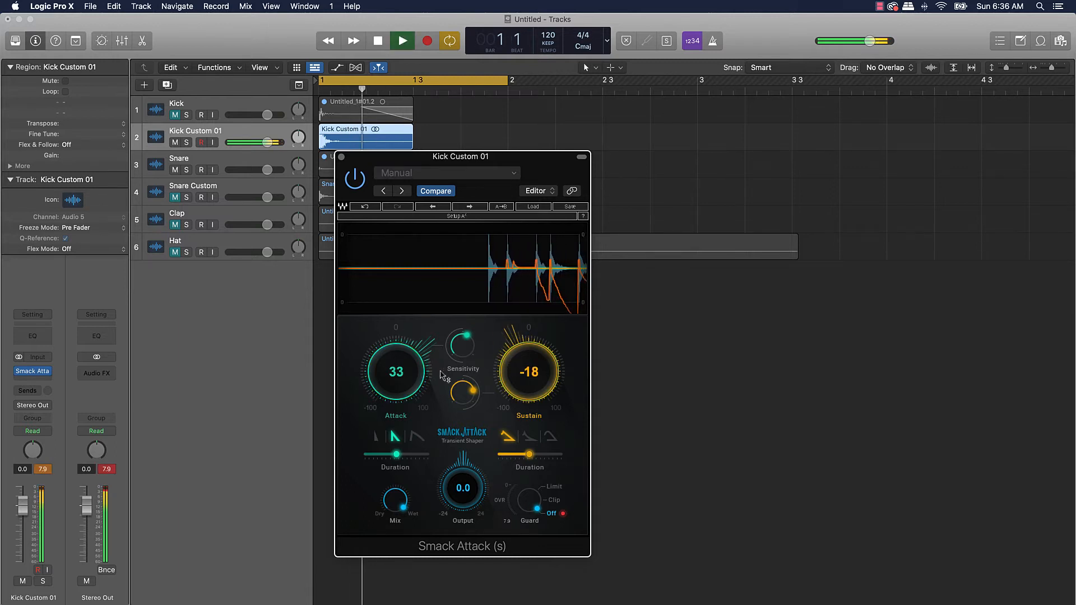
key(space)
key(space)
- Raise the kick's Smack Attack Attack to 77 and settle on 74, auditioning the kick repeatedly
mouse_move(421, 373)
mouse_down()
mouse_move(421, 360)
mouse_move(422, 384)
mouse_up()
key(space)
key(space)
key(space)
key(space)
key(space)
key(space)
key(space)
key(space)
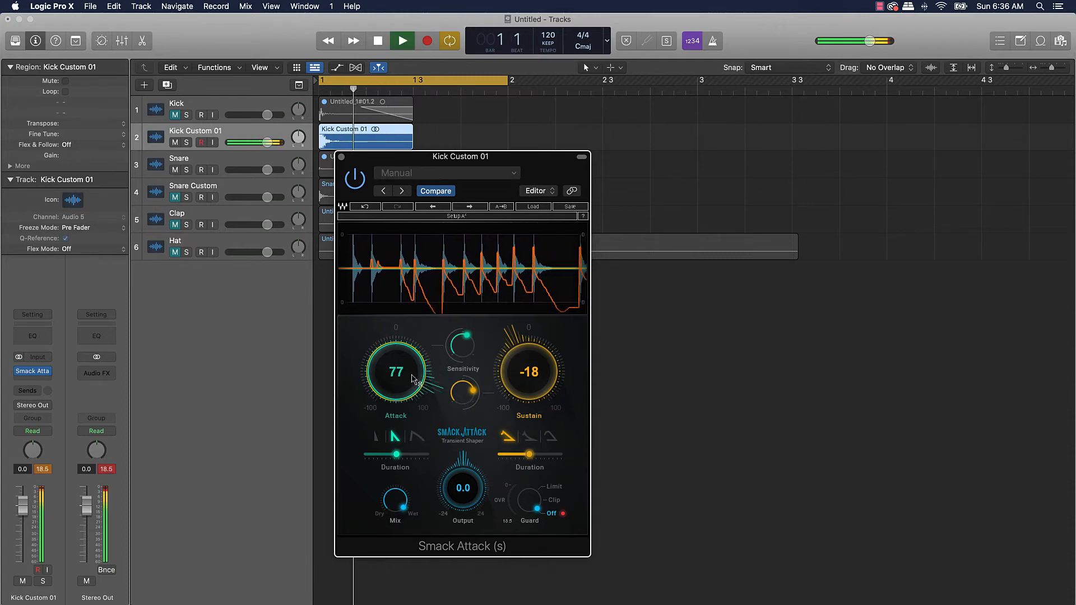
drag(413, 379, 413, 381)
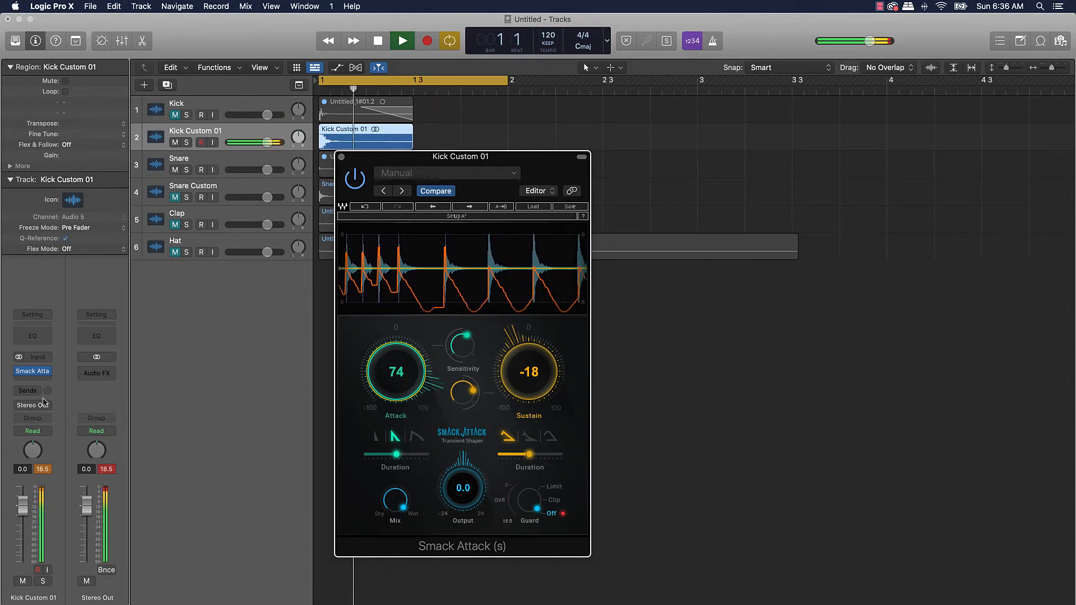
key(space)
- Insert RBass (s) after Smack Attack on Kick Custom 01 and lower its frequency to 43 Hz during playback
click(34, 371)
mouse_move(48, 412)
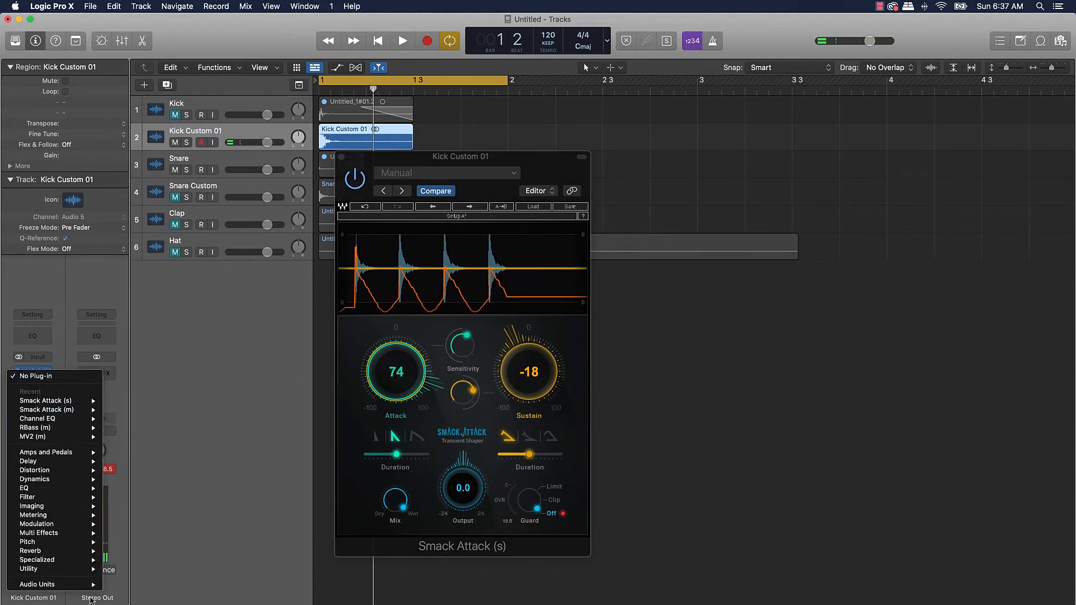
mouse_move(147, 604)
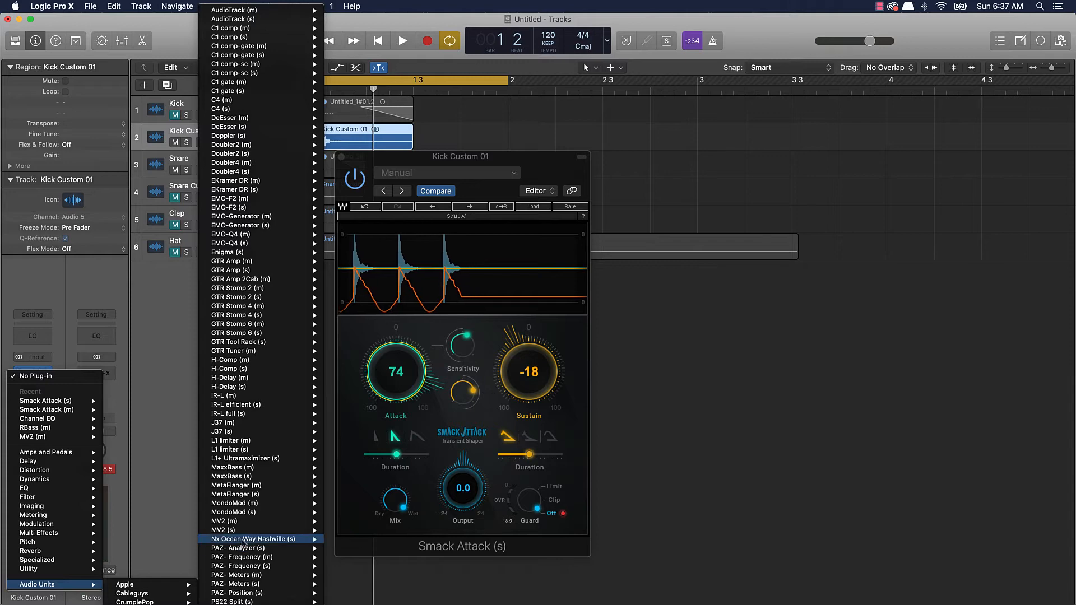
scroll(244, 541, down, 10)
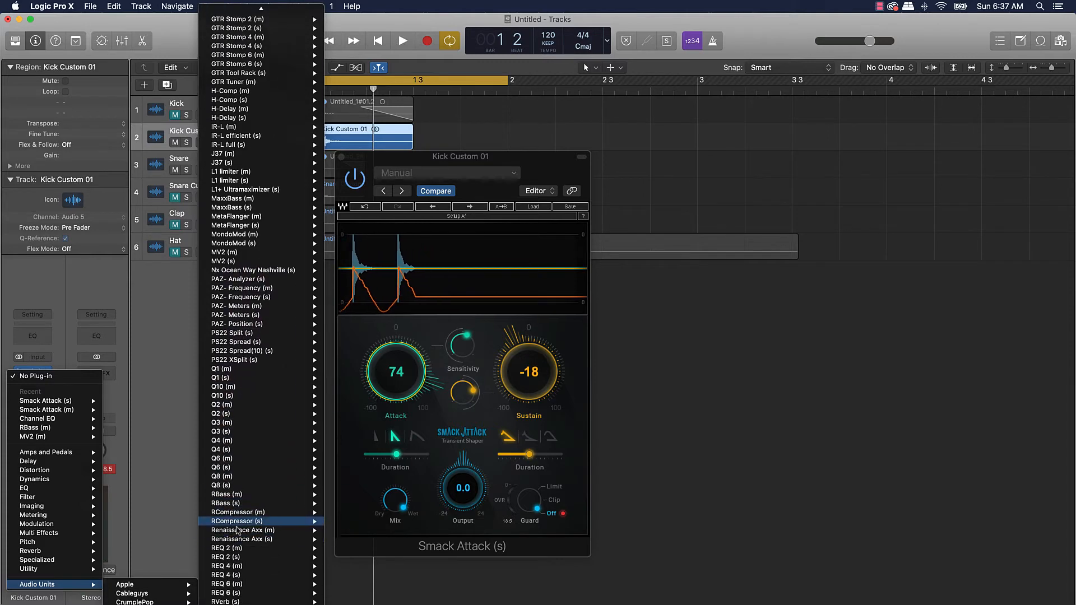
click(233, 503)
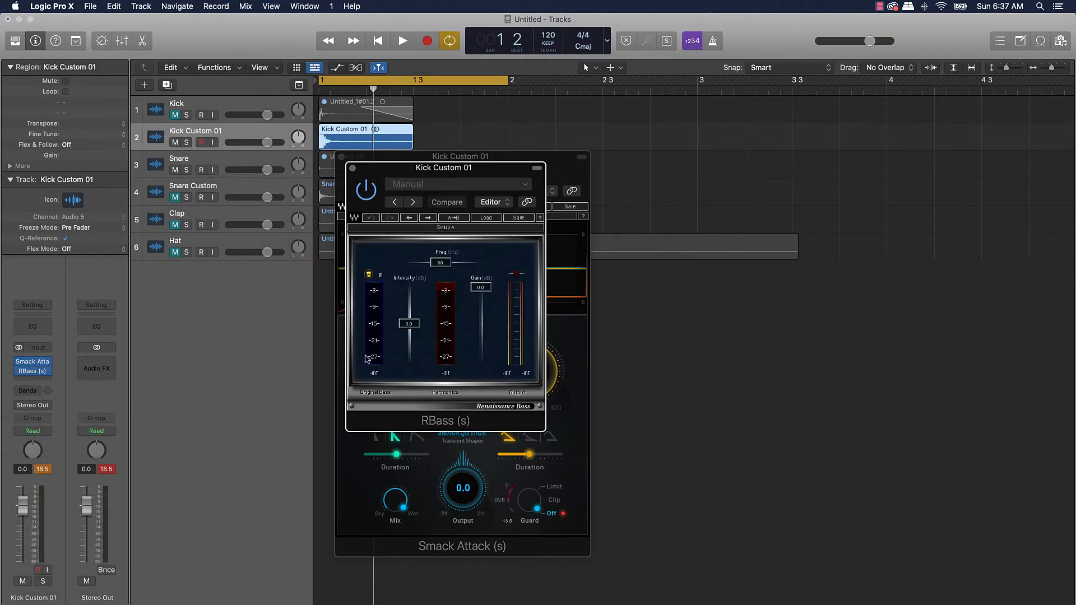
key(space)
drag(440, 263, 431, 268)
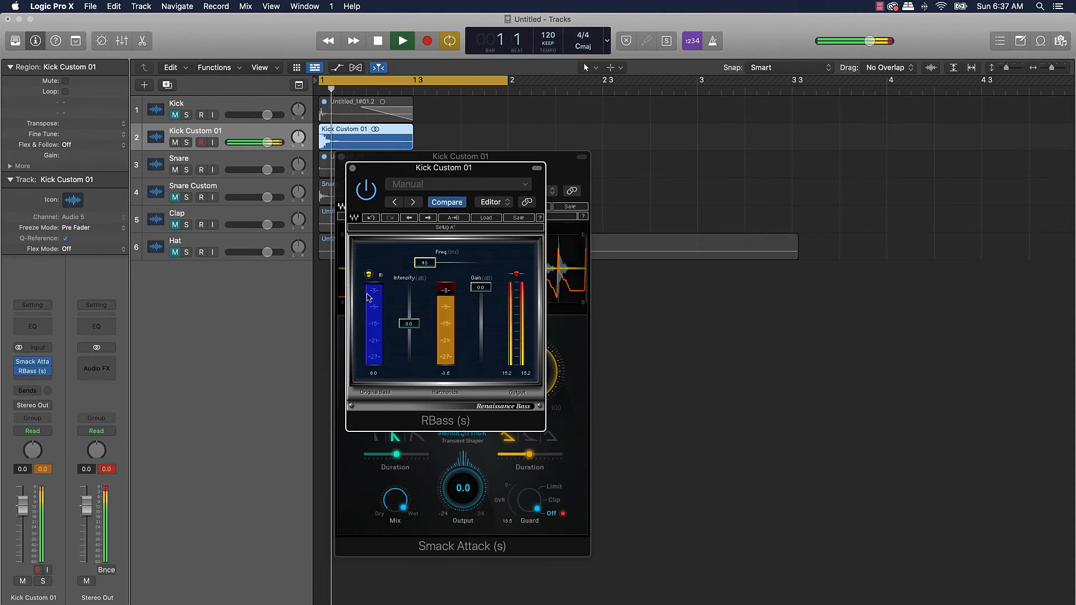
key(space)
- Move RBass ahead of Smack Attack in the kick's effect chain, audition it, and close both plug-in windows
drag(32, 371, 34, 363)
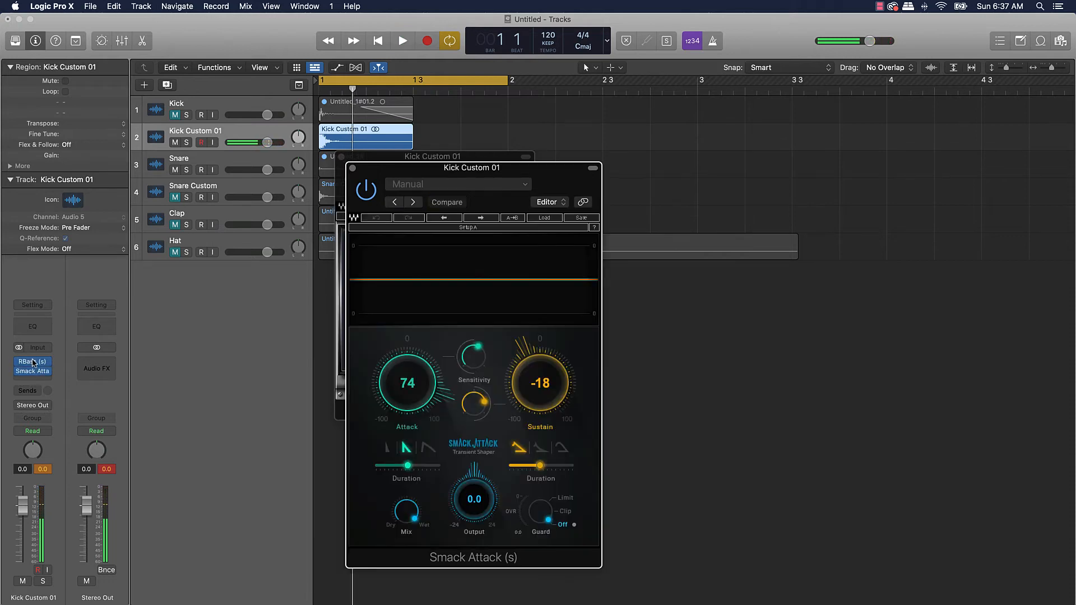
key(space)
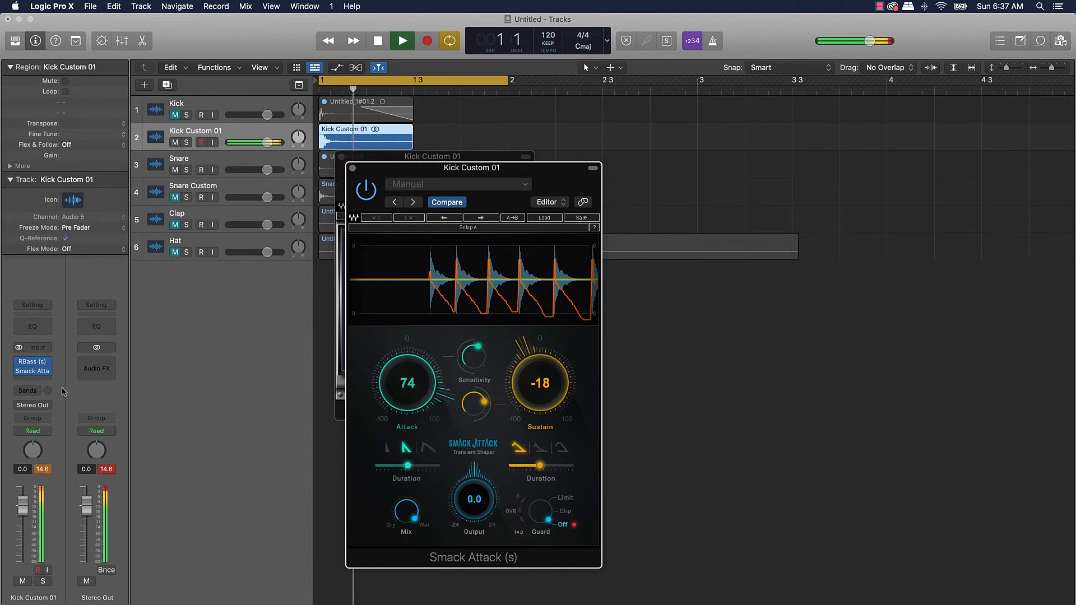
click(352, 167)
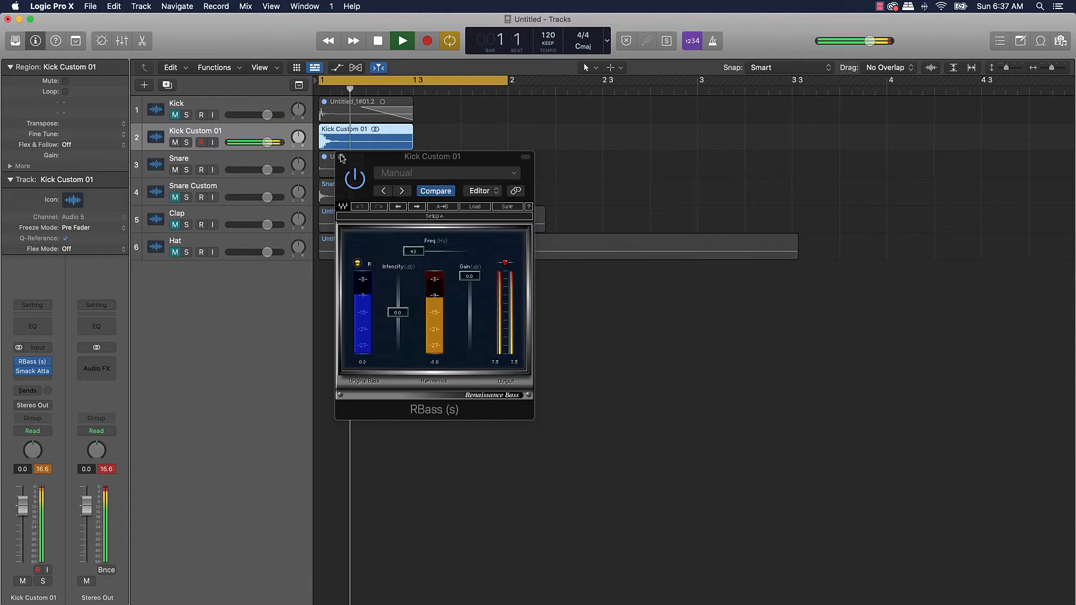
click(341, 157)
key(space)
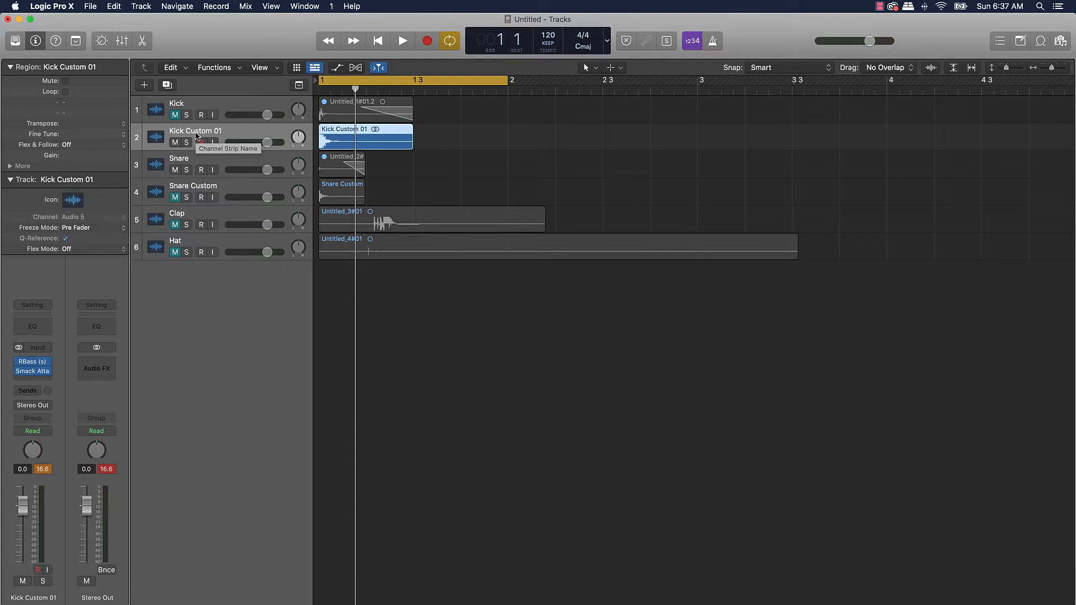
- Bounce the Kick Custom 01 region in place as Kick Custom and move the new track below Hat
right_click(354, 139)
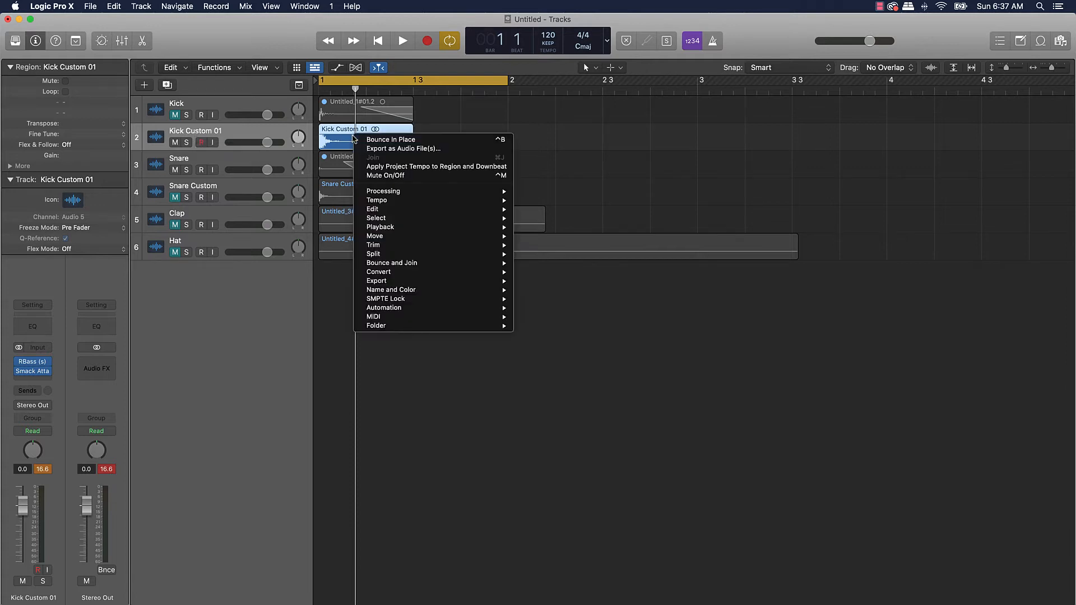
click(386, 144)
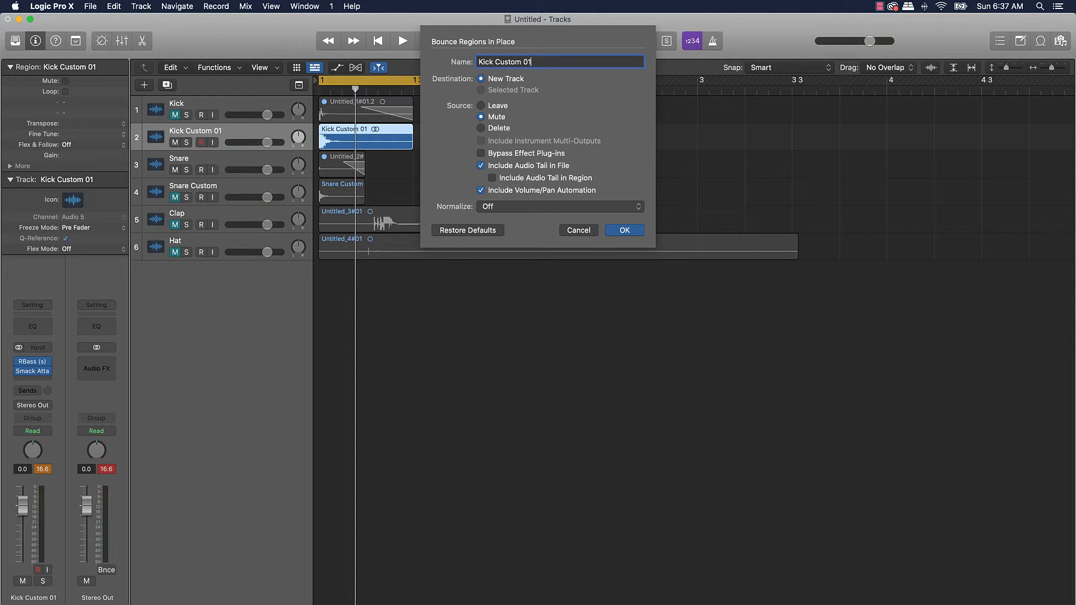
key(Return)
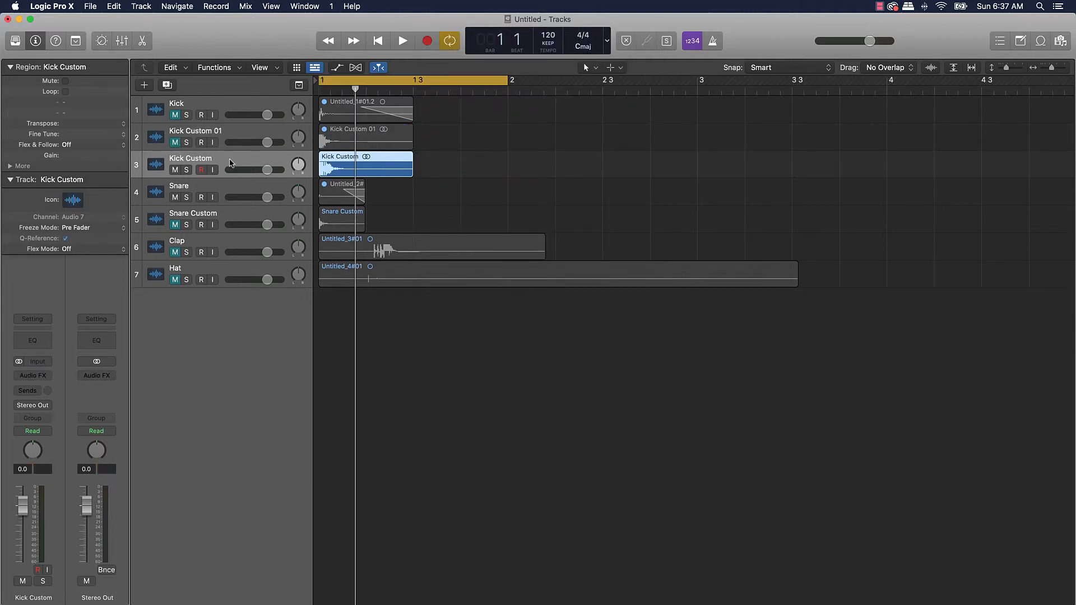
drag(228, 162, 223, 321)
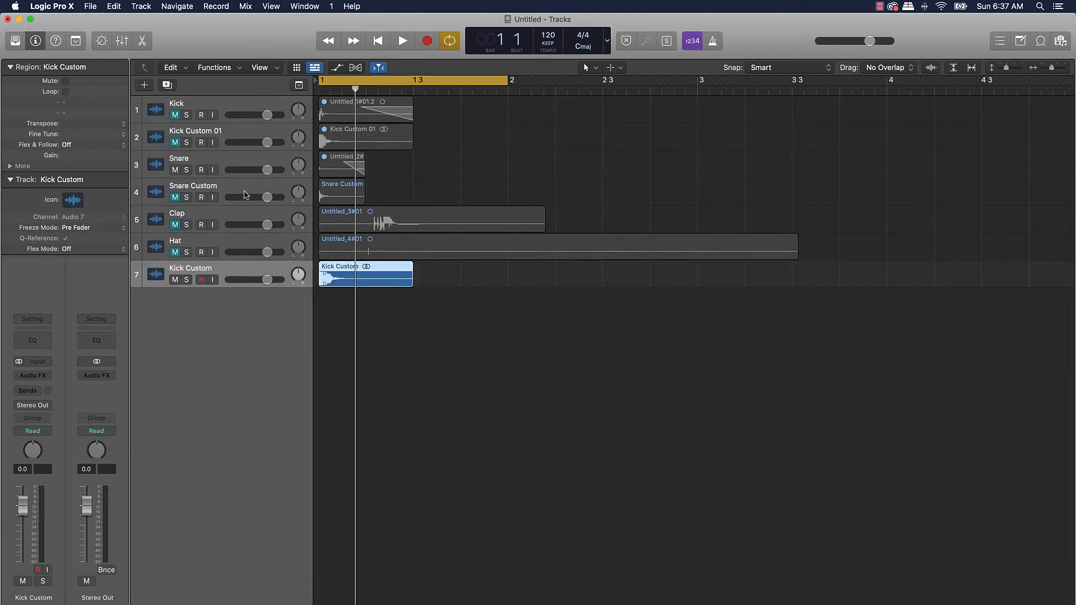
- Move the Snare Custom track below Hat, directly above Kick Custom, and mute Kick Custom
drag(237, 197, 228, 265)
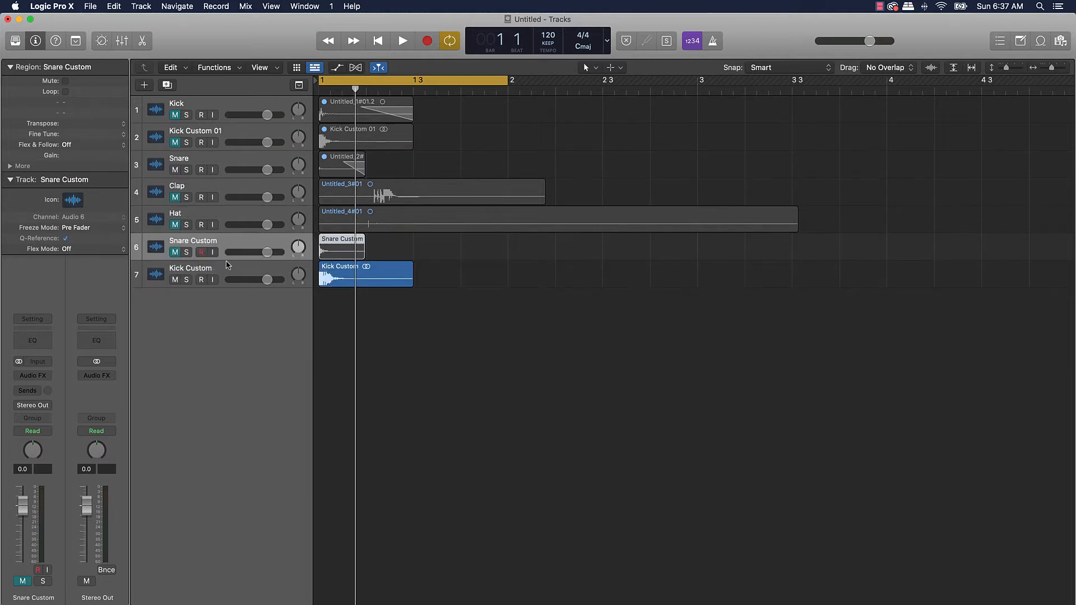
click(178, 278)
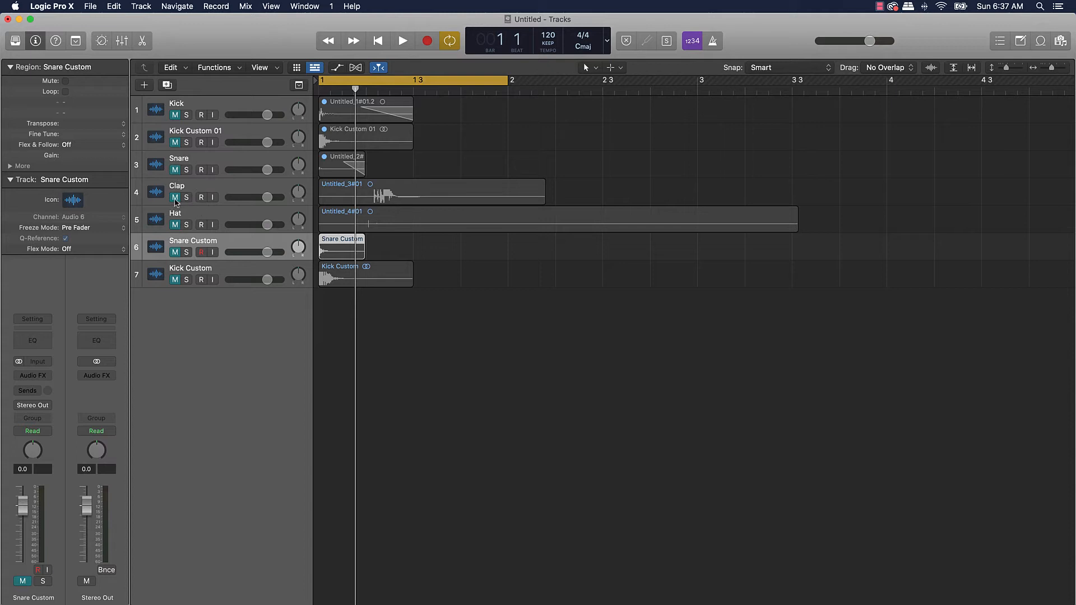
- Unmute the Clap track and cut off its region's lead-in by splitting just before the first transient and deleting the earlier part
click(370, 188)
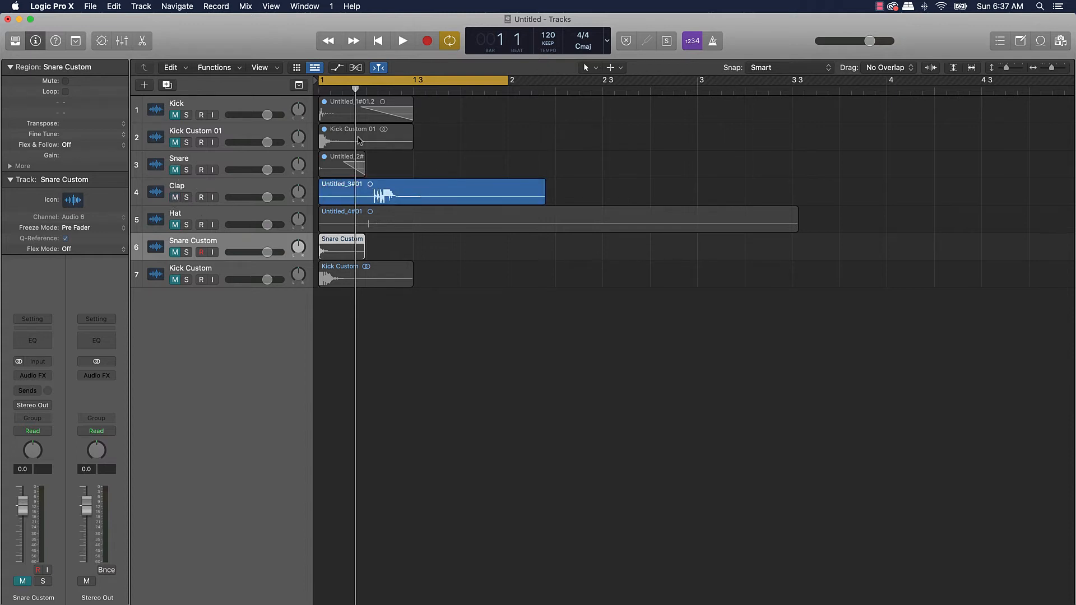
scroll(404, 190, up, 12)
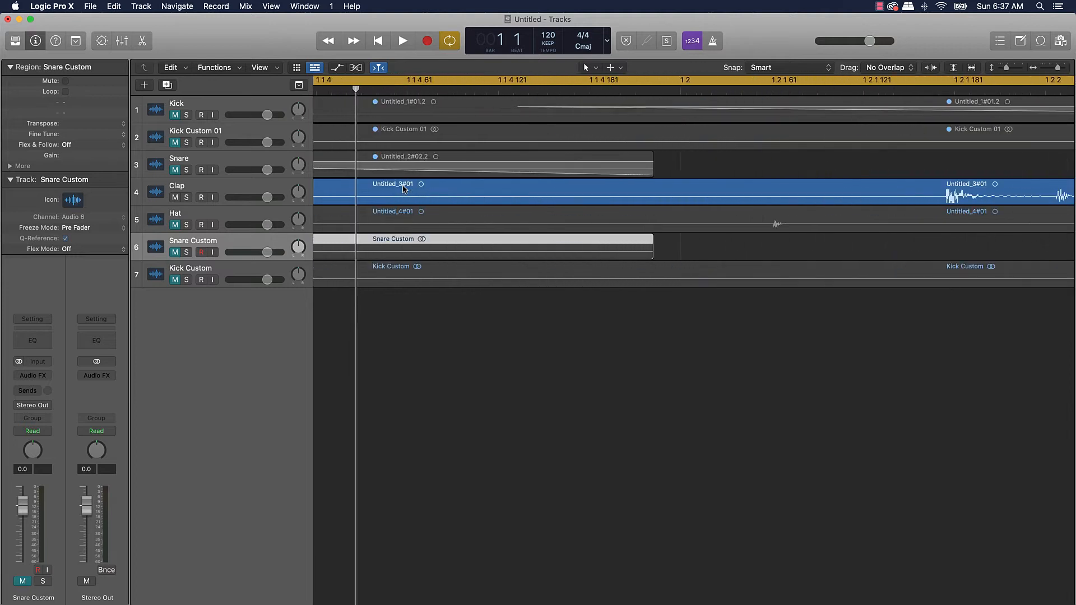
scroll(406, 189, up, 2)
scroll(413, 187, right, 12)
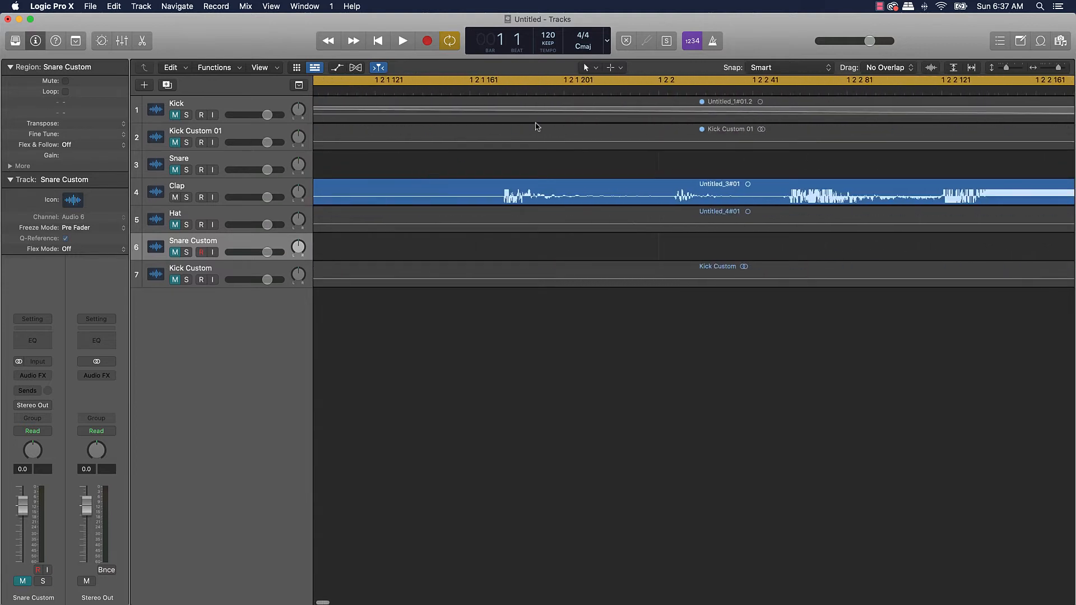
click(499, 91)
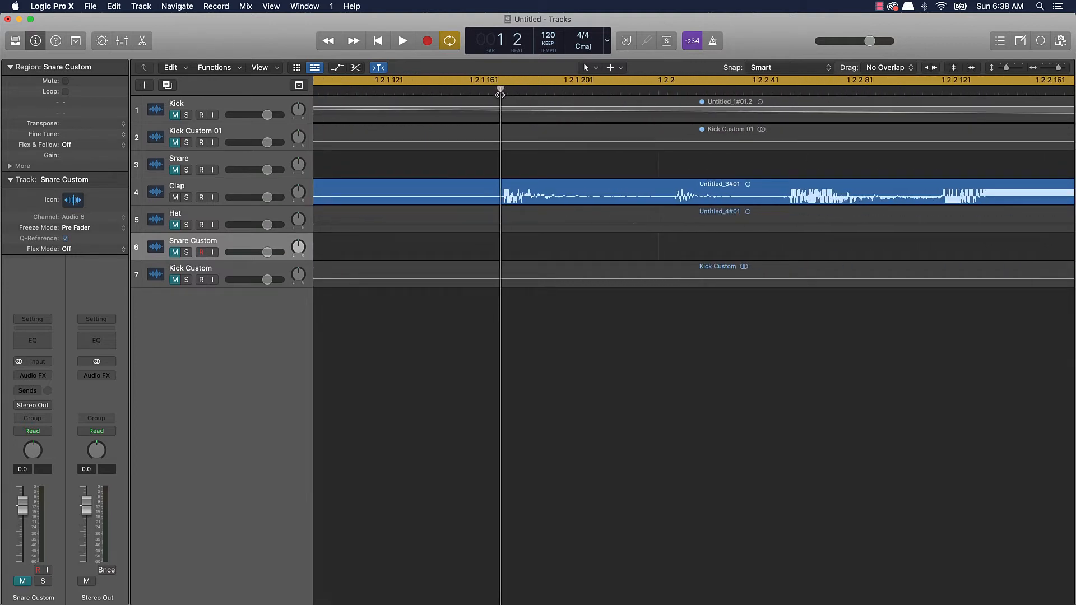
click(481, 194)
key(super+t)
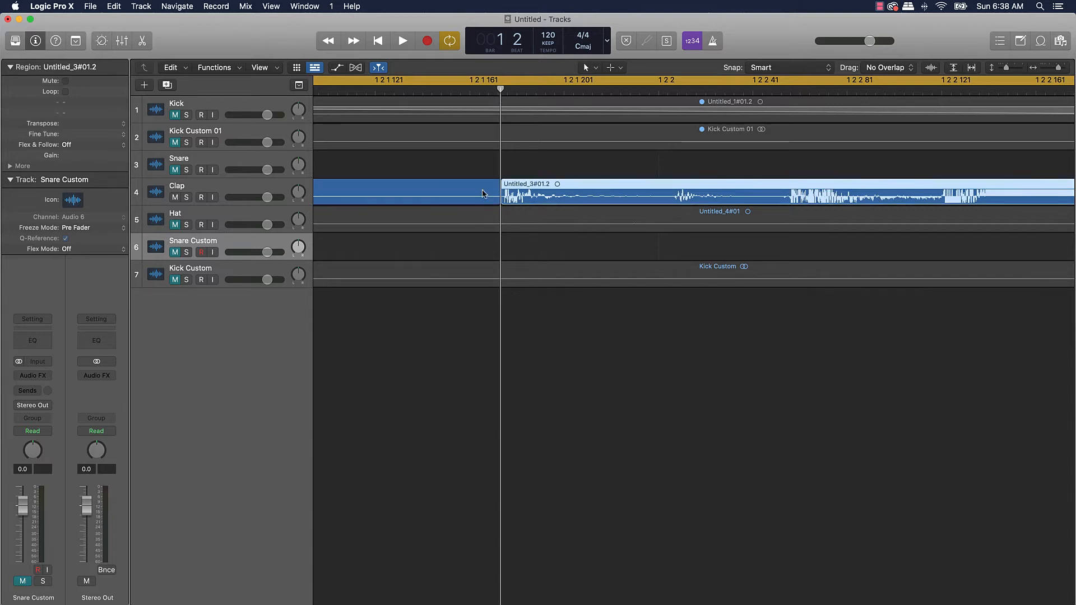
click(482, 194)
key(Delete)
- Move the trimmed clap region to the start of bar 1 and audition it
ctrl+alt+click(473, 188)
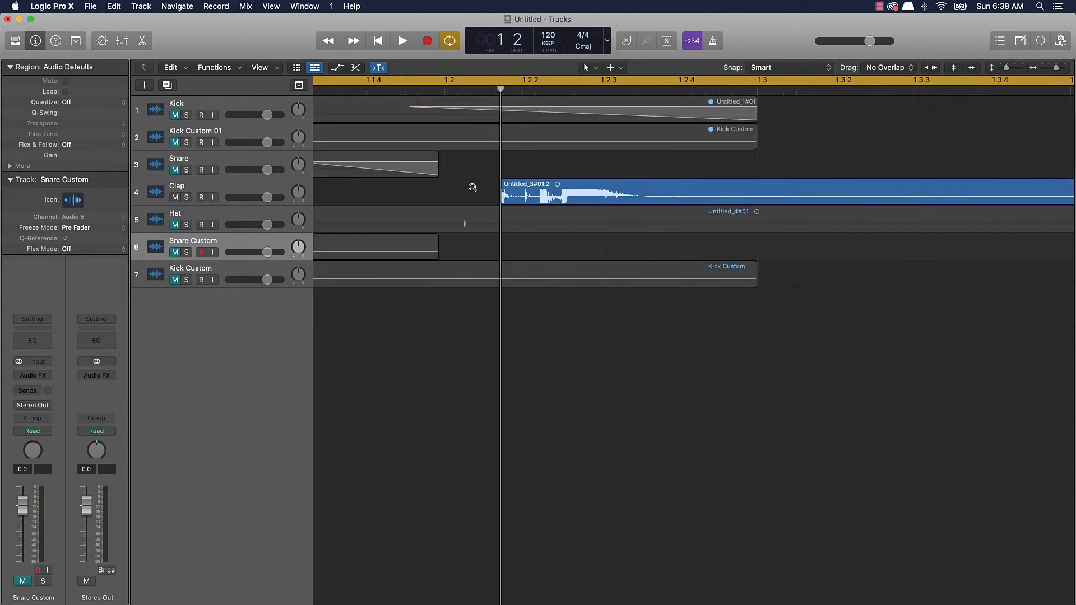
ctrl+alt+click(473, 187)
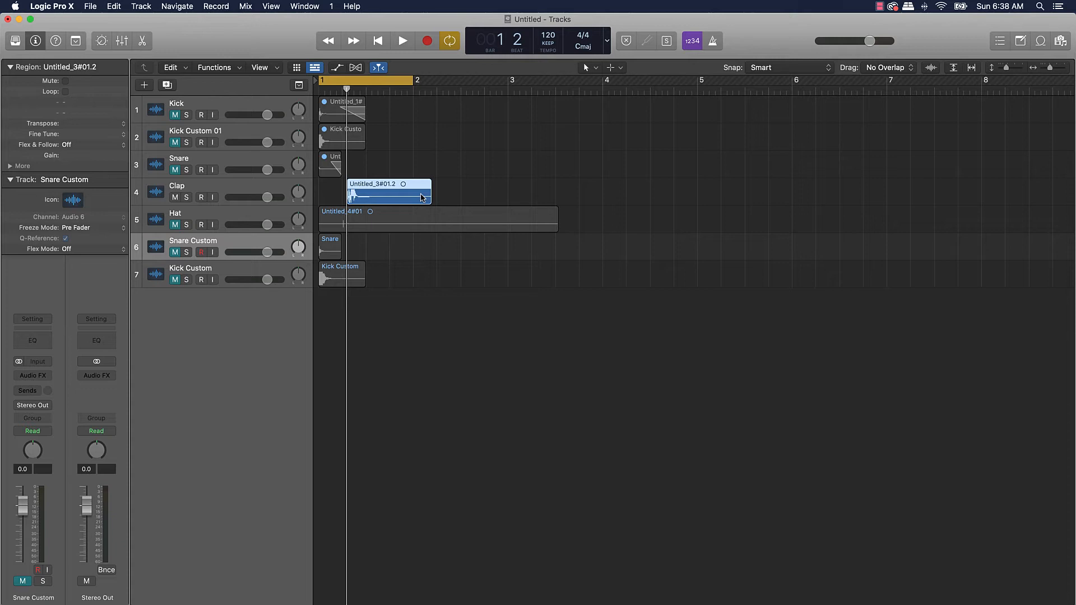
key(Return)
key(;)
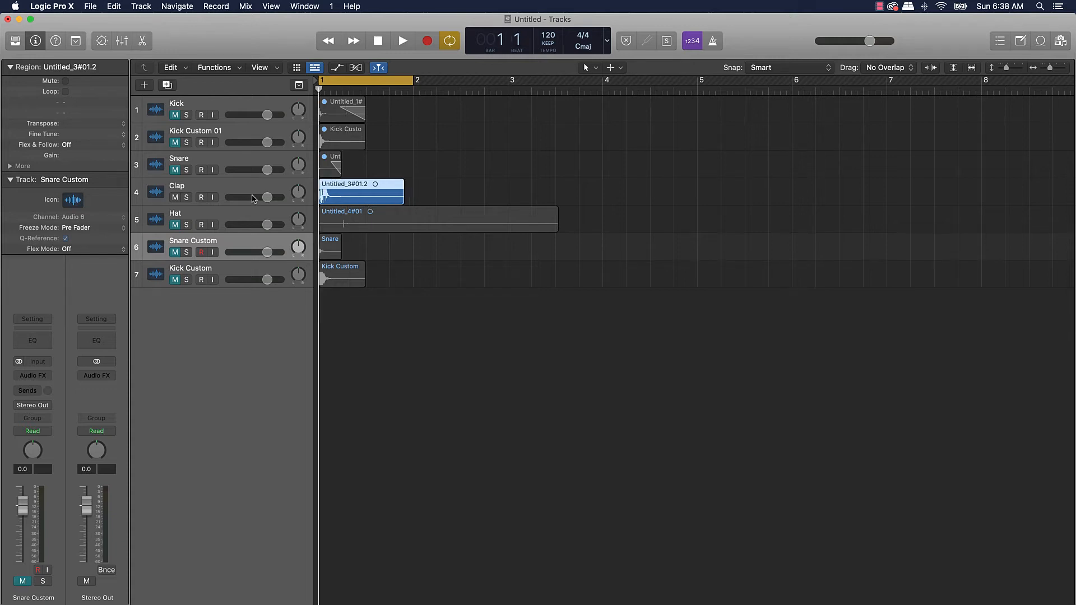
key(space)
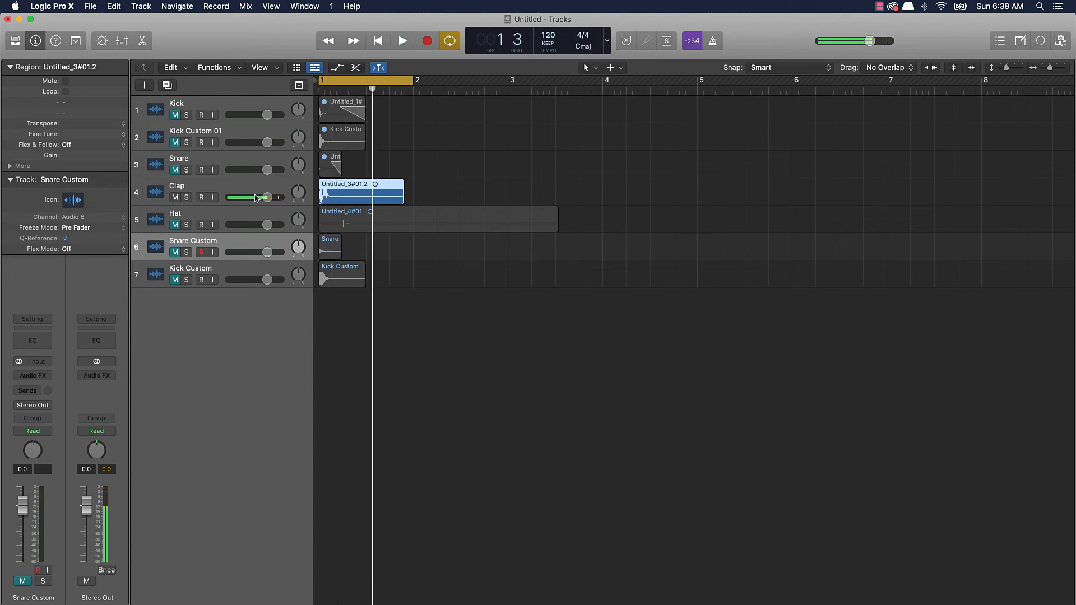
key(space)
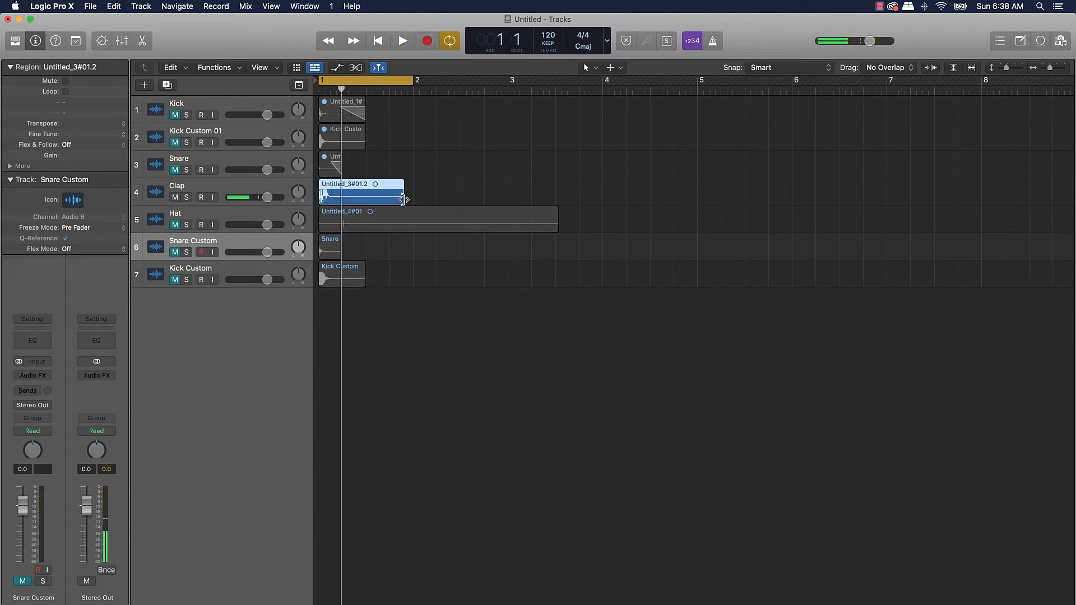
- Shorten the clap region to about a third of bar 1, add a fade-out with the Fade Tool, and audition it
drag(402, 200, 349, 203)
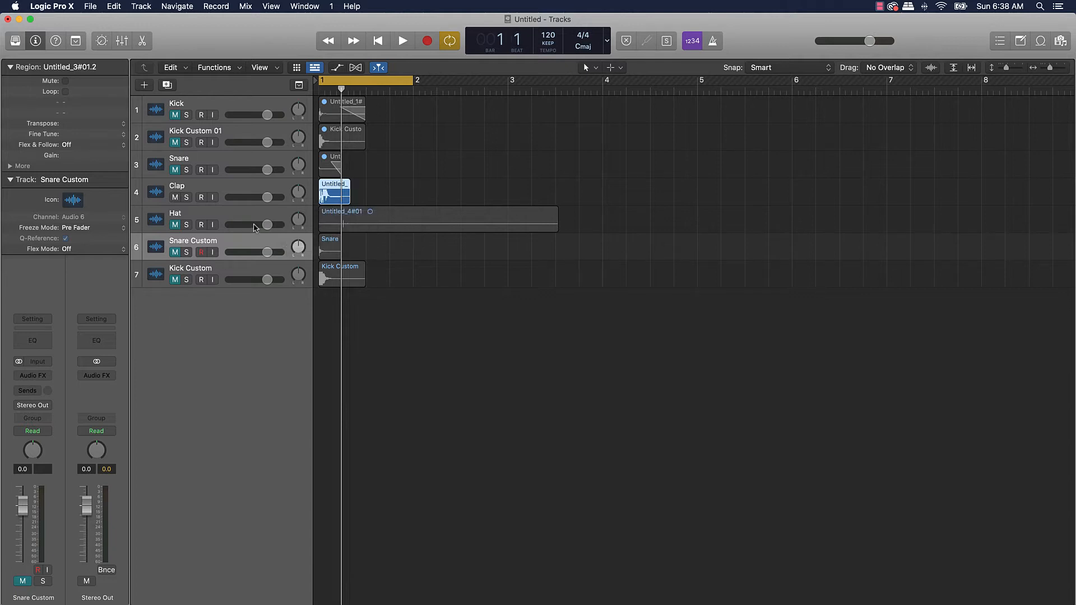
key(t)
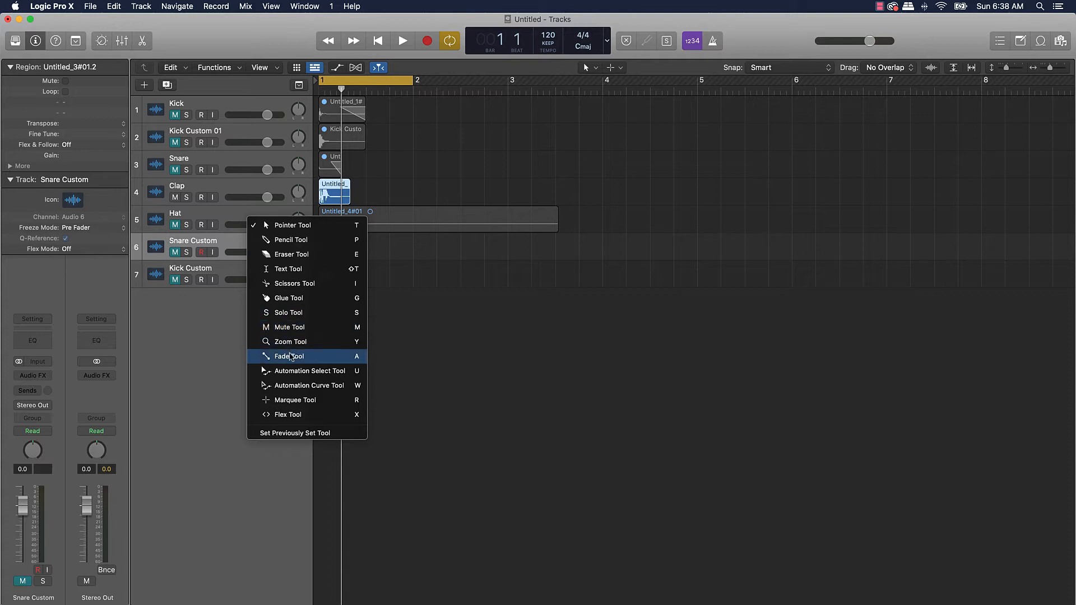
click(292, 356)
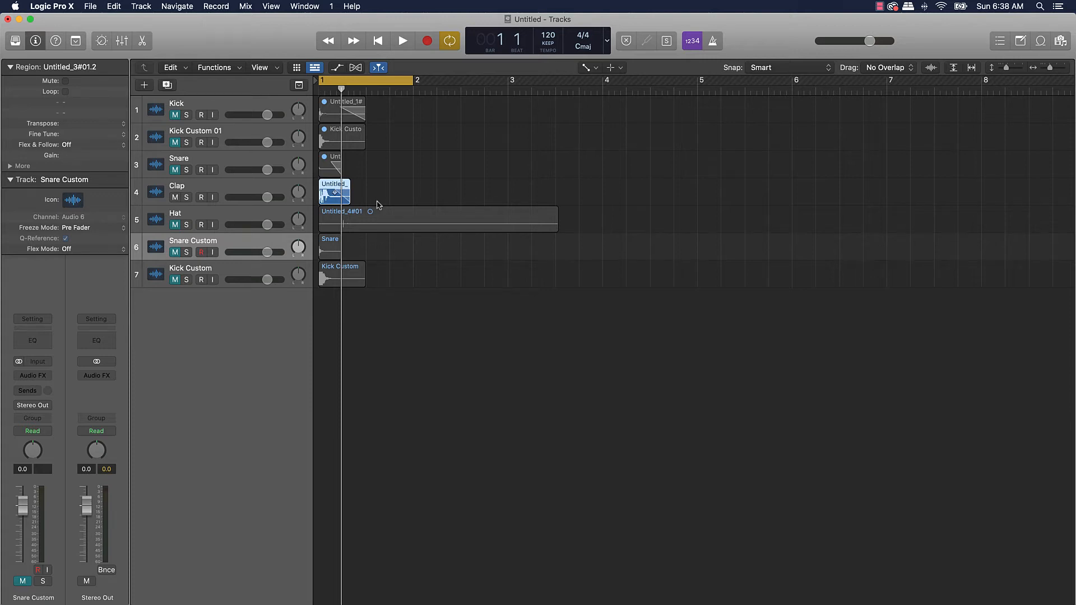
key(space)
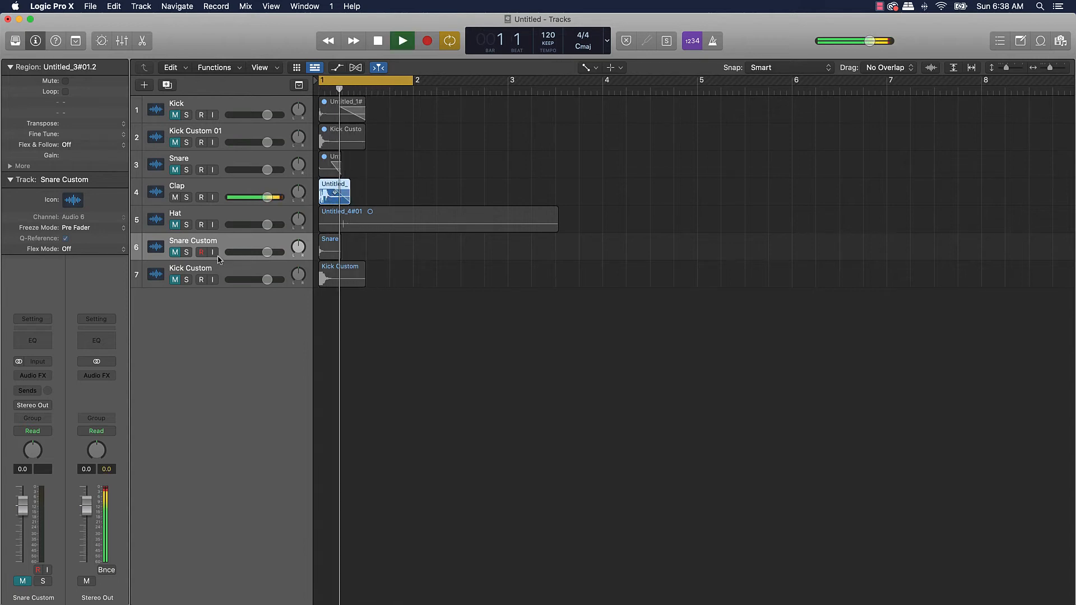
key(space)
- Insert a mono Channel EQ on Clap with a low cut at 146 Hz and 48 dB/Oct, audition it, and close the plug-in
click(151, 199)
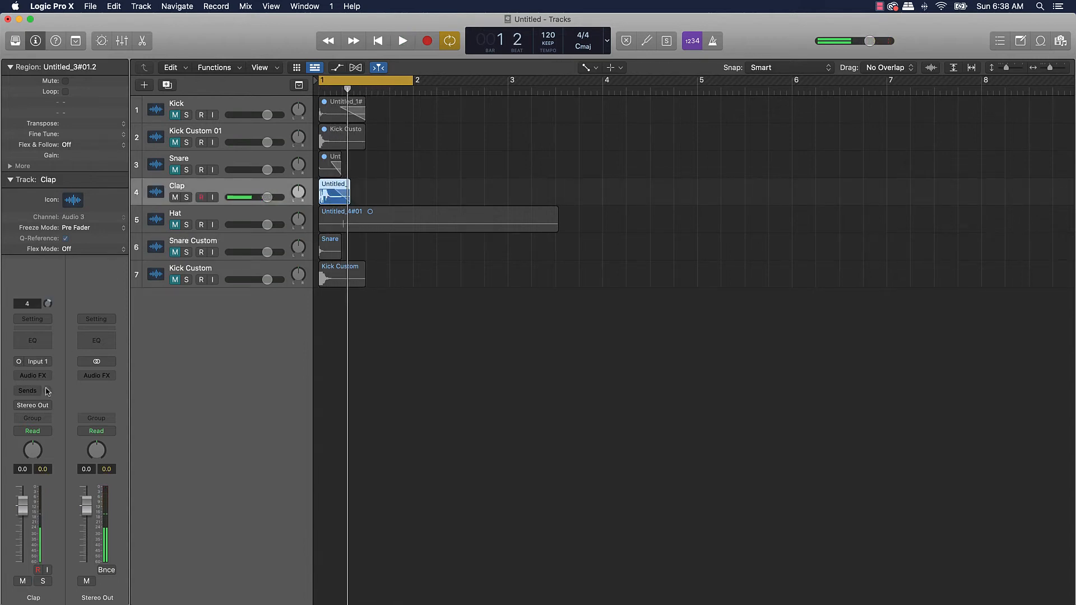
click(48, 379)
mouse_move(71, 401)
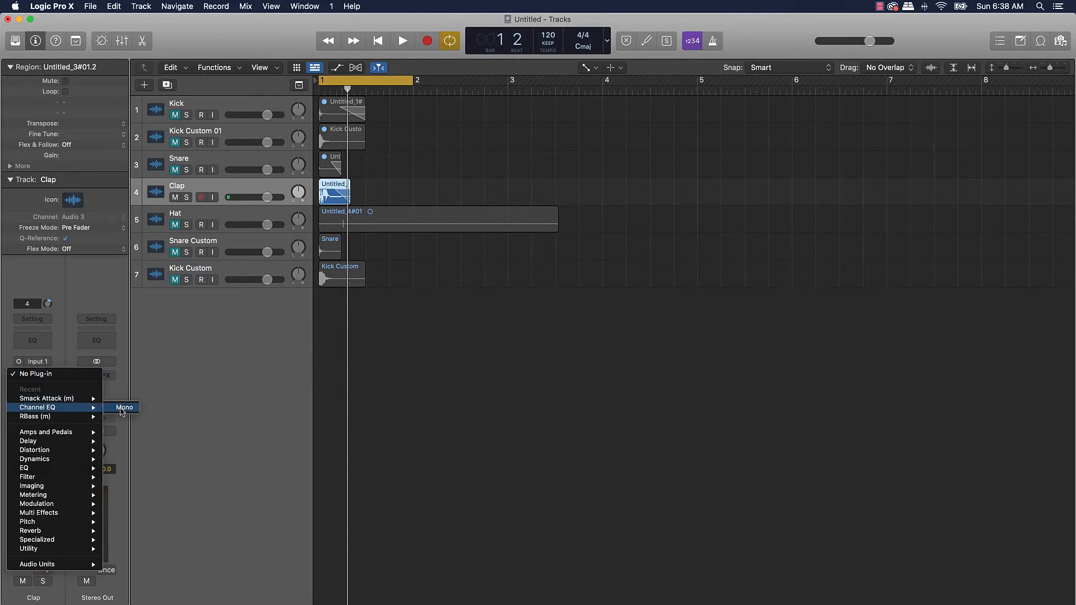
click(122, 407)
key(space)
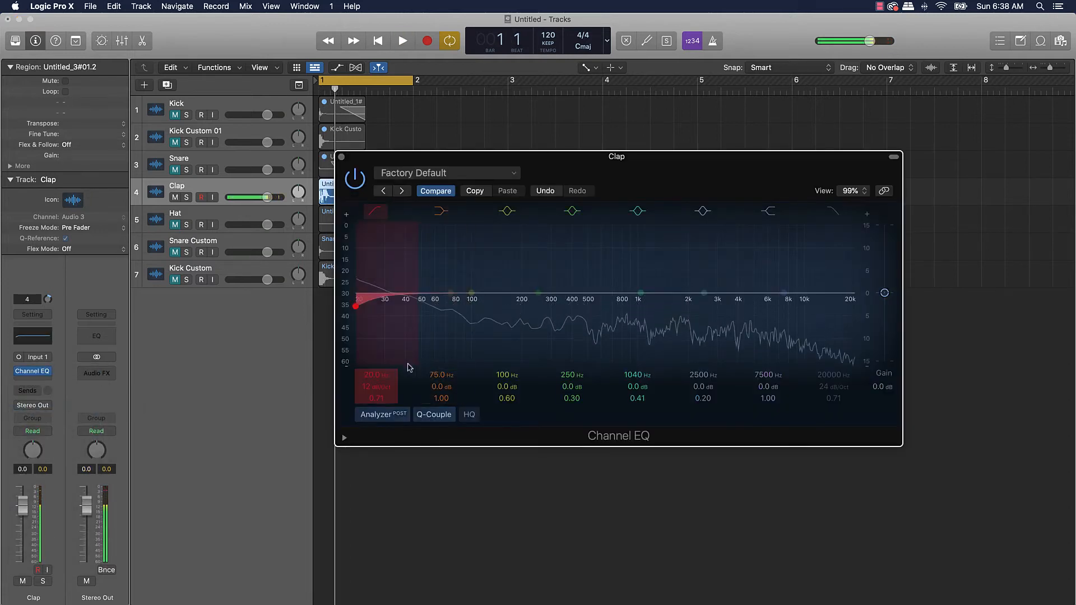
drag(380, 387, 376, 374)
key(space)
key(space)
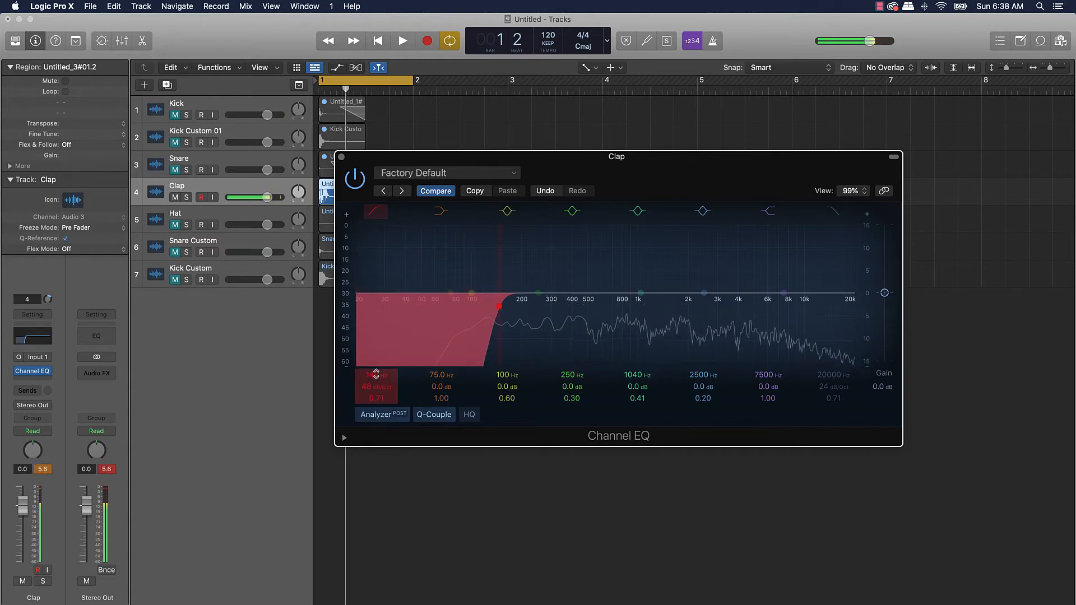
key(space)
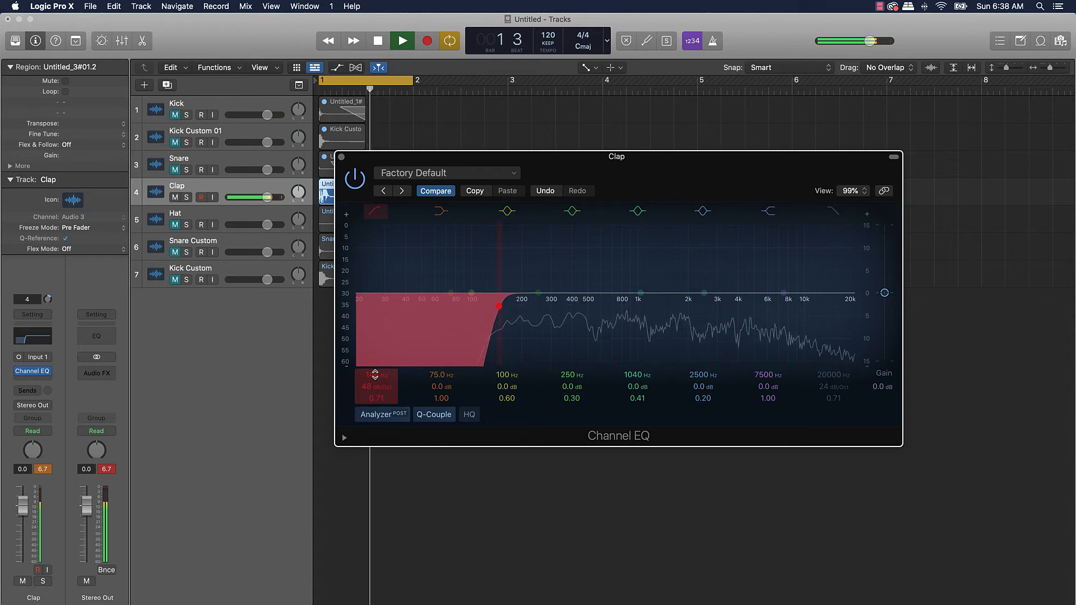
key(space)
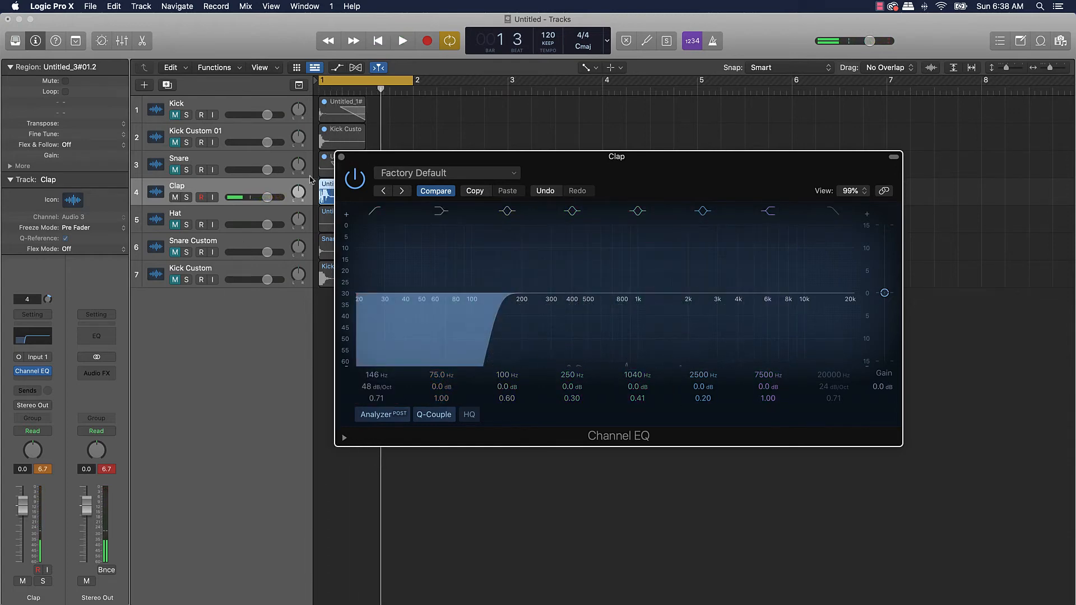
click(342, 156)
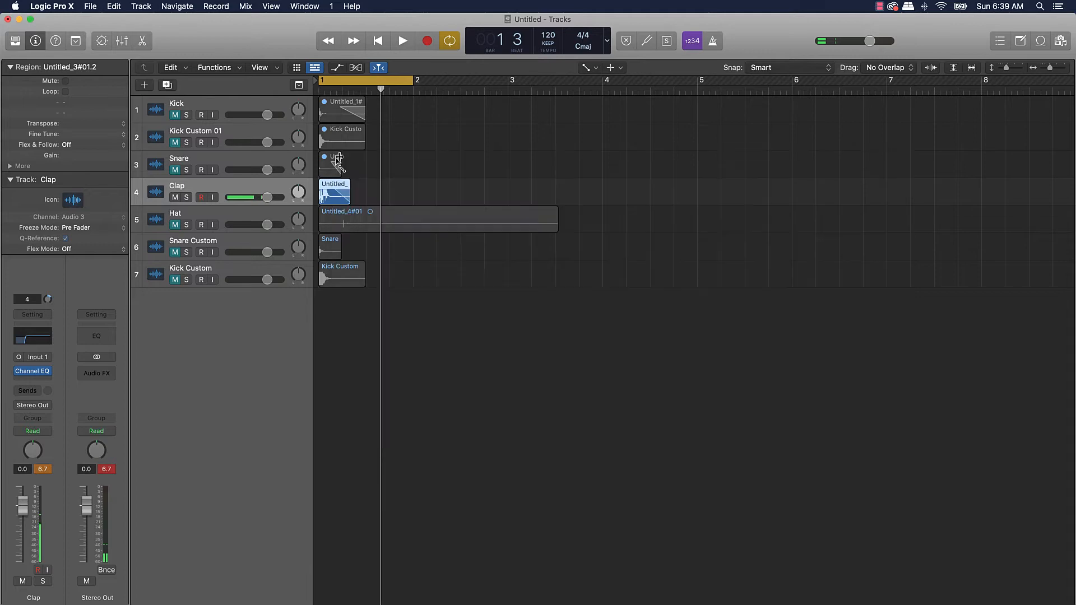
- Insert the Waves PS22 Spread(10) (m->s) plug-in as Mono->Stereo after Channel EQ on Clap
click(35, 380)
mouse_move(54, 413)
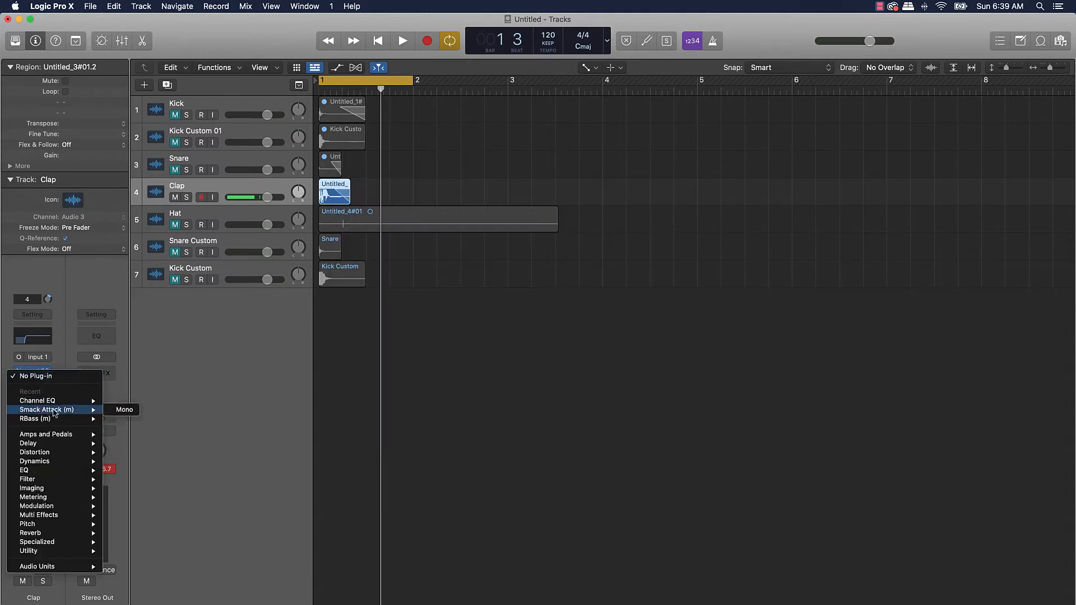
mouse_move(36, 498)
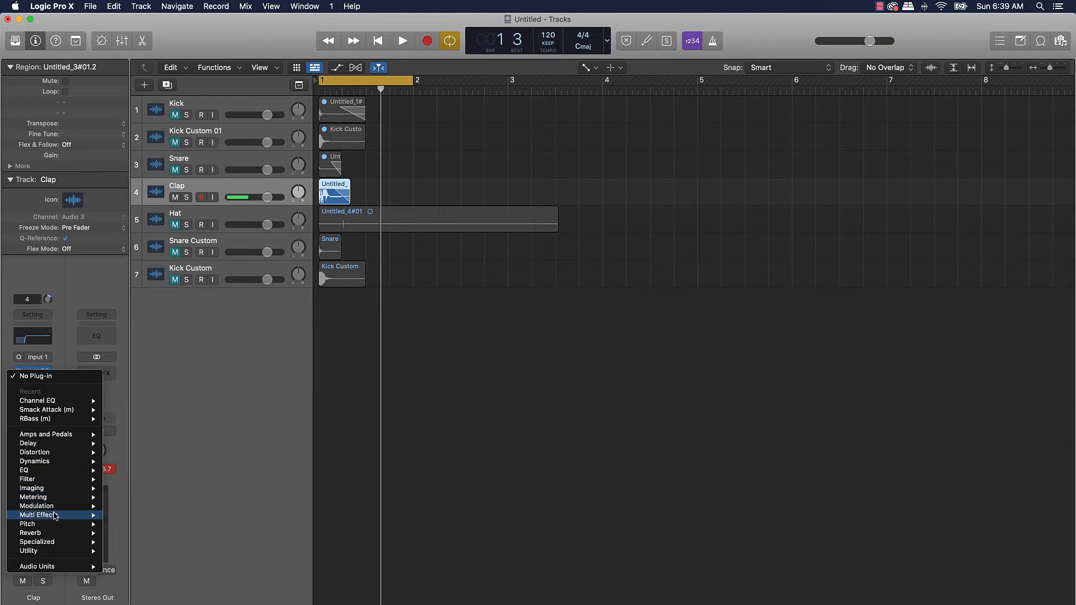
mouse_move(68, 567)
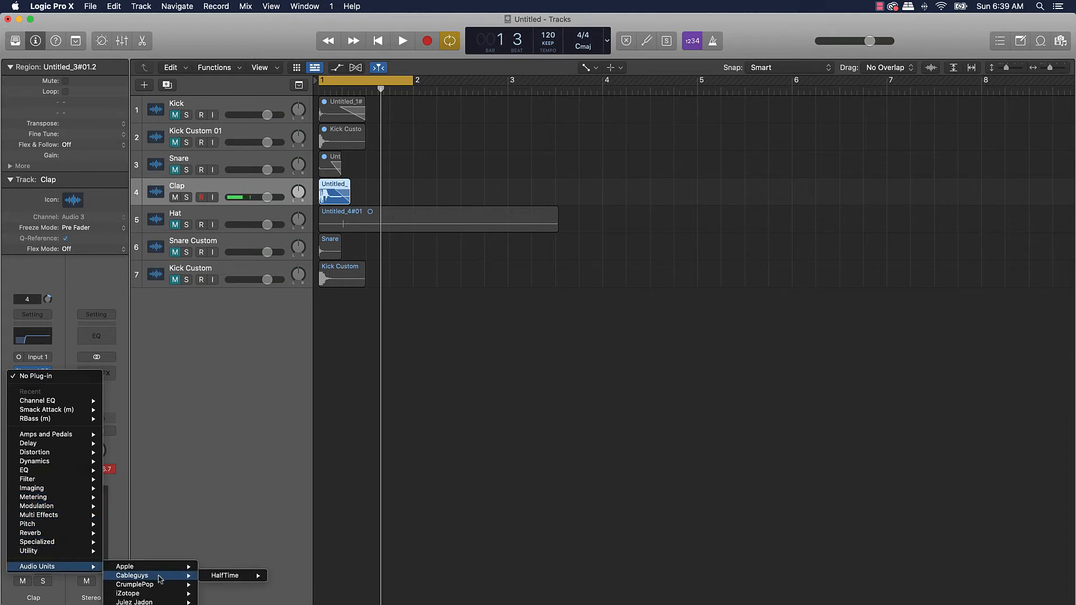
mouse_move(134, 604)
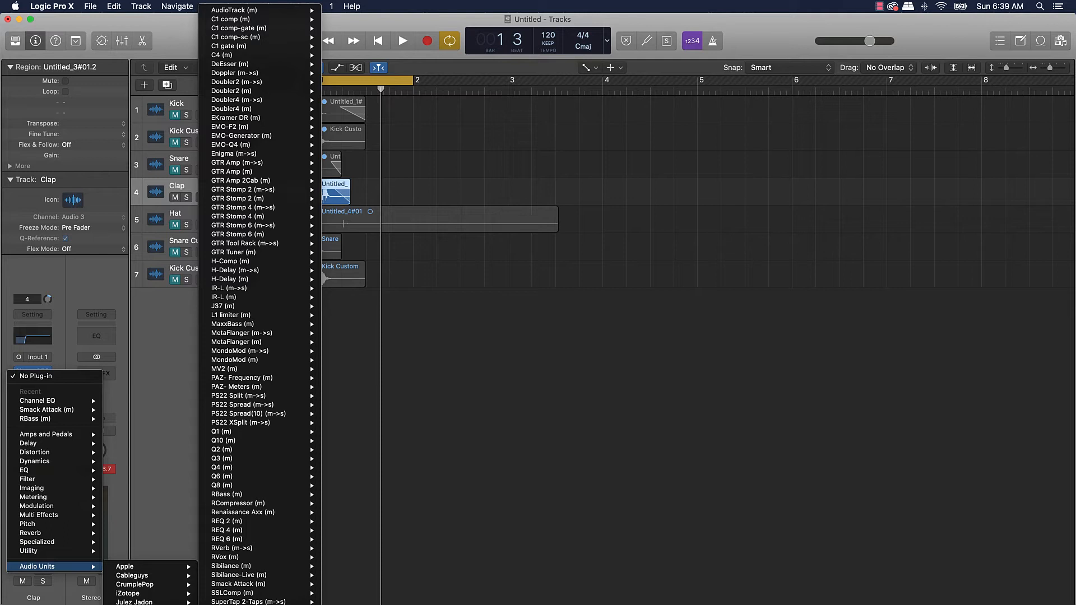
scroll(247, 505, down, 5)
mouse_move(236, 475)
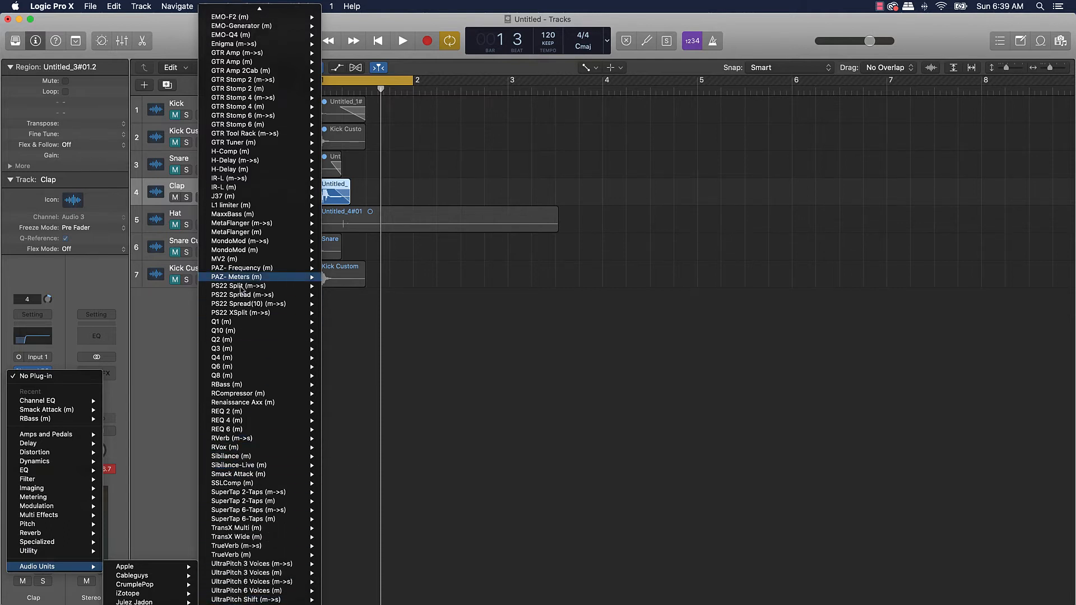
mouse_move(282, 305)
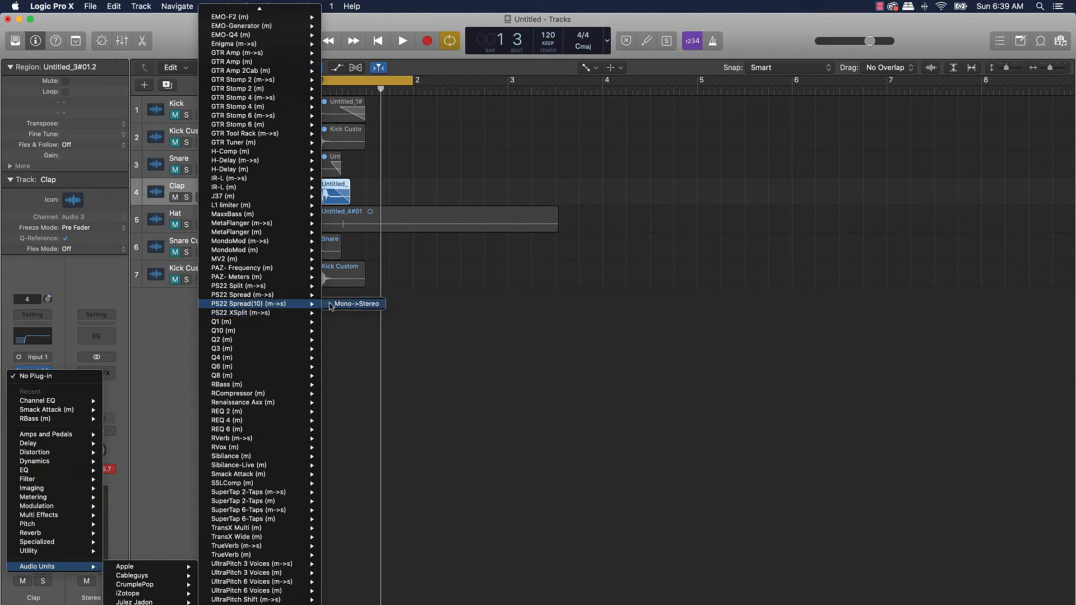
click(357, 304)
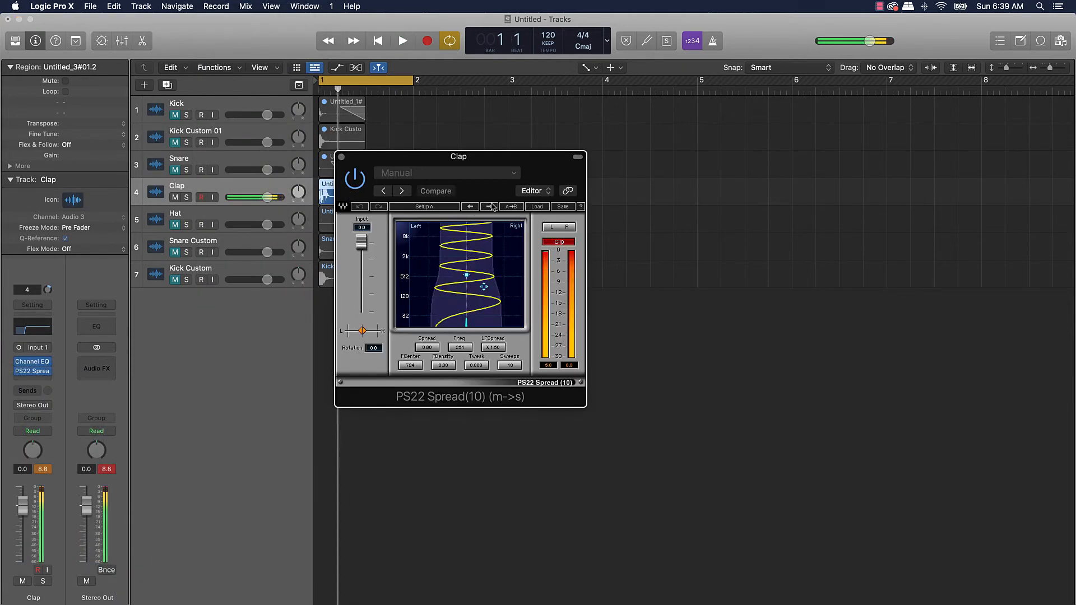
- Load the Mono Track Enhancer preset in PS22 Spread(10) and audition the clap
click(535, 207)
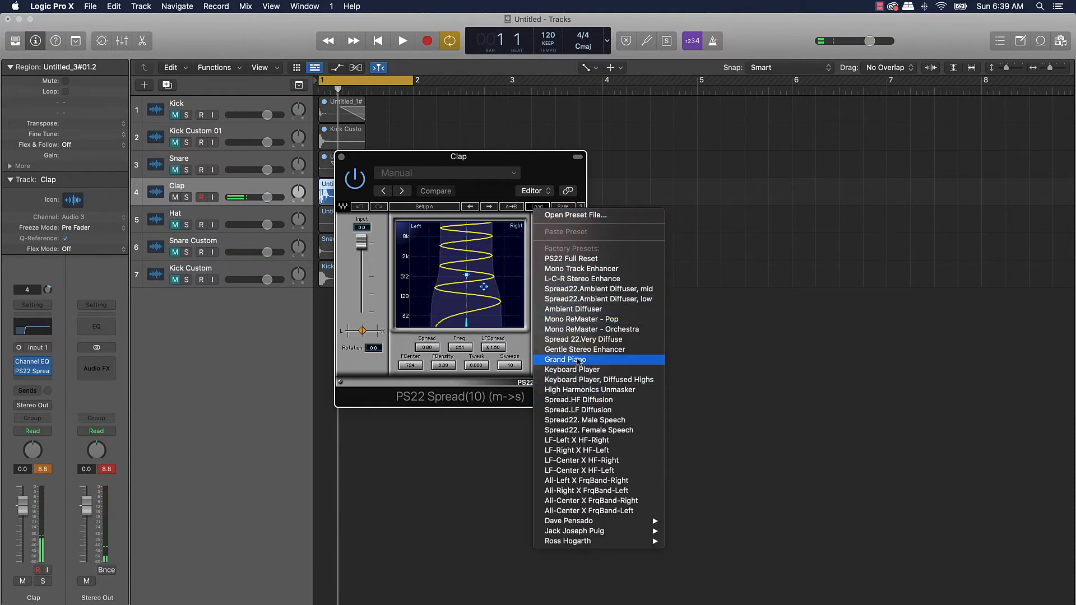
click(604, 269)
key(space)
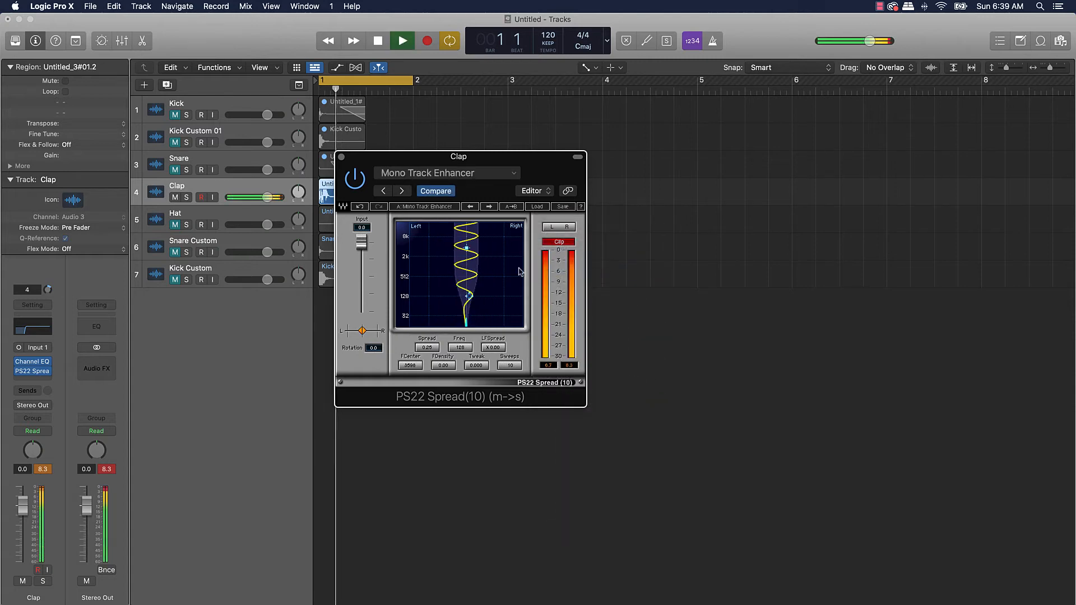
key(space)
- Insert Smack Attack (s) in stereo after PS22 Spread on the Clap track
click(45, 381)
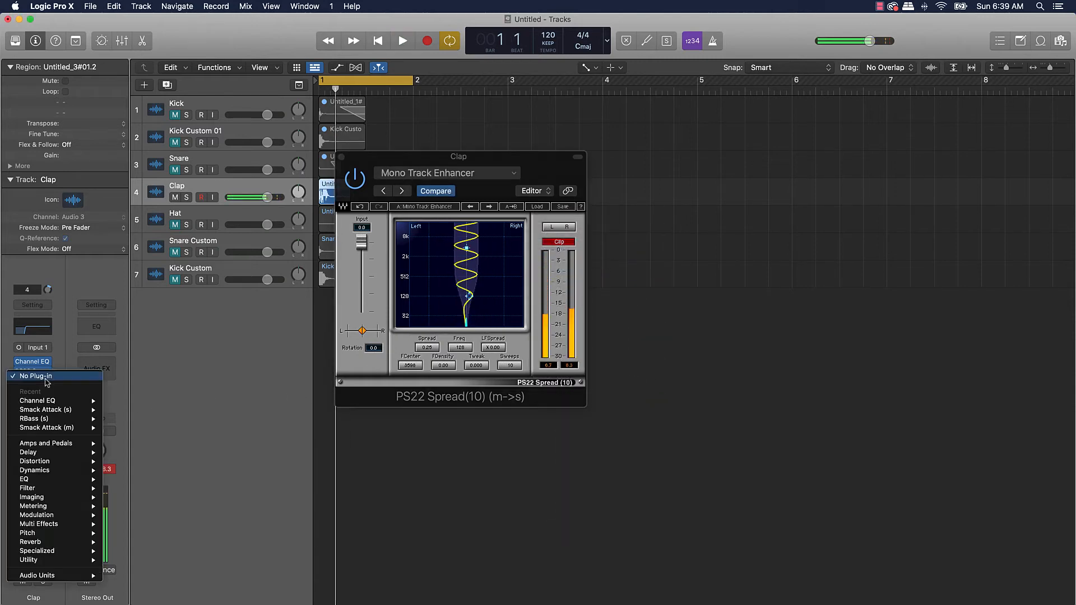
mouse_move(73, 414)
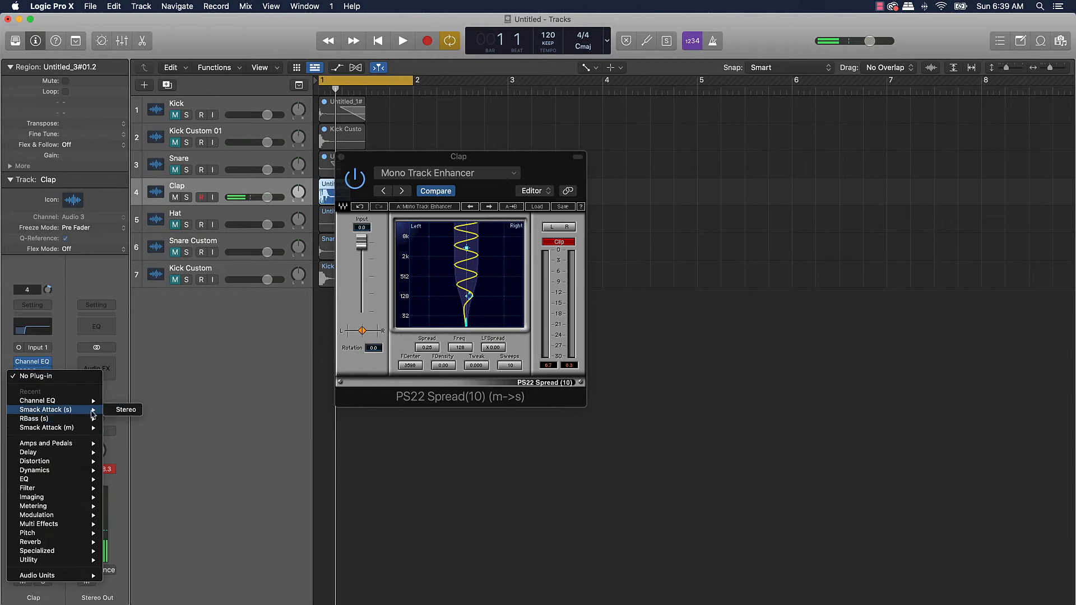
click(119, 412)
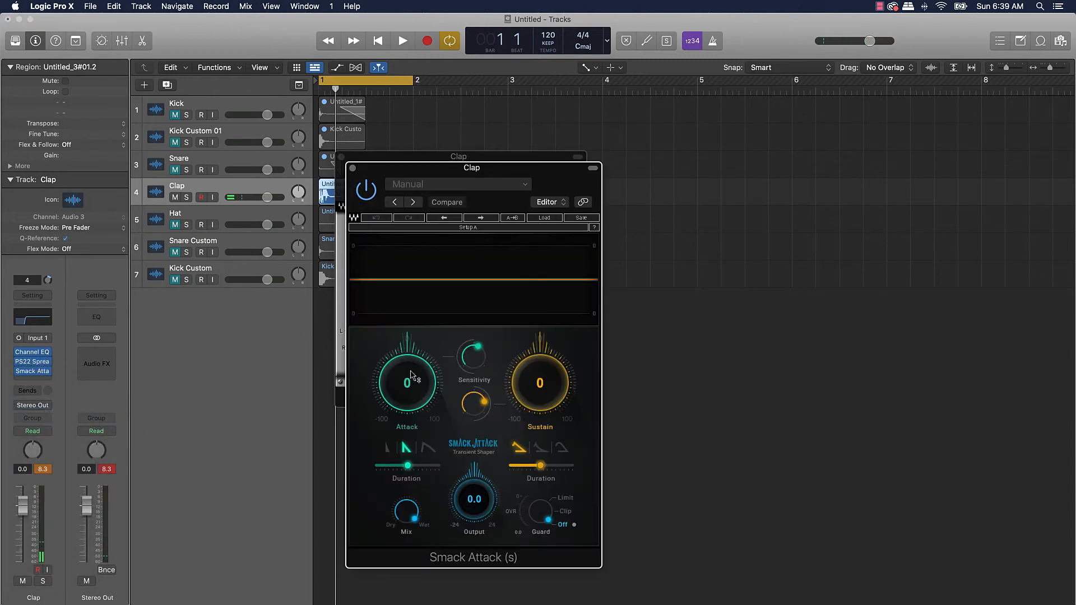
- Set Attack to 30 and Sustain to 13 in Smack Attack on the Clap track while auditioning the clap
key(space)
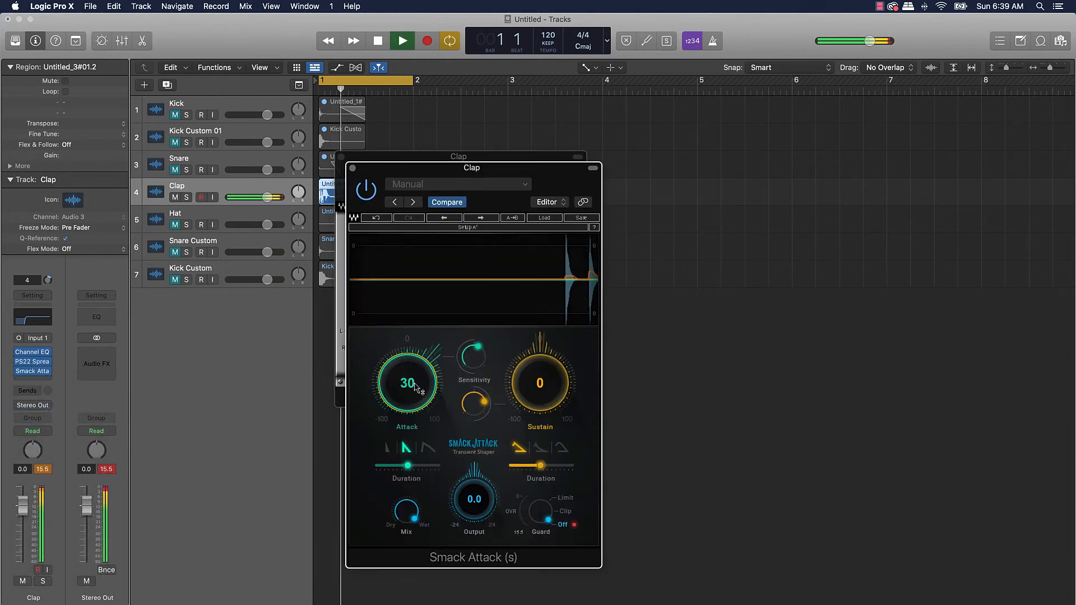
key(space)
key(space)
key(space)
mouse_move(539, 381)
mouse_down()
mouse_move(527, 371)
mouse_move(539, 339)
mouse_move(533, 367)
mouse_up()
key(space)
key(space)
key(space)
key(space)
key(space)
key(space)
key(space)
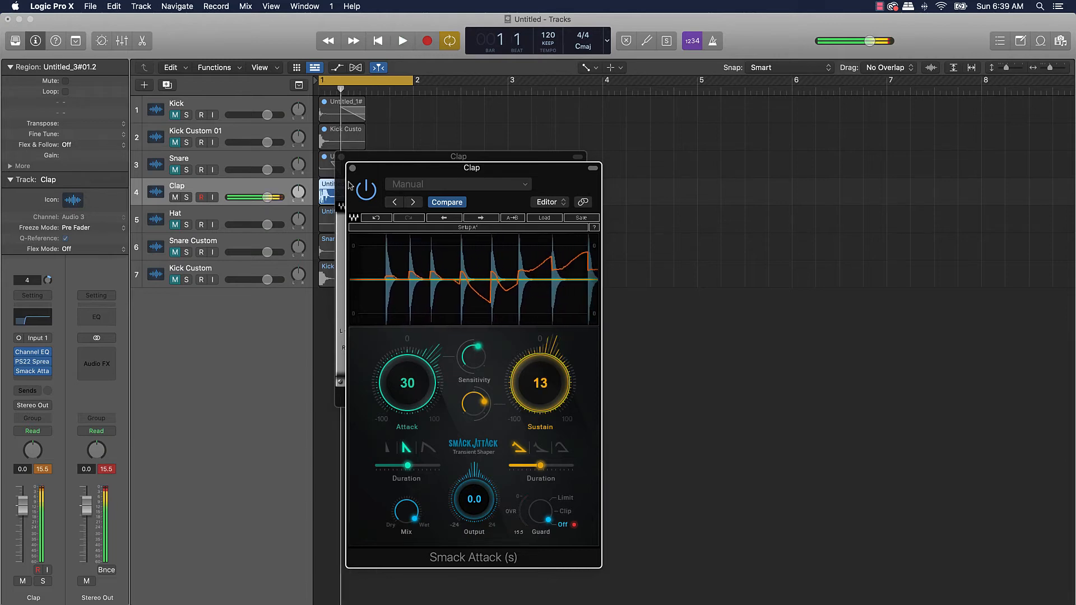
- Close the open Clap plug-in windows and audition the processed clap
click(353, 168)
click(341, 157)
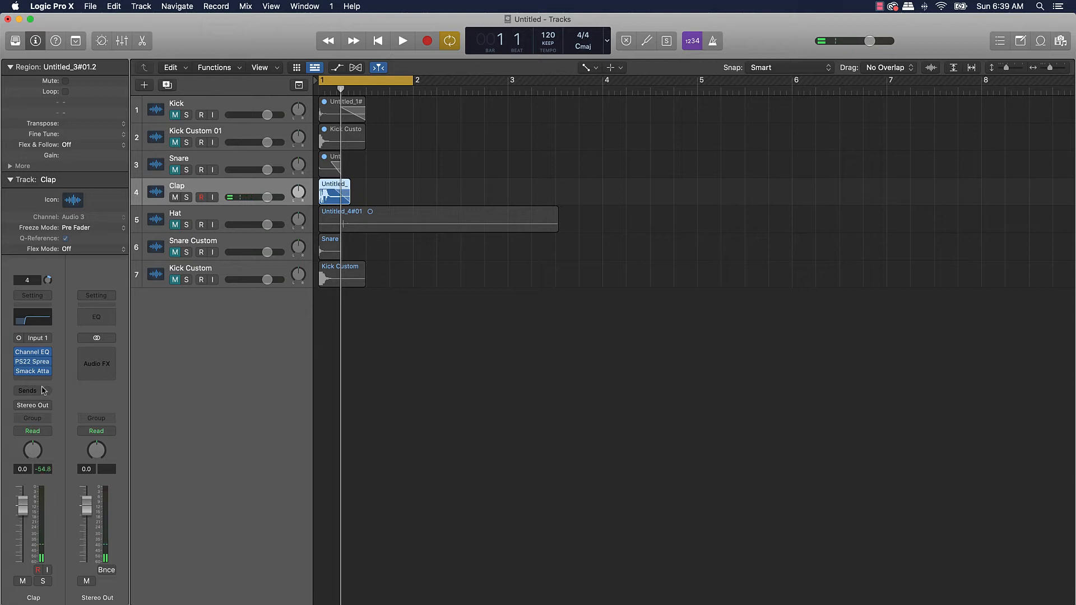
key(space)
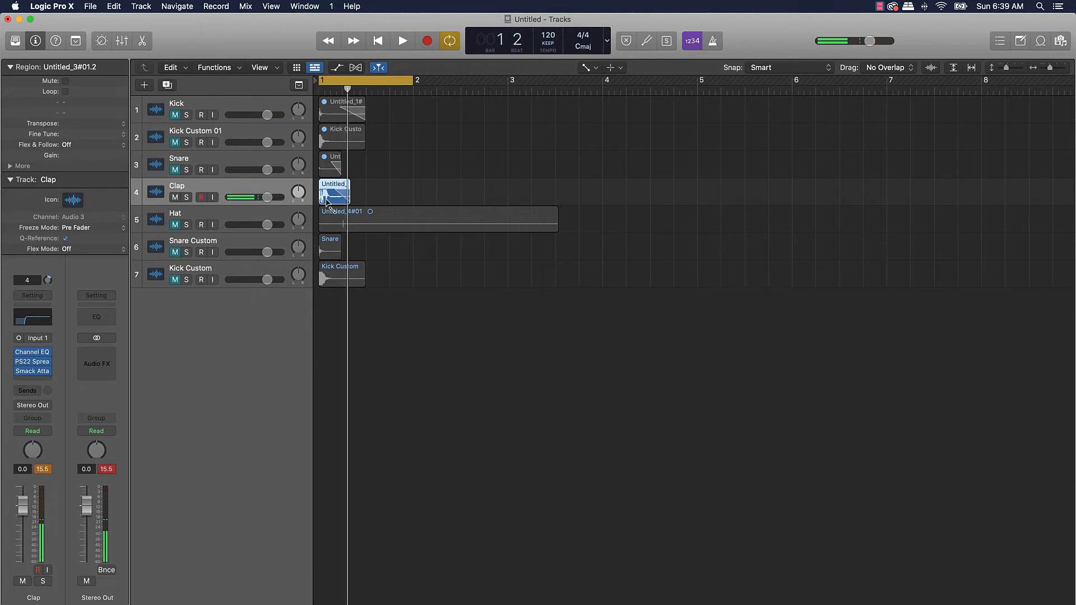
- Bounce the Clap region in place to a new track named Clap Custom and move that track below Kick Custom
key(t)
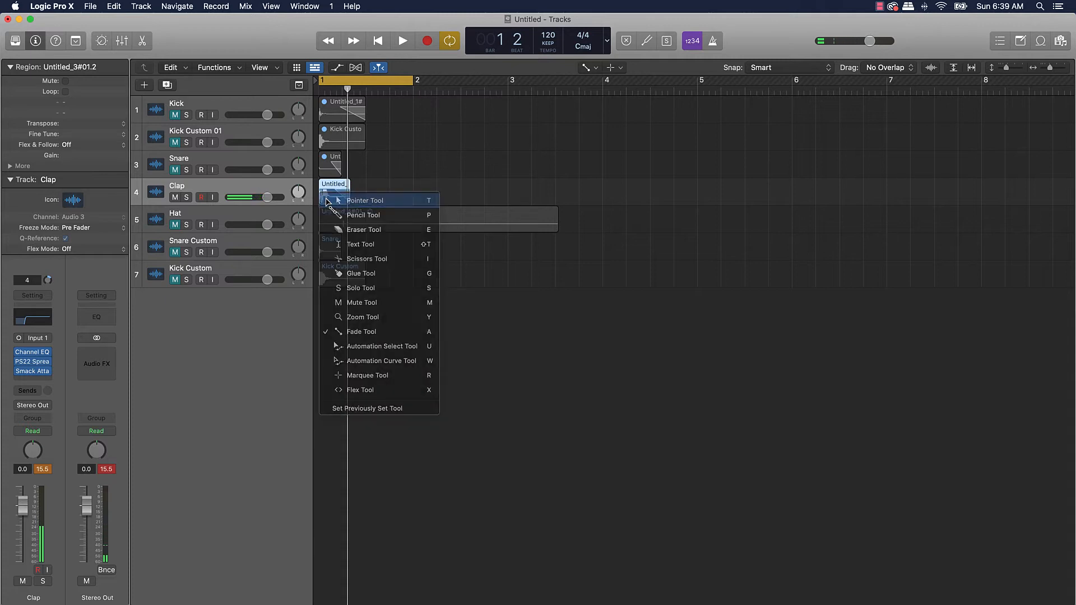
click(327, 201)
right_click(327, 202)
click(358, 202)
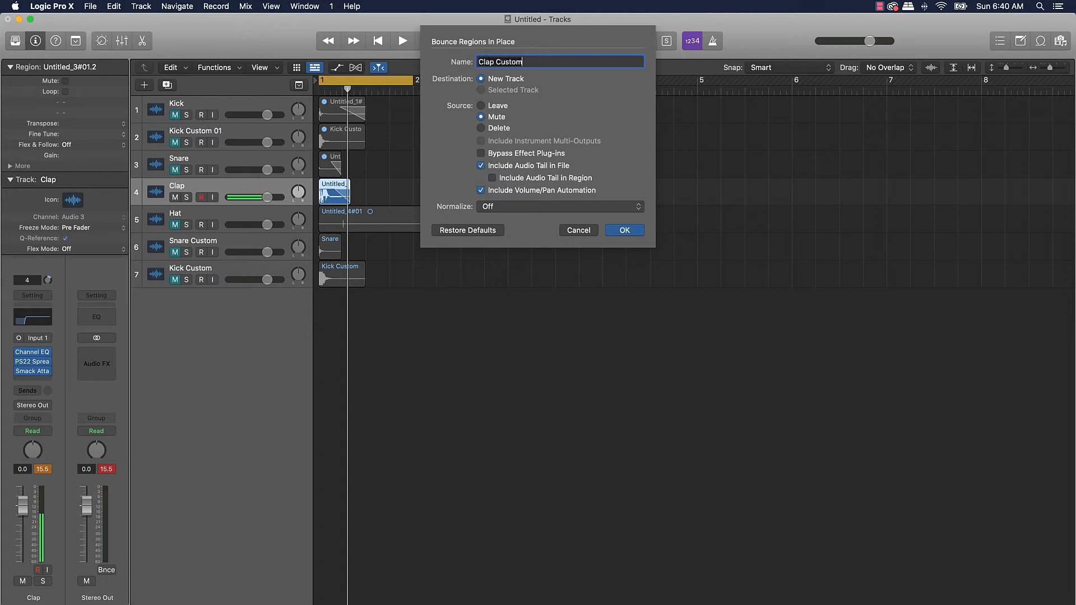
key(Return)
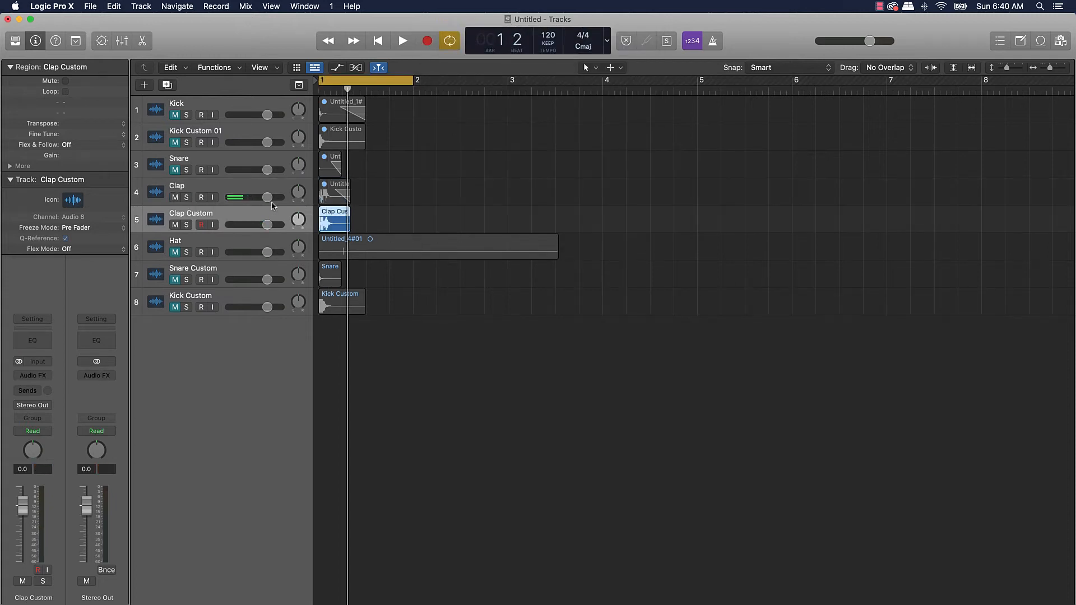
drag(252, 216, 247, 308)
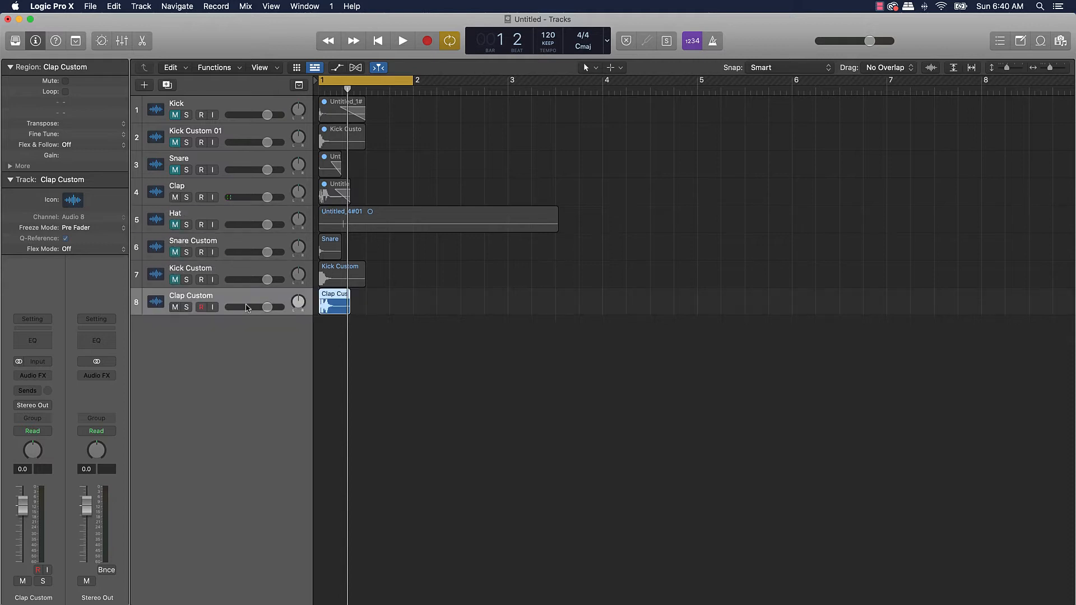
- Unmute the Hat track, mute Clap Custom, and audition the hat recording
click(214, 218)
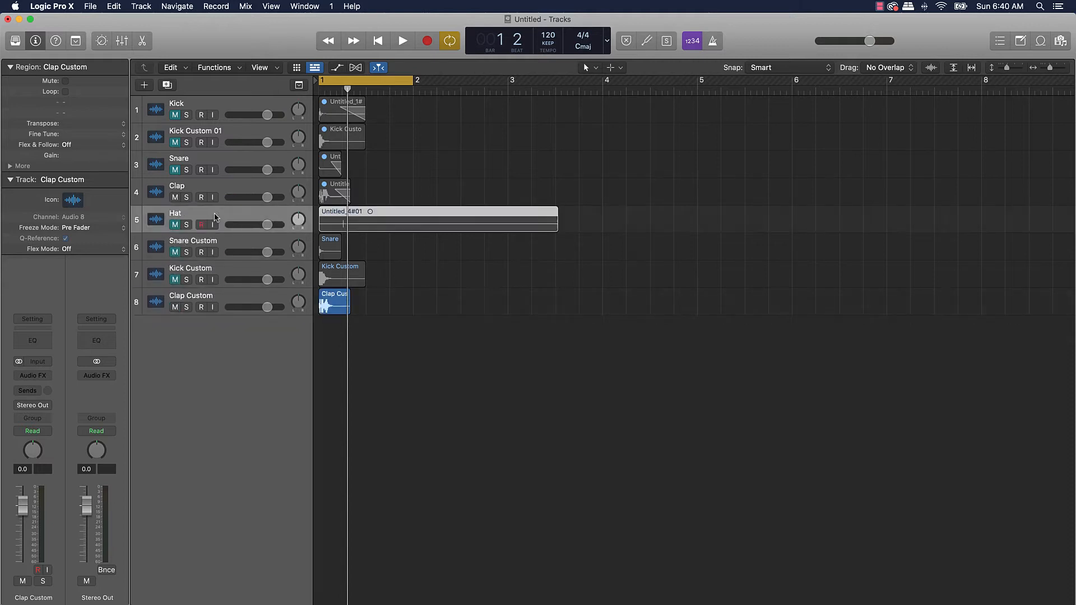
click(175, 224)
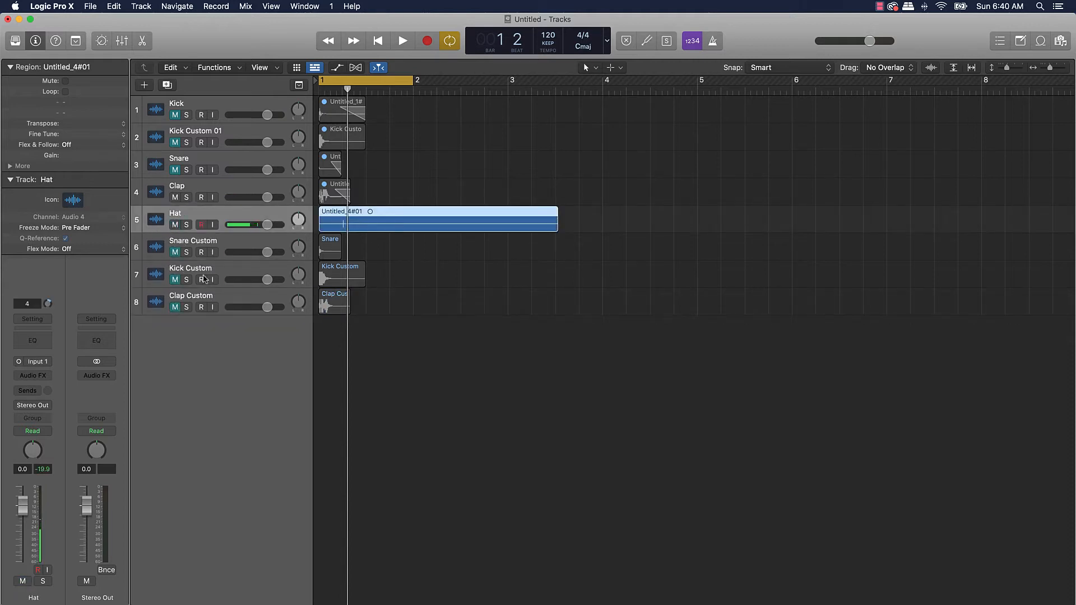
key(space)
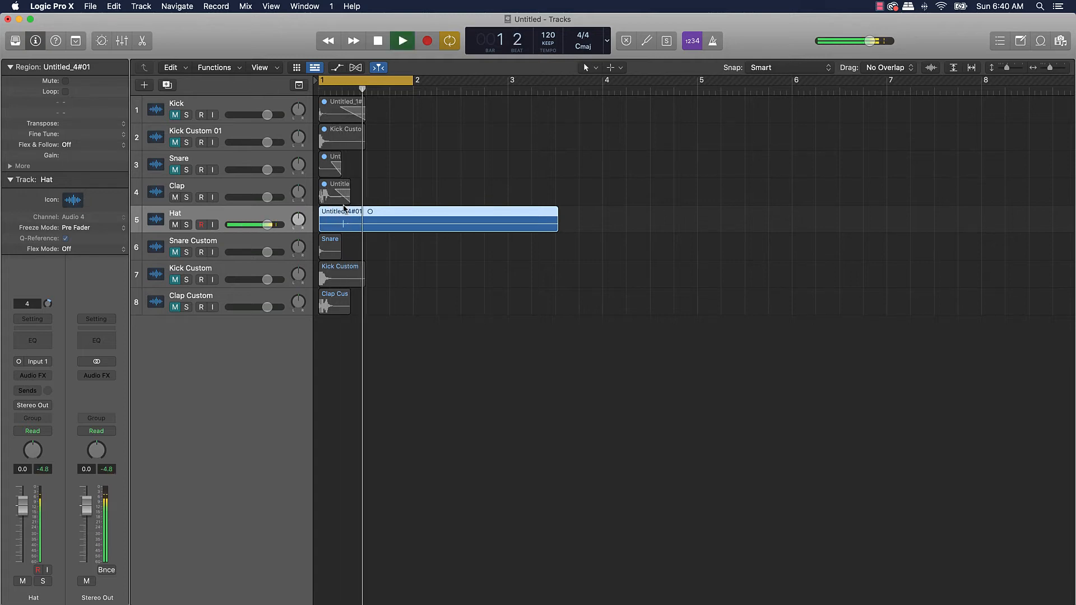
key(space)
- Split the Hat region at the start of its transient and delete the silent part before it
scroll(343, 210, up, 5)
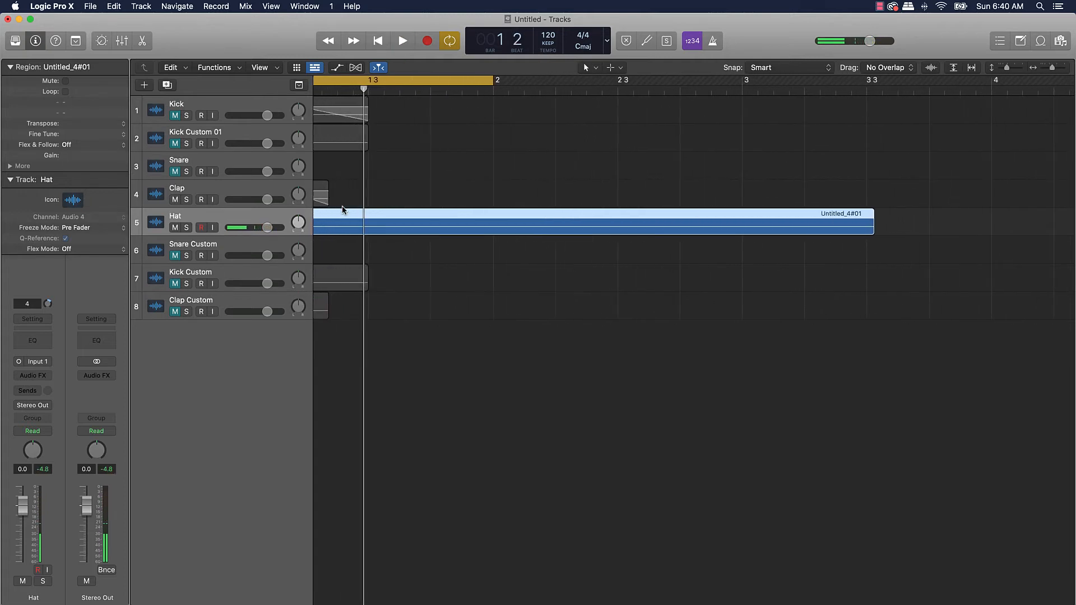
scroll(341, 208, left, 3)
mouse_move(438, 89)
mouse_down()
mouse_move(381, 89)
mouse_move(462, 95)
mouse_move(452, 101)
mouse_up()
scroll(394, 148, up, 5)
scroll(393, 147, up, 3)
scroll(419, 93, up, 5)
key(super+t)
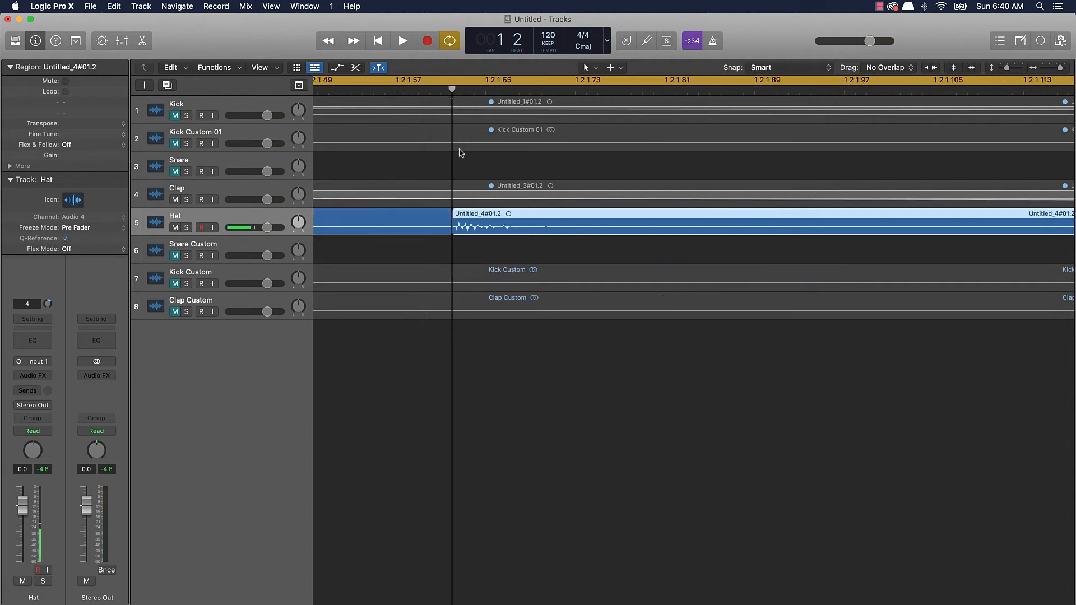
click(434, 238)
click(439, 230)
key(Delete)
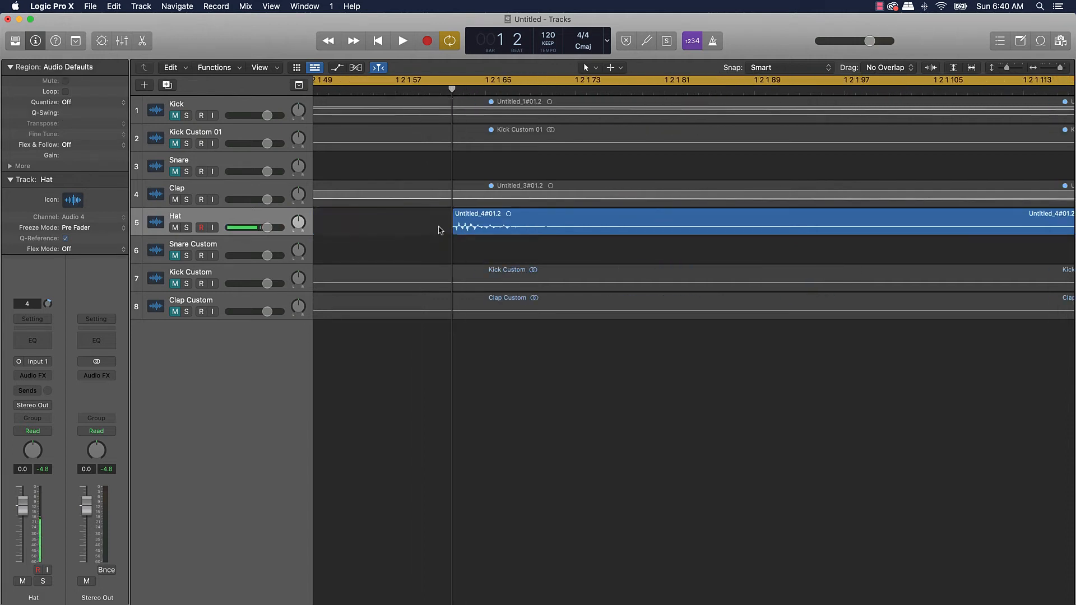
- Move the trimmed Hat region to the start of bar 1
scroll(455, 222, down, 10)
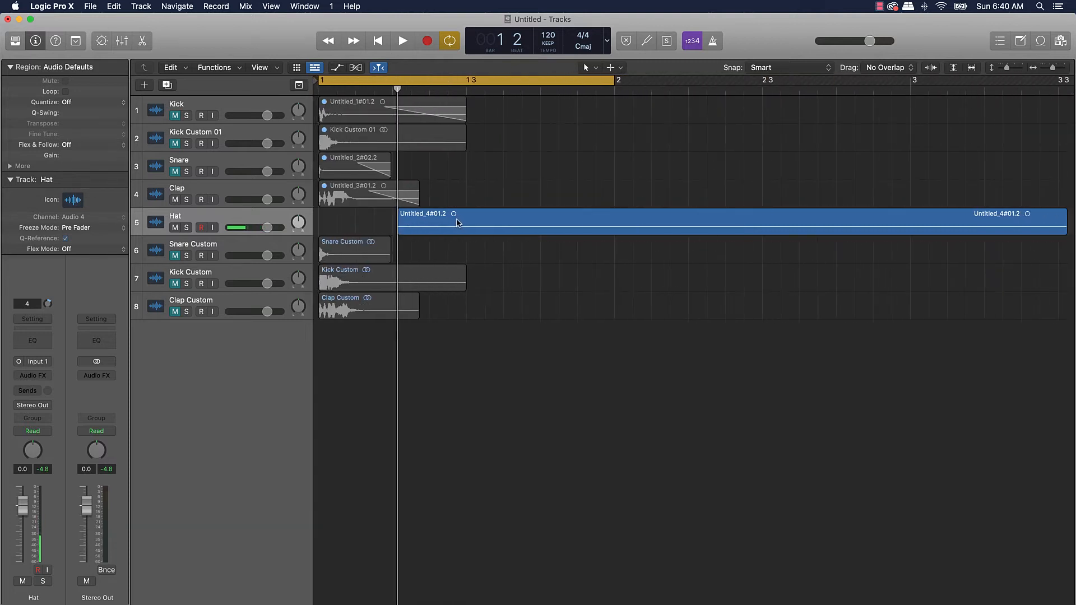
scroll(457, 222, down, 3)
drag(455, 222, 395, 221)
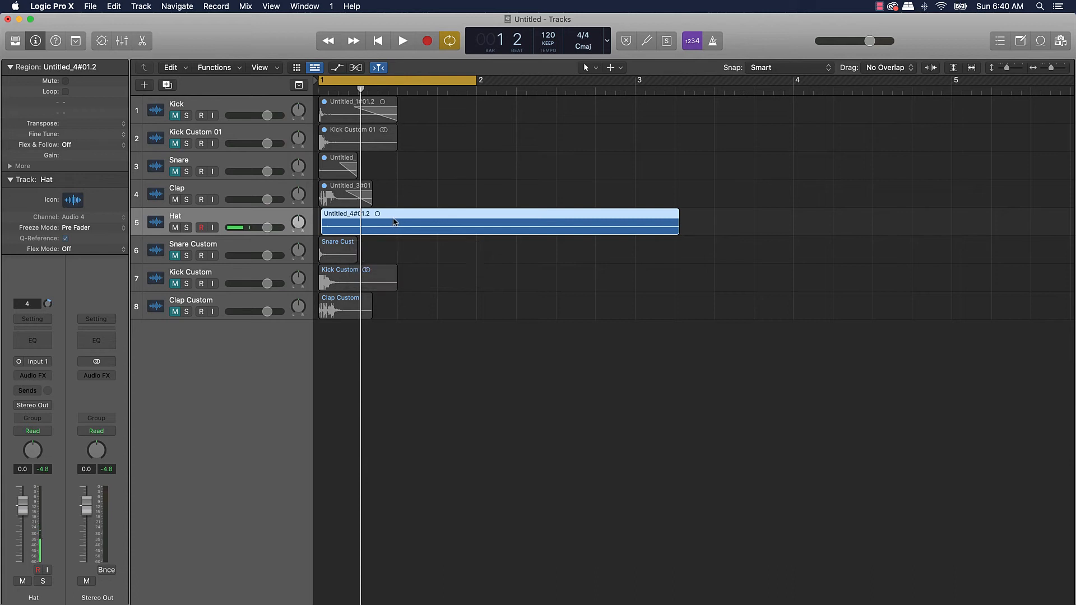
key(semicolon)
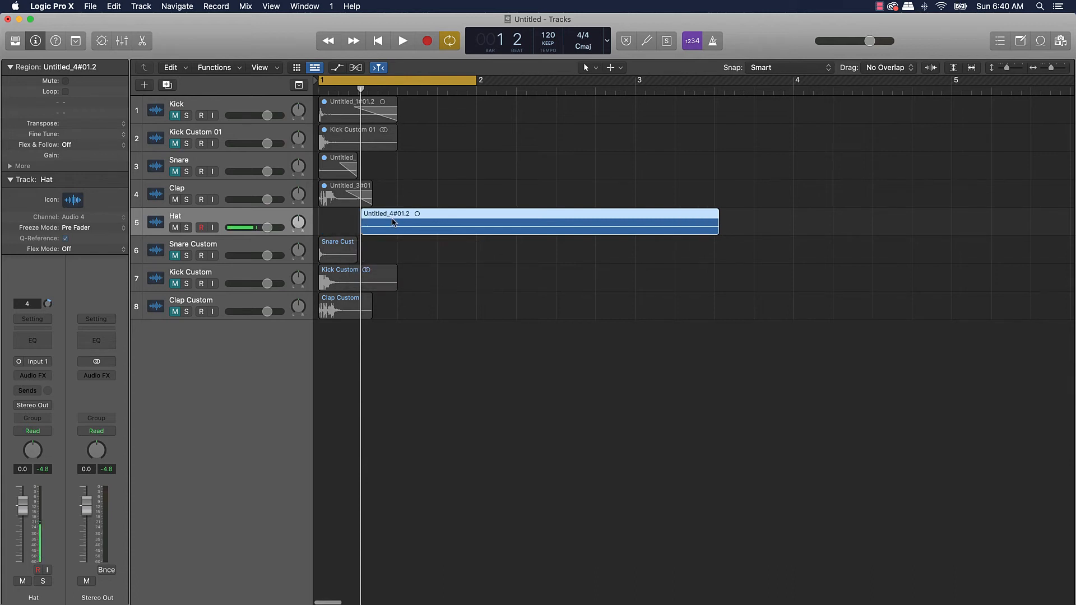
key(semicolon)
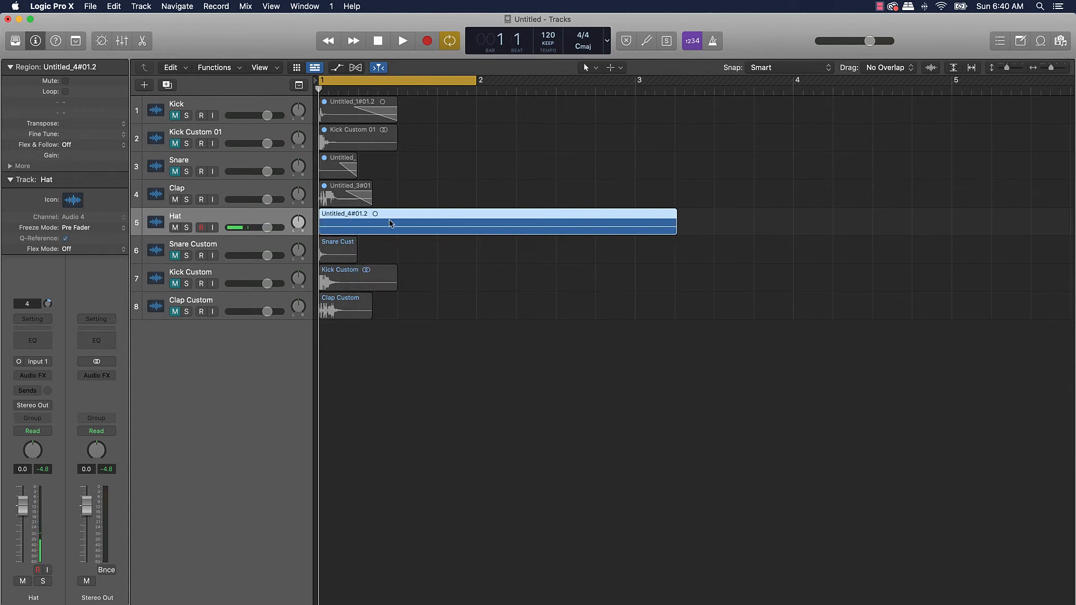
- Shorten the Hat region to end just past beat 2 of bar 1 and audition it
drag(672, 230, 354, 253)
key(super+Right)
key(super+Right)
key(super+Right)
key(super+Right)
key(super+Right)
key(super+Right)
key(super+Right)
key(super+Right)
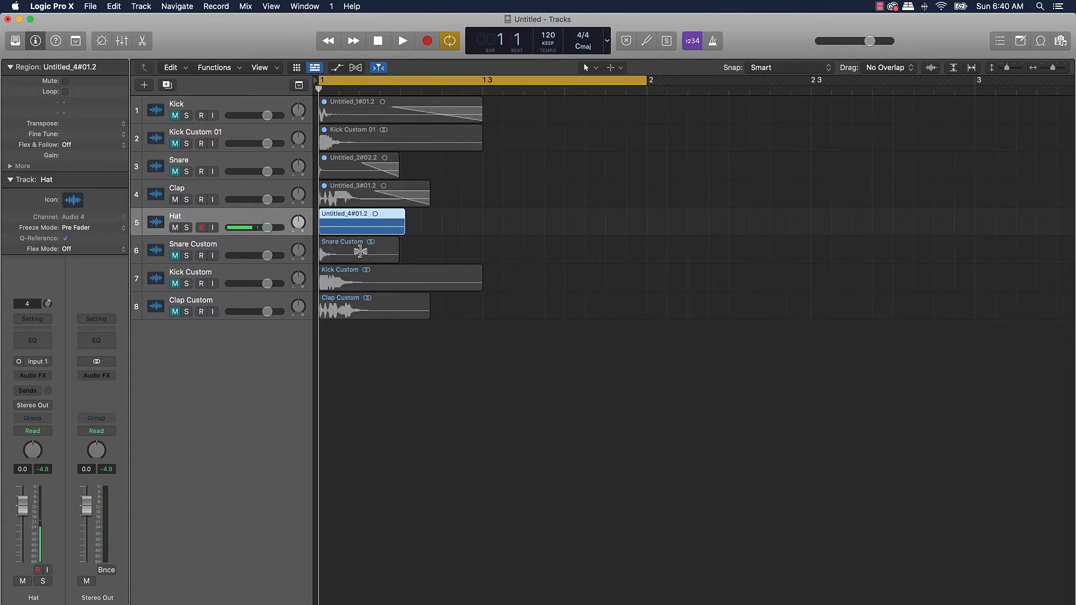
key(super+Right)
key(space)
key(space)
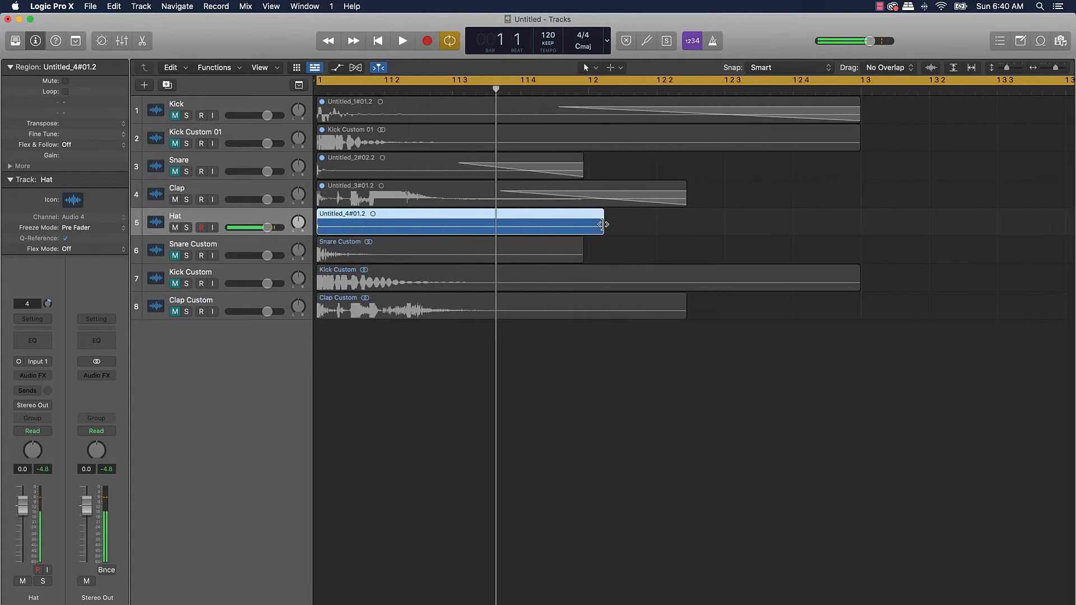
- Trim the end of the Hat region further to about 1 1 3 and listen to the result
drag(600, 227, 451, 223)
key(space)
key(space)
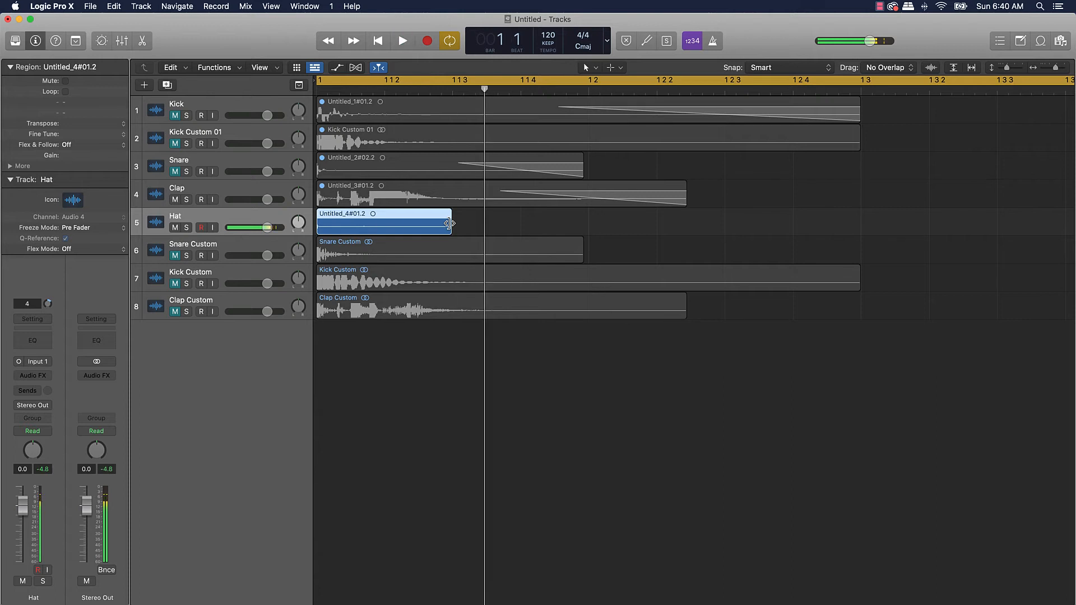
- Add a curved fade-out to the end of the Hat region with the Fade Tool, audition it, and return to the Pointer Tool
key(t)
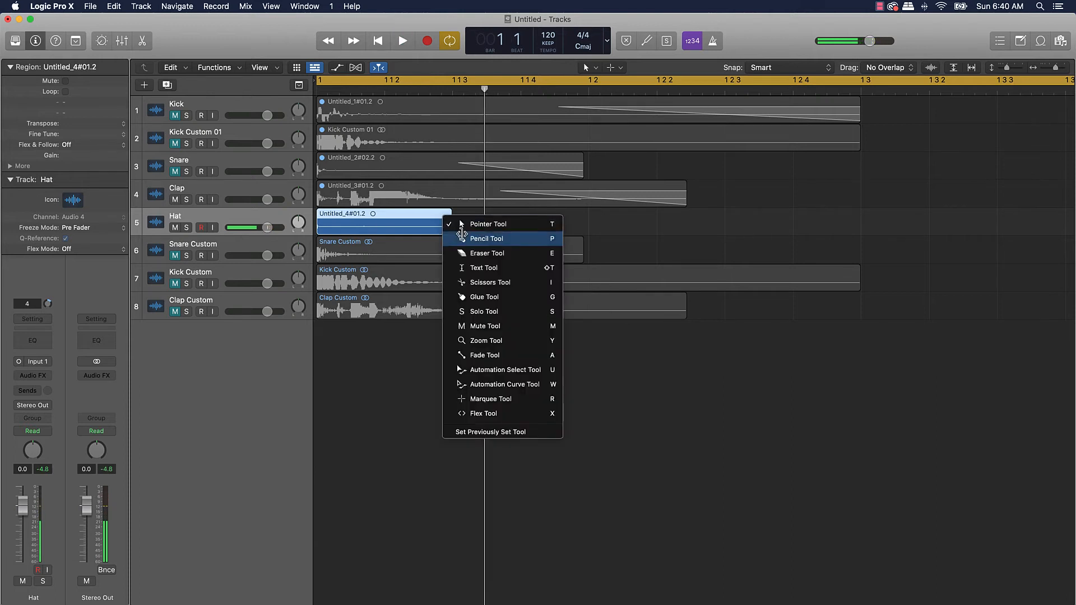
click(484, 355)
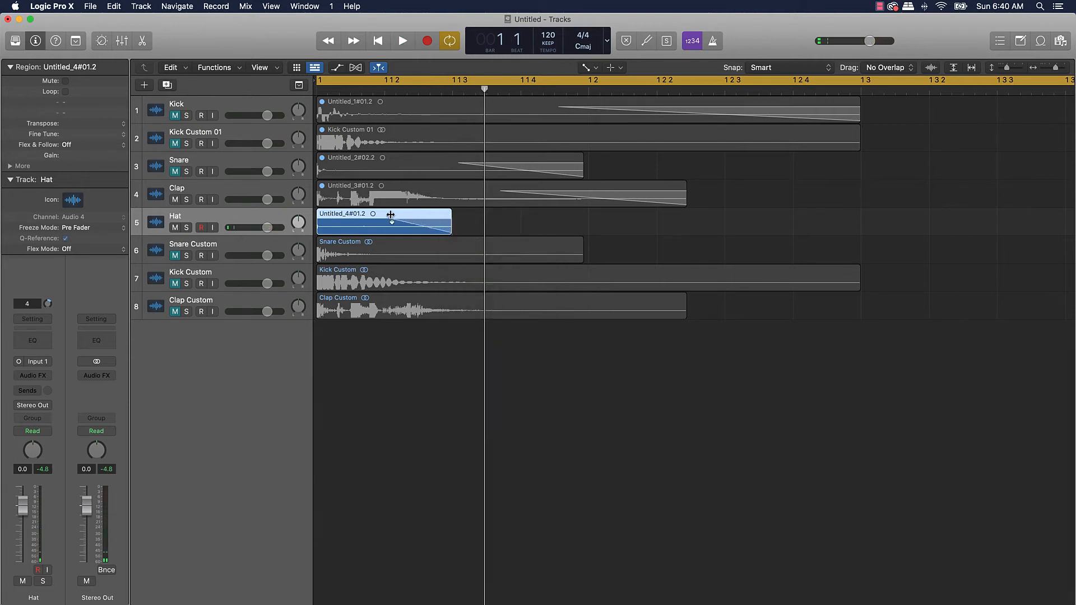
key(space)
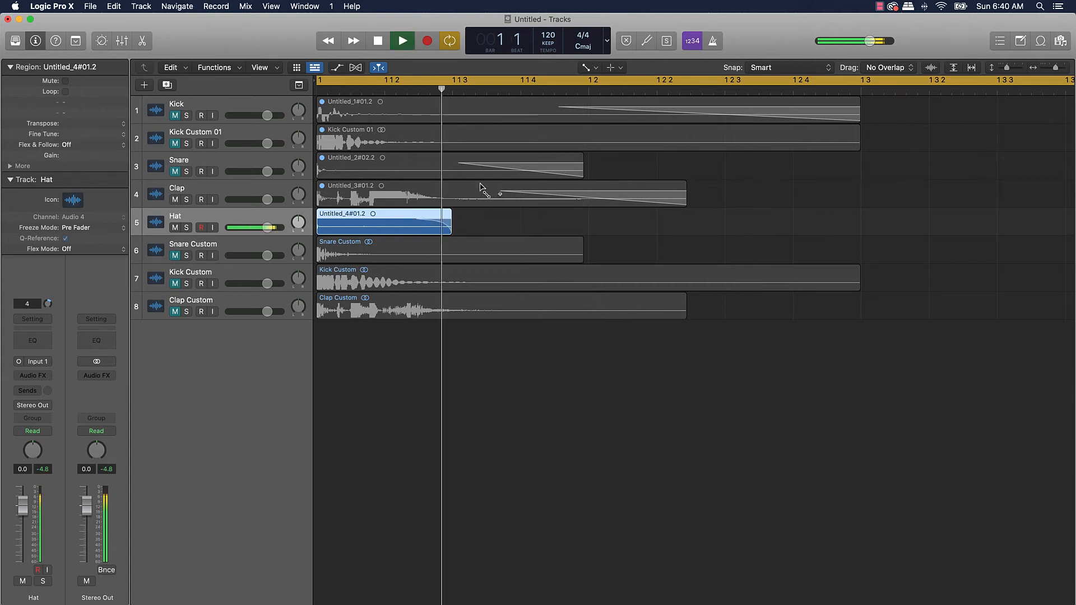
key(space)
key(t)
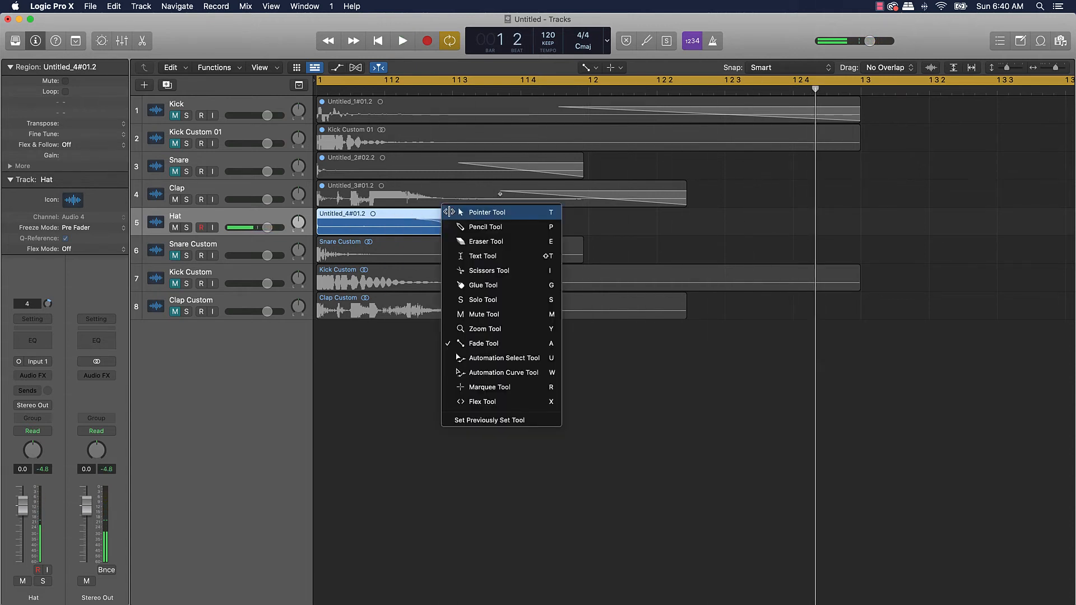
key(t)
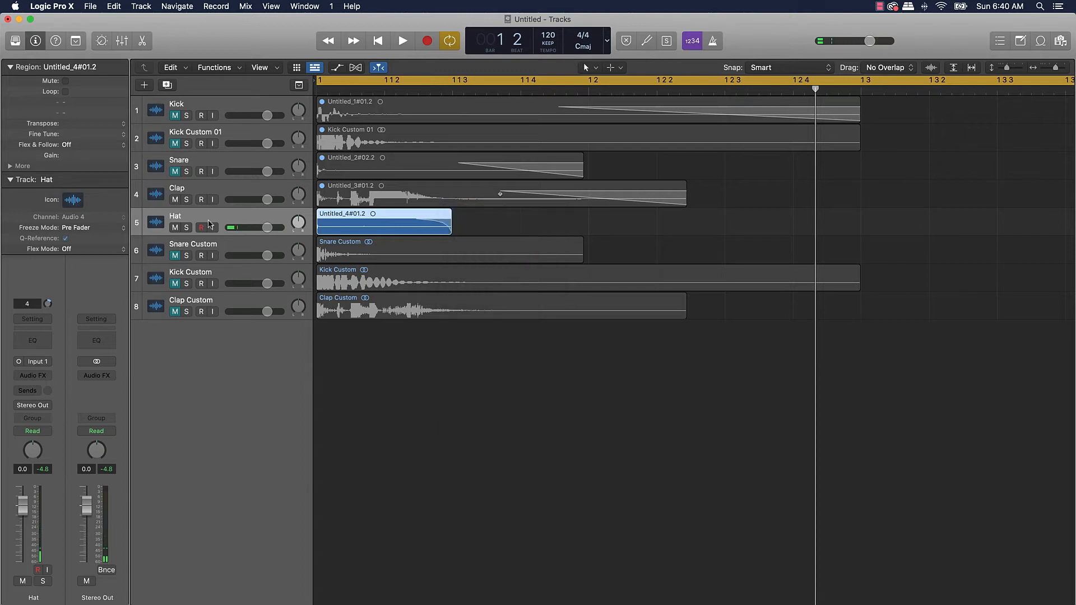
- Add a Channel EQ to the Hat track and enable its low-cut filter at 63.5 Hz with a 48 dB/Oct slope while auditioning
click(45, 340)
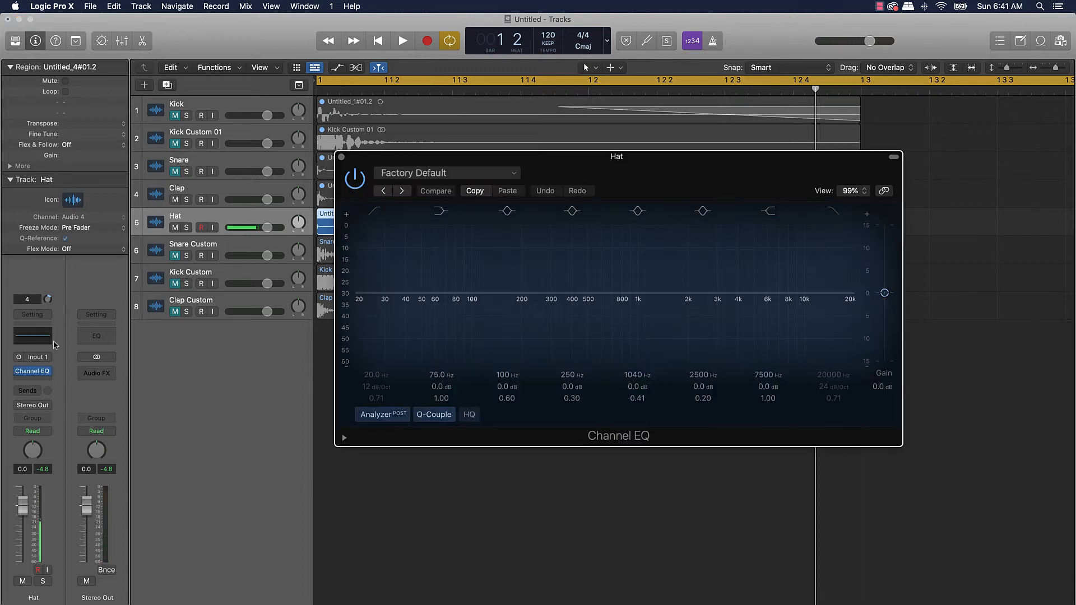
click(377, 212)
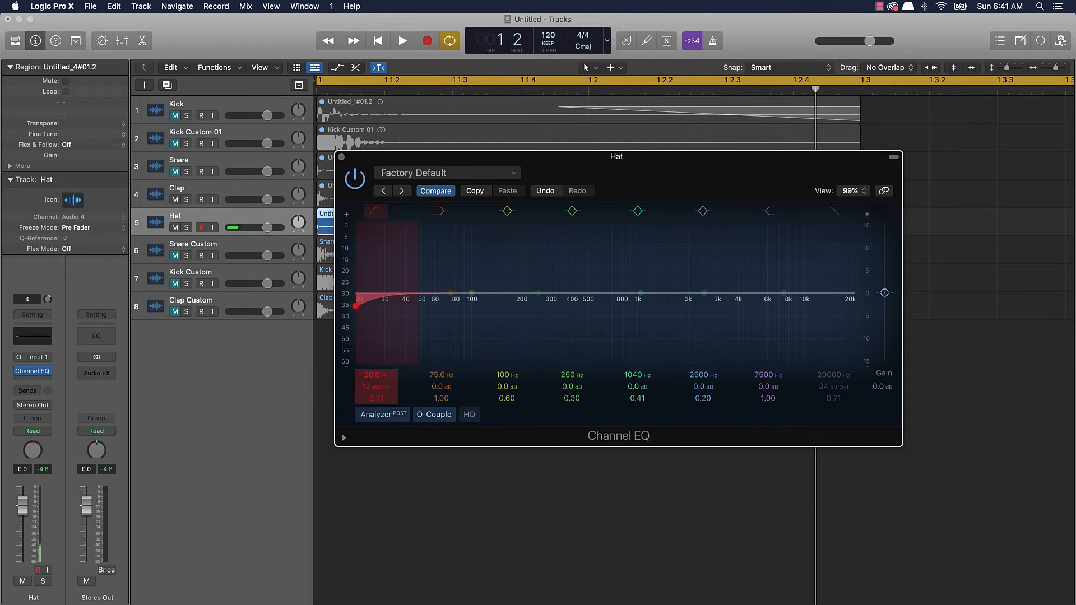
key(space)
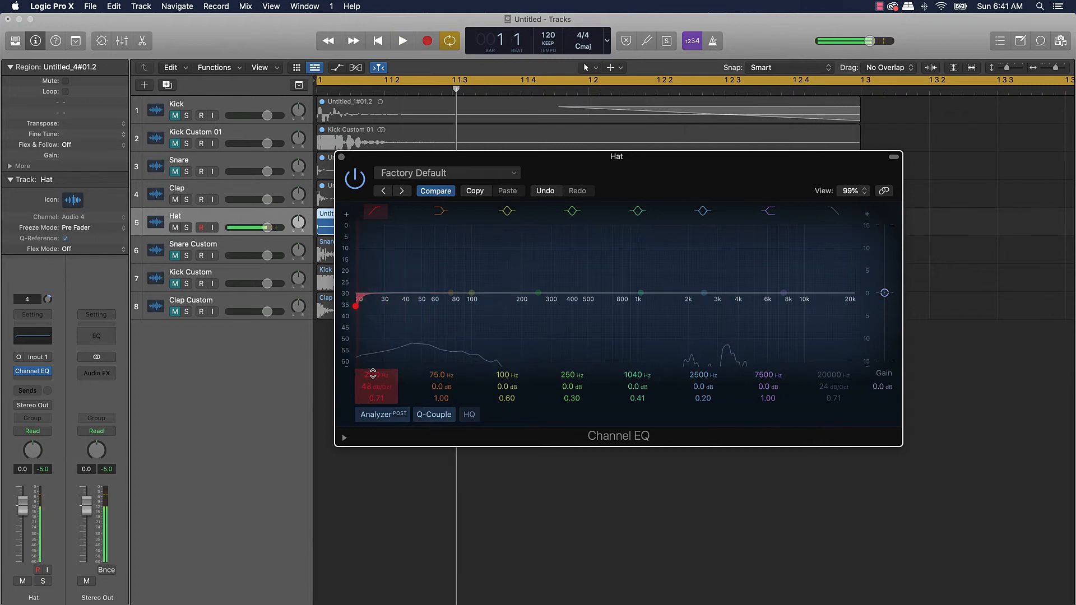
mouse_move(361, 373)
mouse_down()
mouse_move(375, 379)
mouse_move(376, 366)
mouse_move(375, 380)
mouse_up()
key(space)
key(space)
key(space)
key(space)
key(space)
- Move the 1040 Hz EQ band to 4220 Hz, boost it by 8.5 dB, and audition the hat
drag(641, 293, 740, 247)
key(space)
key(space)
key(space)
key(space)
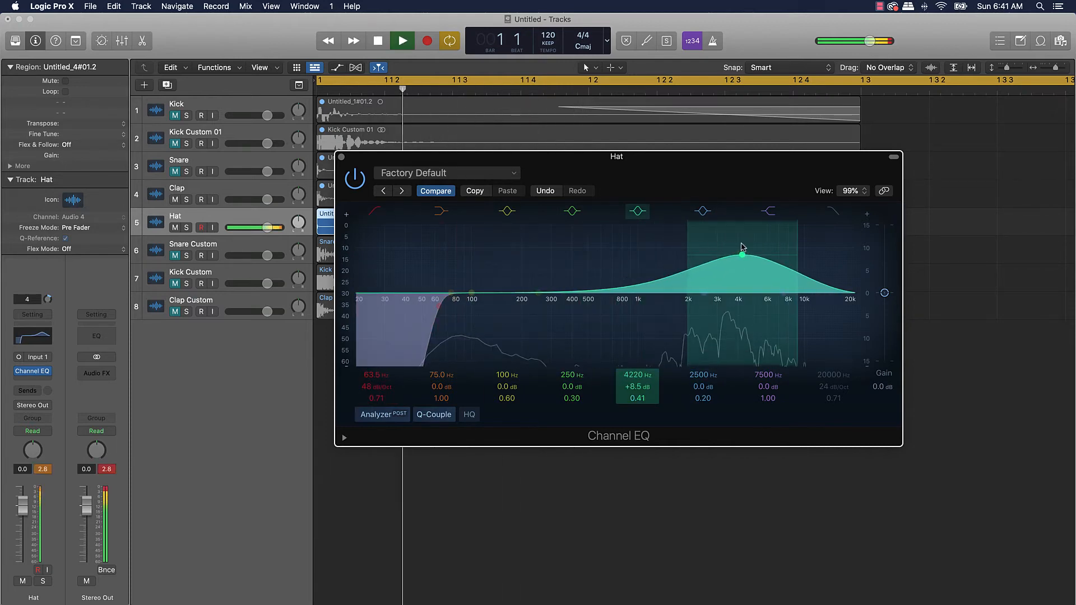
key(space)
key(space)
key(space)
key(space)
key(space)
key(space)
key(space)
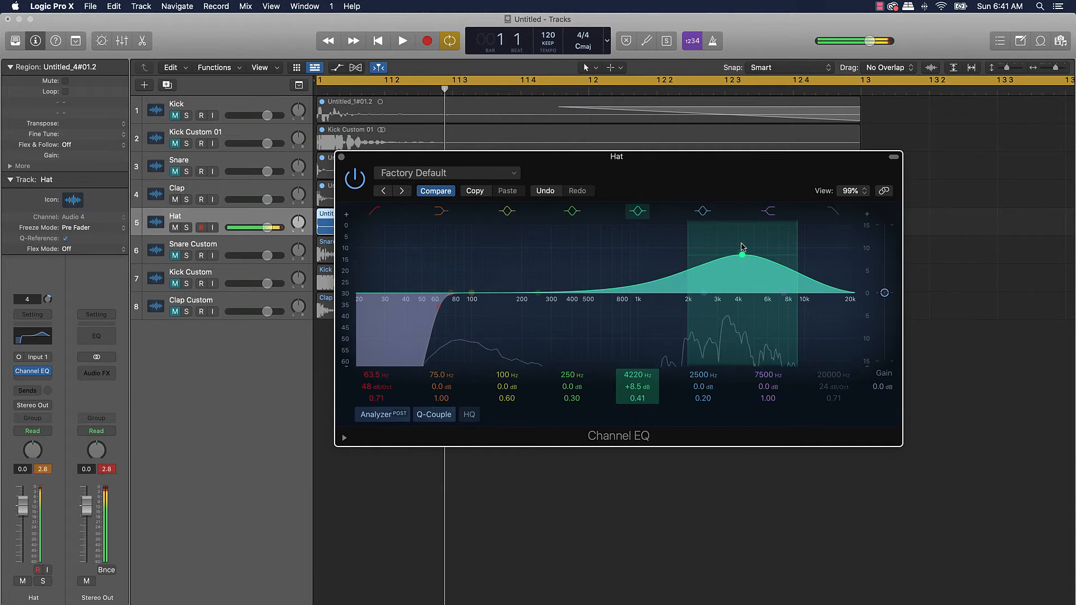
key(space)
key(space)
key(space)
- Enable the Channel EQ's high-cut filter at 20000 Hz with a 24 dB/Oct slope while auditioning the hat
click(835, 213)
key(space)
key(space)
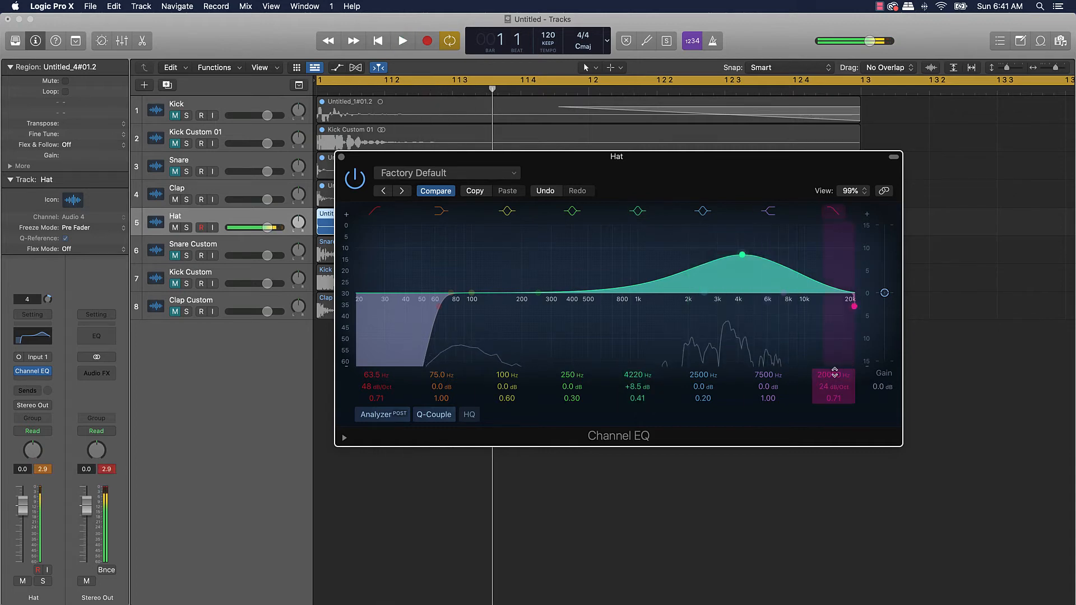
mouse_move(834, 372)
mouse_down()
mouse_move(834, 394)
mouse_move(834, 371)
mouse_up()
key(space)
key(space)
key(space)
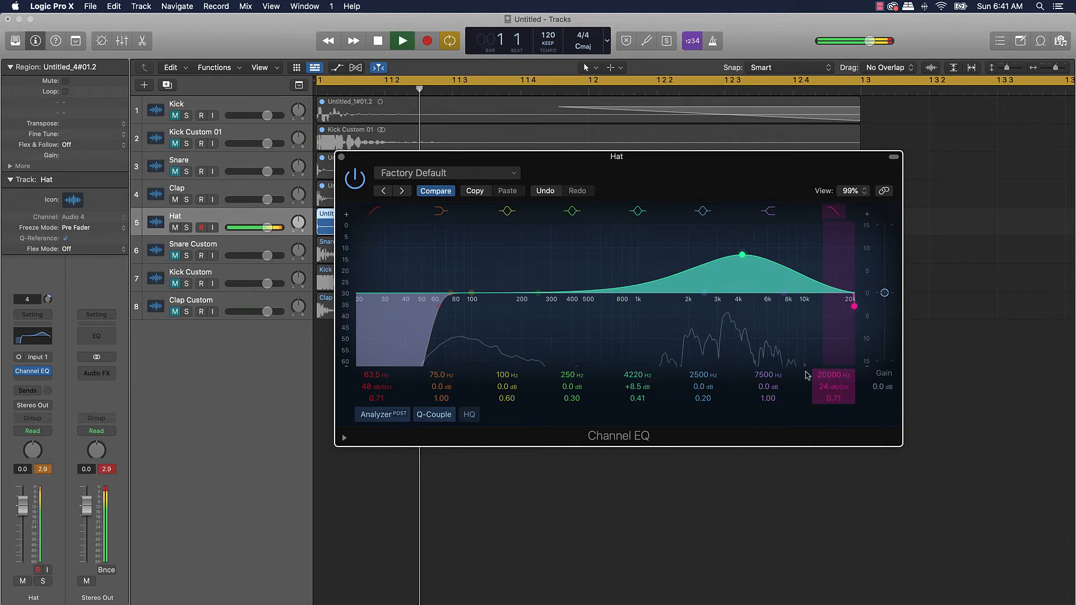
- Move the 250 Hz EQ band to 362 Hz with a 6.2 dB cut, stop playback and close the Channel EQ
drag(538, 293, 565, 321)
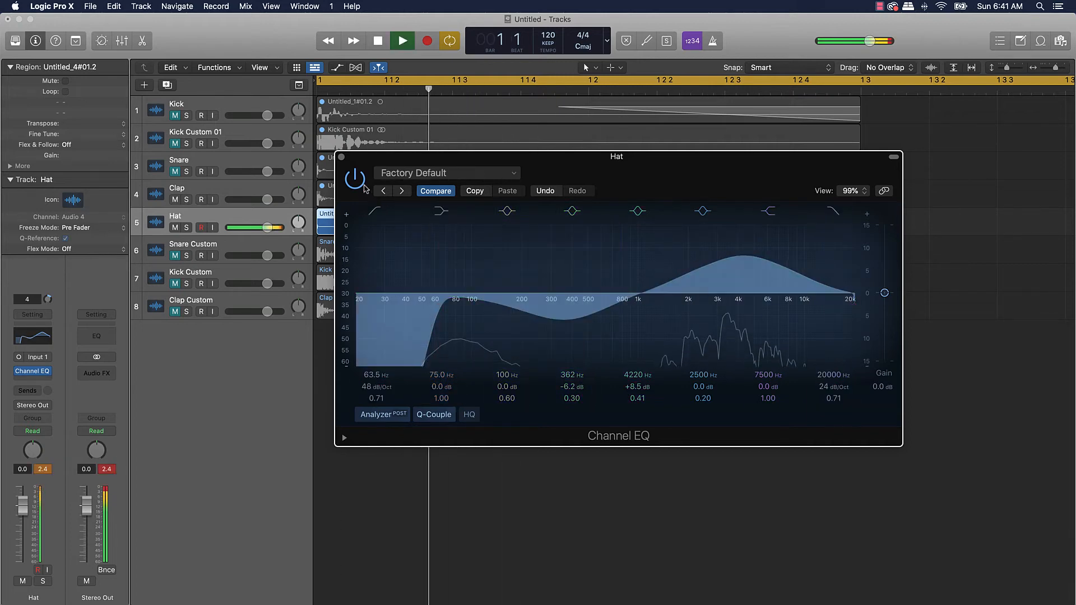
key(space)
click(341, 158)
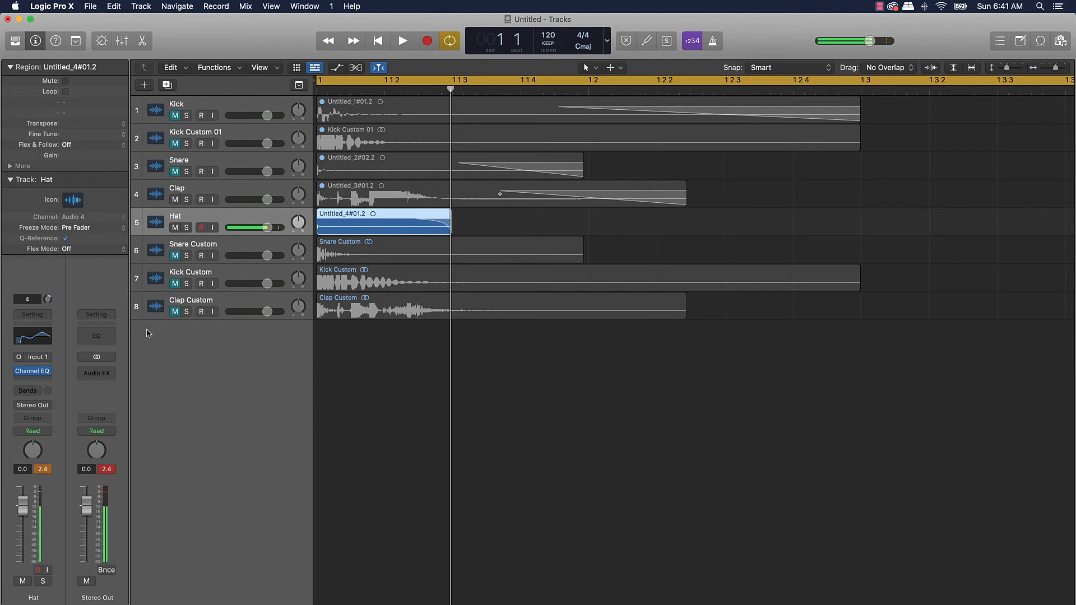
- Insert the mono-to-stereo PS22 Spread(10) plug-in after the Channel EQ on the Hat track and audition it
click(25, 377)
mouse_move(58, 420)
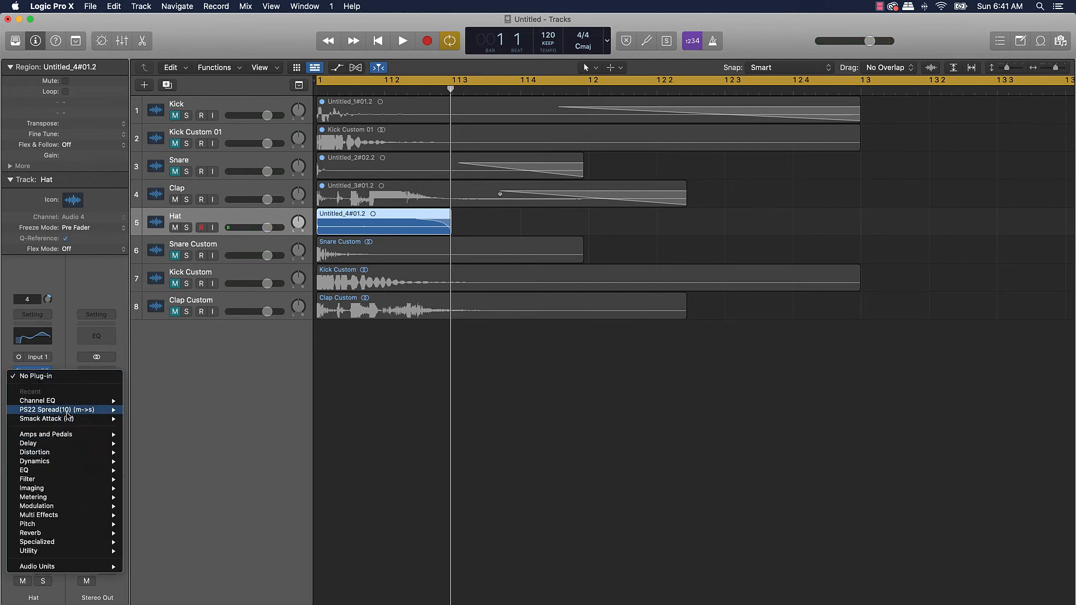
click(153, 414)
key(space)
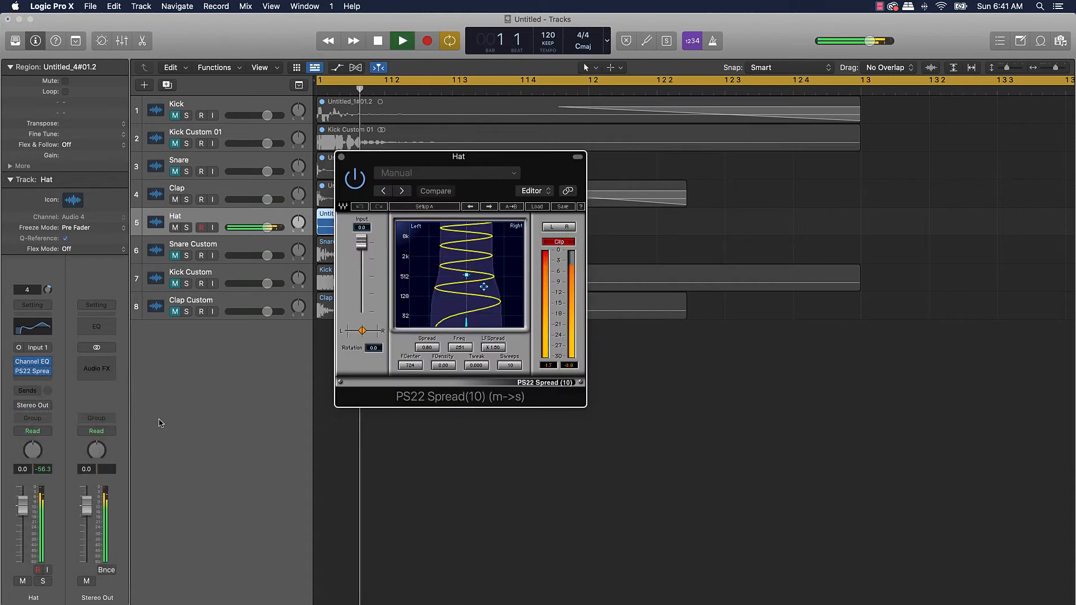
key(space)
key(space)
- Load the Mono Track Enhancer preset in PS22 Spread and audition the hat
click(538, 207)
key(space)
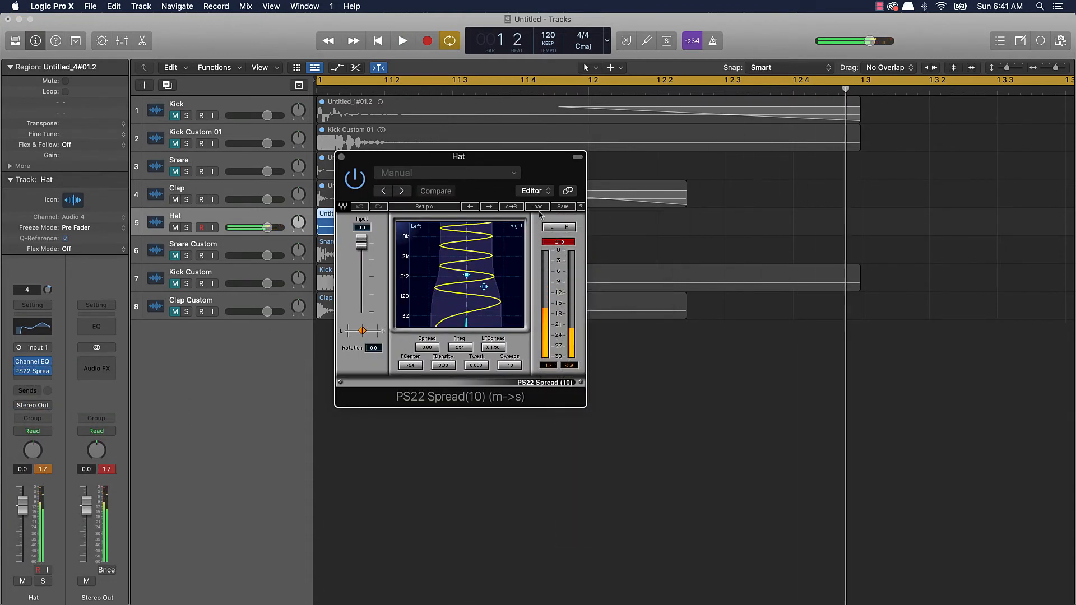
click(536, 207)
click(575, 274)
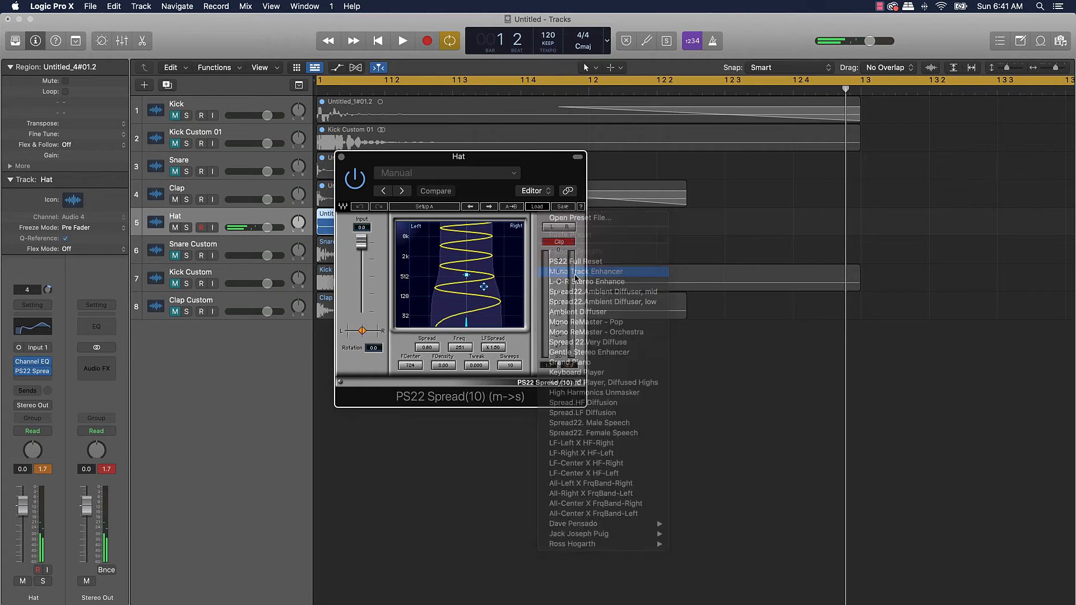
key(space)
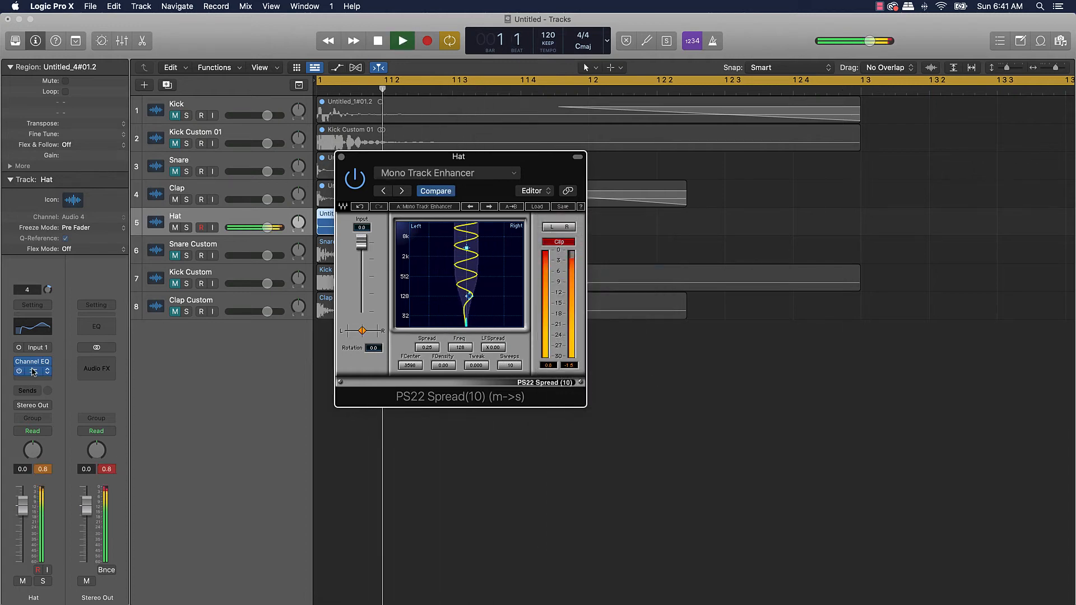
key(space)
- Insert a stereo Pitch Shifter after PS22 Spread on the Hat track and start playback
click(49, 380)
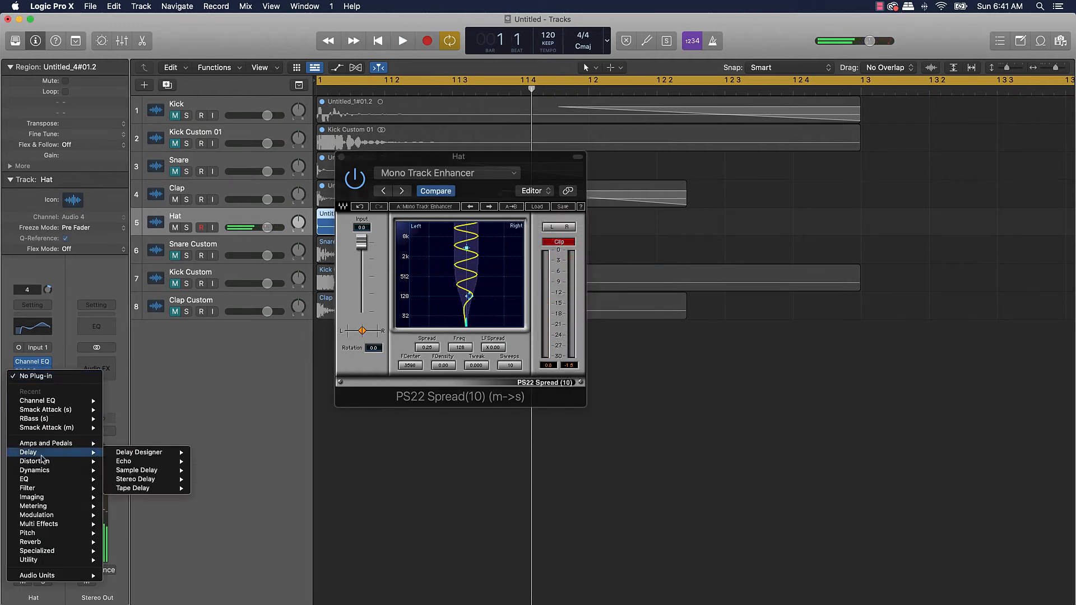
mouse_move(54, 514)
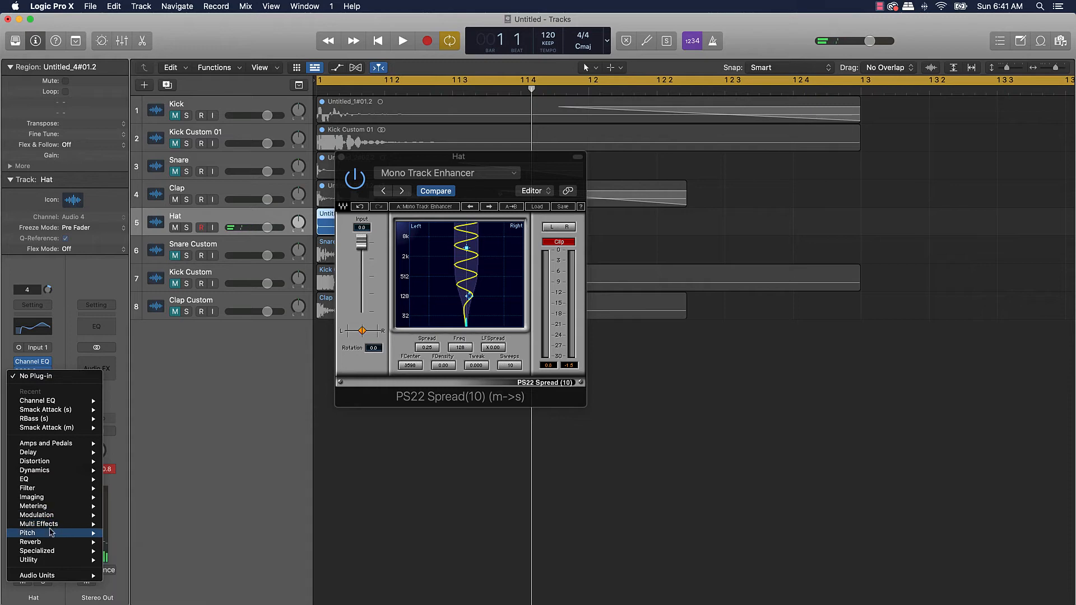
mouse_move(66, 533)
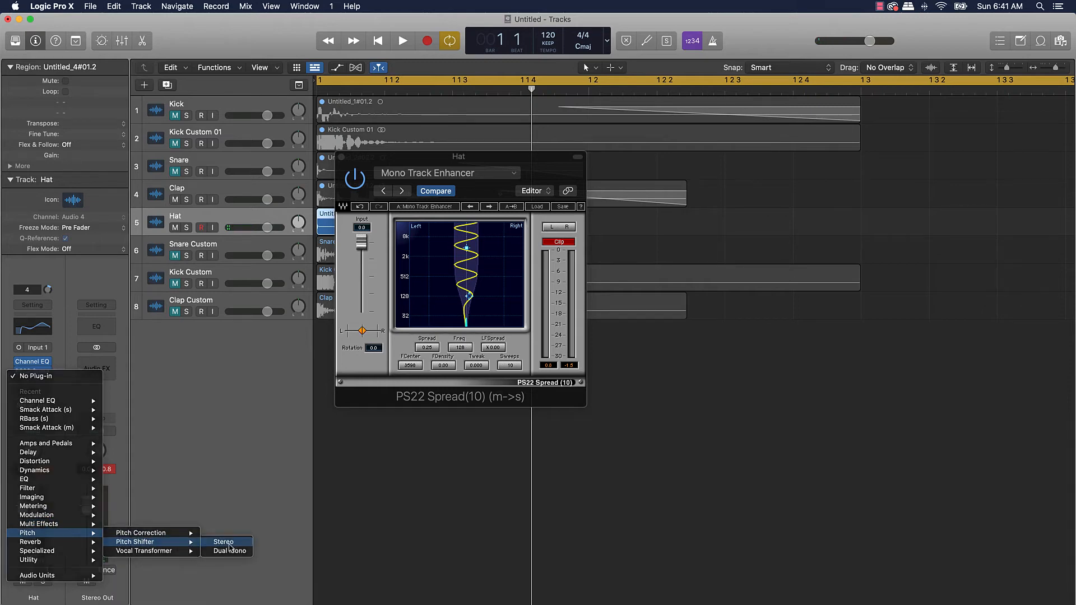
click(224, 542)
key(space)
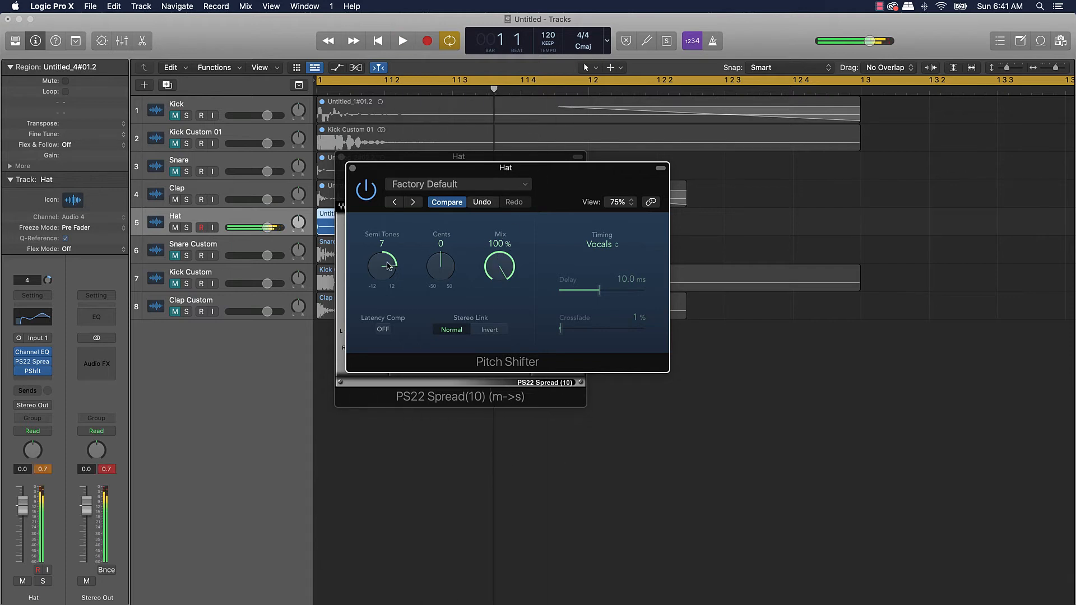
- Try the Pitch Shifter at 1 semitone and 36 cents while auditioning the hat
drag(386, 265, 447, 273)
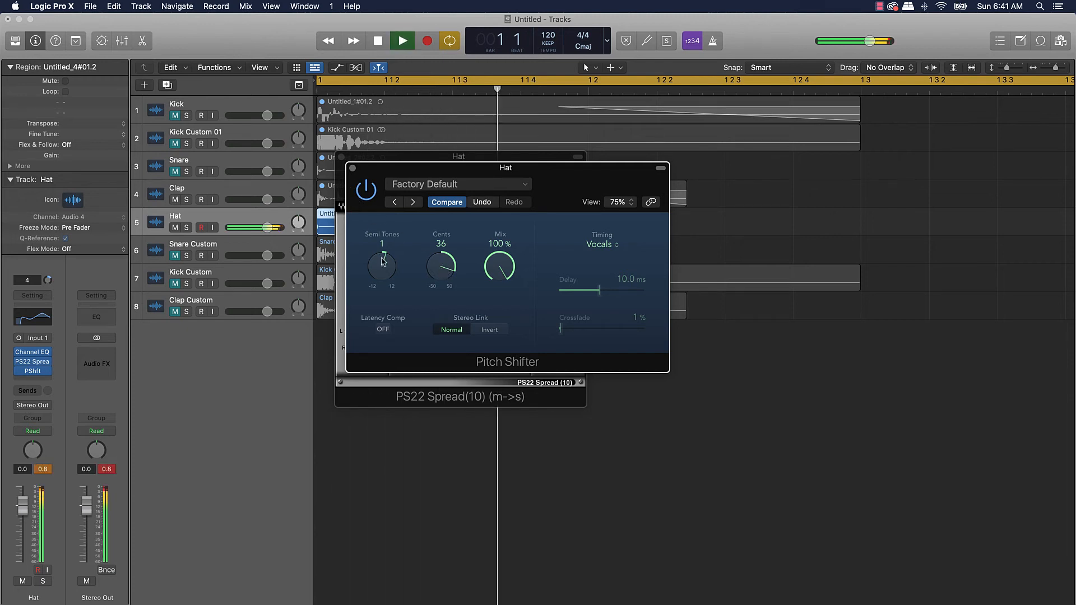
key(space)
key(space)
key(space)
key(space)
key(space)
key(space)
key(space)
- Set the Pitch Shifter to 0 semitones and 50 cents while auditioning, and close its window
drag(383, 261, 382, 286)
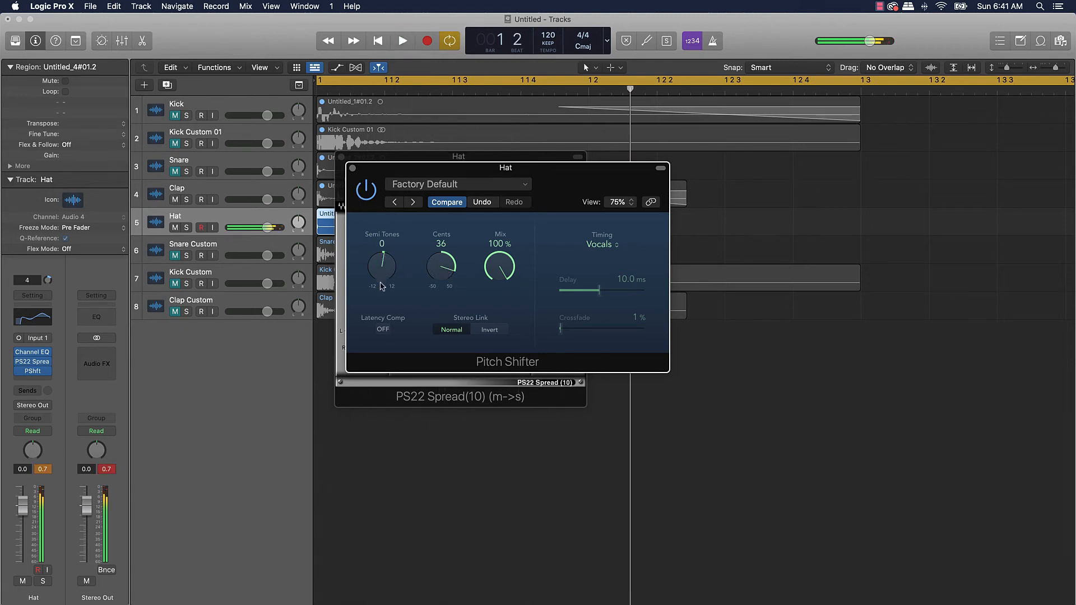
key(space)
key(space)
key(space)
key(space)
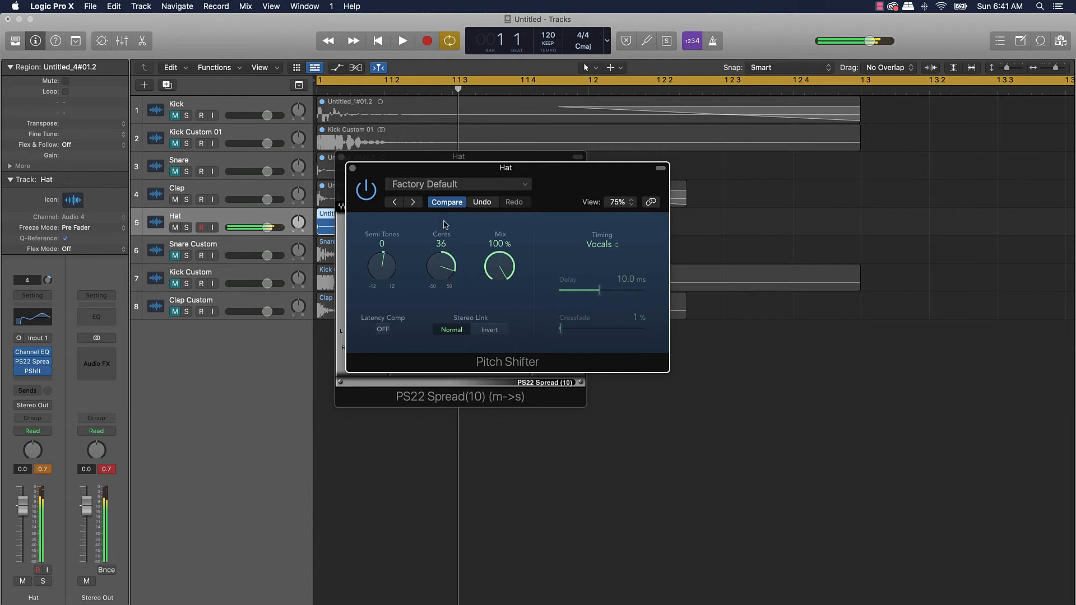
drag(452, 270, 450, 276)
key(space)
key(space)
key(space)
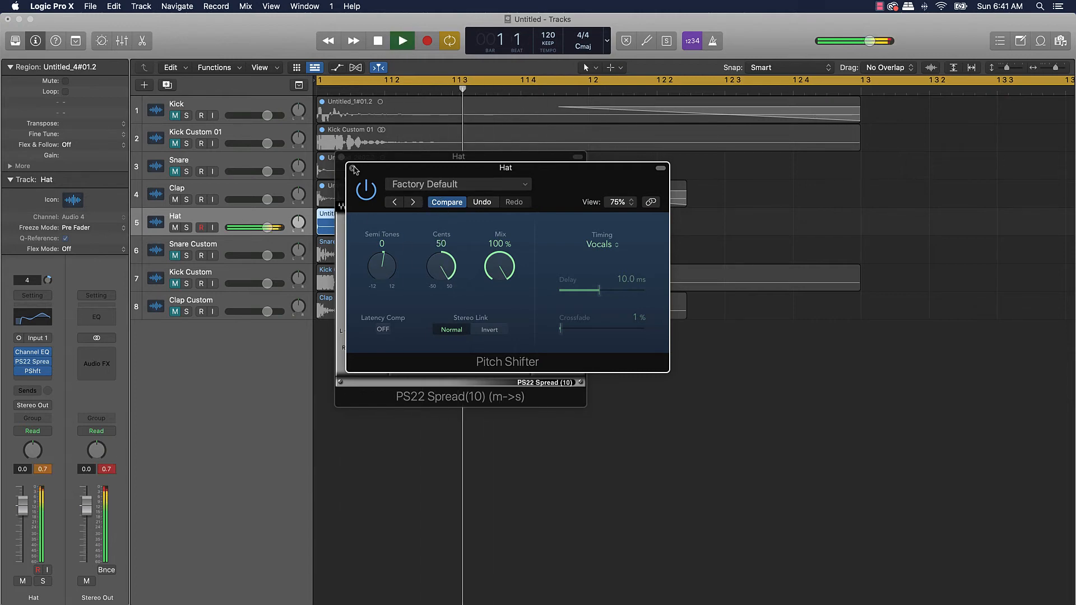
click(353, 168)
key(space)
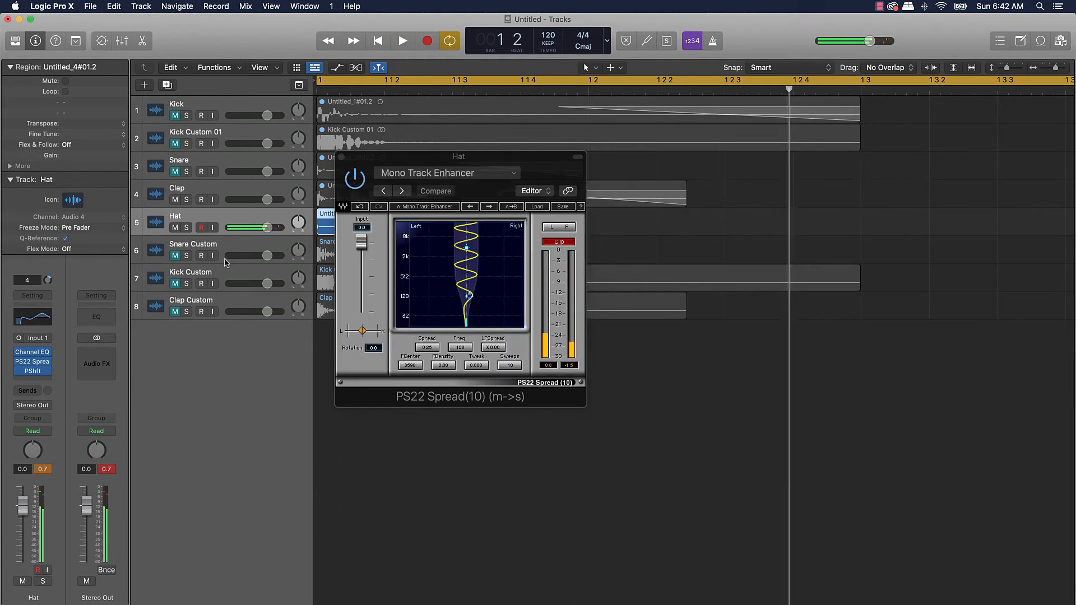
- Insert the stereo Smack Attack plug-in after the Pitch Shifter, load its HH Sharpener drum preset, and audition the hat
click(42, 378)
mouse_move(56, 423)
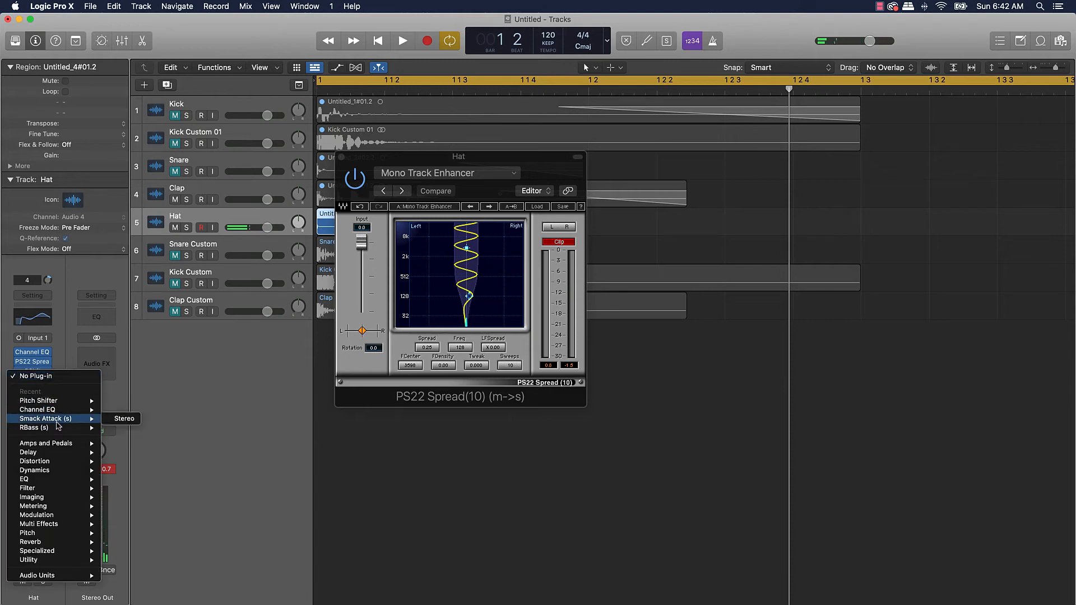
click(122, 420)
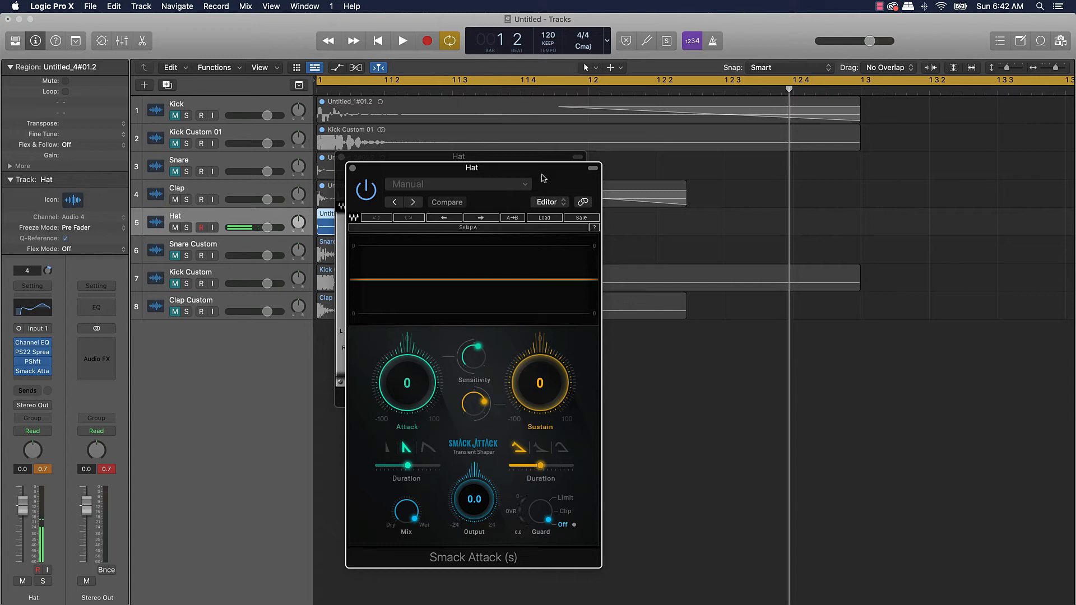
click(541, 218)
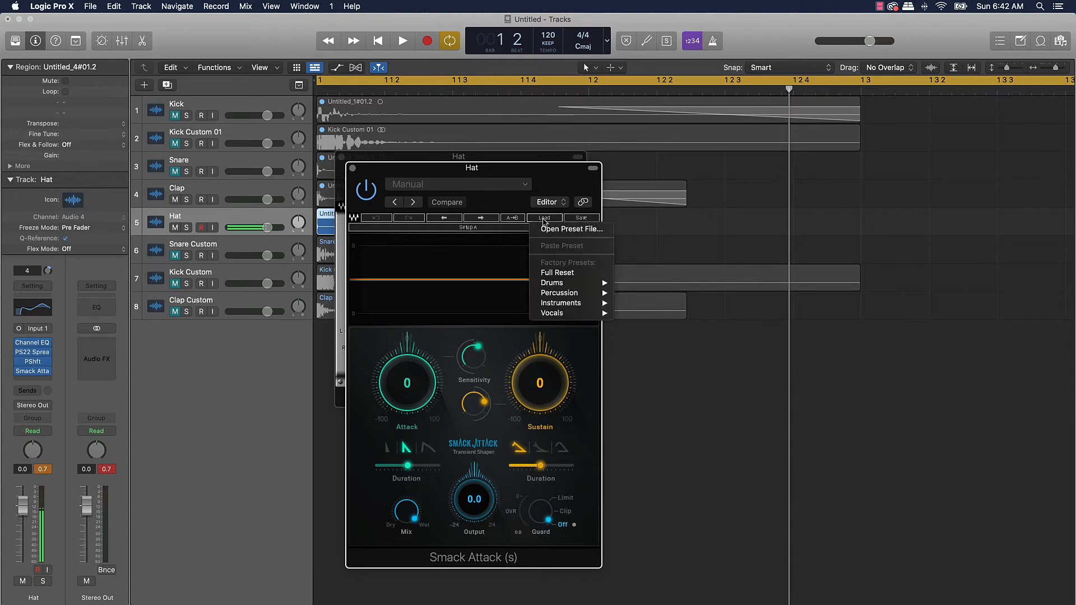
mouse_move(573, 285)
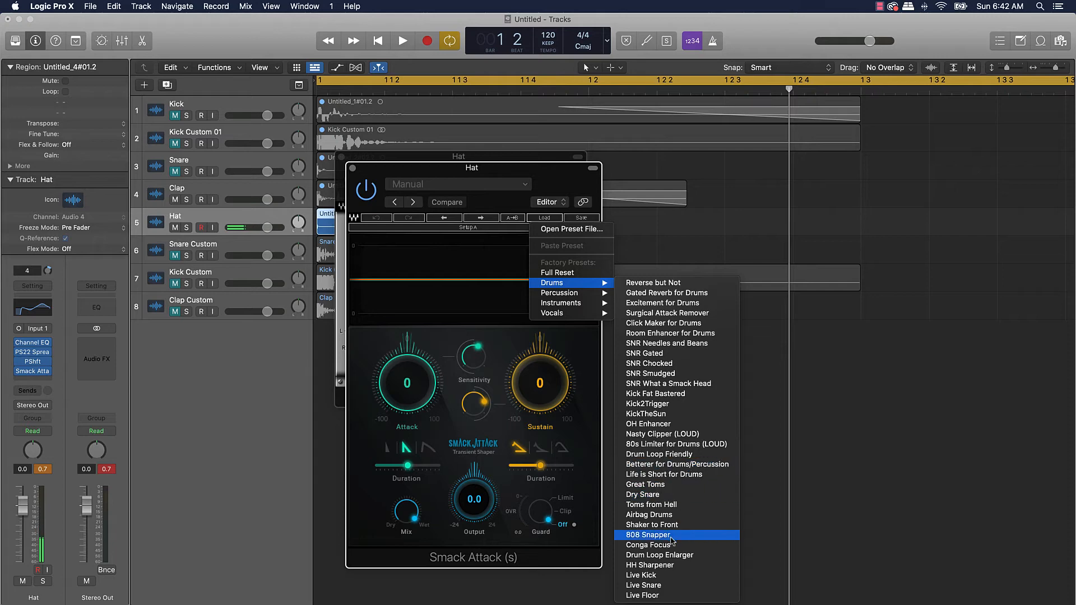
click(661, 566)
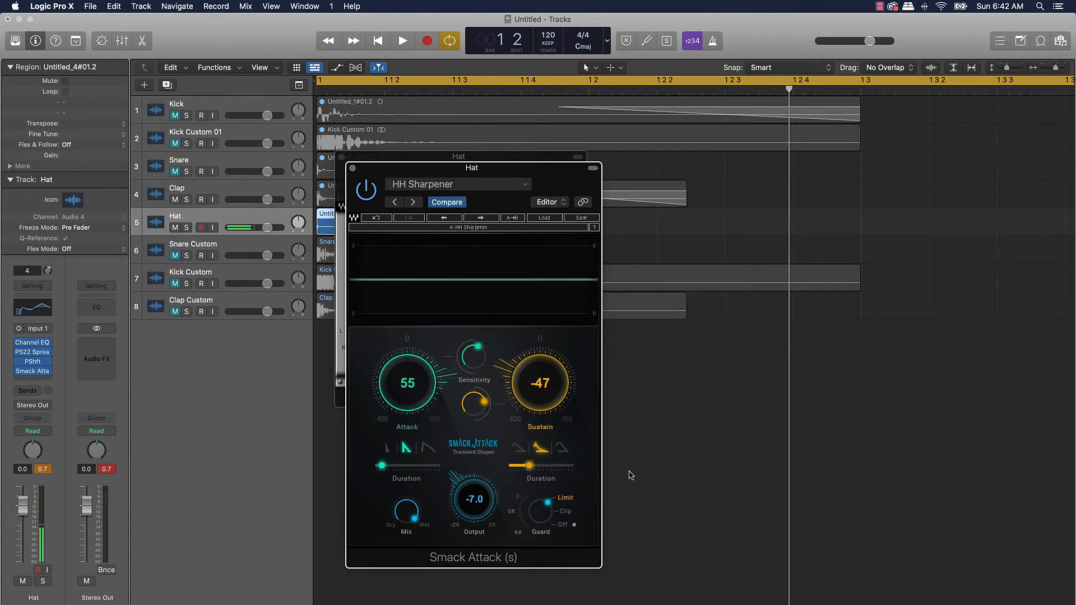
key(space)
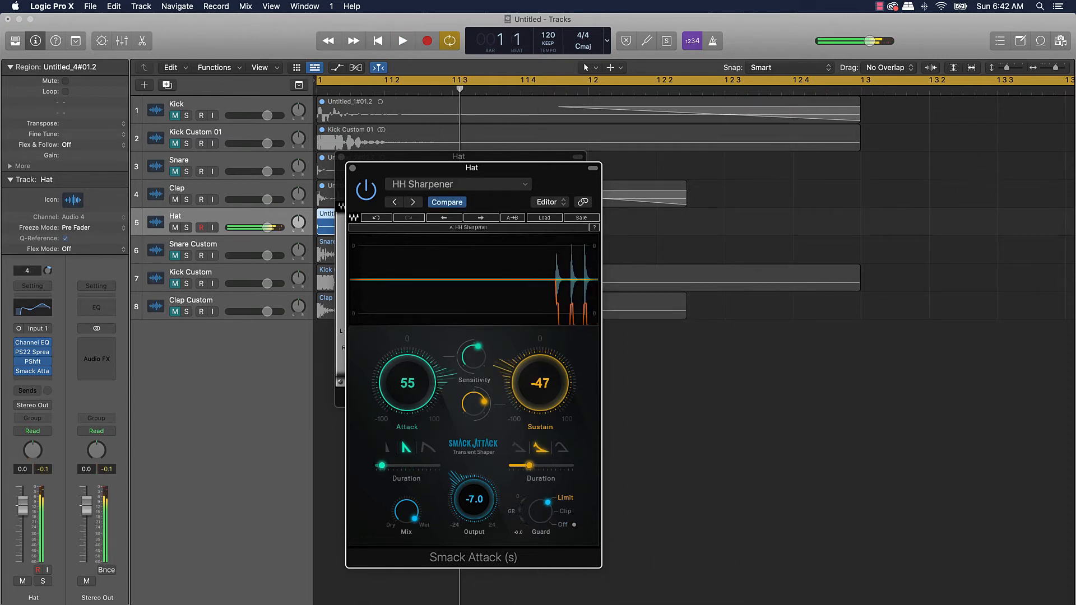
- Raise the Smack Attack's Attack amount to 68 while auditioning the hat
drag(408, 383, 407, 376)
key(space)
key(space)
key(space)
key(space)
key(space)
key(space)
- Lower the Smack Attack's Sustain amount to -58 and audition the sharpened hat repeatedly
mouse_move(539, 383)
mouse_down()
mouse_move(540, 349)
mouse_move(540, 389)
mouse_up()
key(space)
key(space)
key(space)
key(space)
key(space)
key(space)
key(space)
key(space)
key(space)
key(space)
key(space)
key(space)
key(space)
key(space)
key(space)
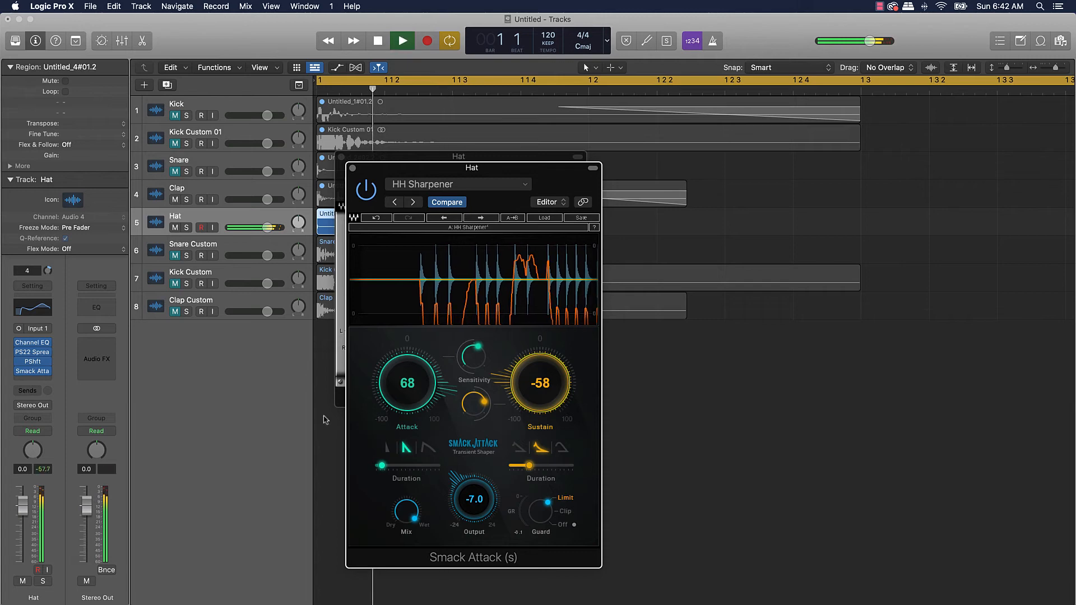
key(space)
key(space)
key(space)
key(space)
key(space)
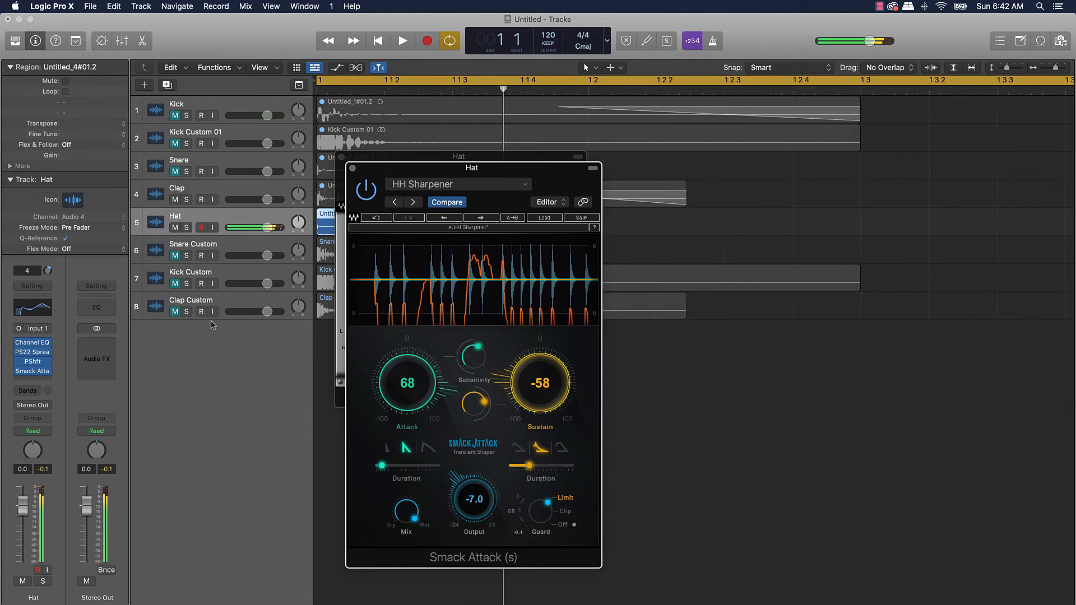
key(space)
key(space)
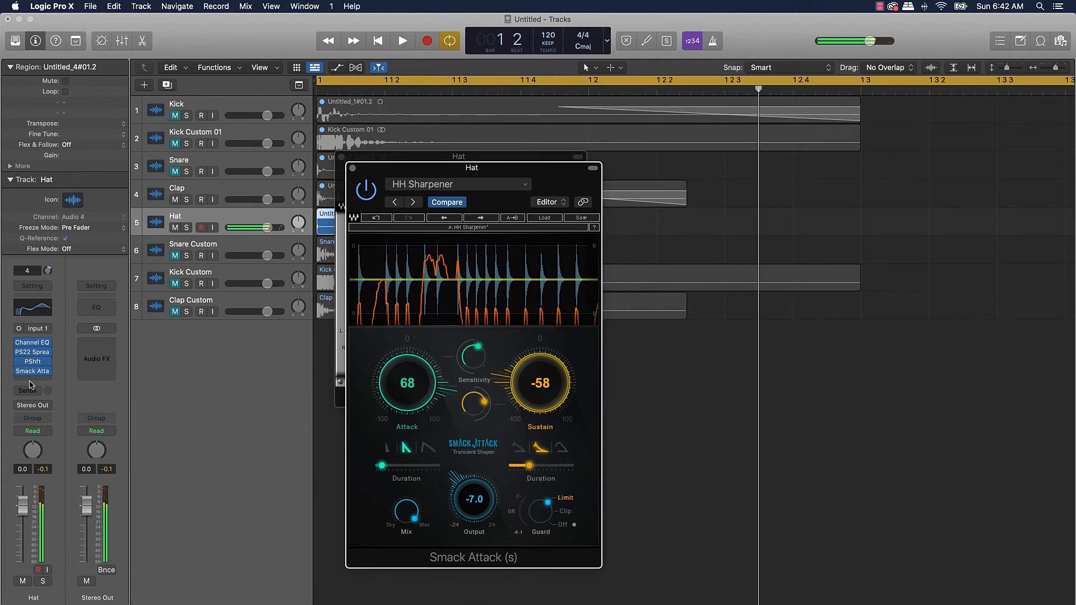
- Insert the Distortion plug-in after the Smack Attack on the Hat track and raise its Drive to 35 dB while auditioning
click(29, 381)
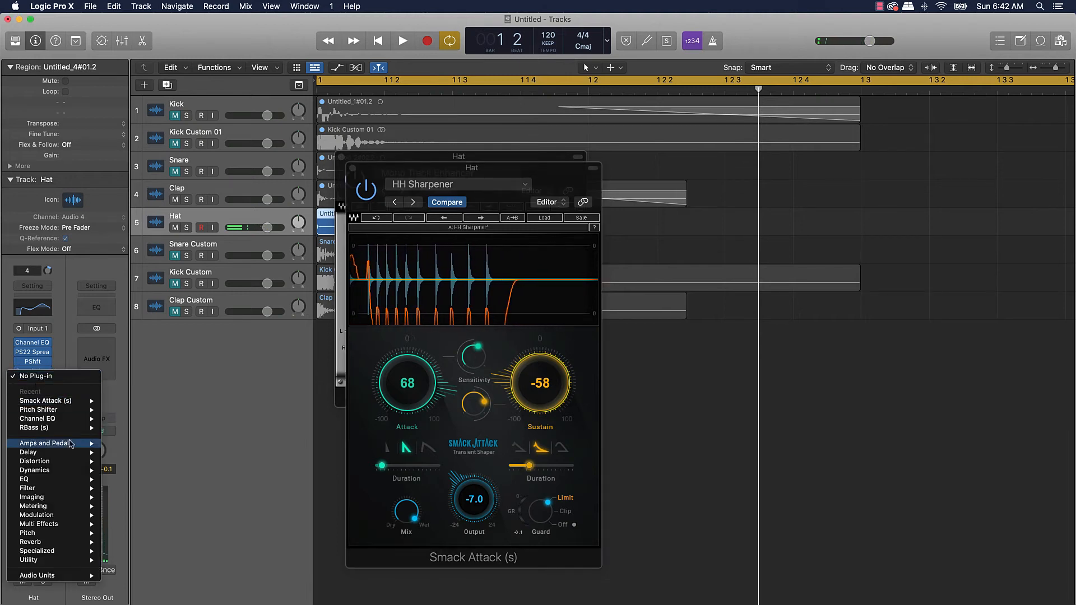
mouse_move(52, 489)
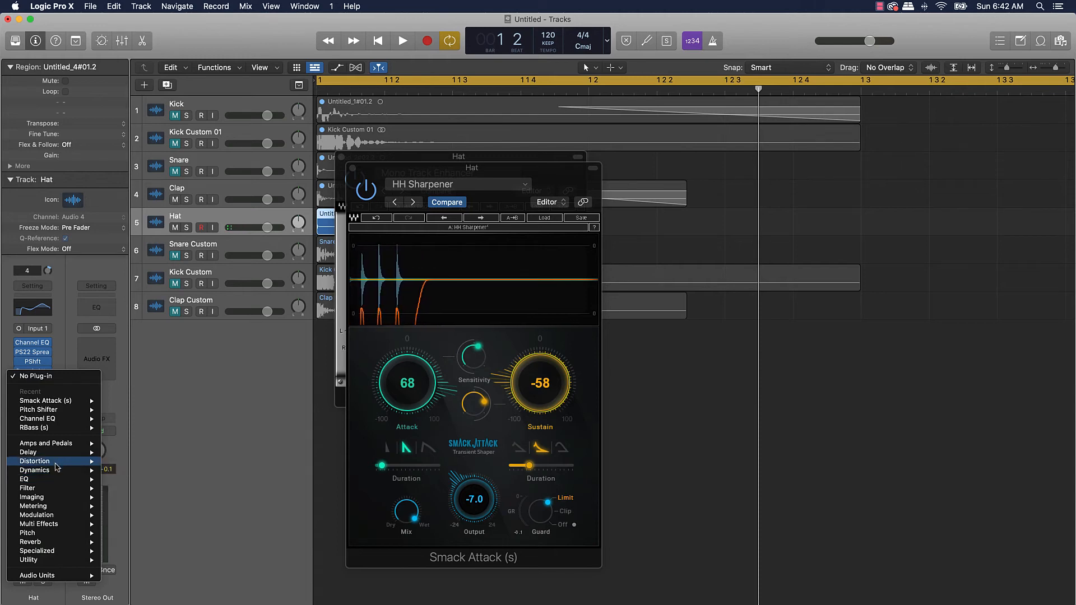
mouse_move(57, 467)
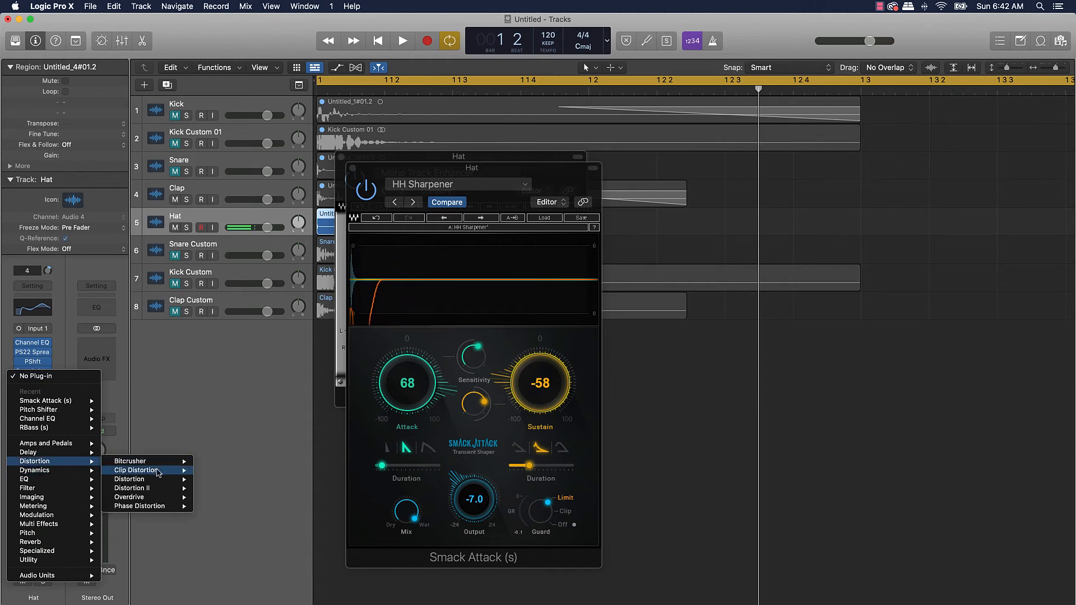
click(213, 480)
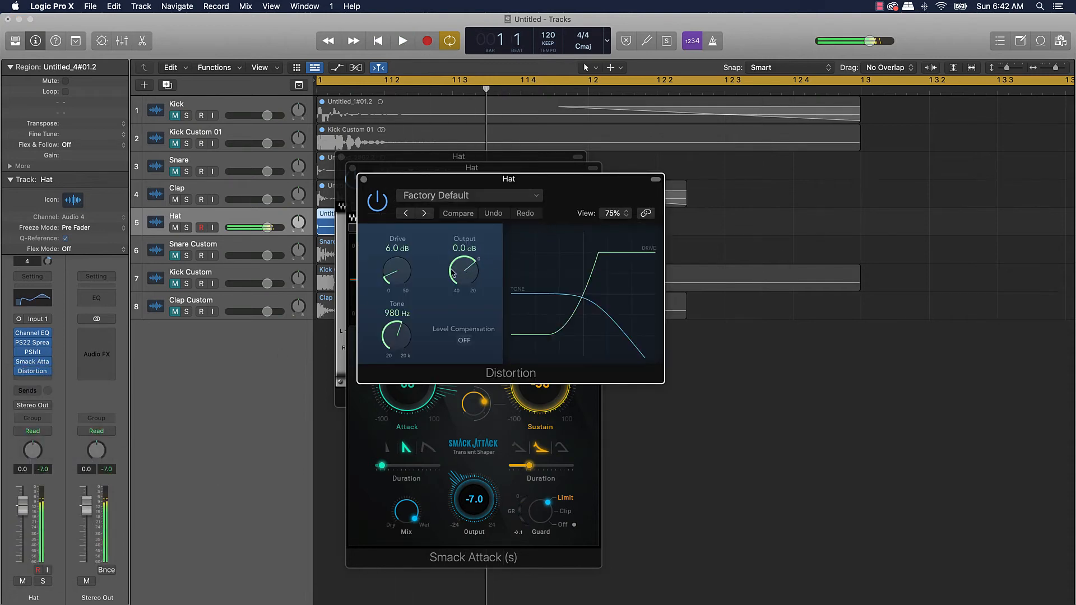
key(space)
drag(397, 242, 395, 261)
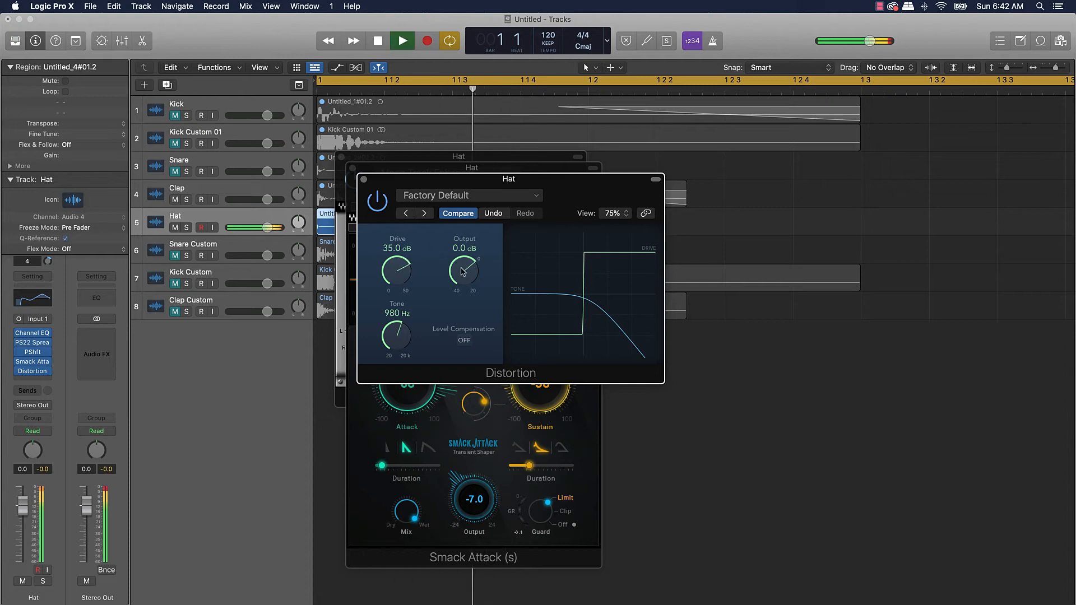
- Set the Distortion's Output to -2.5 dB and its Tone to 20000 Hz while auditioning the hat
drag(462, 272, 404, 337)
key(space)
drag(468, 263, 469, 246)
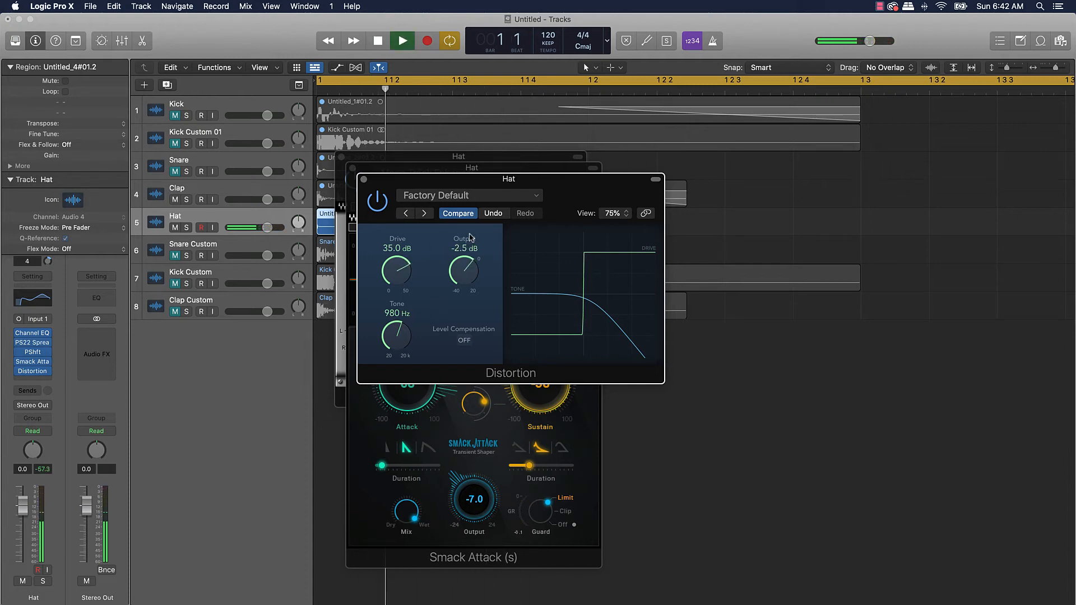
drag(409, 336, 410, 292)
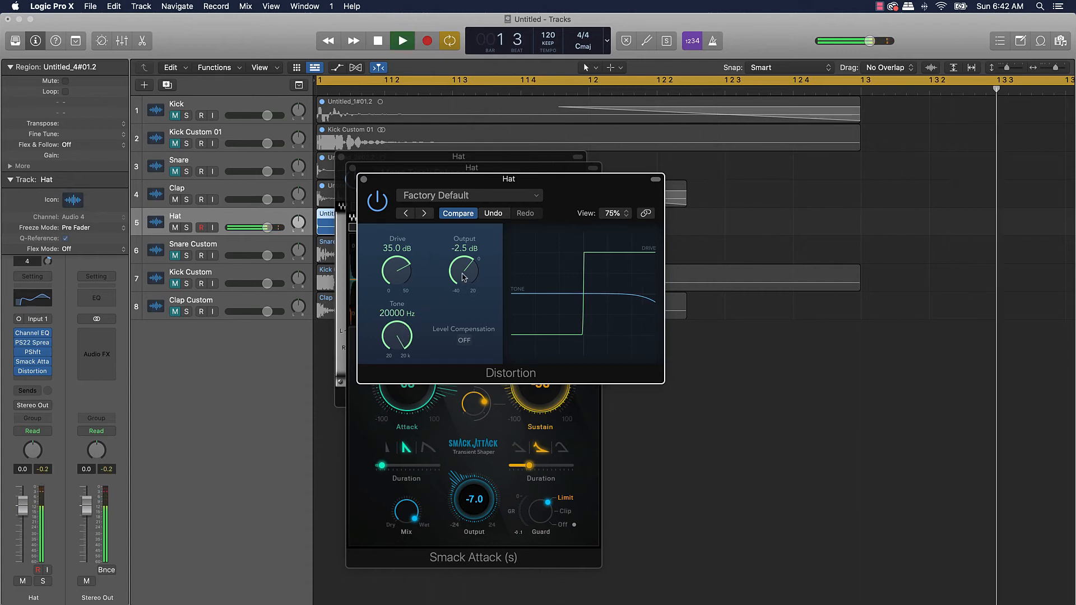
key(space)
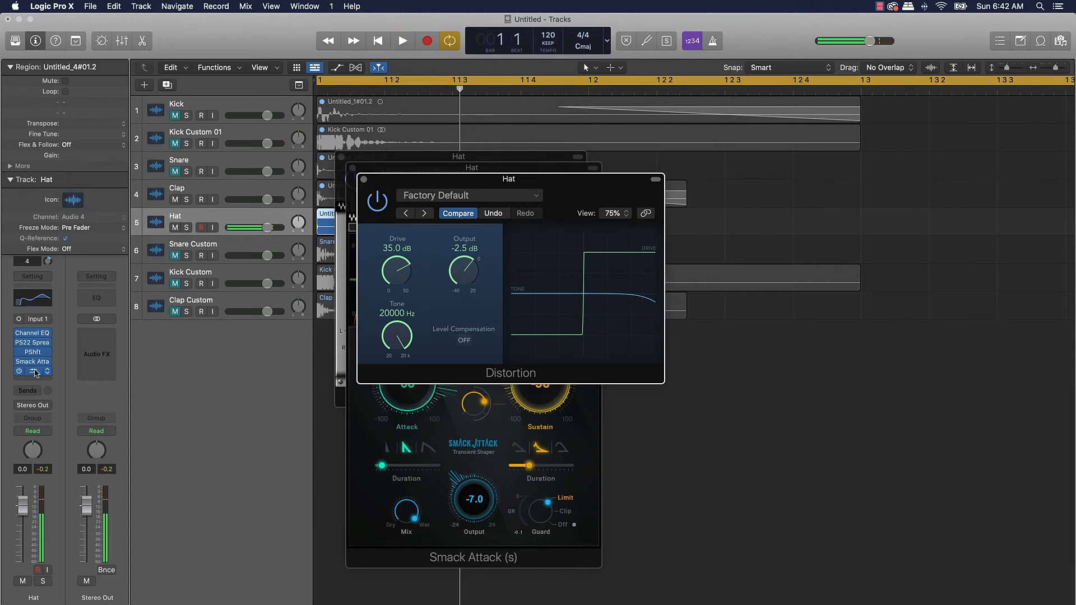
- Try the Distortion ahead of the Smack Attack while auditioning, and restore the original plug-in order
click(34, 363)
key(space)
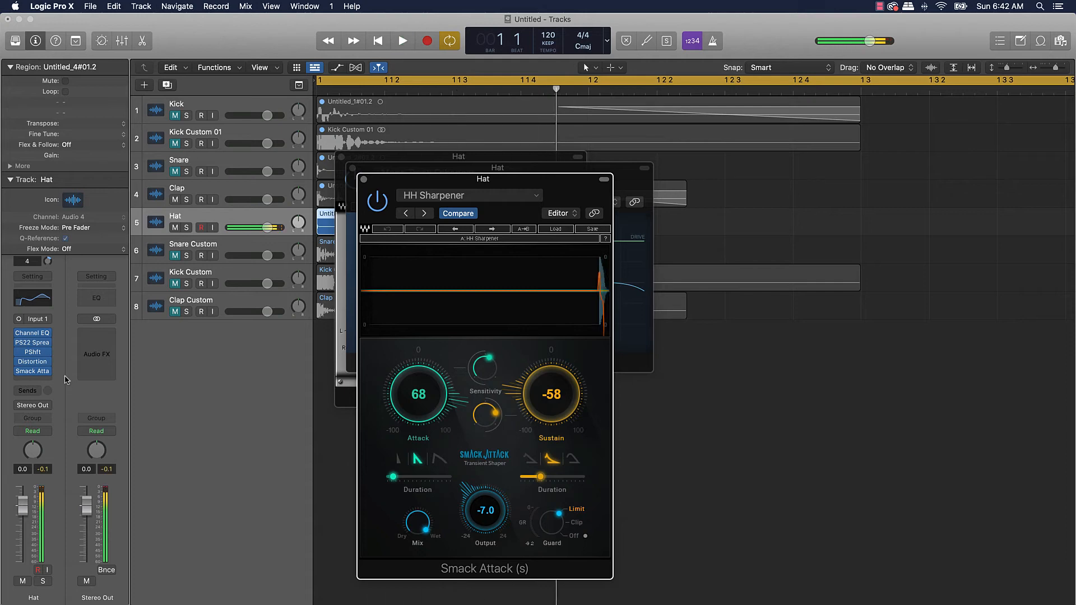
drag(37, 375, 43, 361)
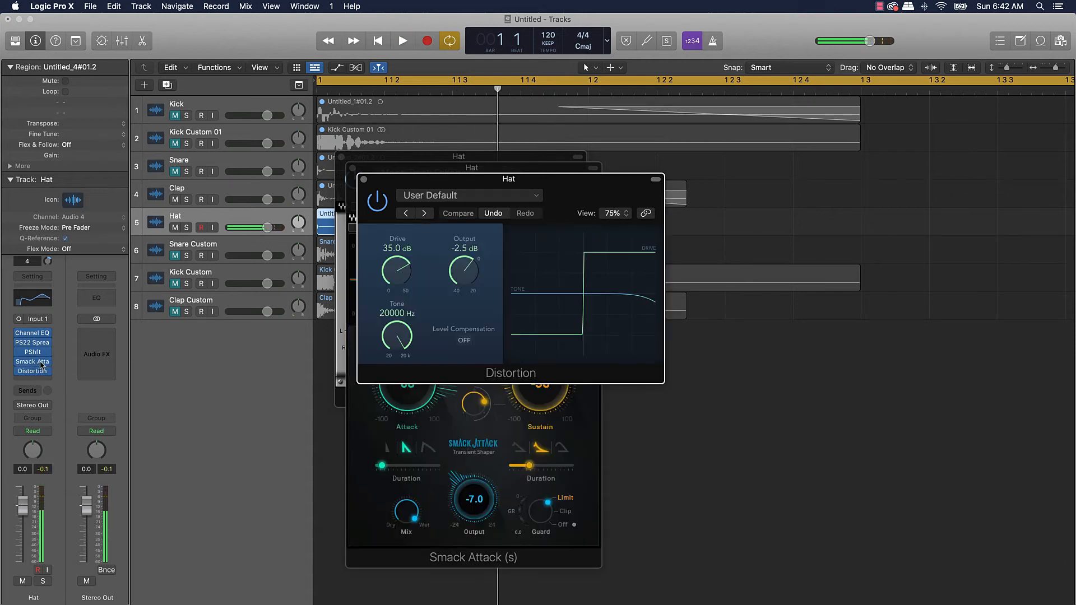
key(space)
key(space)
- Compare the hat's sound with the PS22 Spread bypassed and active by auditioning it repeatedly
mouse_move(19, 353)
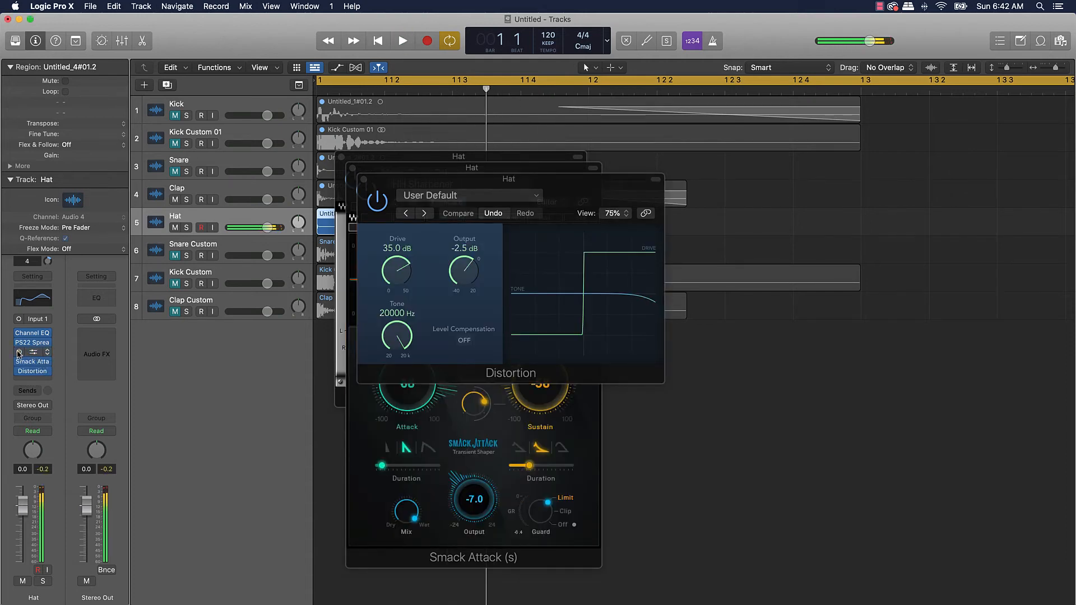
key(space)
key(space)
key(space)
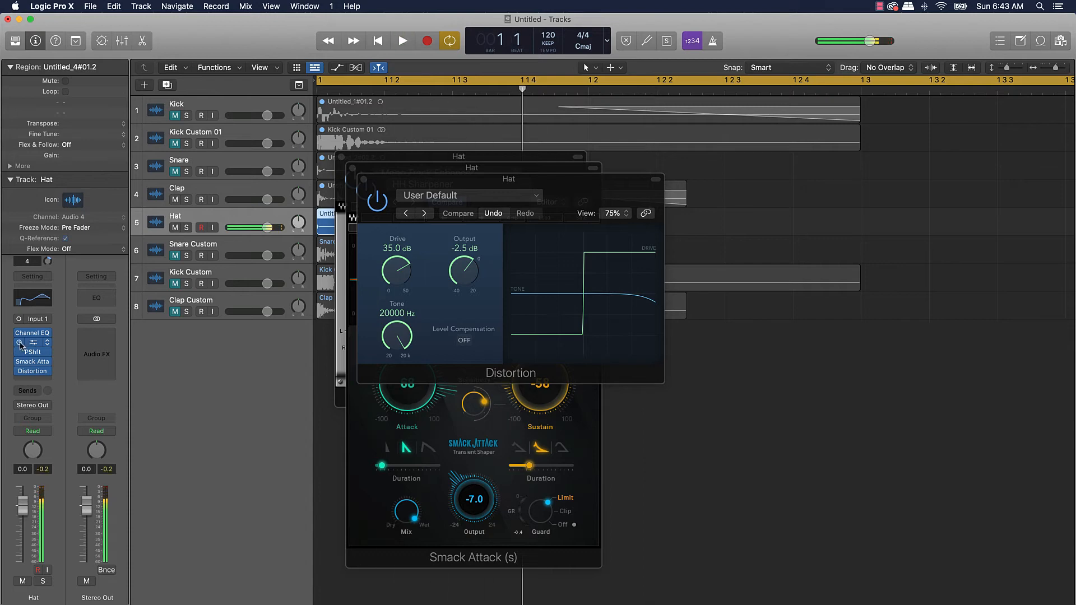
click(21, 343)
key(space)
key(space)
key(space)
key(space)
click(20, 344)
key(space)
key(space)
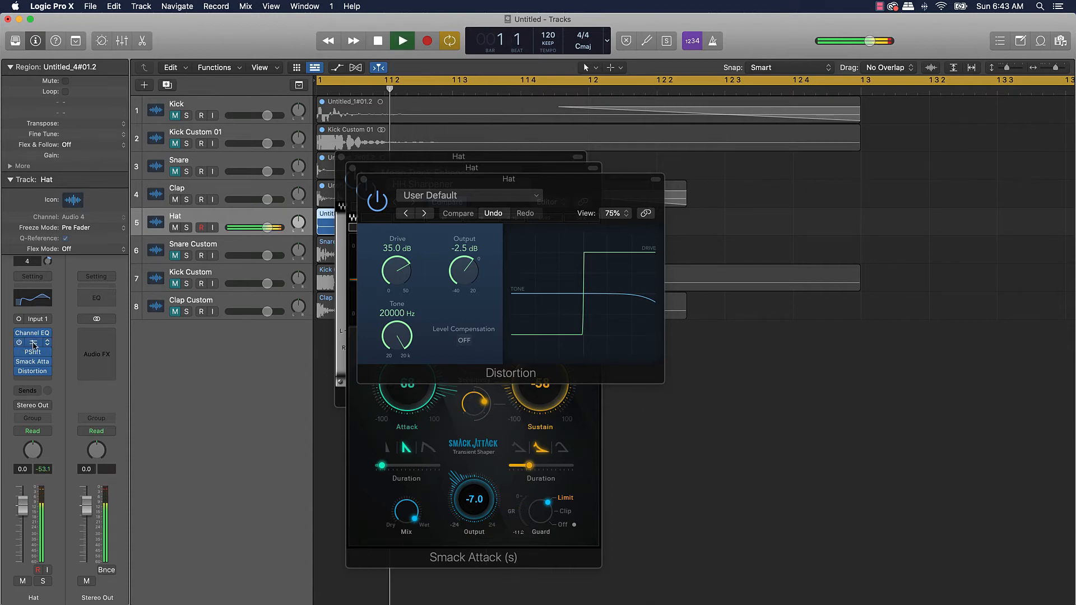
key(space)
key(space)
- Raise the low-cut frequency in the Hat track's Channel EQ to 2760 Hz while auditioning
click(36, 335)
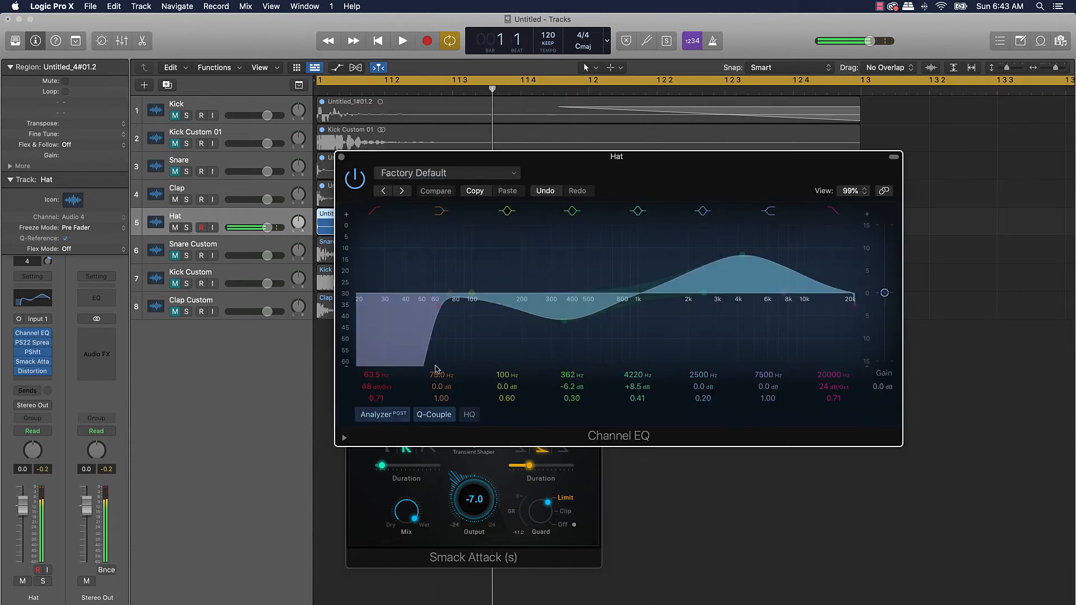
drag(366, 371, 376, 380)
key(space)
key(space)
key(space)
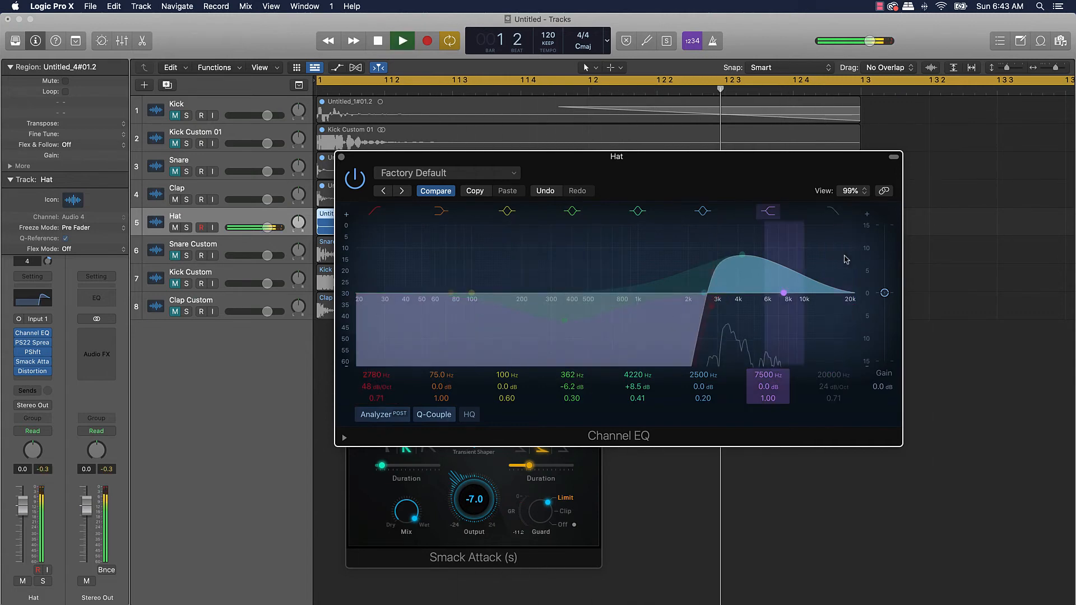
- Enable the Channel EQ's 24 dB/Oct high-cut band and lower its frequency to 9750 Hz while auditioning
click(834, 213)
click(836, 216)
key(space)
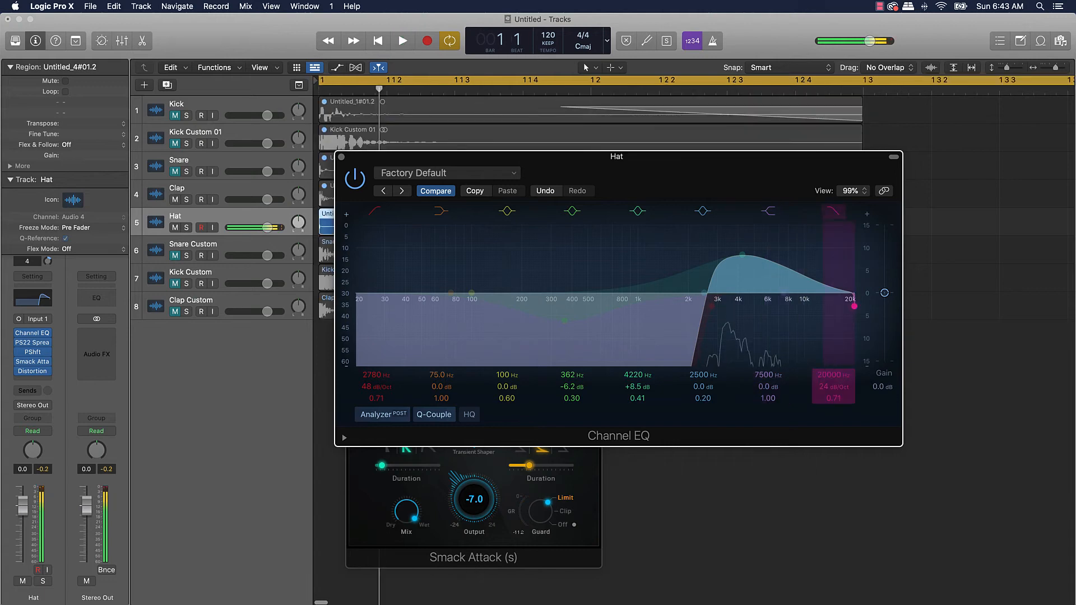
mouse_move(828, 372)
mouse_down()
mouse_move(828, 361)
mouse_move(828, 374)
mouse_up()
key(space)
key(space)
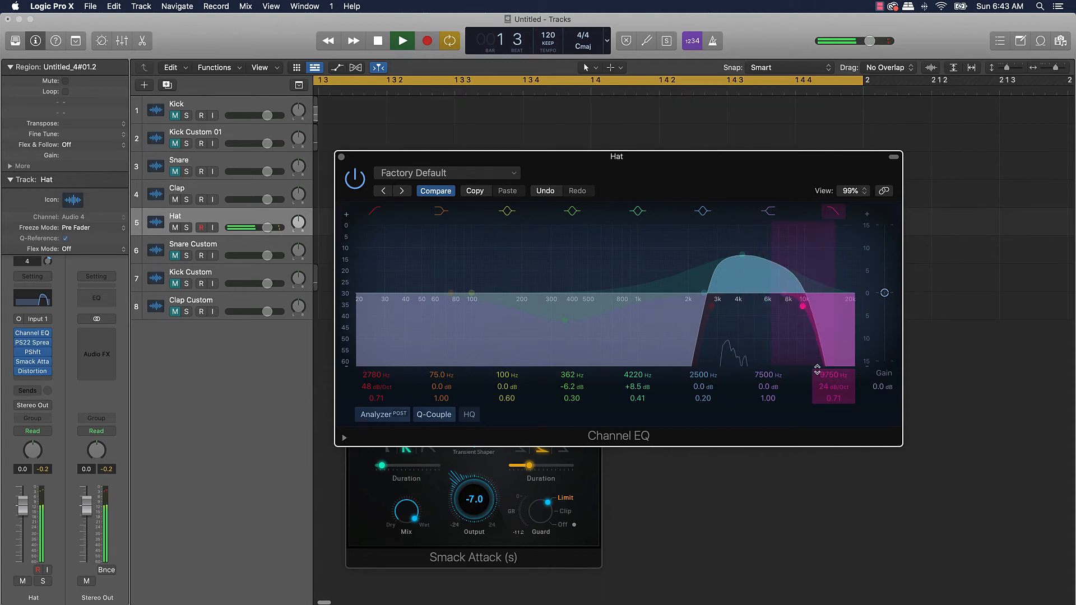
key(space)
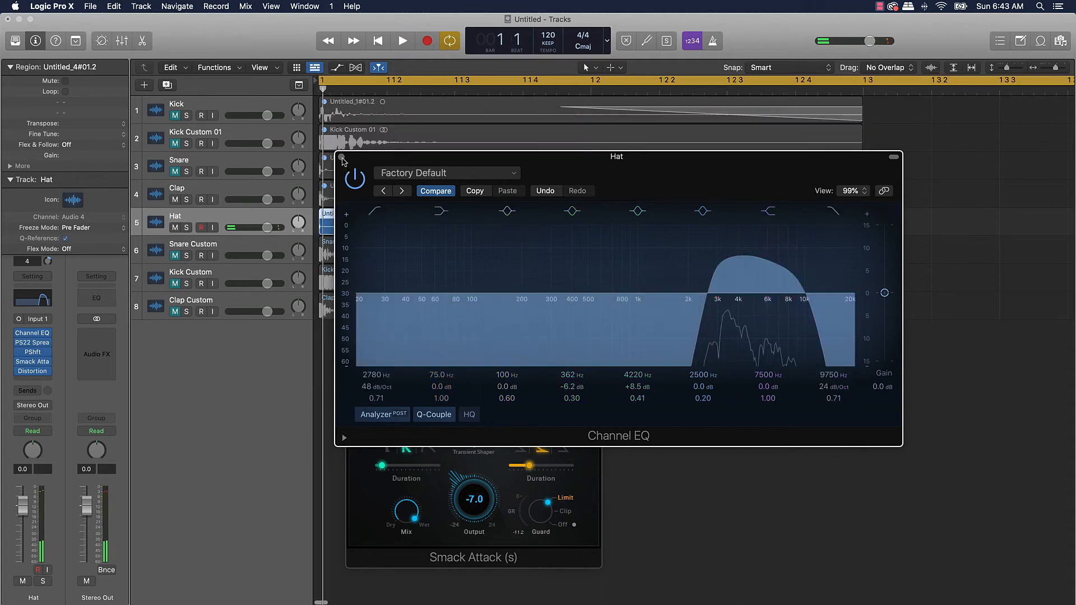
- Audition the filtered hat and close the Channel EQ, Distortion, Smack Attack and PS22 Spread windows
key(space)
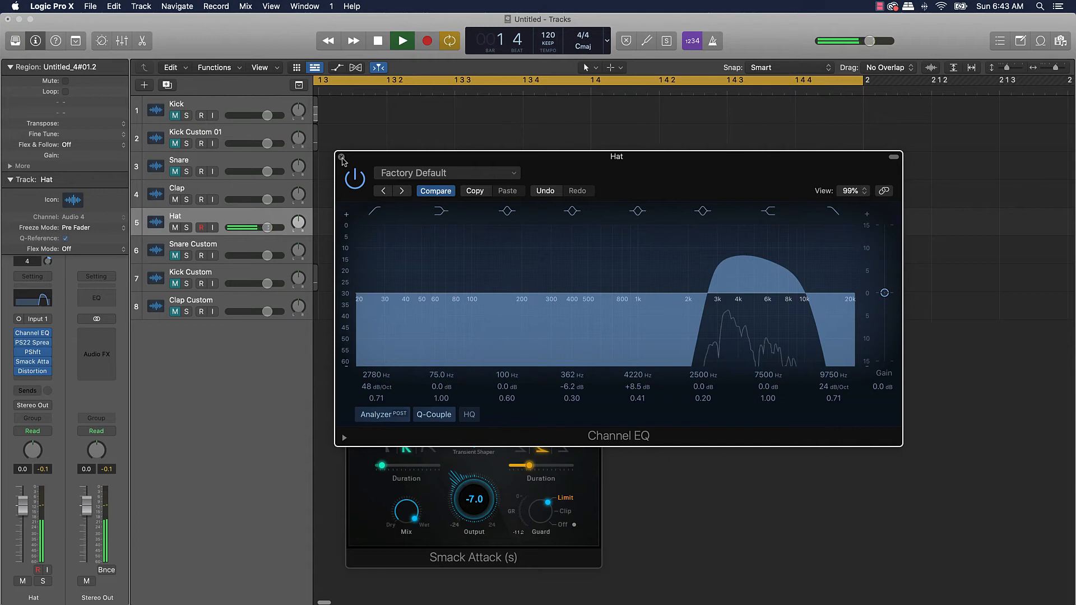
key(space)
click(342, 157)
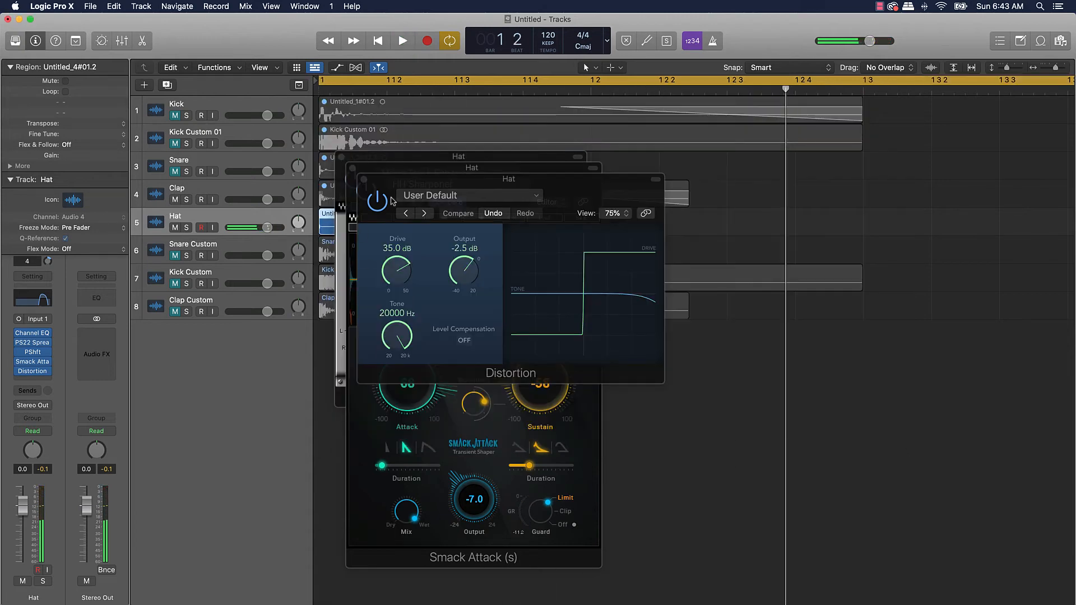
click(364, 179)
click(352, 168)
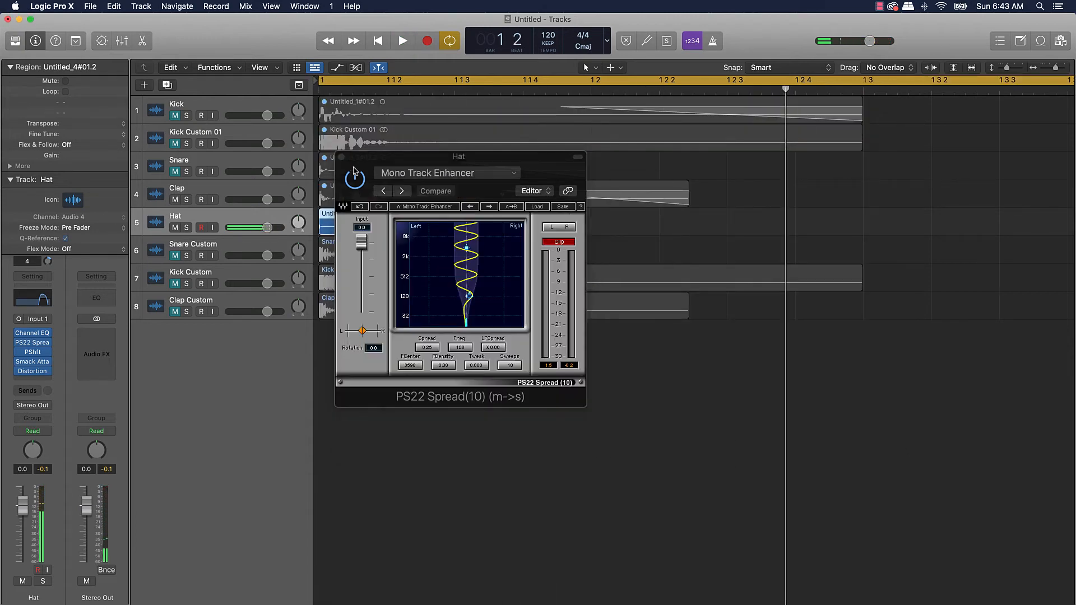
click(342, 157)
- Compare the hat's sound with the Smack Attack bypassed, and re-enable the plug-in
key(space)
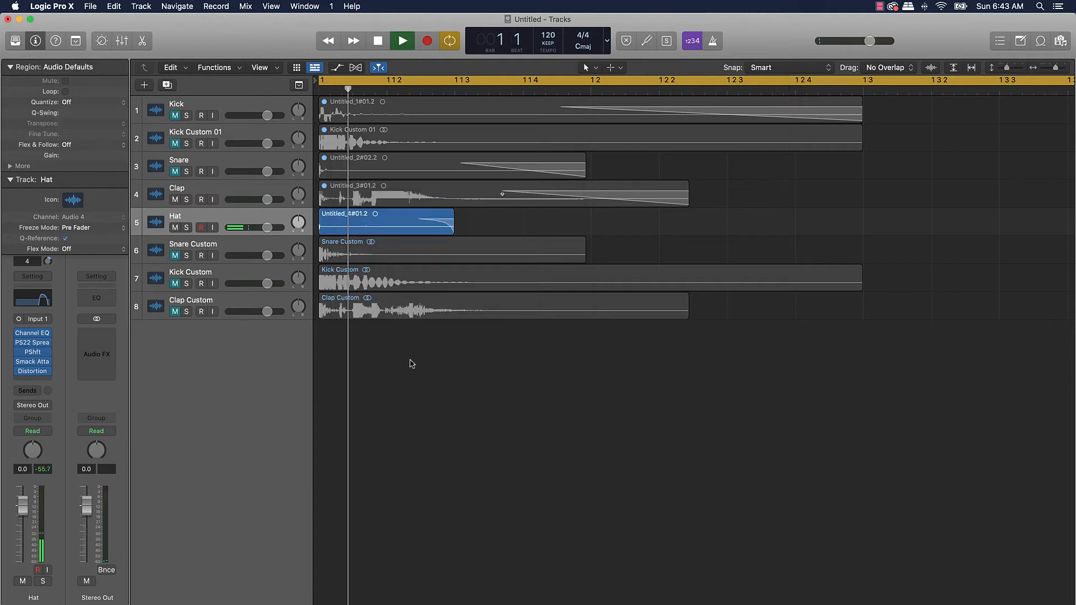
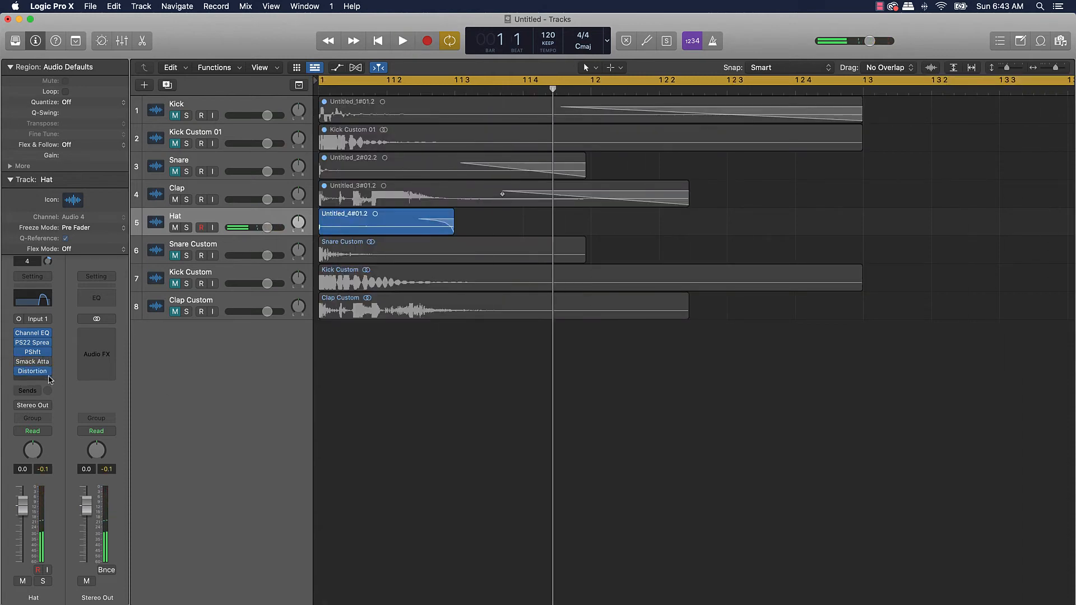
key(space)
key(space)
key(space)
key(space)
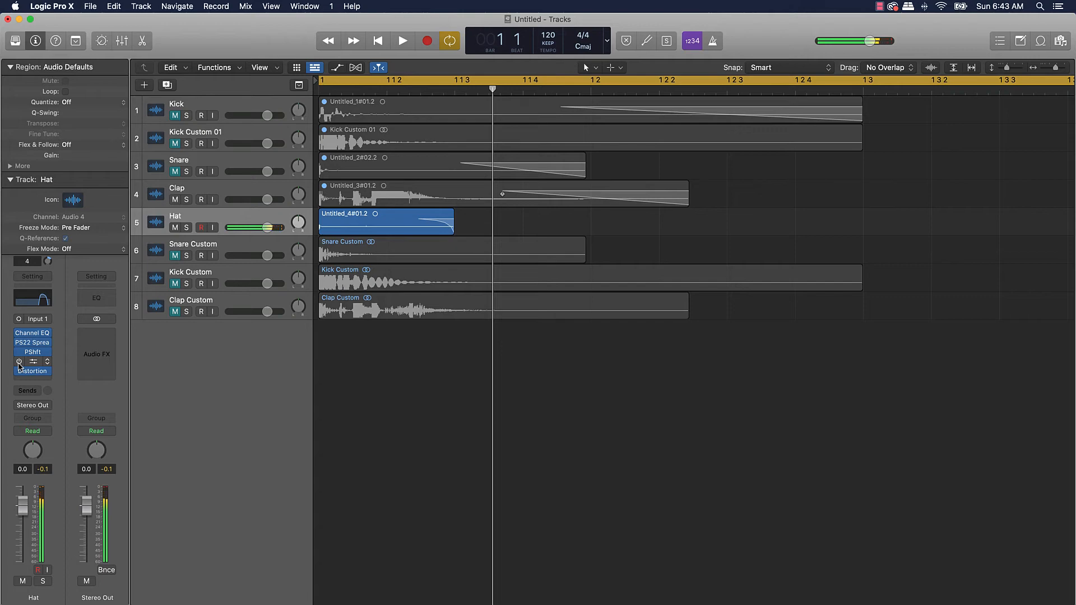
key(space)
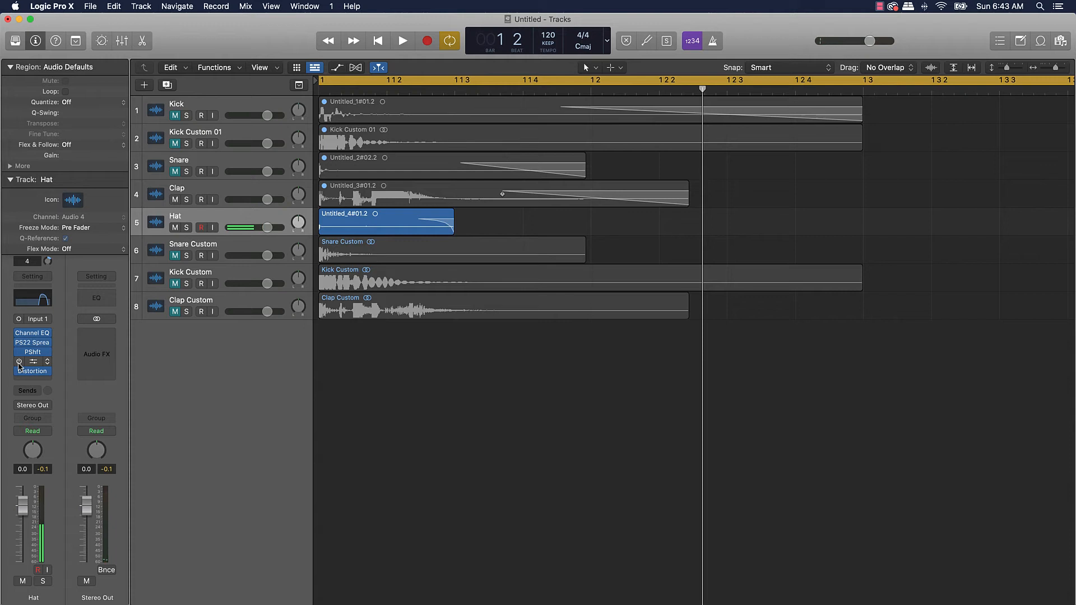
click(20, 365)
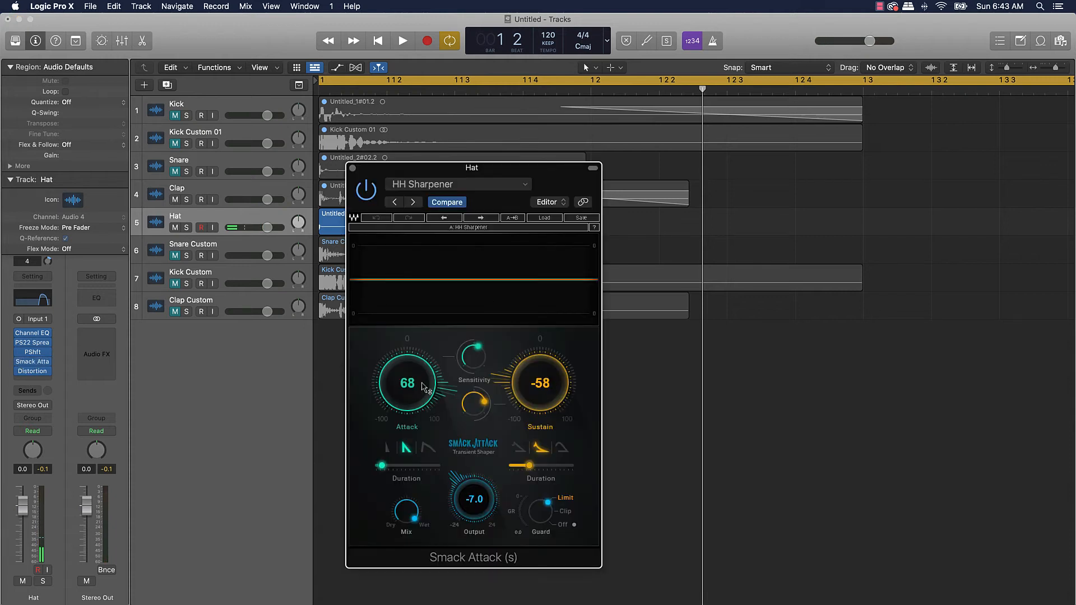
- Set the Smack Attack's Attack to 40 and its Sustain to -100 while auditioning the hat
key(space)
drag(423, 384, 423, 400)
drag(544, 384, 517, 414)
key(space)
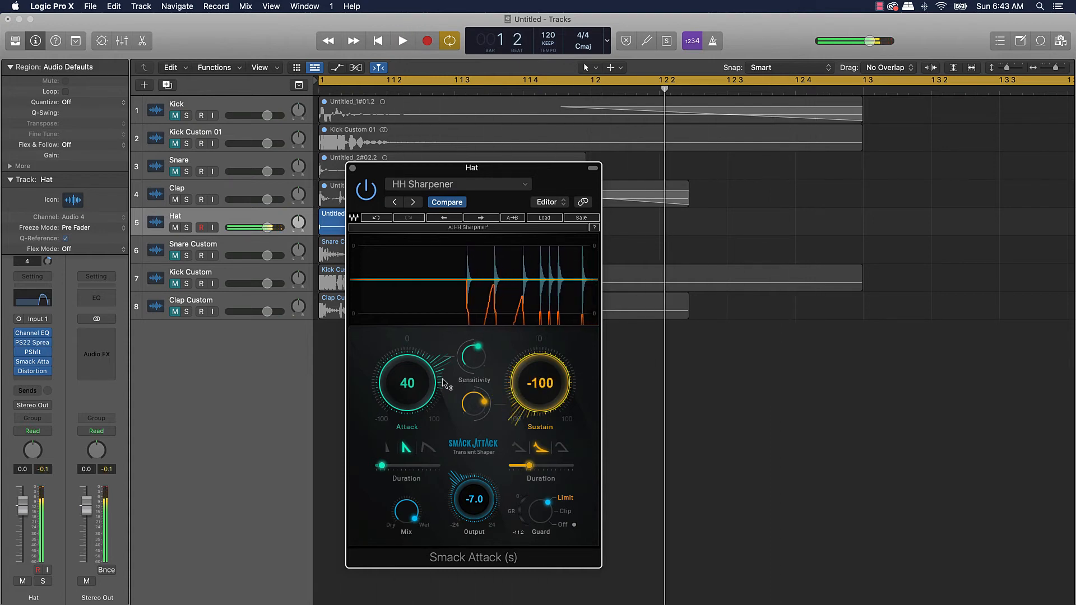
- Lower the Smack Attack's Attack amount to -19 while auditioning the hat, and close its window
key(space)
mouse_move(445, 384)
mouse_down()
mouse_move(445, 323)
mouse_move(434, 388)
mouse_up()
key(space)
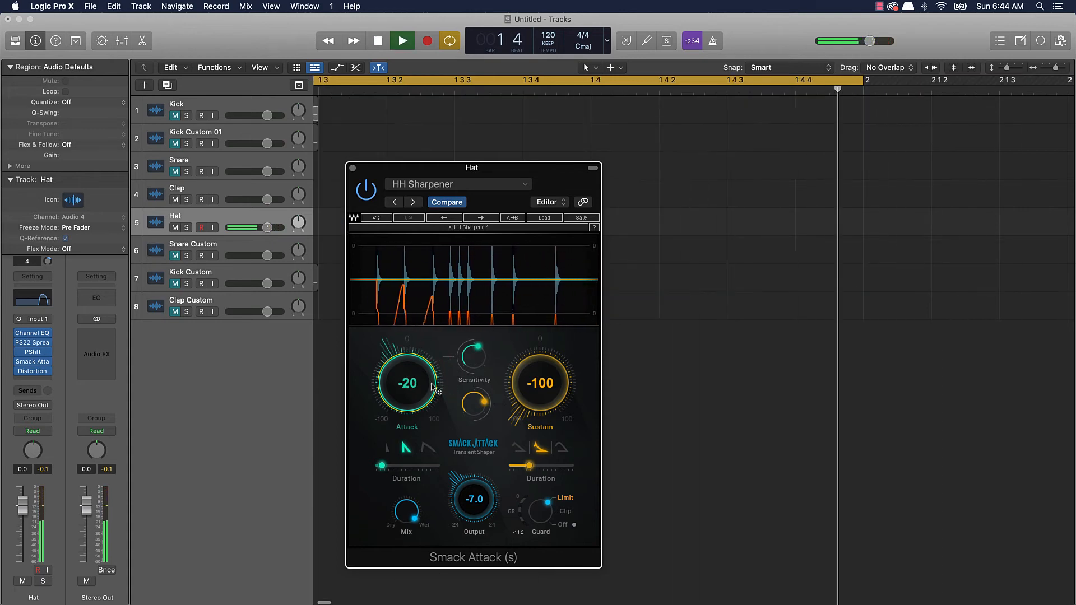
key(space)
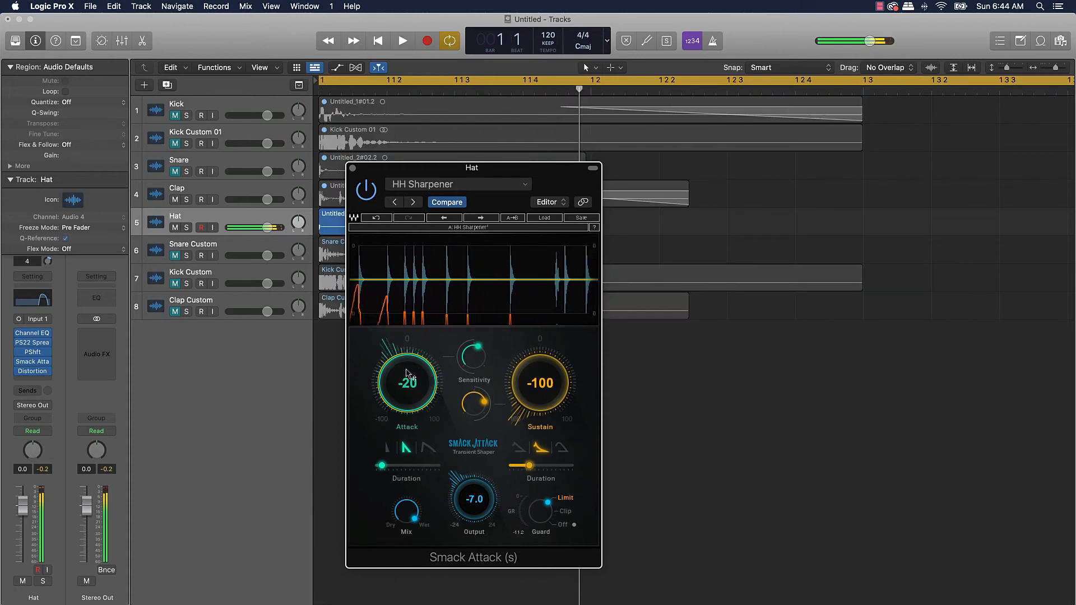
key(space)
key(space)
key(space)
drag(390, 365, 391, 364)
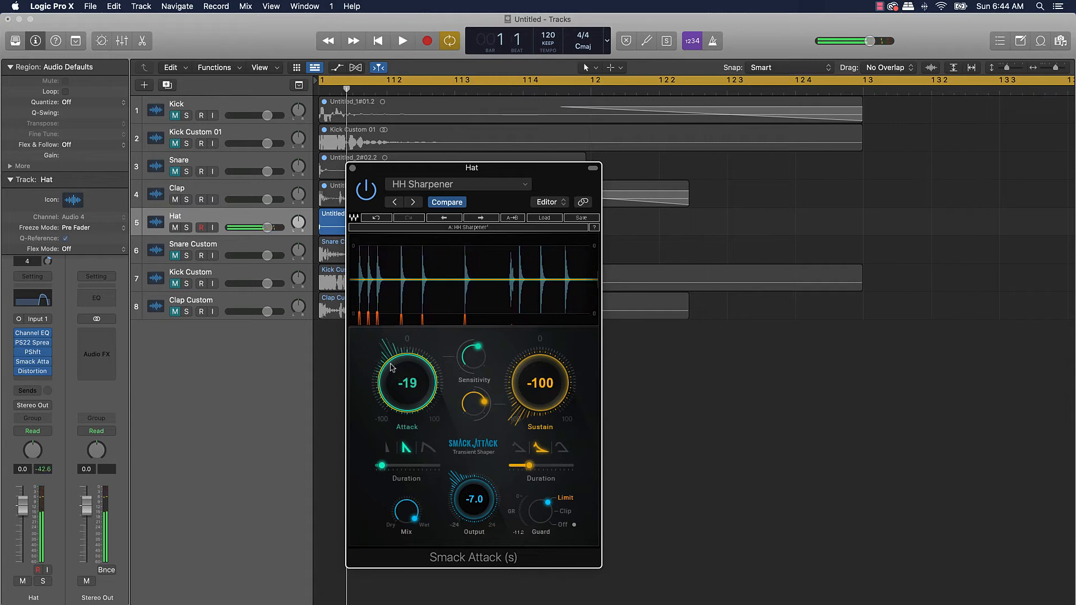
key(space)
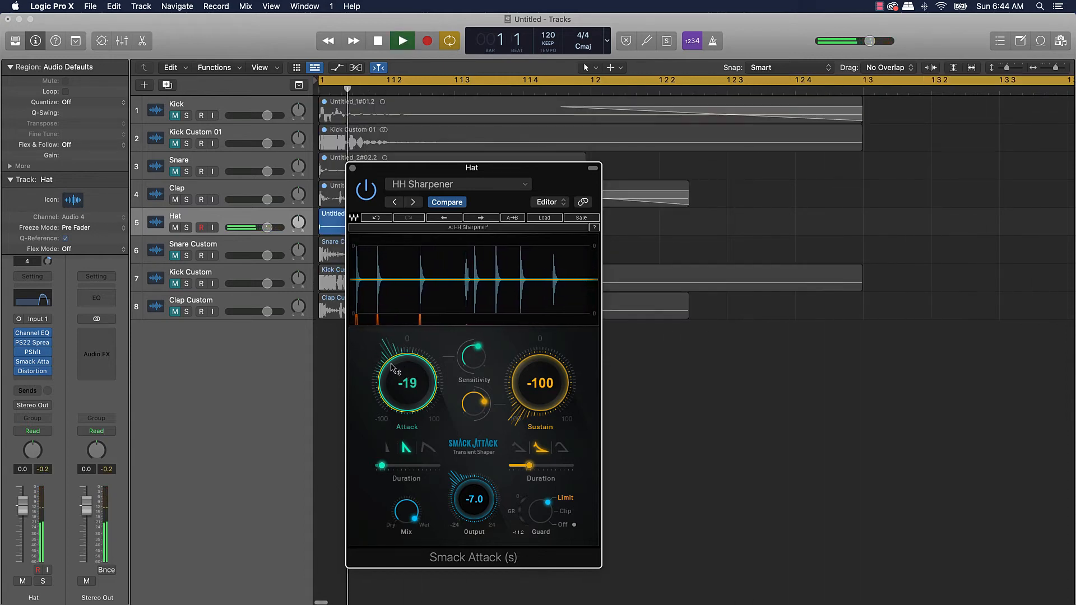
key(space)
click(352, 168)
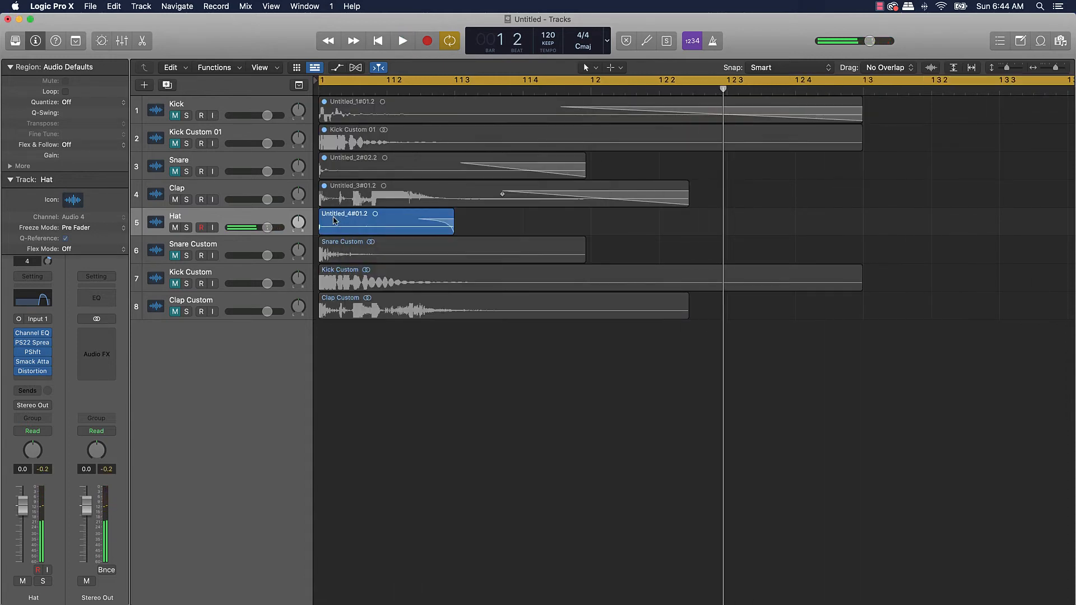
- Bounce the Hat region in place to a new track named Hat Custom, with the source muted and Normalize off
right_click(334, 220)
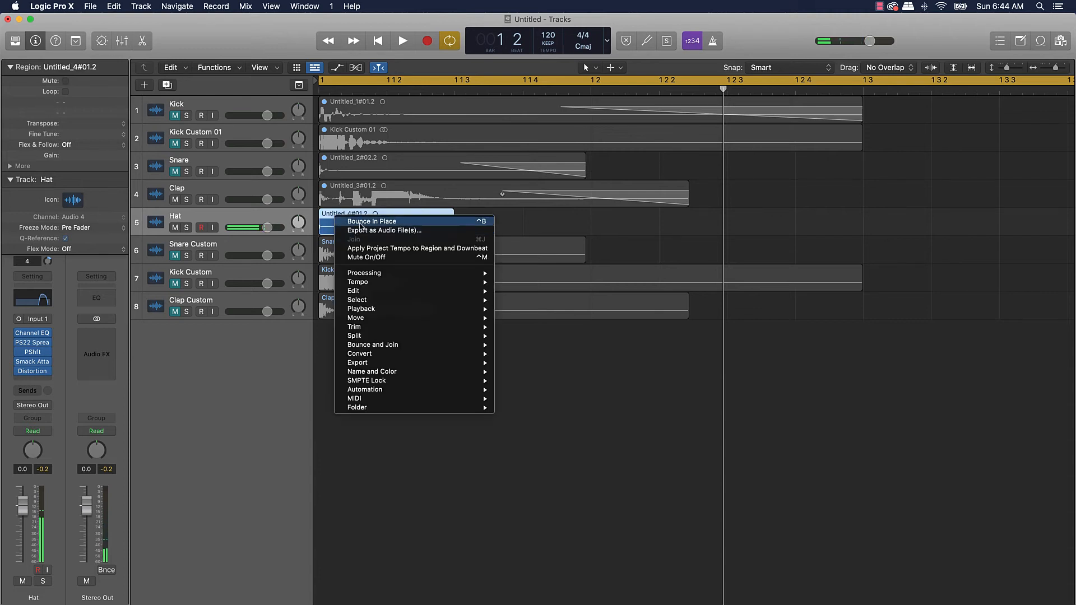
click(361, 223)
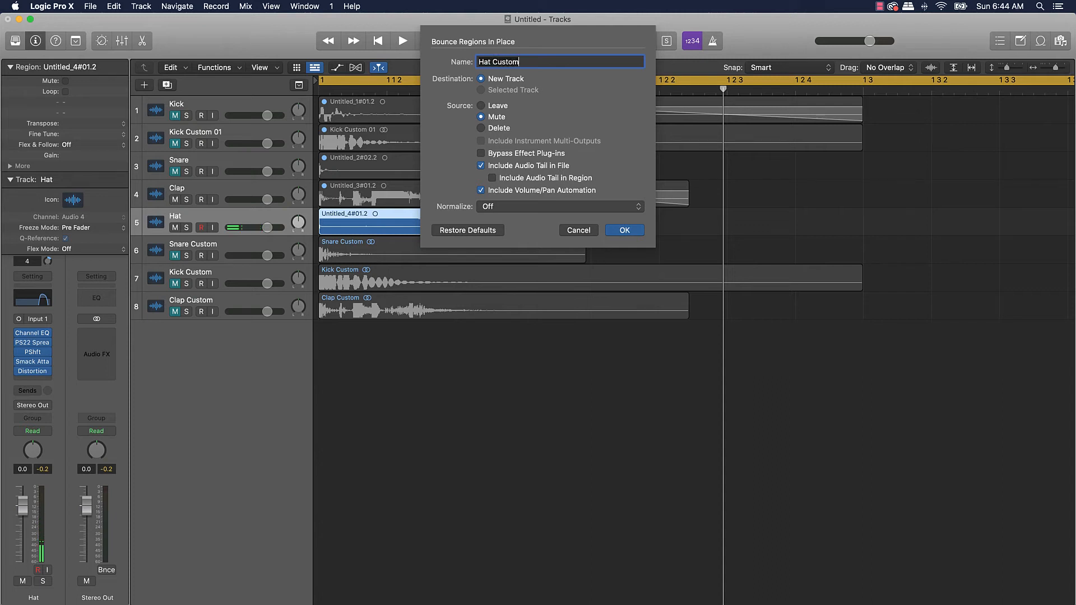
key(Return)
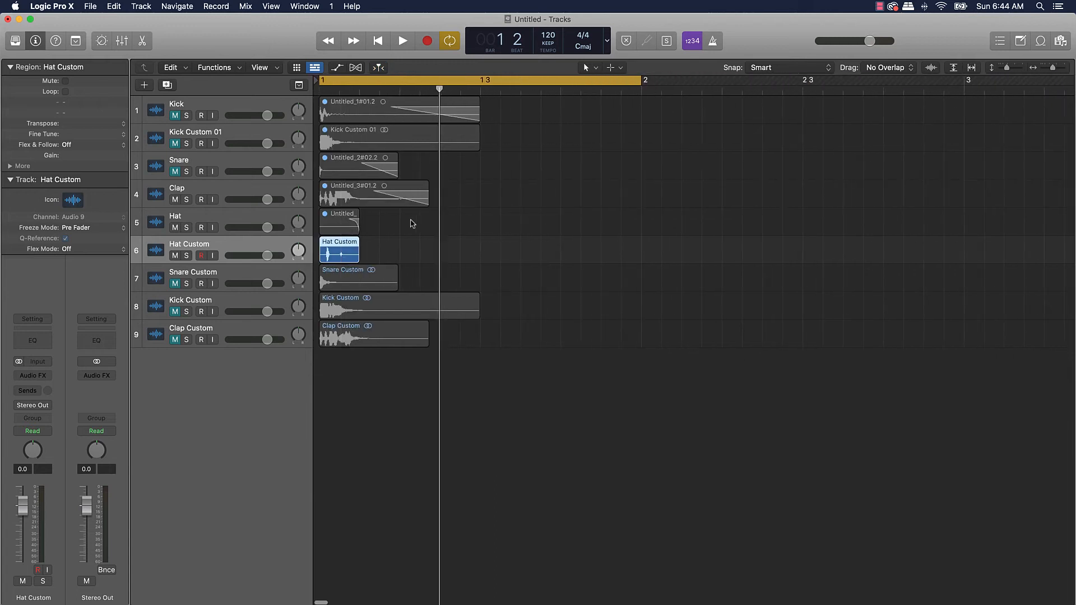
- Trim the silence before the hit in the Hat Custom region, line its start up with bar 1, and play it
scroll(347, 261, up, 10)
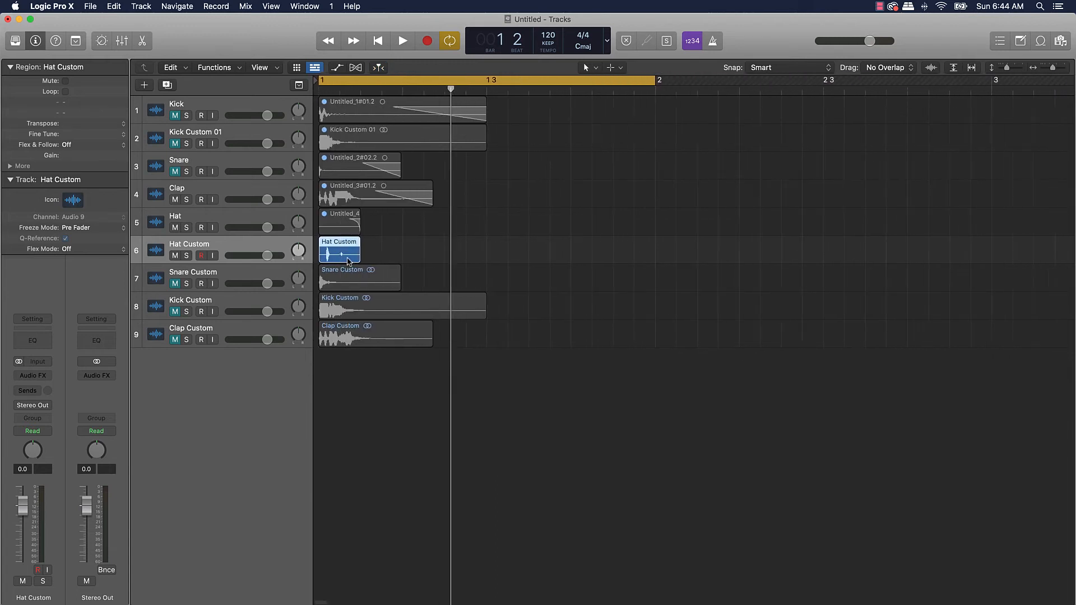
scroll(352, 259, up, 1)
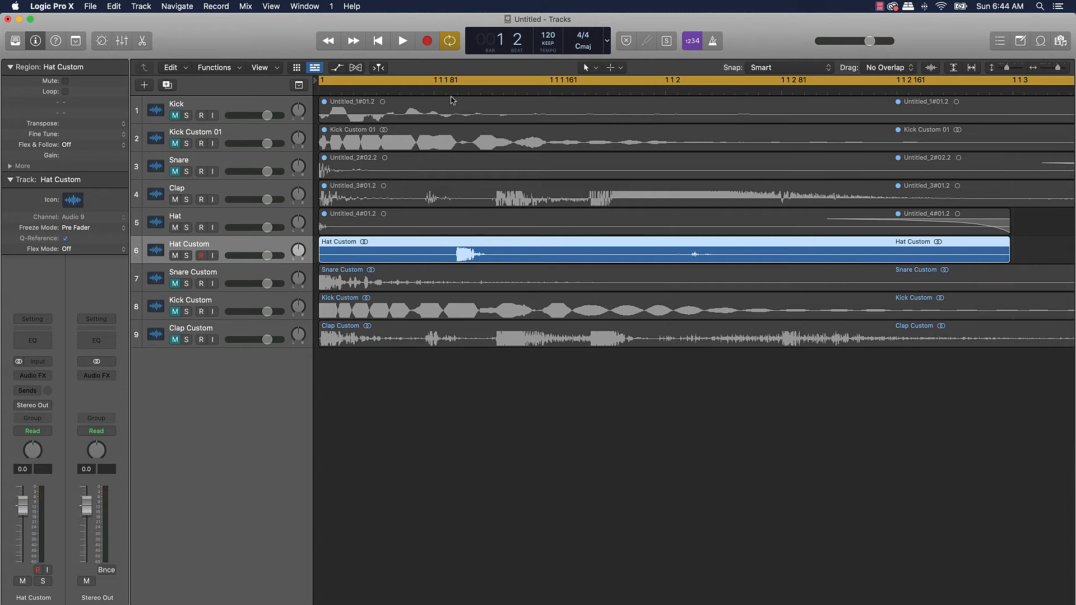
drag(323, 254, 374, 259)
key(space)
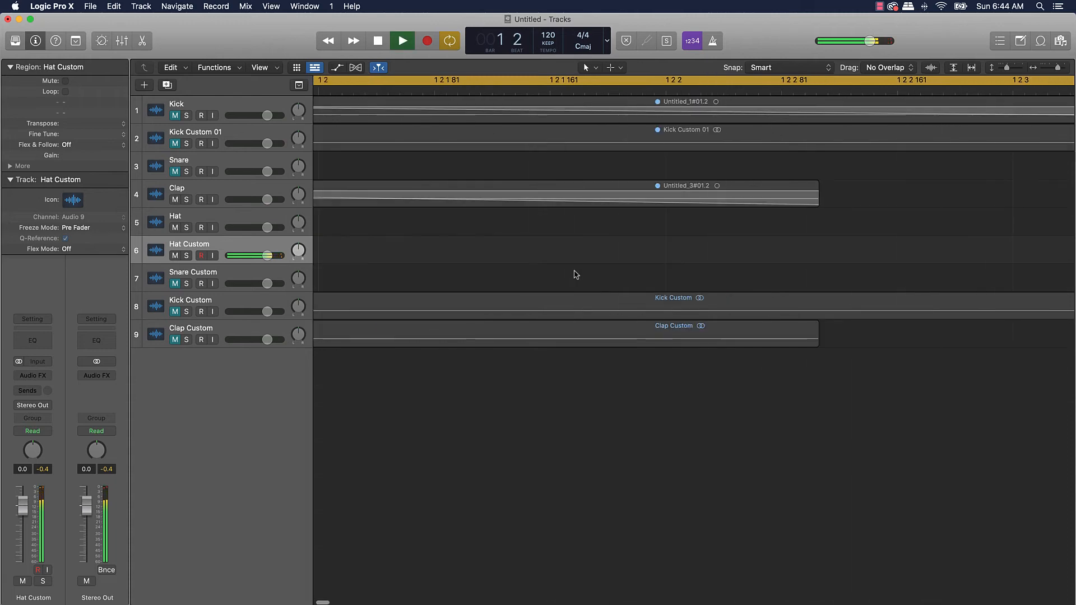
- Shorten the Hat Custom region from its end to cut off the second faint hit, and audition it
scroll(572, 275, down, 5)
scroll(573, 275, down, 2)
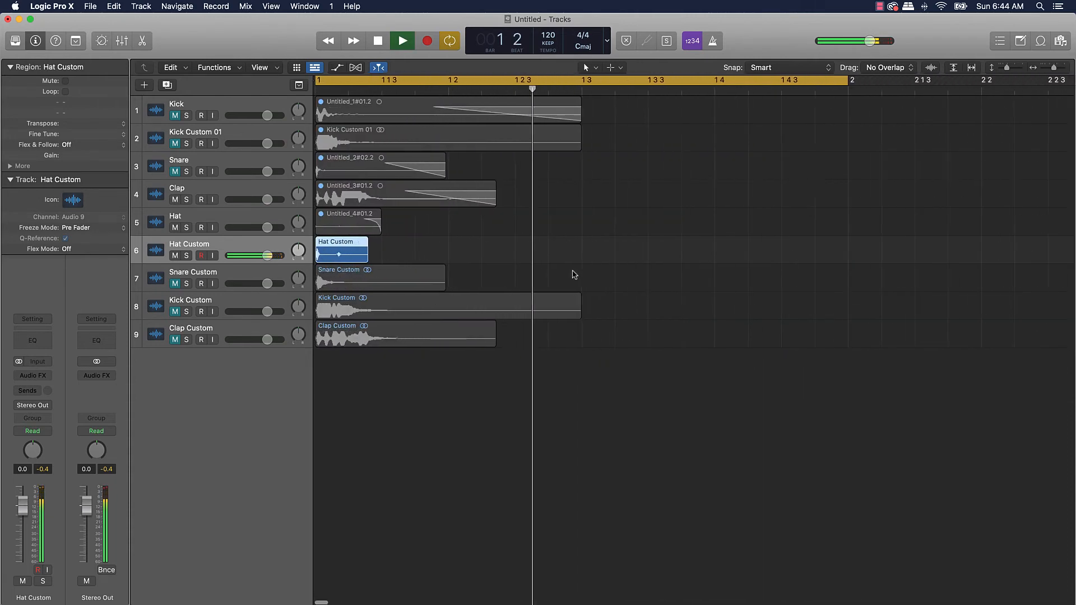
key(space)
drag(364, 257, 334, 261)
key(space)
key(space)
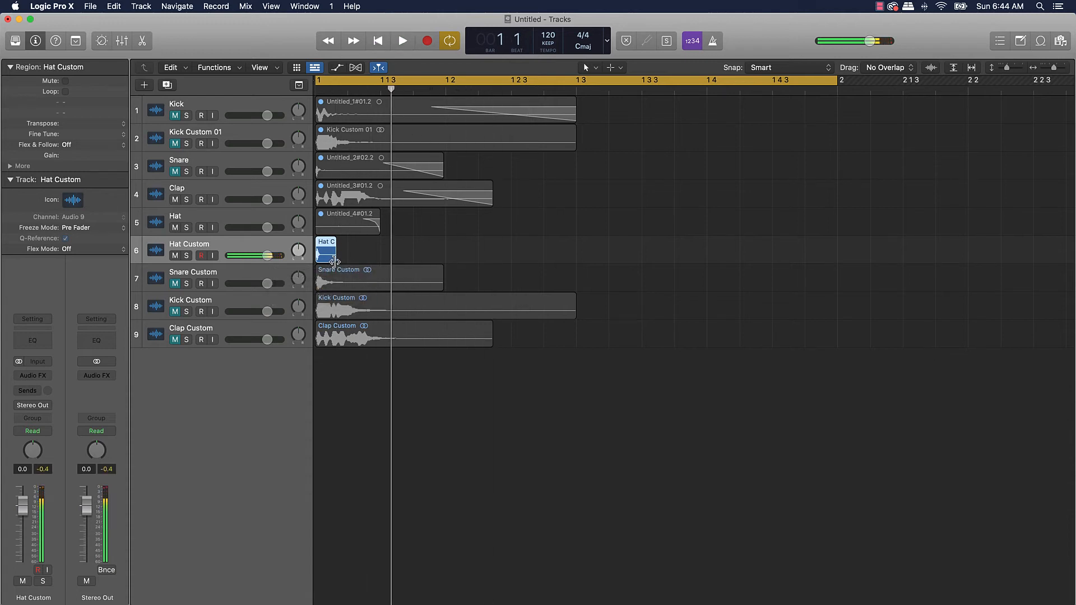
- Add a fade-out to the end of the trimmed Hat Custom region with the Fade Tool, and audition it repeatedly
key(t)
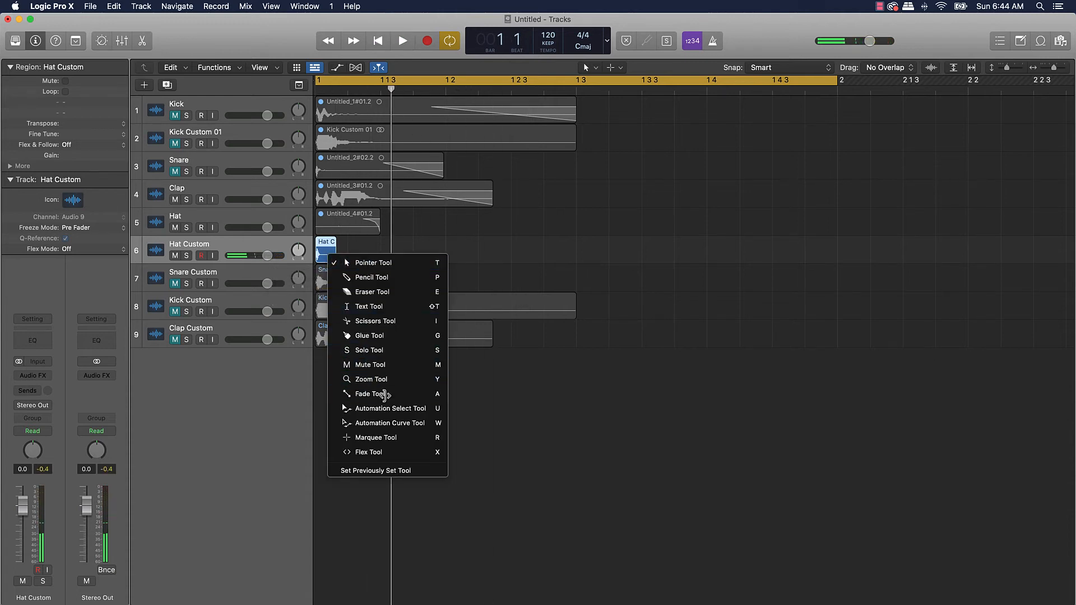
click(367, 393)
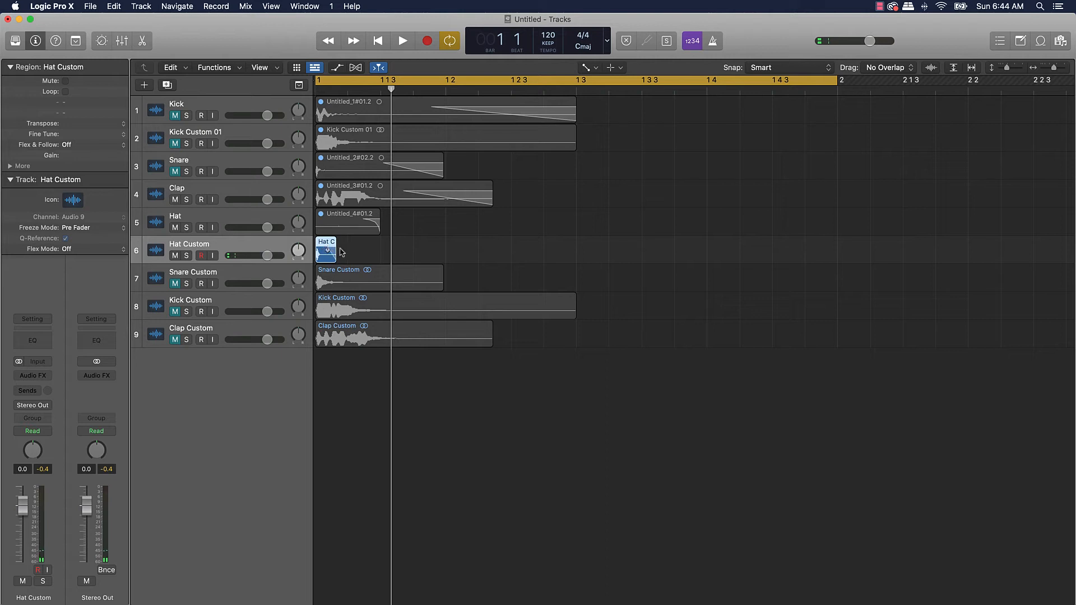
click(363, 250)
key(space)
key(space)
key(space)
key(space)
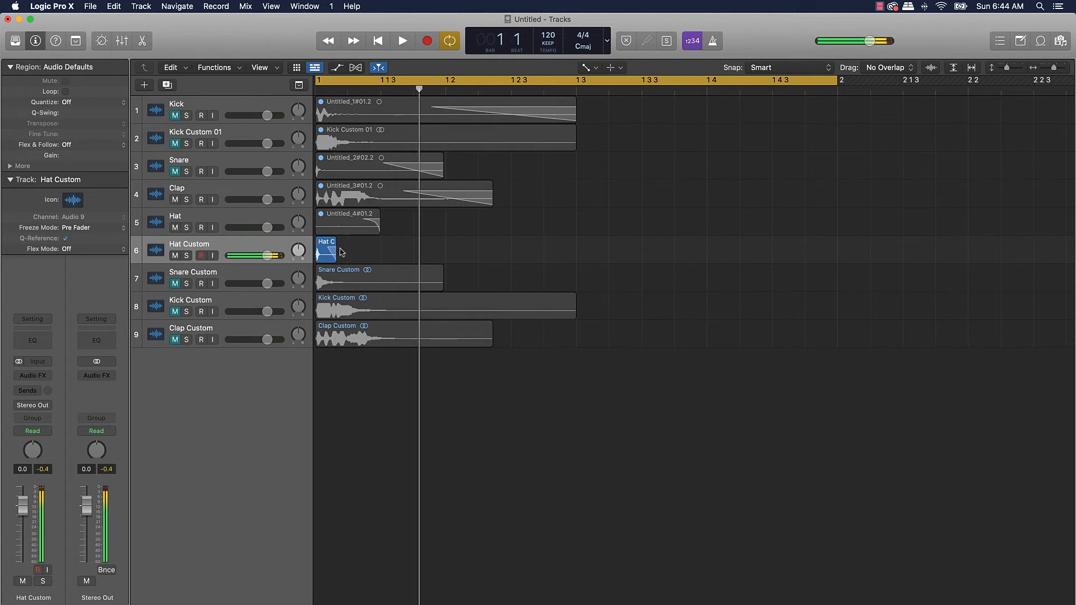
key(space)
key(space)
key(space)
key(space)
key(space)
key(space)
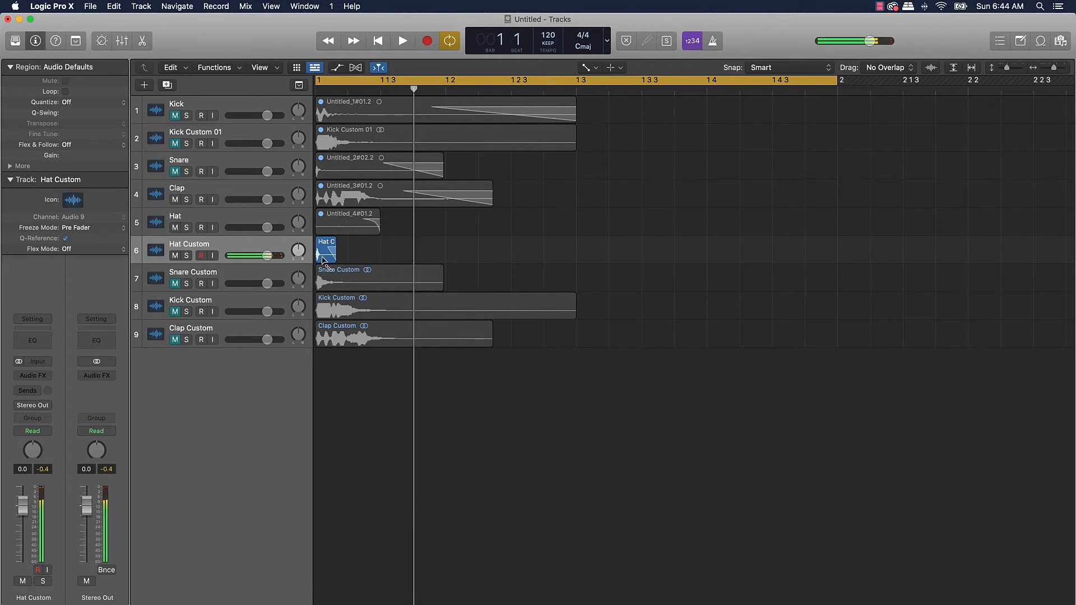
- Bounce the trimmed hat region in place to a new track named Hat Custom, with the source muted and Normalize off, and close the editor
click(324, 260)
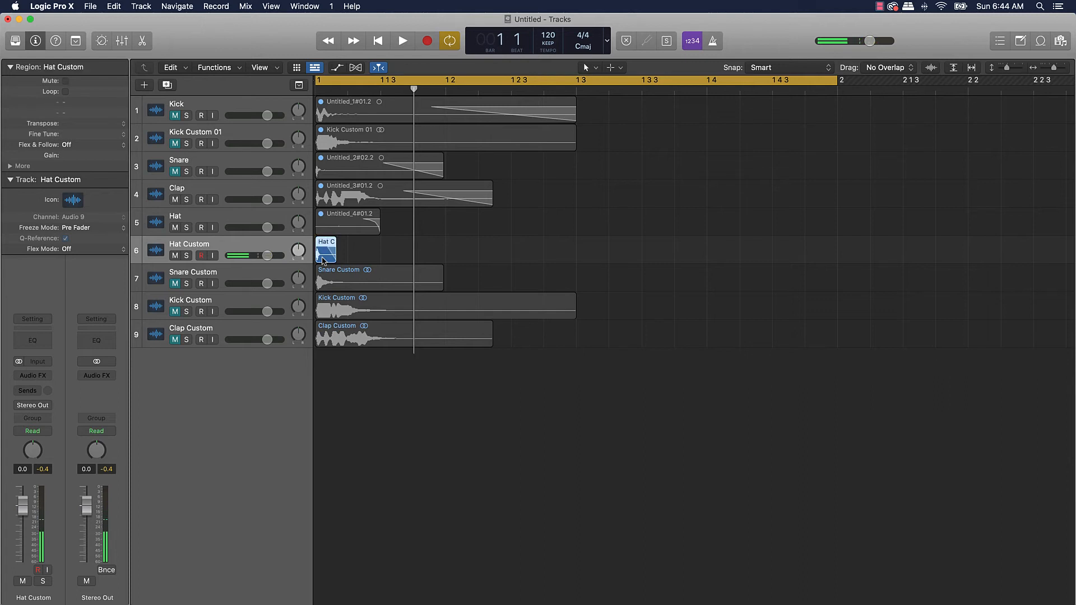
double_click(323, 260)
right_click(323, 251)
click(338, 256)
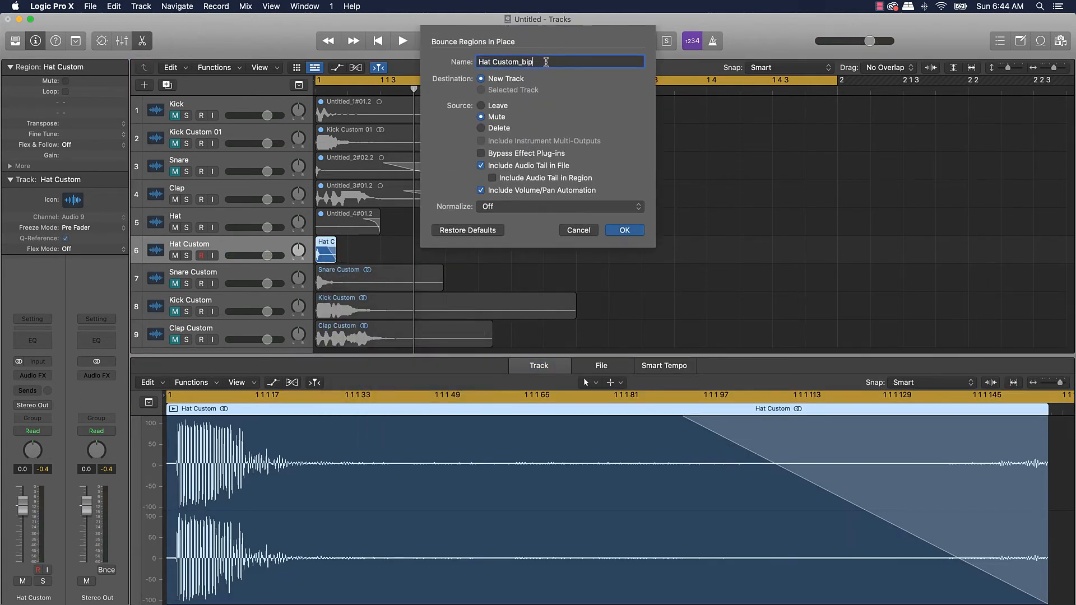
key(BackSpace)
key(BackSpace)
key(Return)
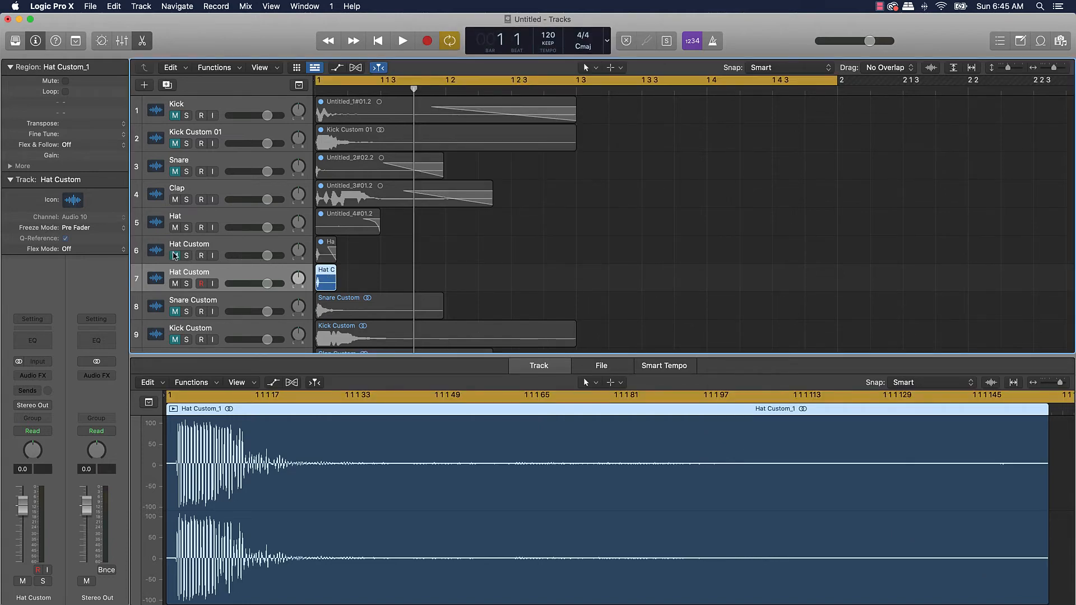
click(350, 260)
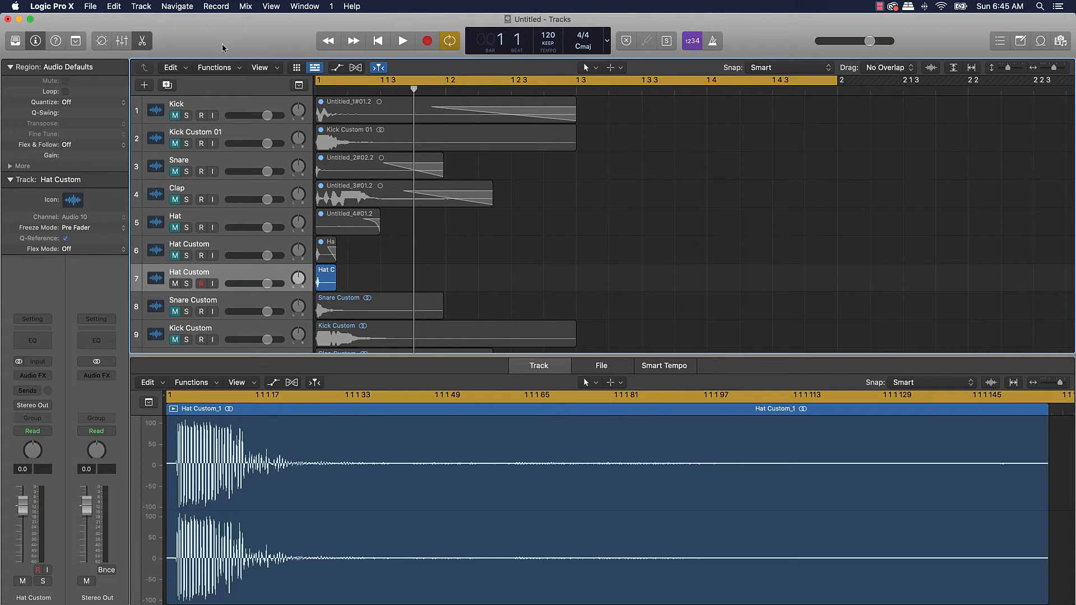
click(142, 43)
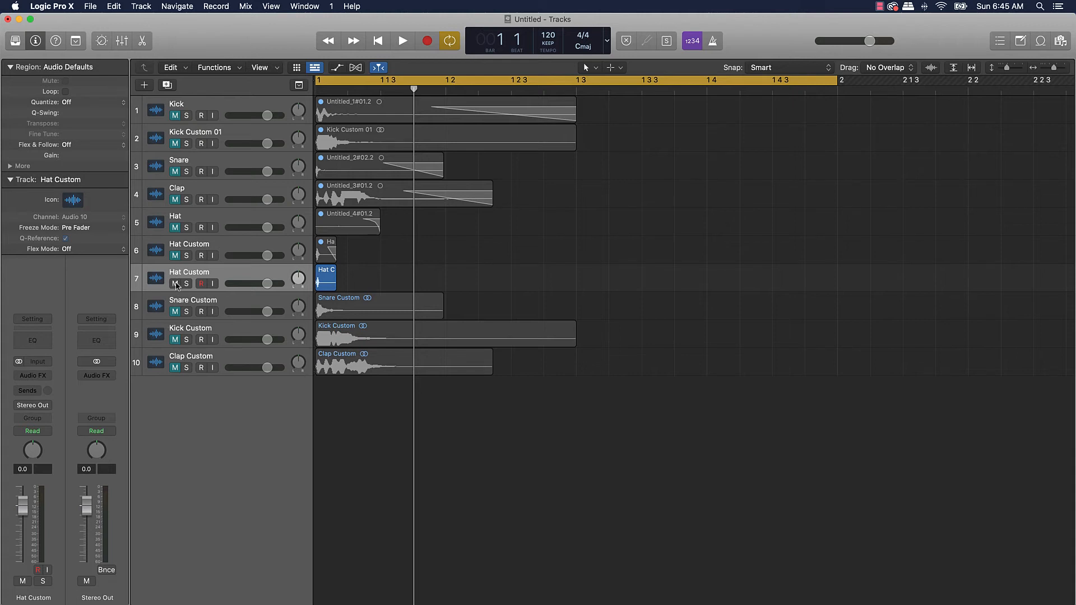
- Audition the bounced Clap, Kick, Snare and Hat Custom tracks one at a time, muting each after listening
click(174, 367)
key(space)
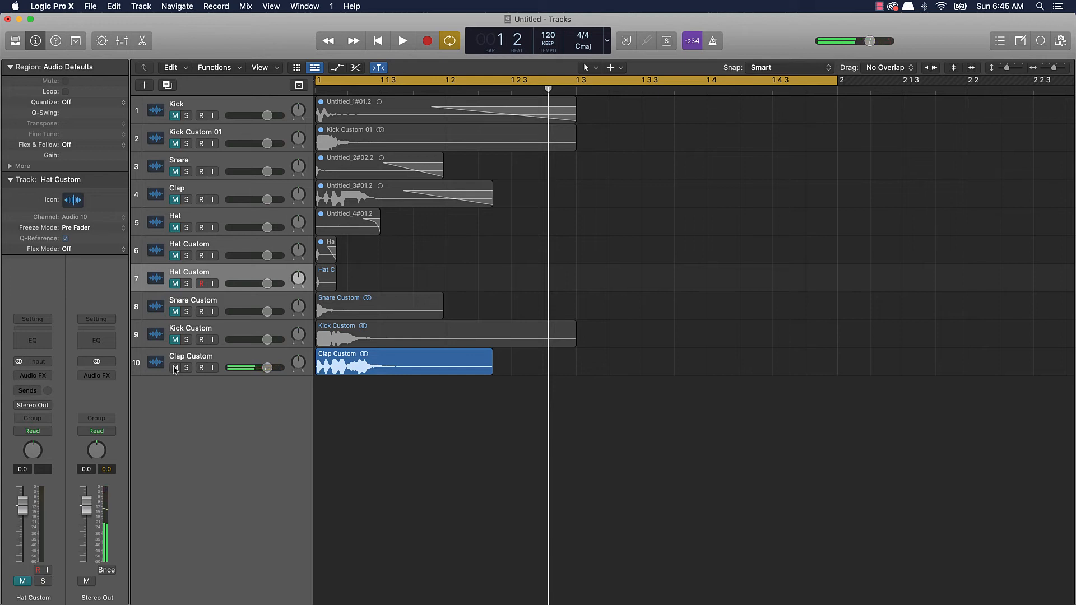
click(175, 367)
click(174, 339)
key(space)
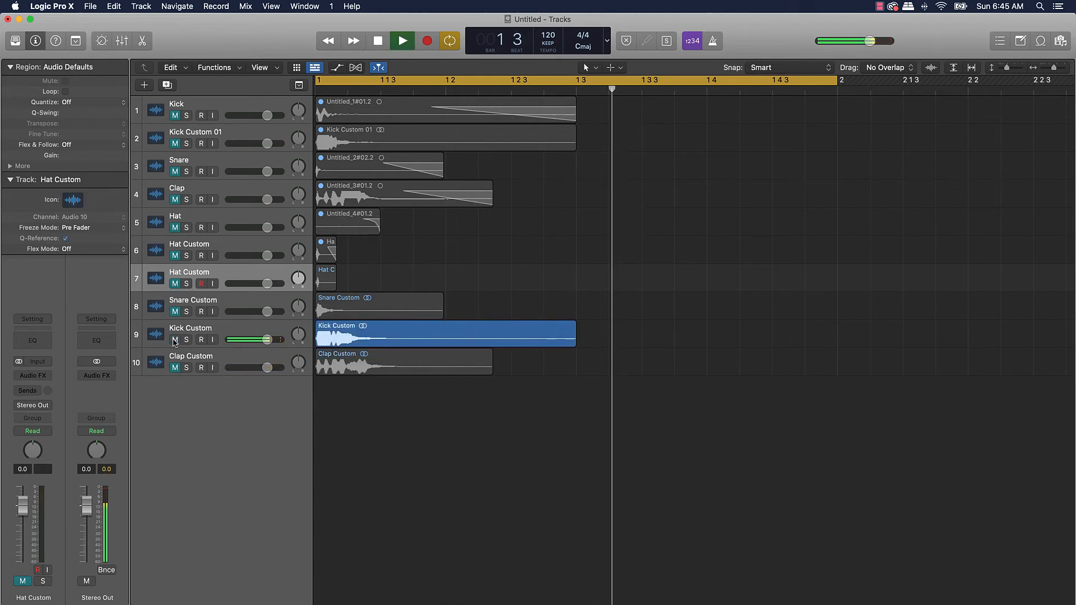
click(175, 339)
click(175, 311)
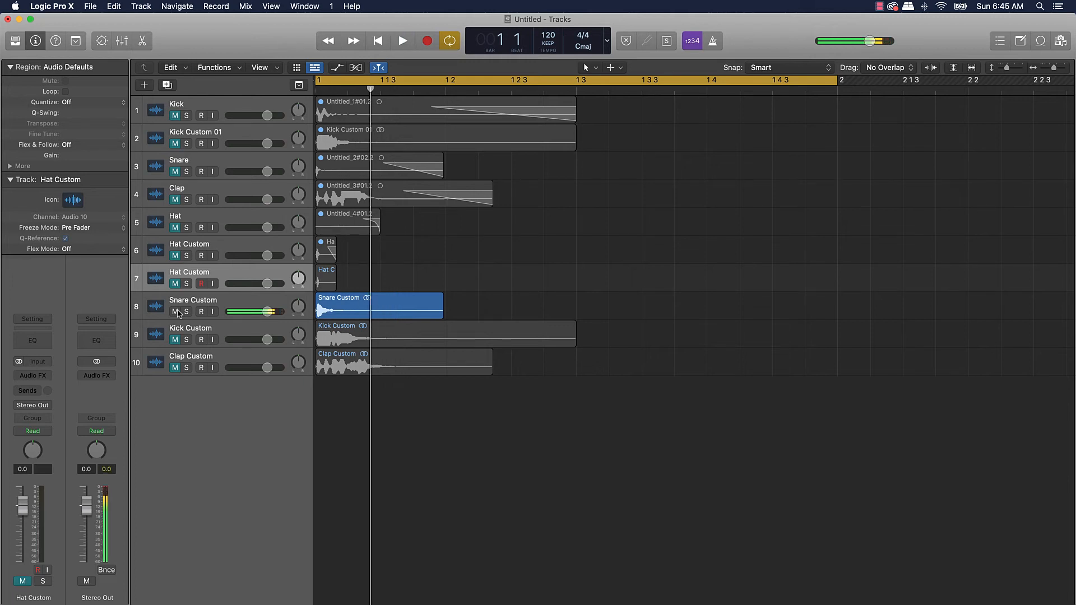
click(176, 311)
click(175, 284)
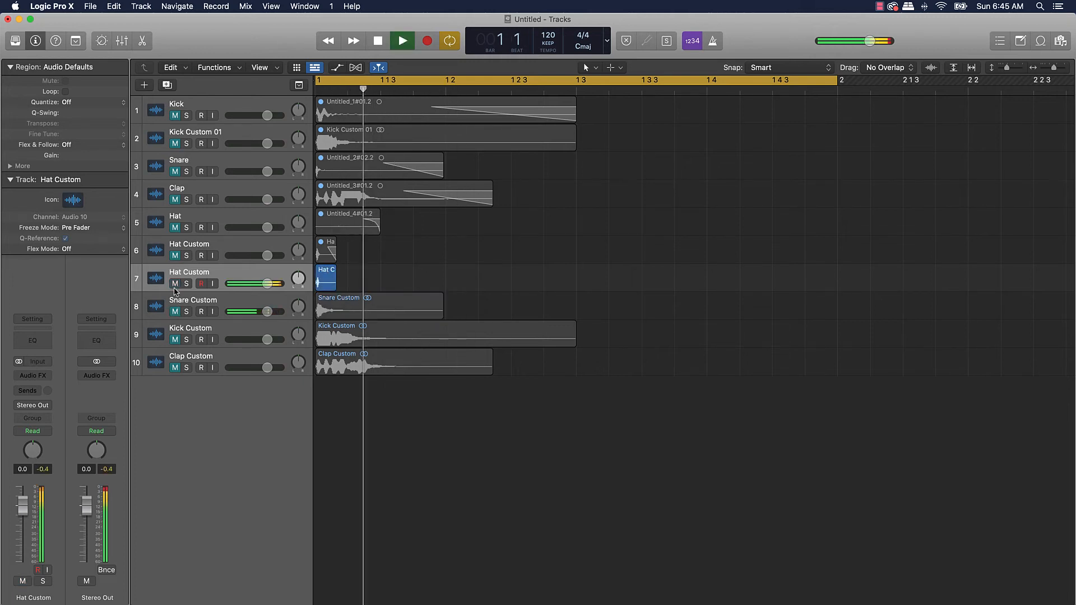
key(space)
click(175, 284)
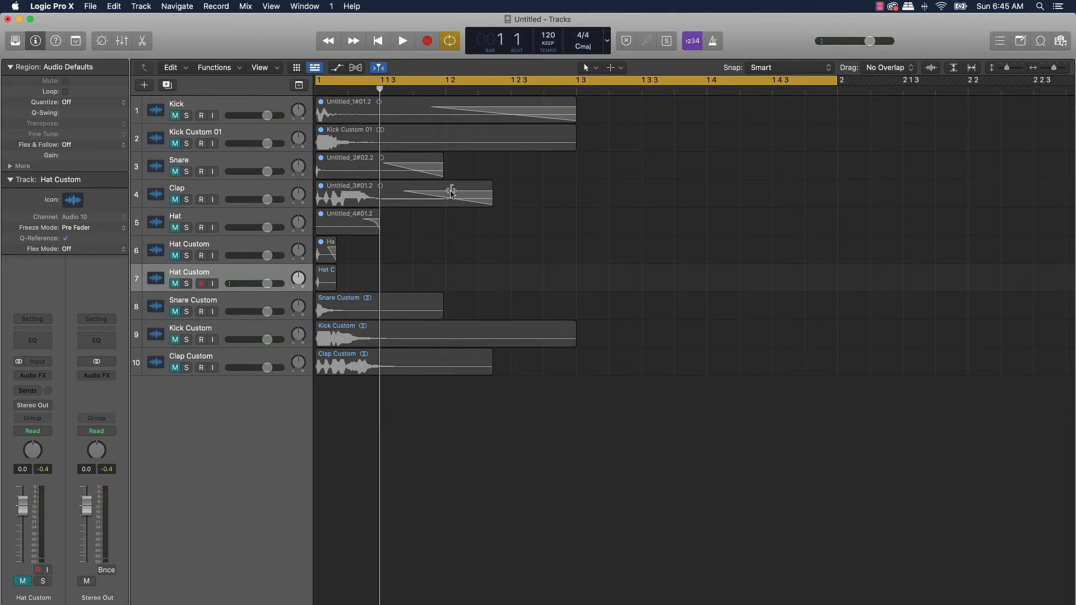
- Extend the cycle range to four bars, from bar 1 to bar 5
ctrl+alt+click(796, 134)
ctrl+alt+click(797, 134)
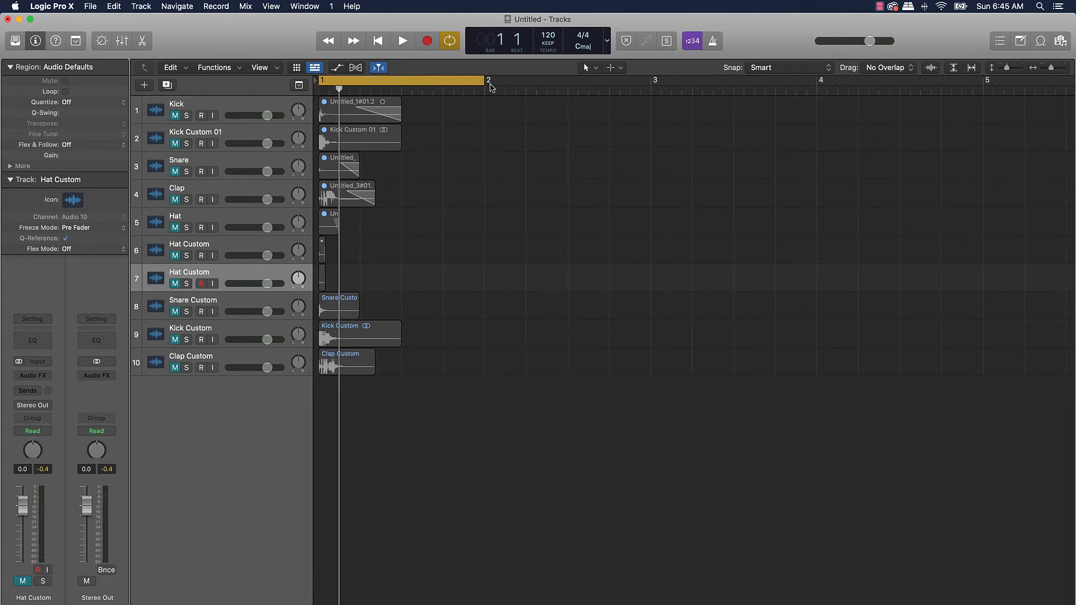
drag(490, 88, 633, 85)
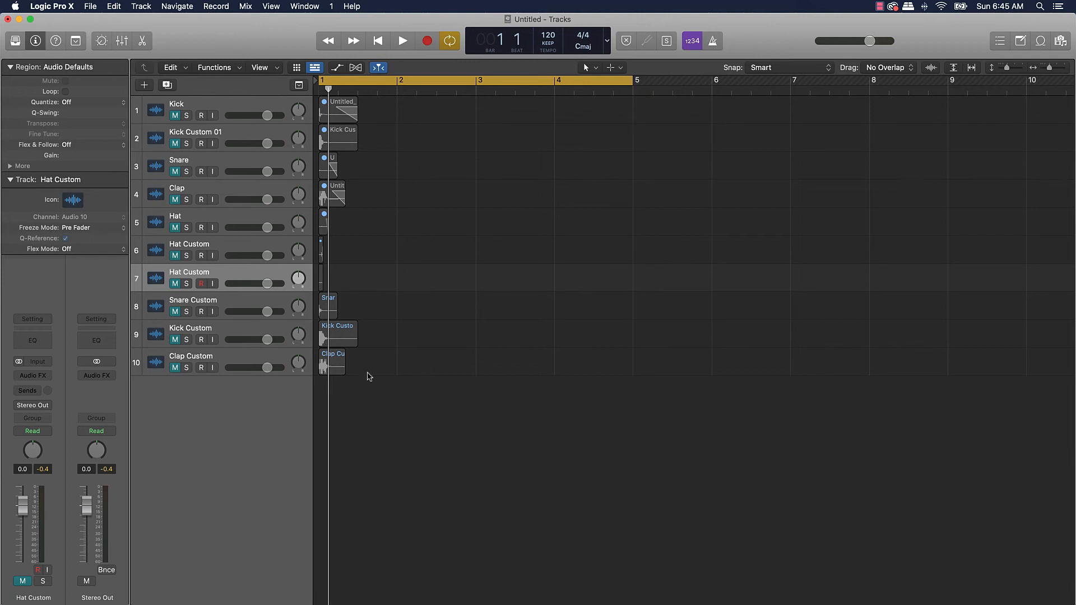
key(super+Right)
key(super+Right)
scroll(328, 370, left, 2)
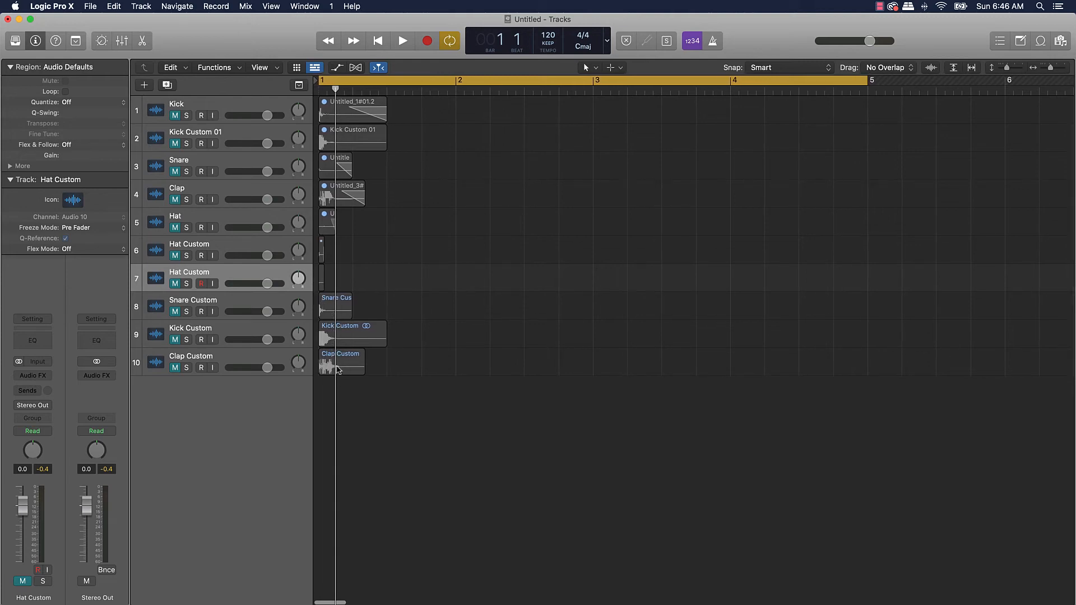
- Create a Quick Sampler track from the Clap Custom region and set the project tempo to 130
drag(338, 369, 217, 430)
drag(218, 408, 218, 408)
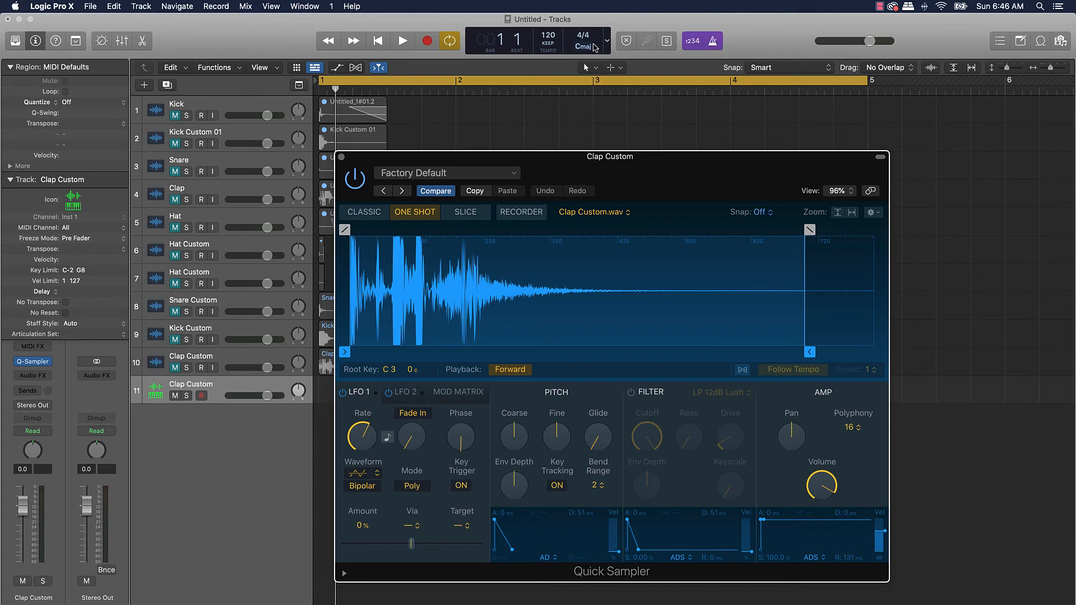
drag(549, 34, 550, 22)
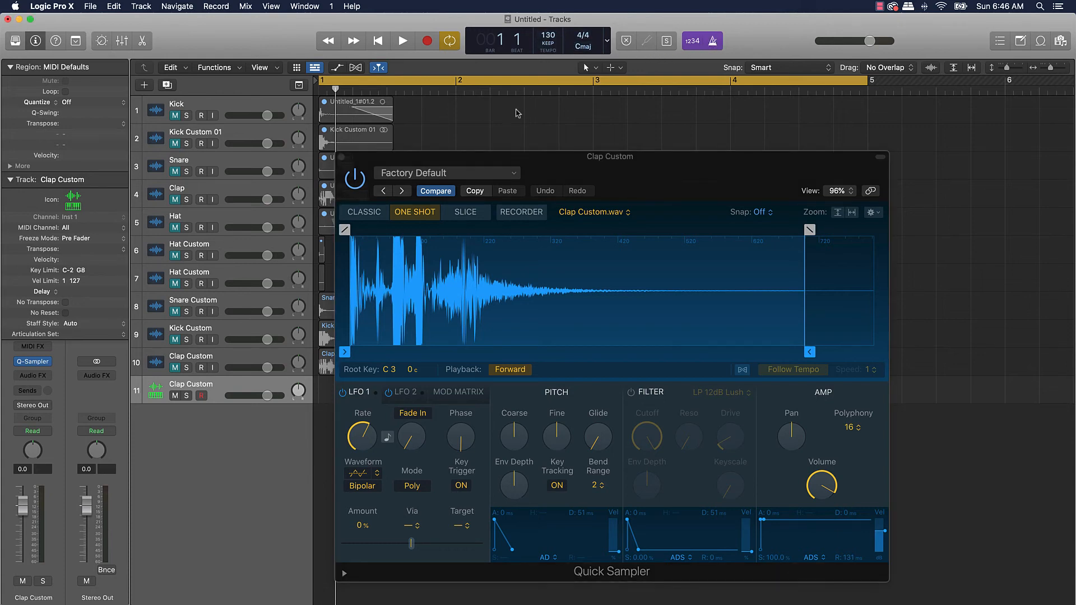
drag(558, 165, 619, 134)
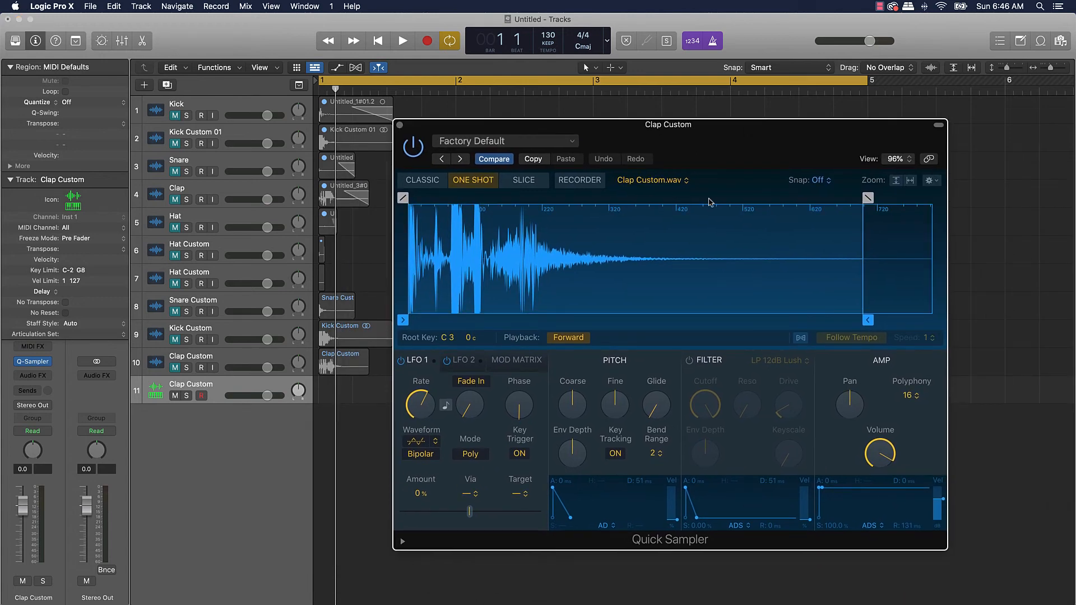
- Open Musical Typing and test the clap sample on C3
key(super+k)
key(k)
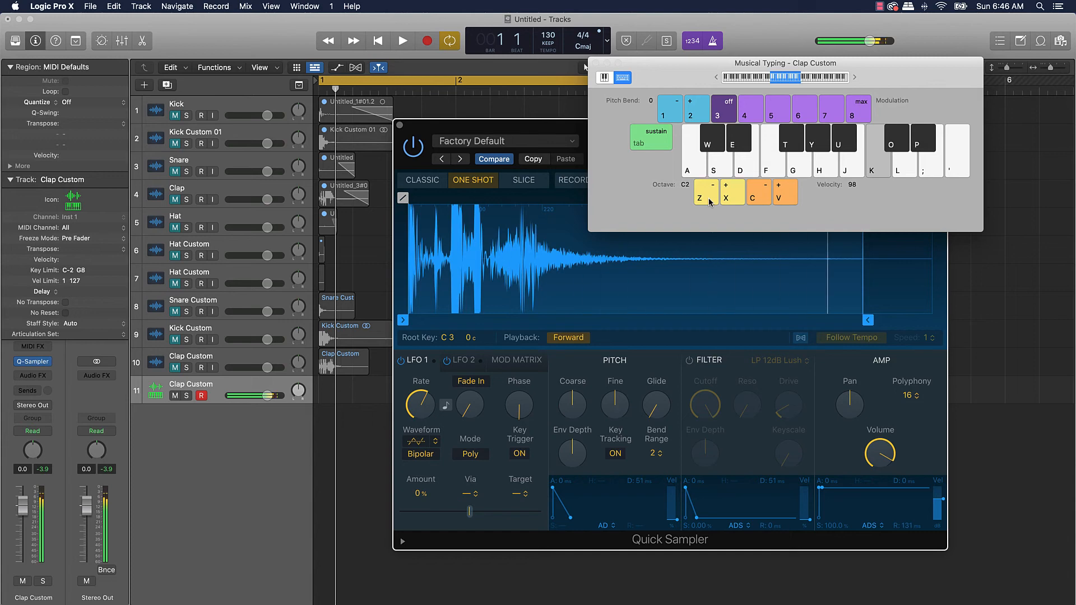
key(k)
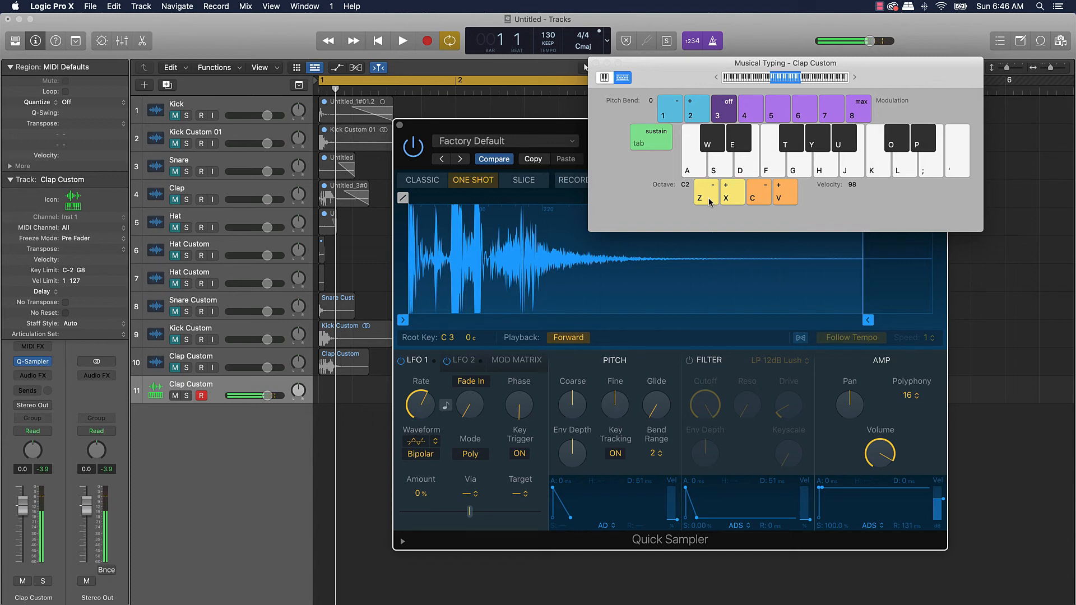
- Record one C3 clap hit in each of the four bars on the sampler track, and close the Musical Typing and Quick Sampler windows
key(space)
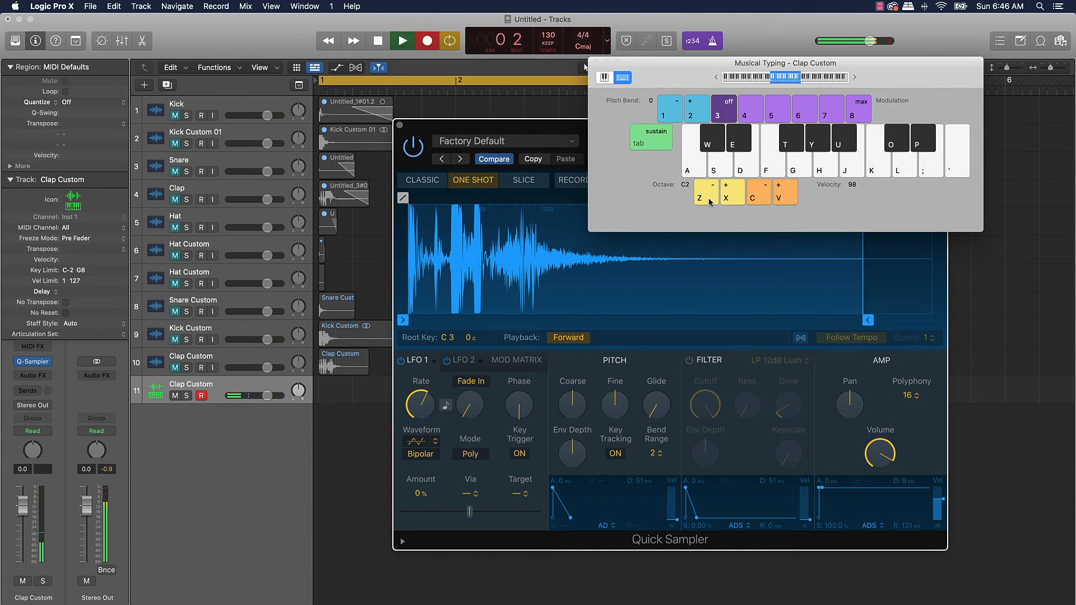
key(k)
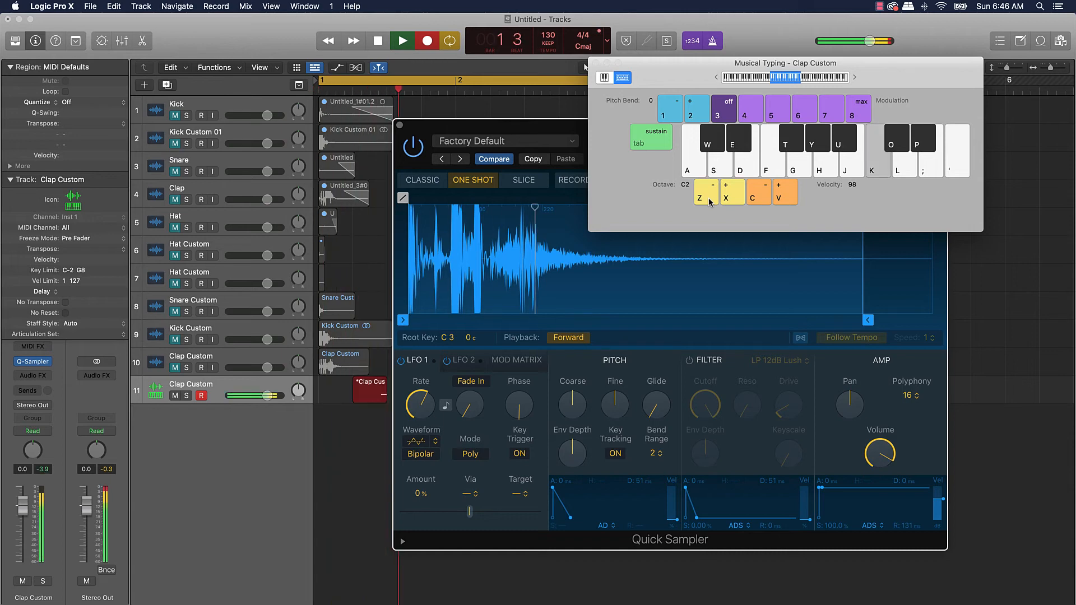
key(k)
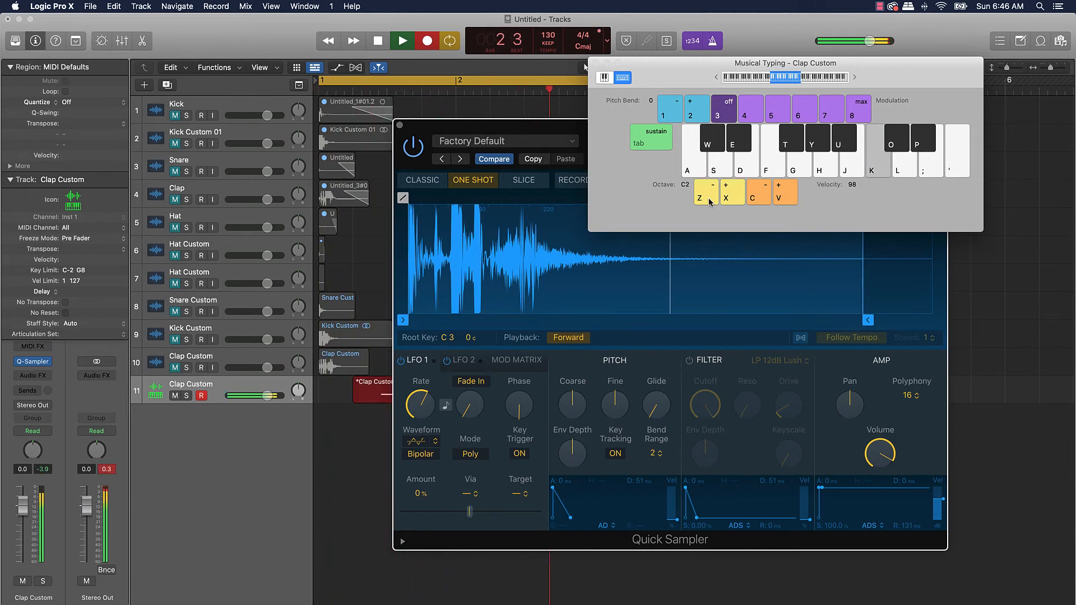
key(k)
key(k)
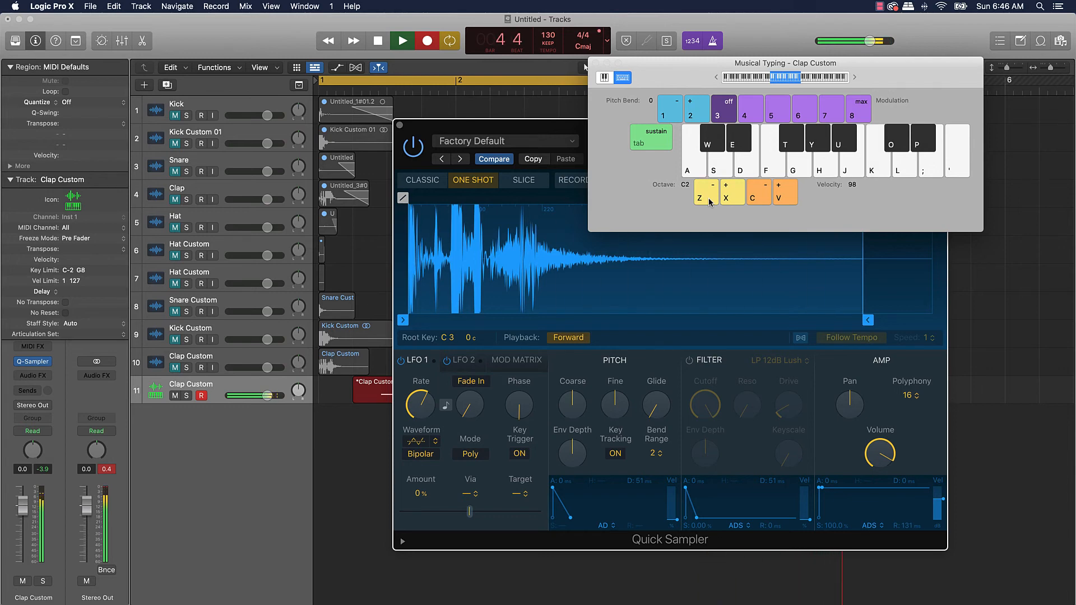
key(k)
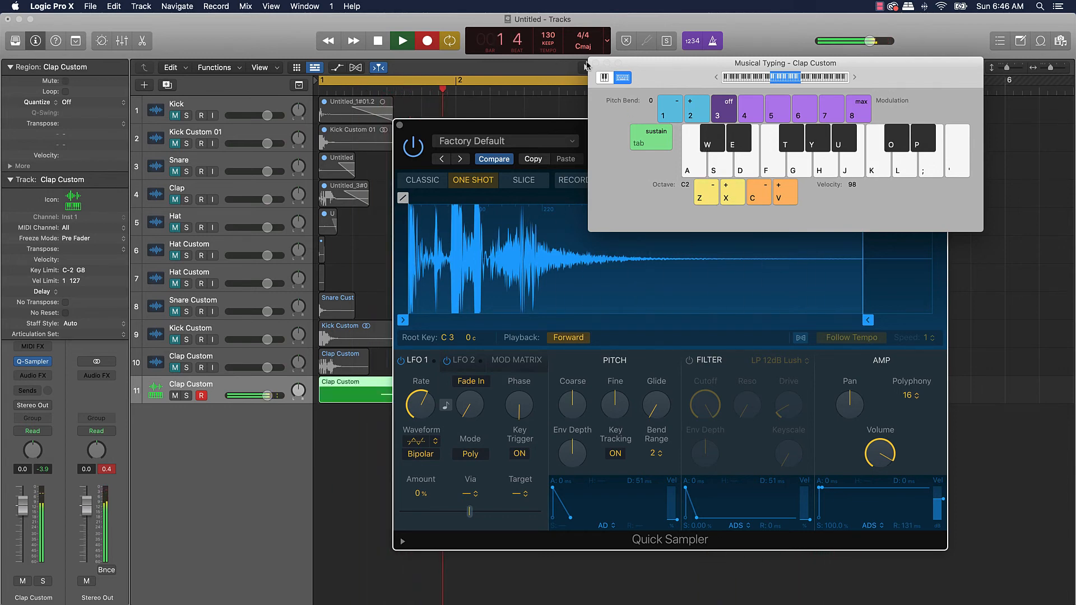
click(596, 63)
click(399, 125)
key(space)
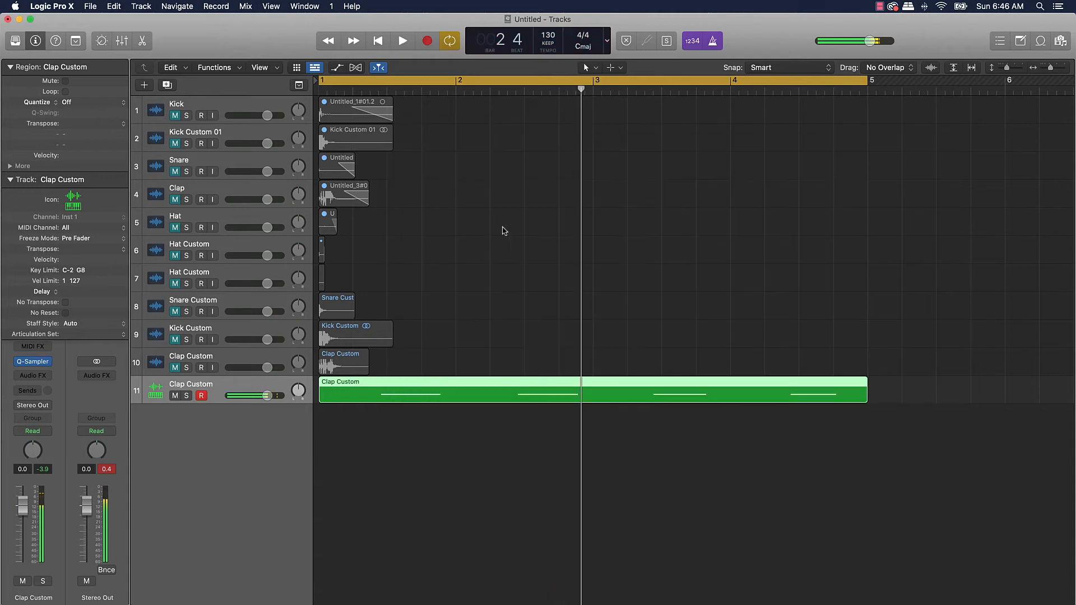
- Quantize all four notes of the Clap Custom MIDI region to 1/8 Note in the Piano Roll and close the editor
double_click(645, 388)
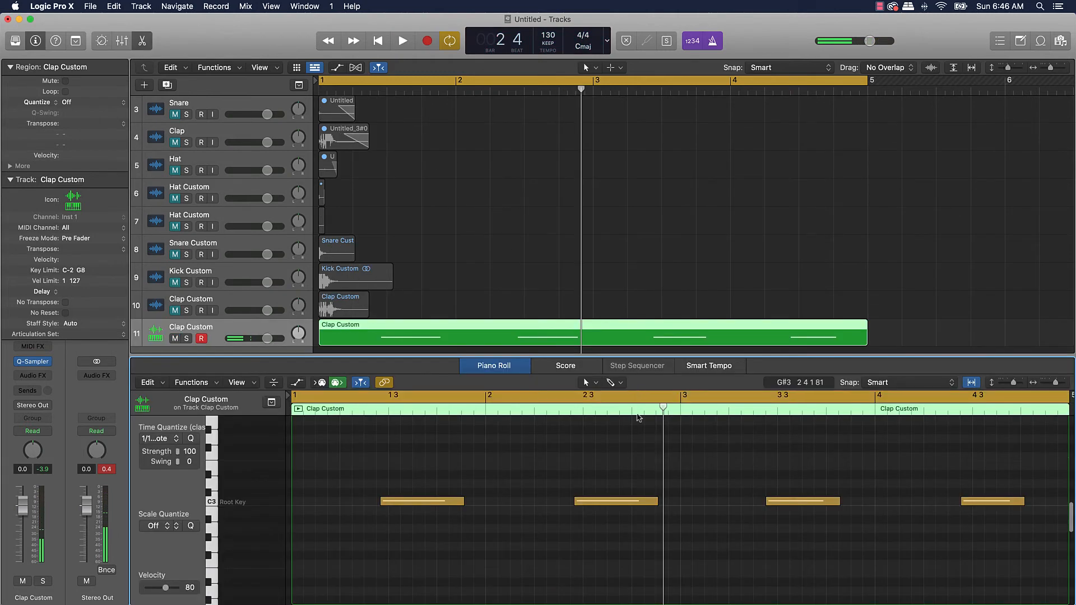
key(super+a)
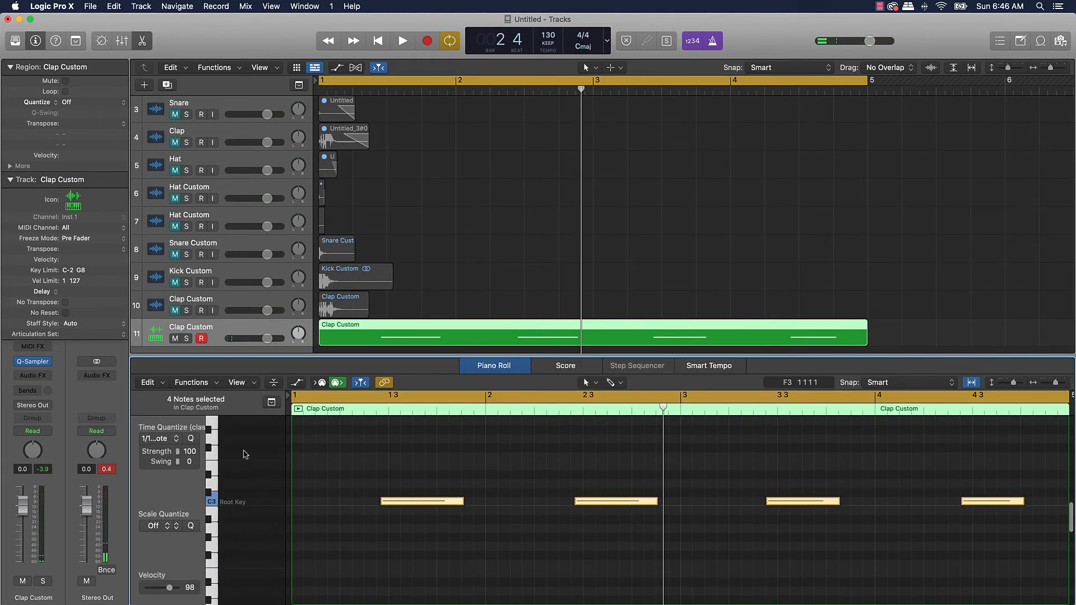
click(190, 440)
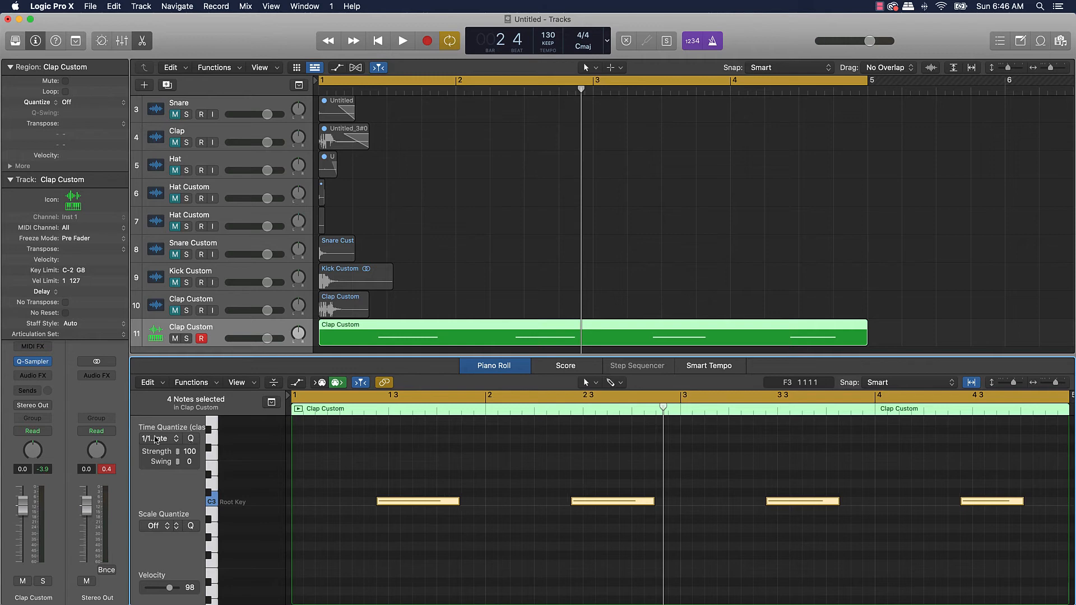
click(156, 440)
click(185, 502)
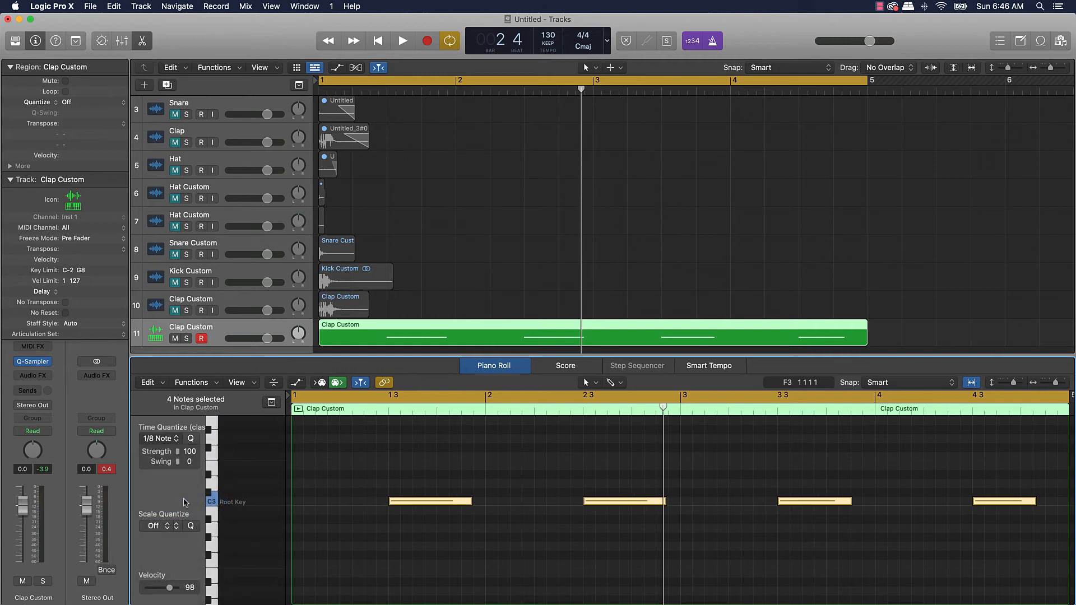
click(787, 307)
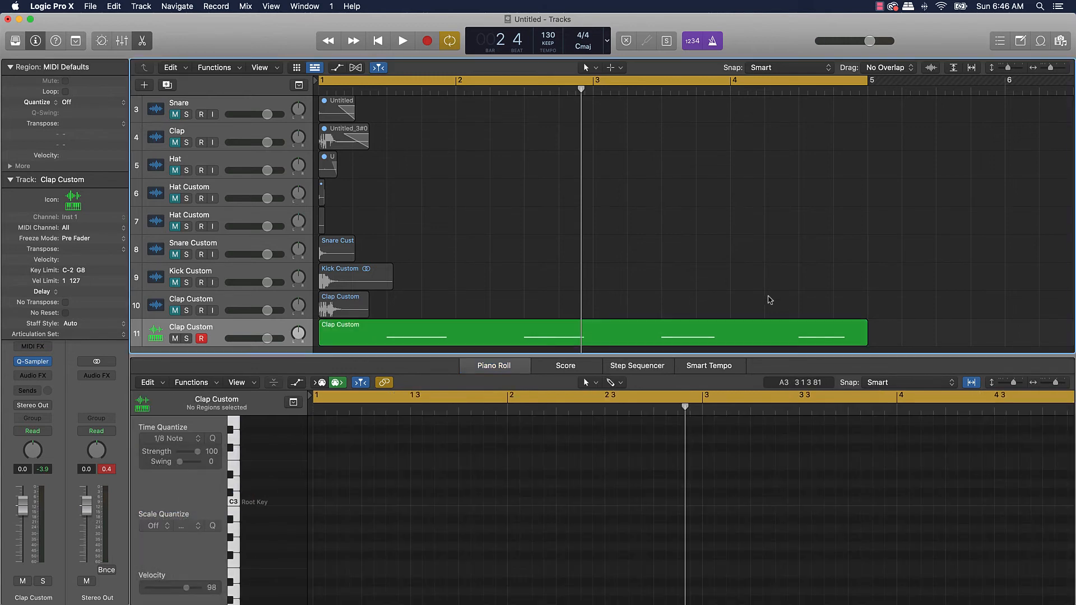
click(495, 364)
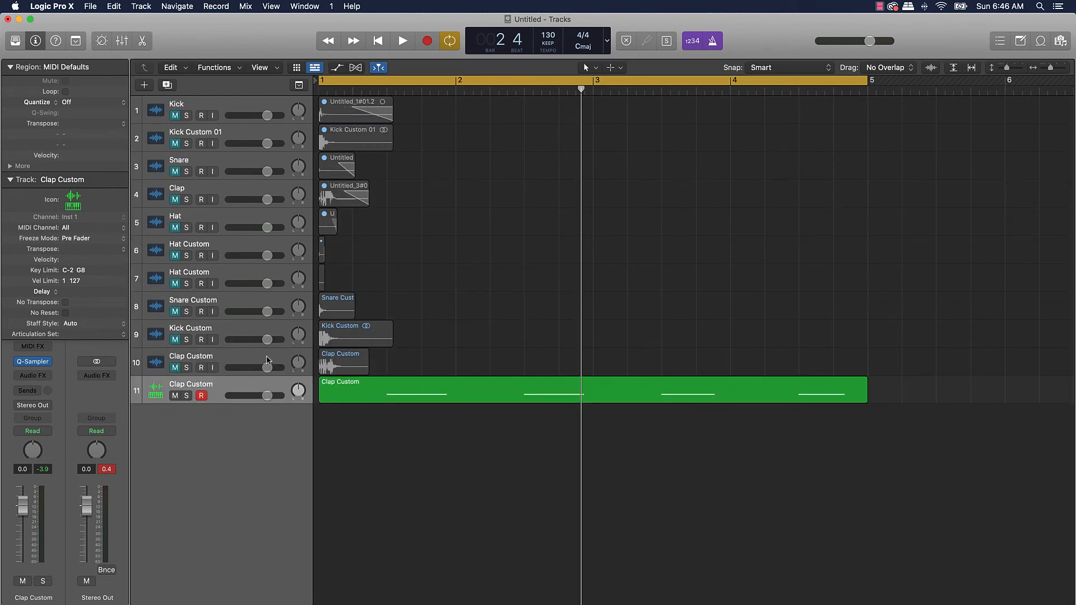
- Create a Quick Sampler track from the Kick Custom audio region and test the sample on C3 with Musical Typing
click(288, 328)
drag(336, 336, 227, 436)
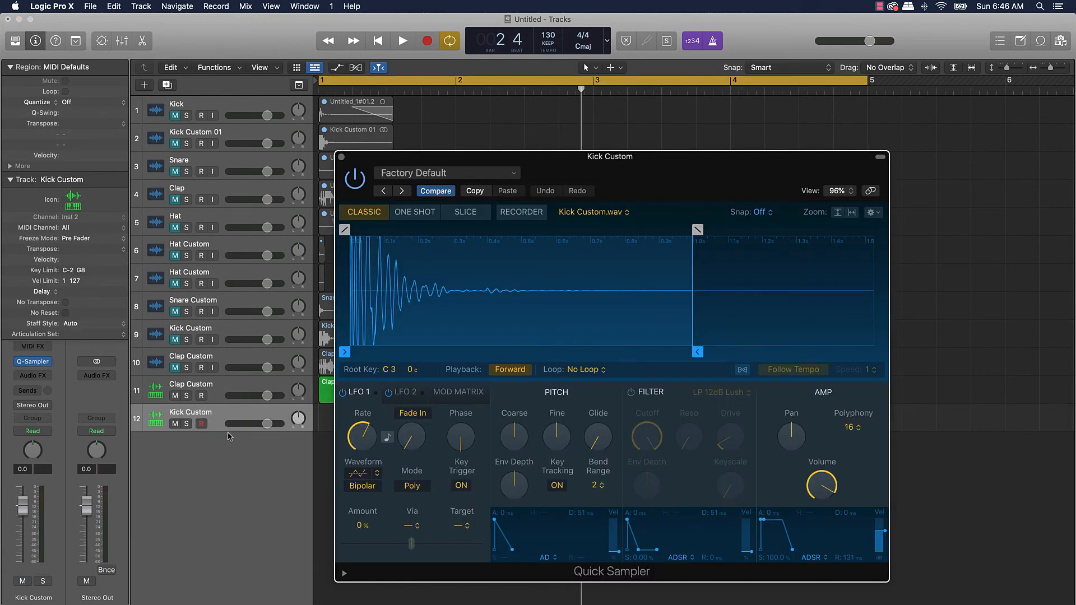
key(super+k)
key(k)
key(k)
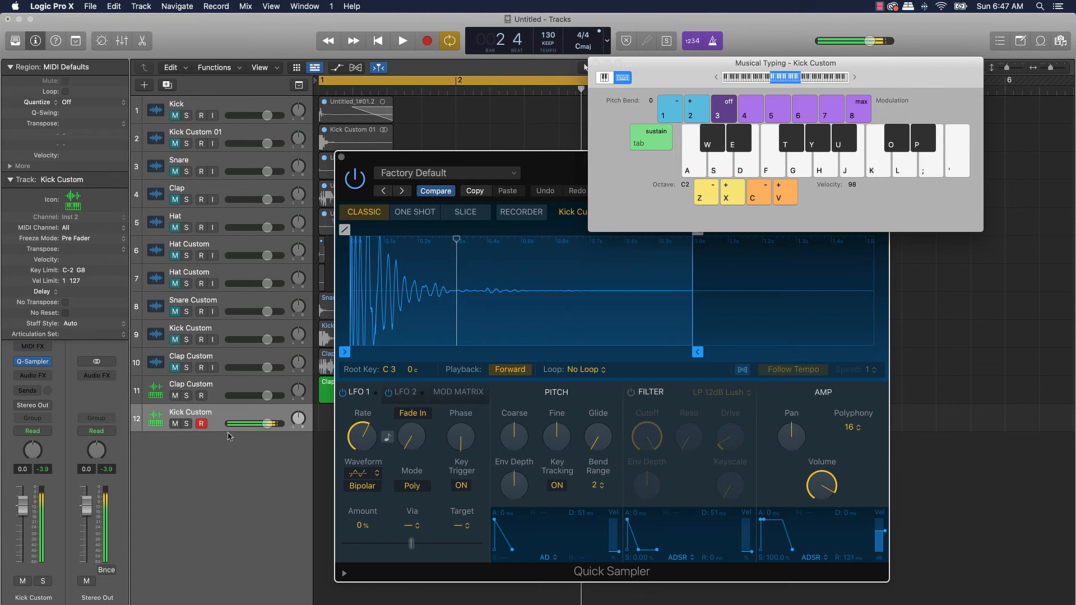
key(k)
key(k)
key(k)
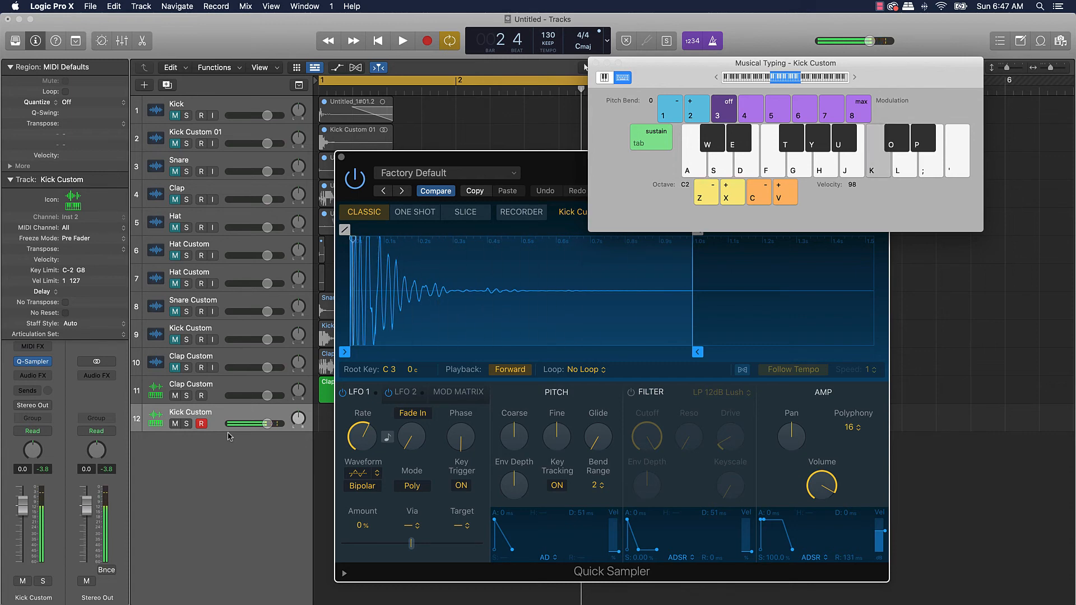
- Switch the kick's Quick Sampler to One Shot mode and test it with repeated C3 hits
click(425, 213)
key(k)
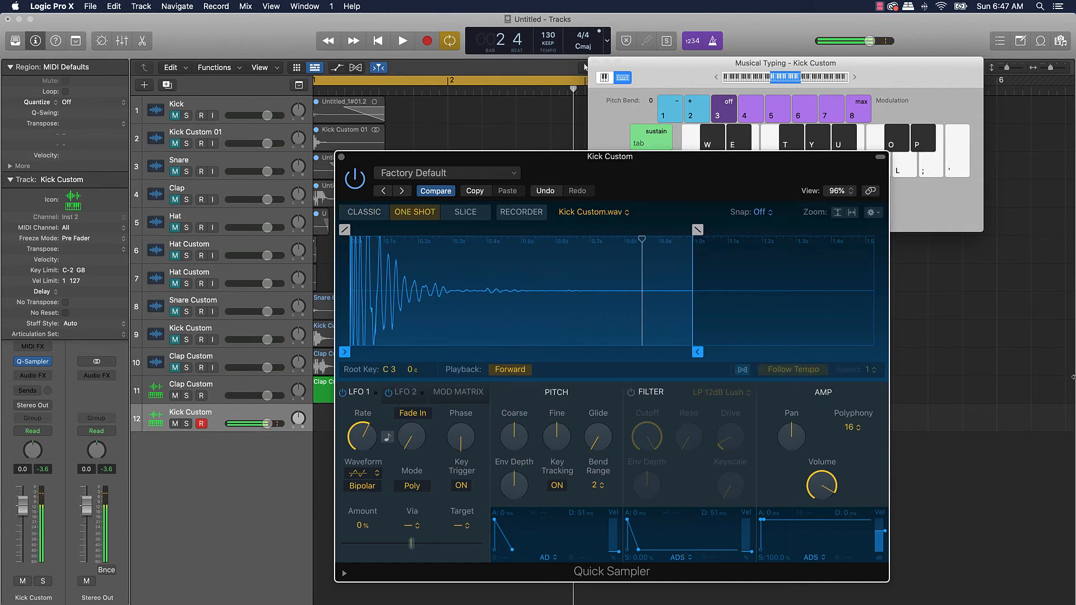
key(k)
key(k)
key(k)
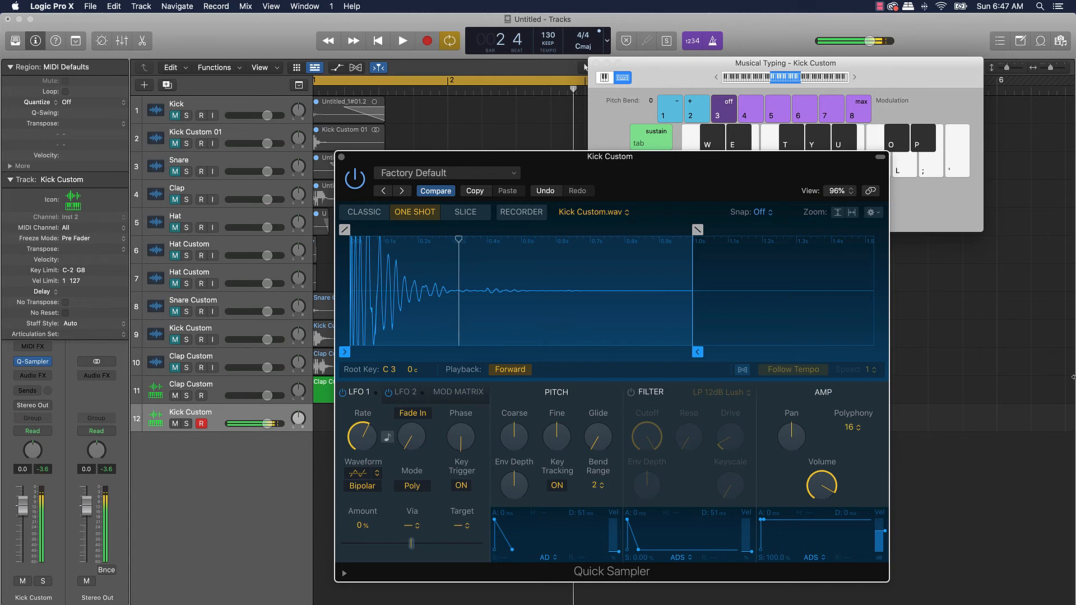
key(k)
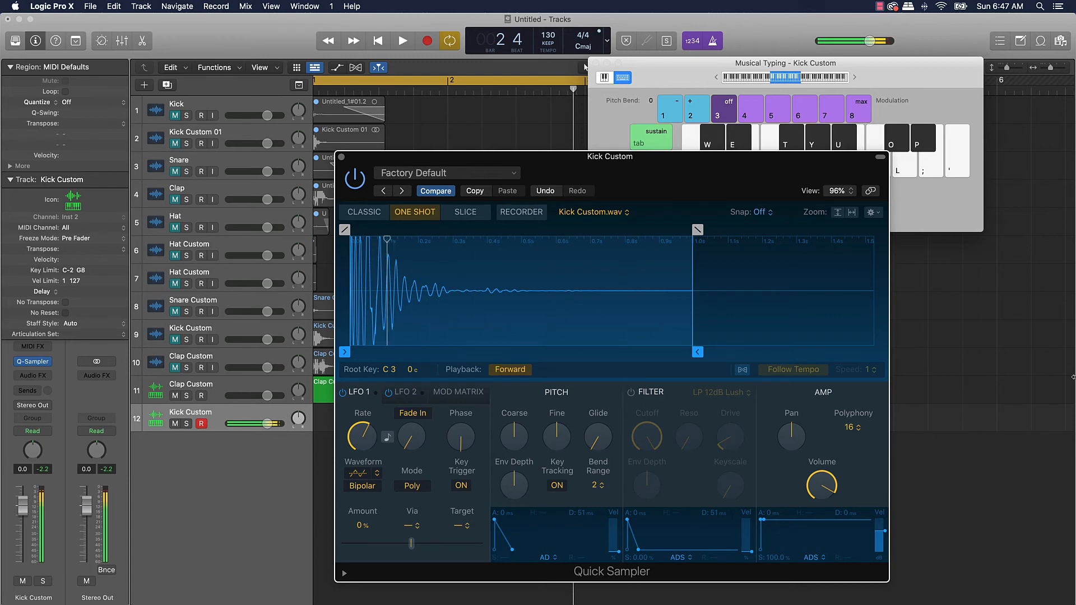
key(k)
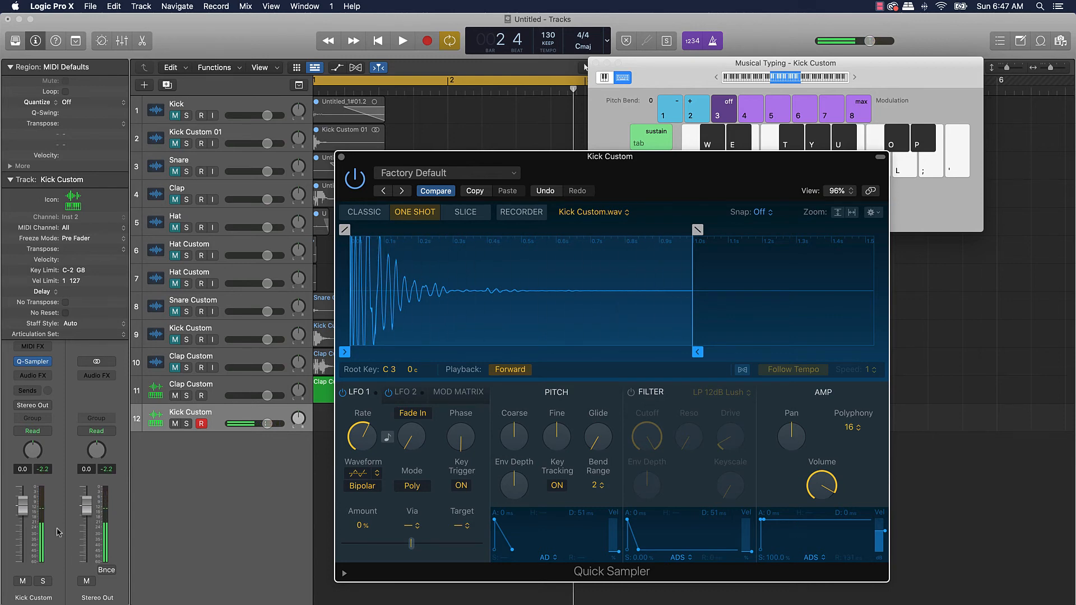
- Raise the Kick Custom sampler track's volume to 6.0 dB and test it with C3 hits
click(23, 504)
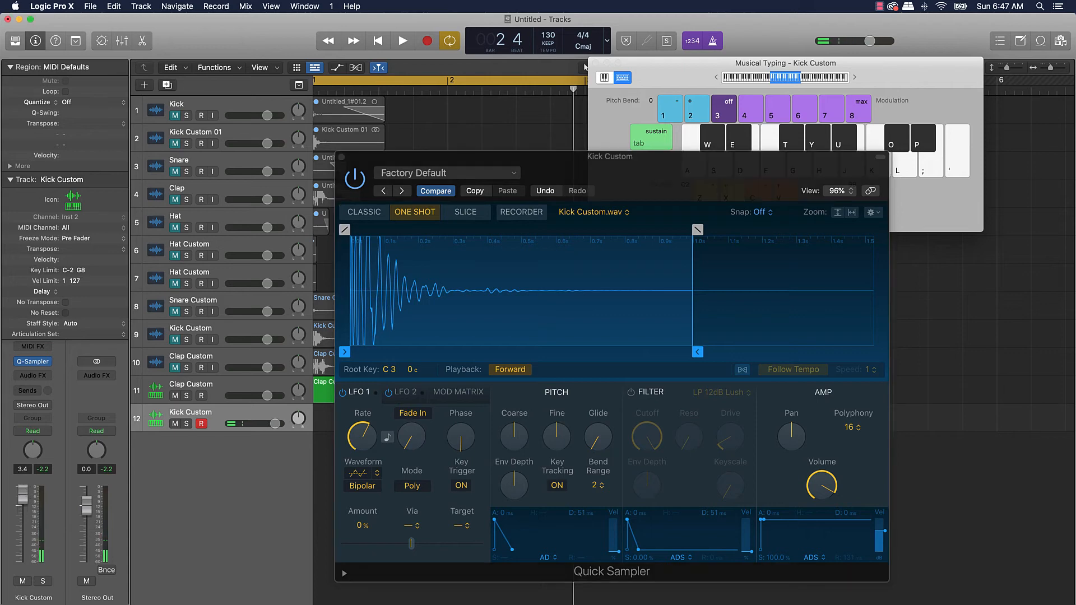
key(k)
key(k)
key(k)
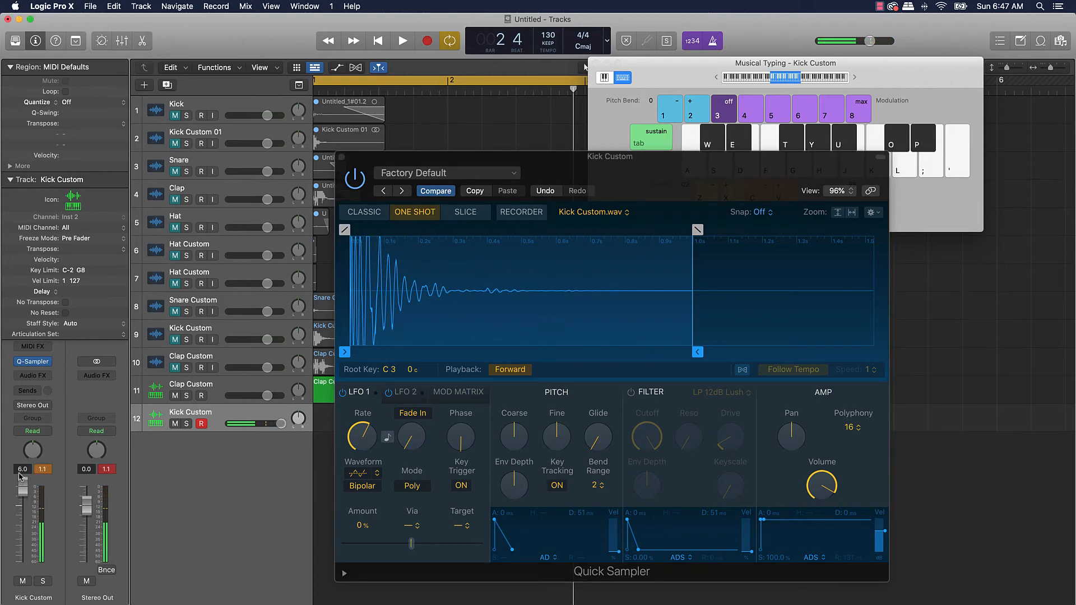
key(k)
key(k)
- Record a seven-hit C3 kick pattern across the four bars on the kick sampler track, and close its Quick Sampler window
key(r)
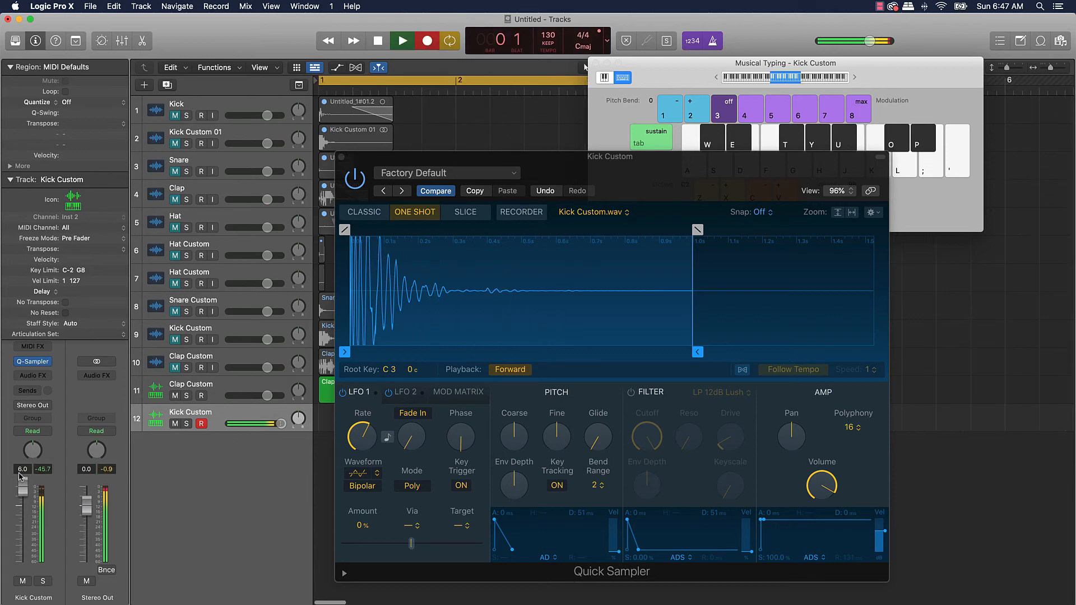
key(k)
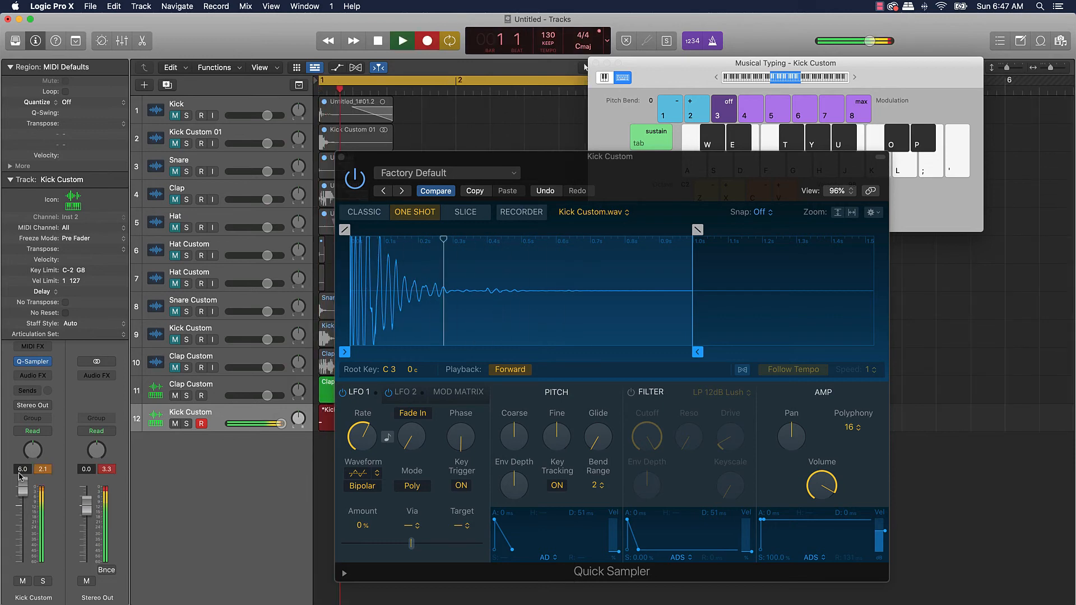
key(k)
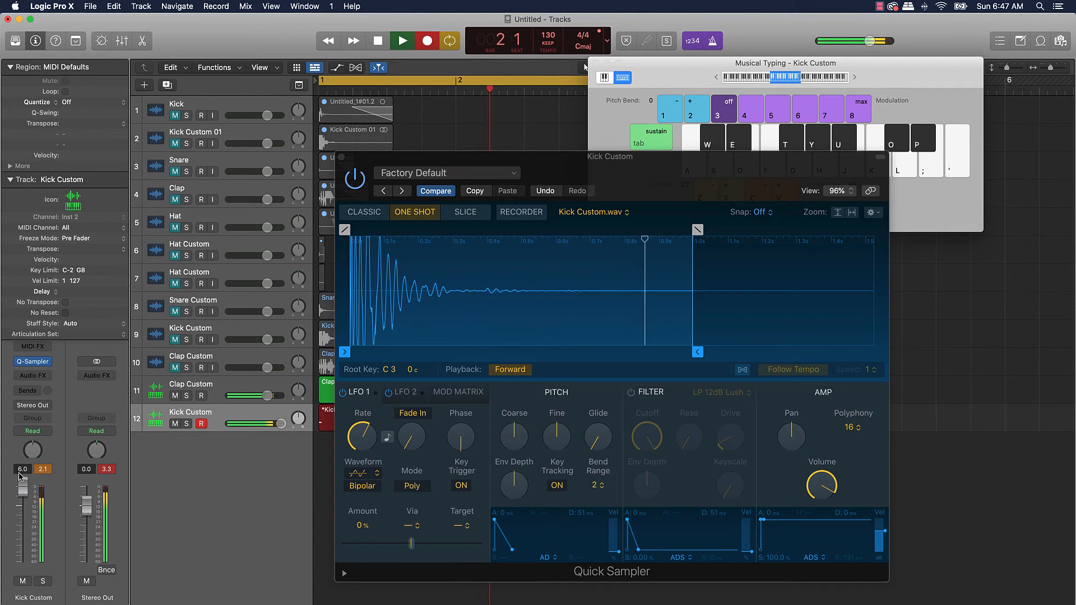
key(k)
key(k)
key(k)
key(k)
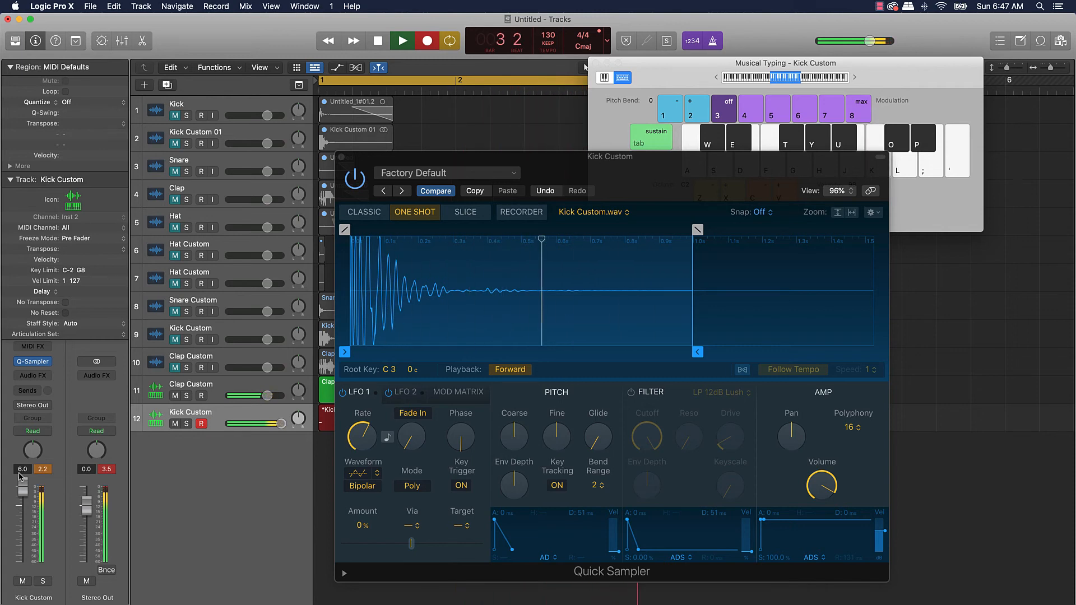
key(k)
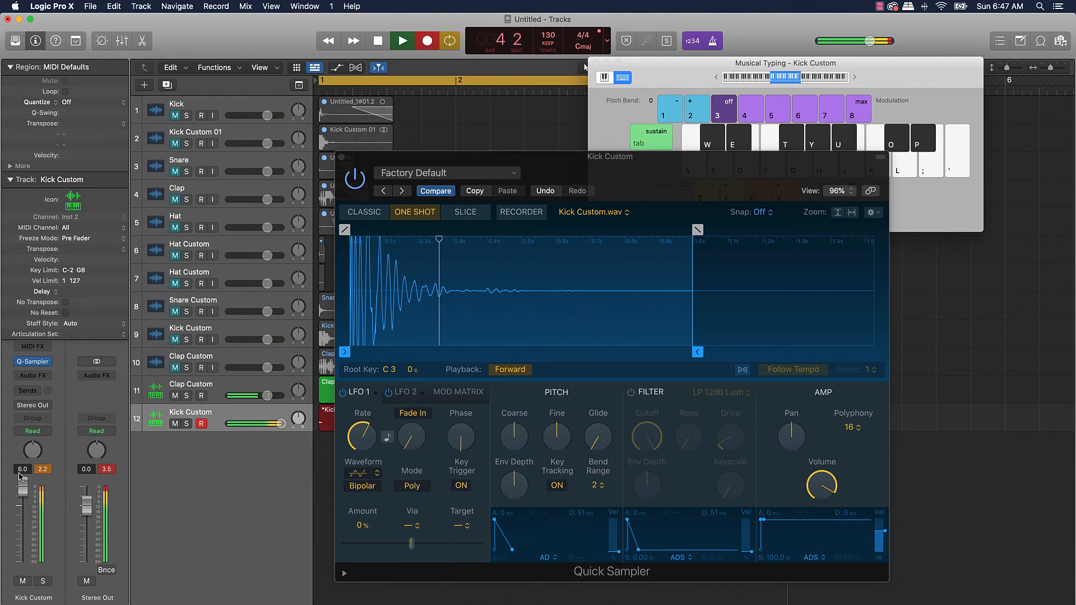
key(space)
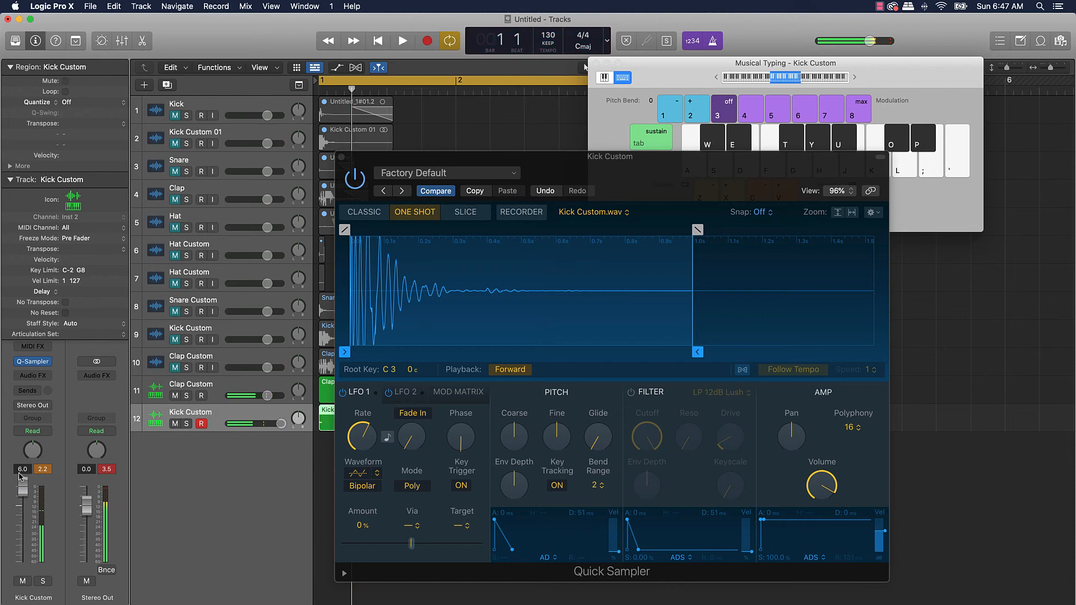
click(341, 158)
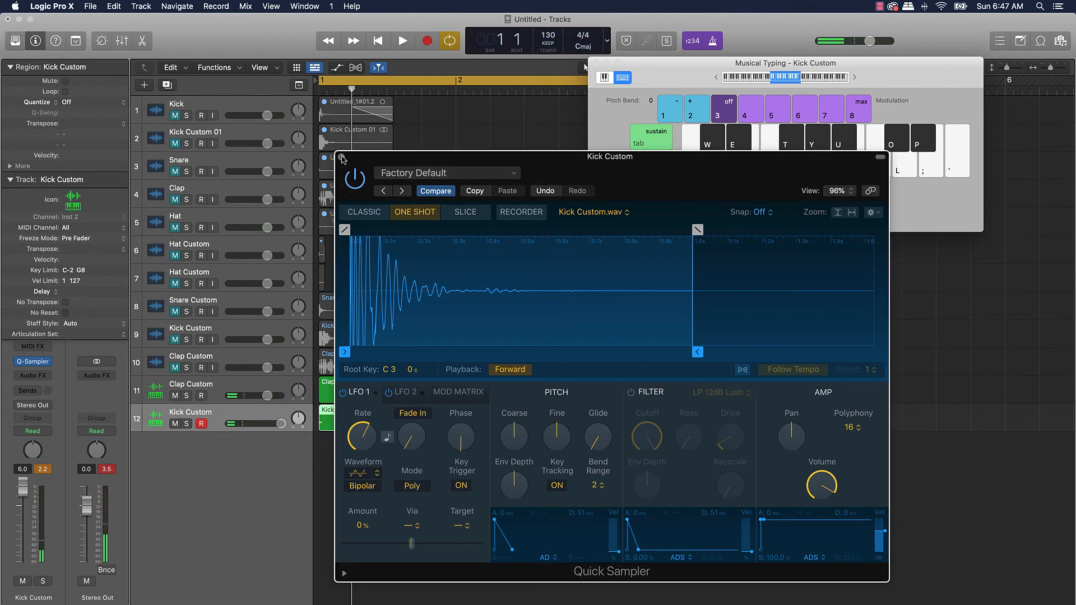
- Quantize all notes of the recorded Kick Custom MIDI region to 1/8 Note in the Piano Roll
double_click(412, 416)
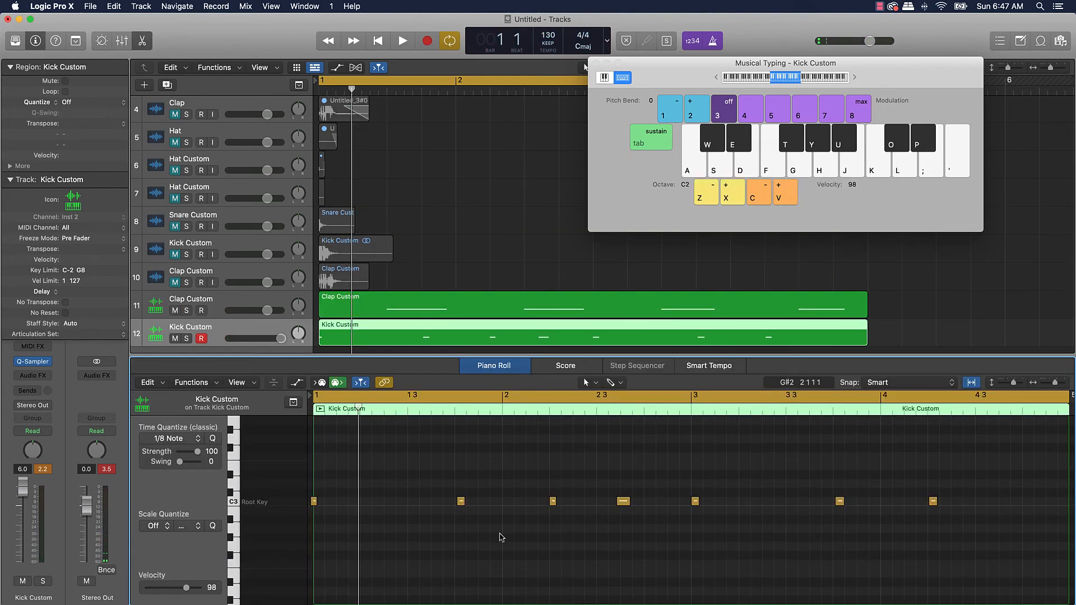
key(super+a)
click(213, 438)
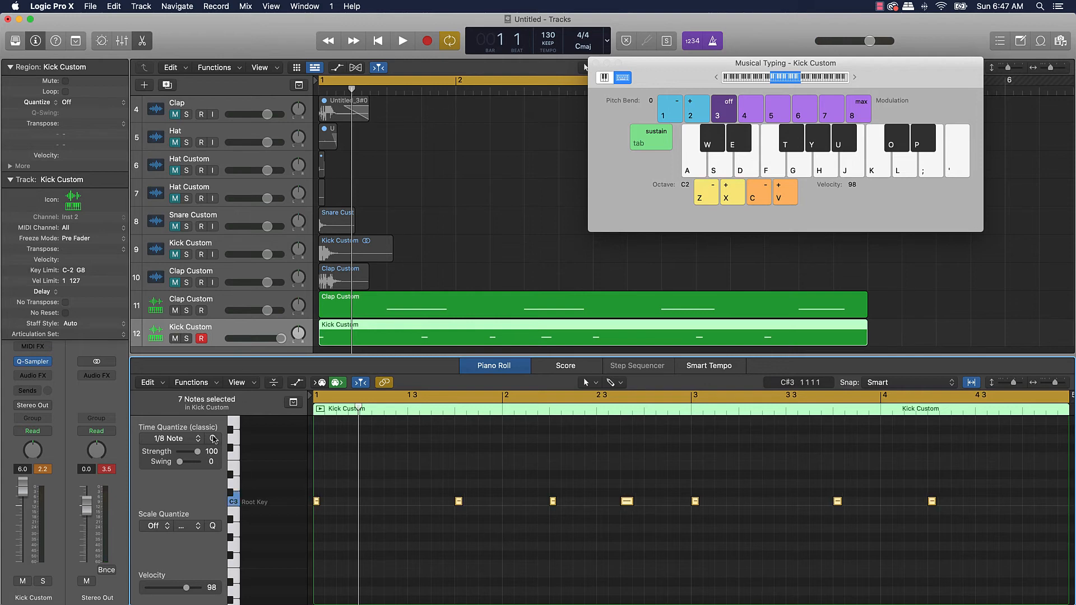
- Play back the clap and kick together and slightly raise the Clap Custom sampler track's volume
key(space)
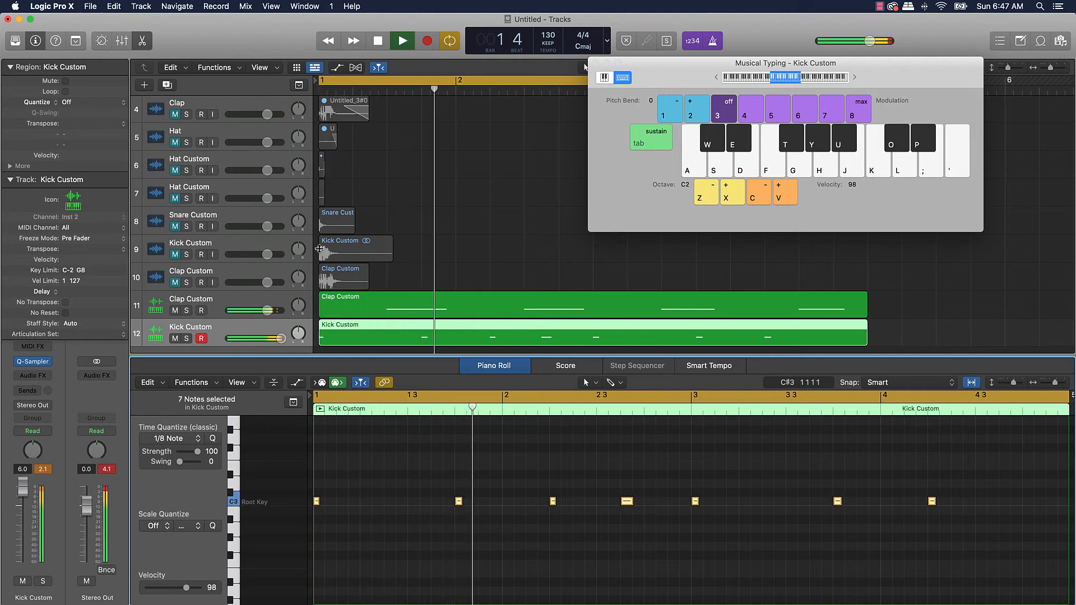
mouse_move(268, 310)
mouse_down()
mouse_move(257, 310)
mouse_move(269, 310)
mouse_up()
key(space)
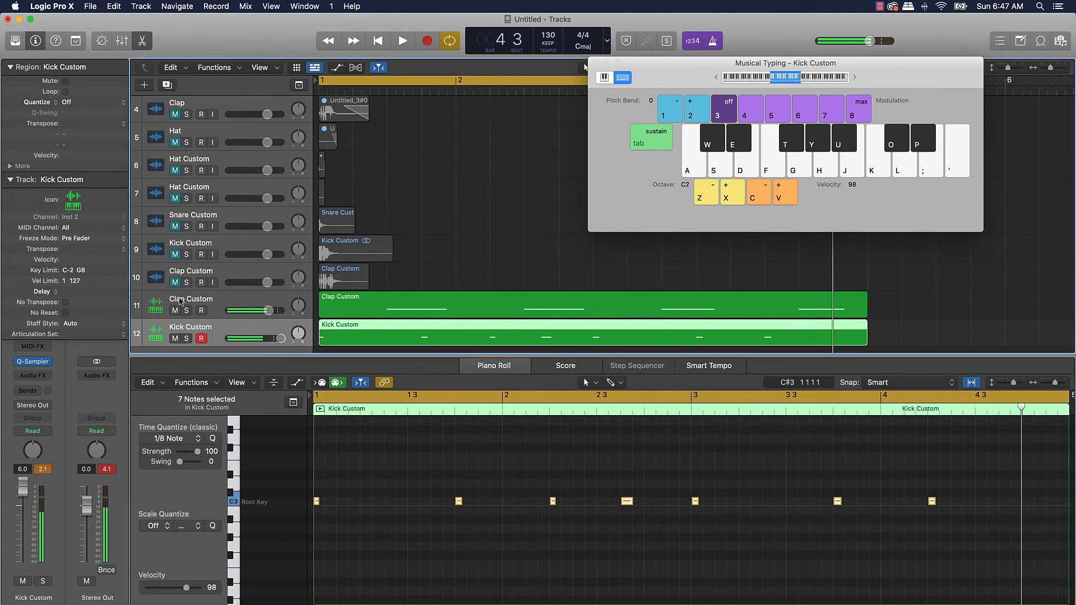
- Create a Quick Sampler (Original) track from the Snare Custom audio region
scroll(199, 255, down, 3)
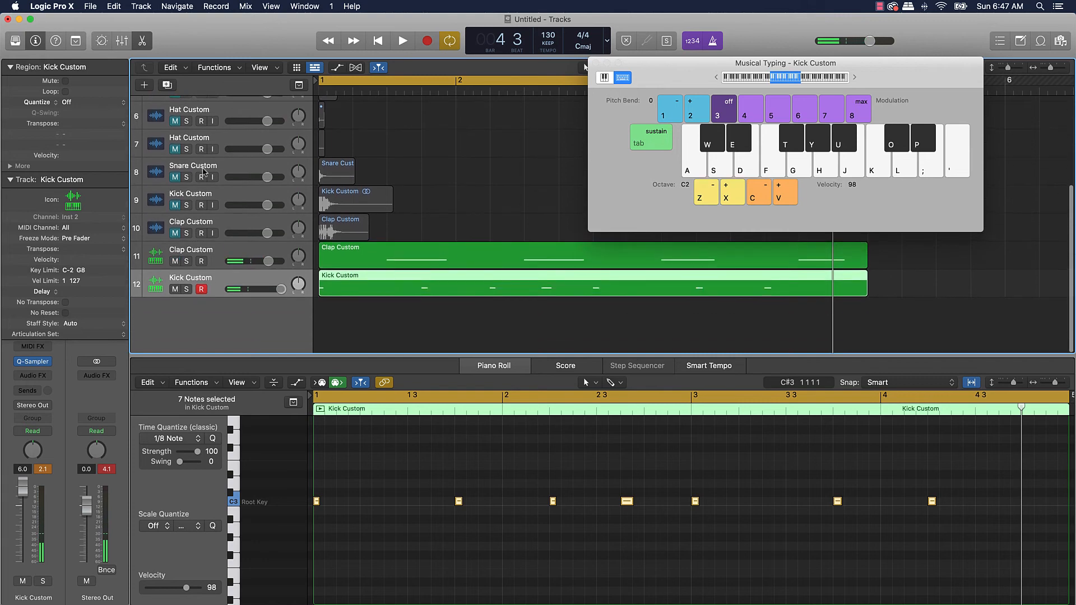
drag(331, 172, 200, 290)
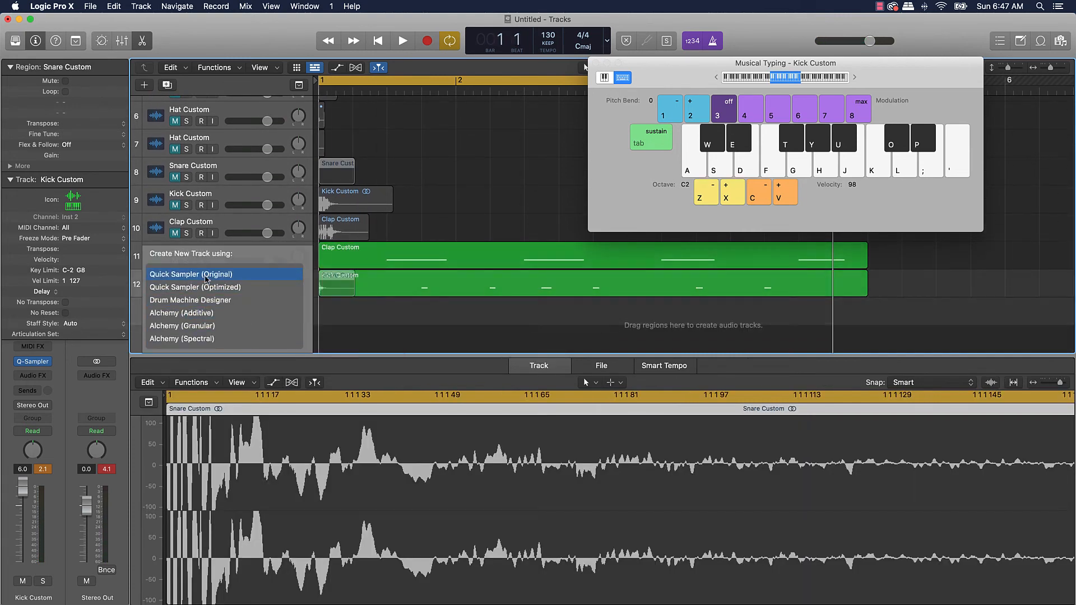
drag(206, 279, 206, 278)
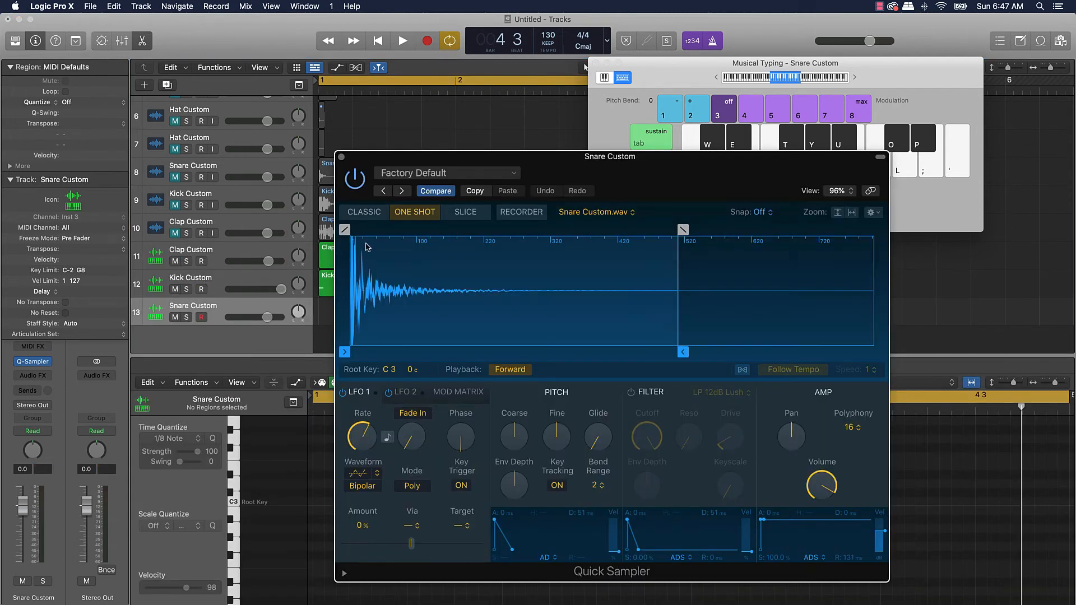
- Bring Musical Typing to the front and test the snare sample on C3
key(super+k)
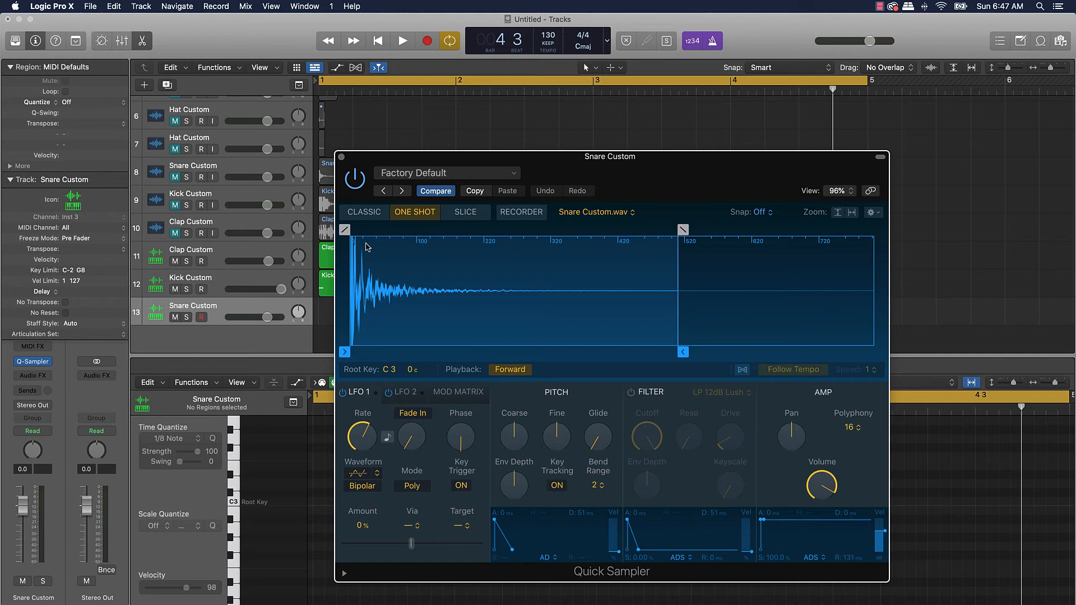
key(super+k)
key(k)
key(k)
key(k)
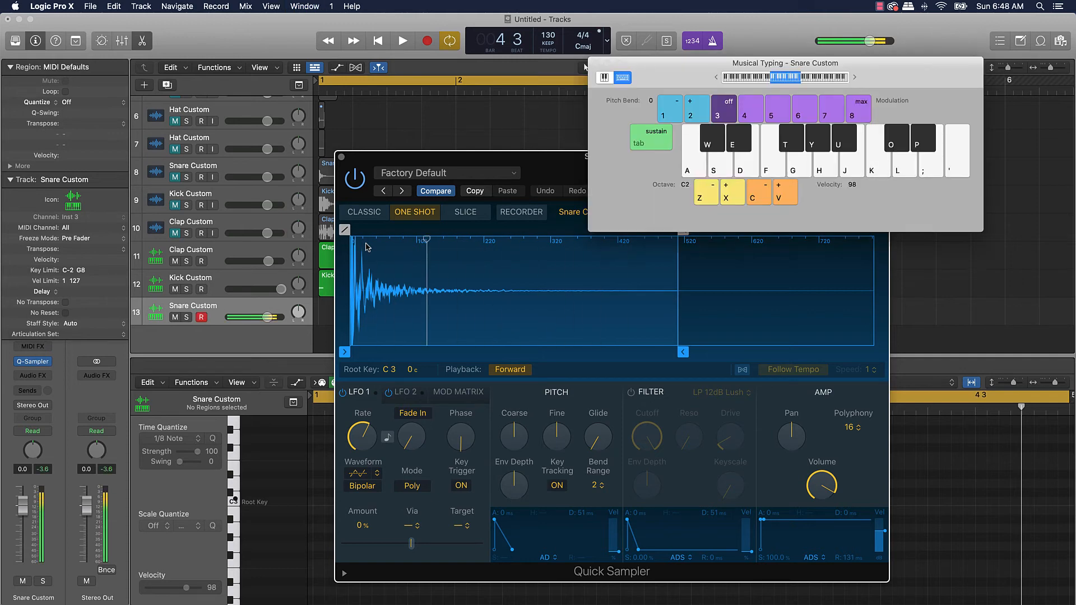
key(k)
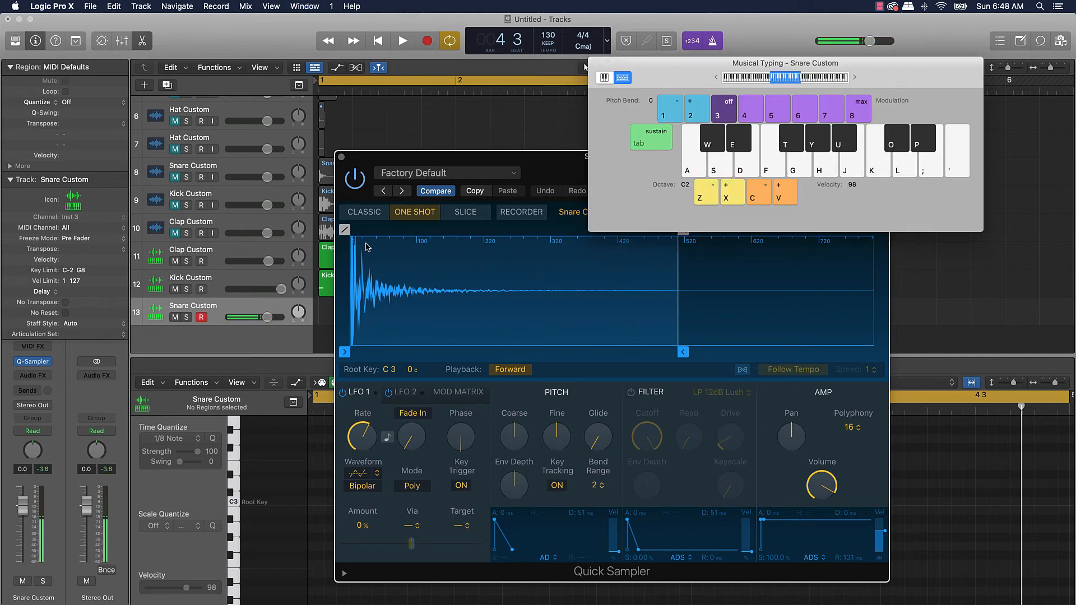
- Record a four-bar snare pattern on C3 over the clap and kick, and close the Quick Sampler window
key(r)
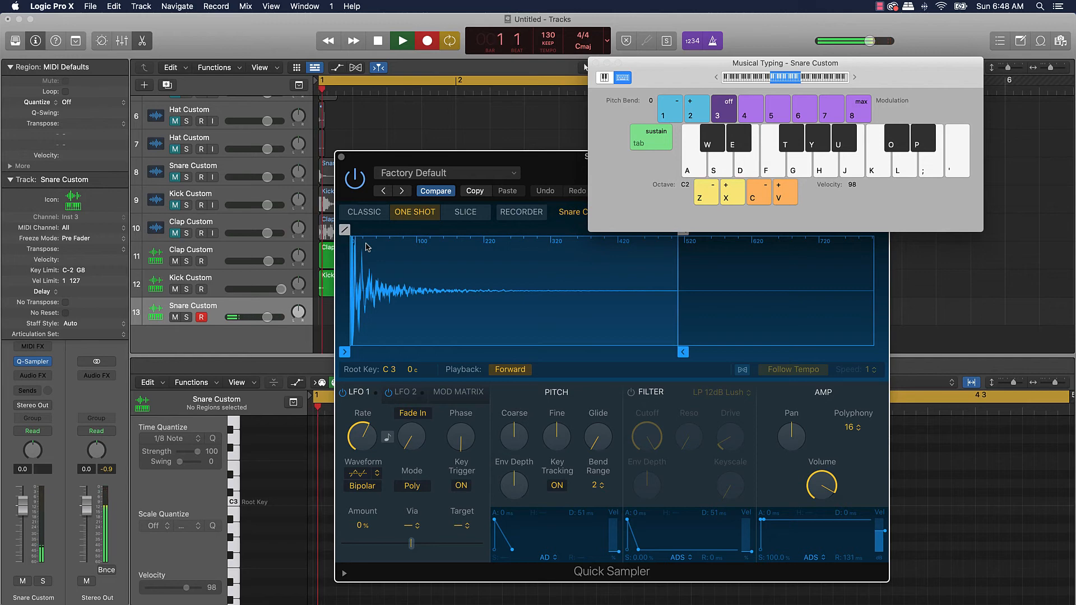
key(k)
key(k)
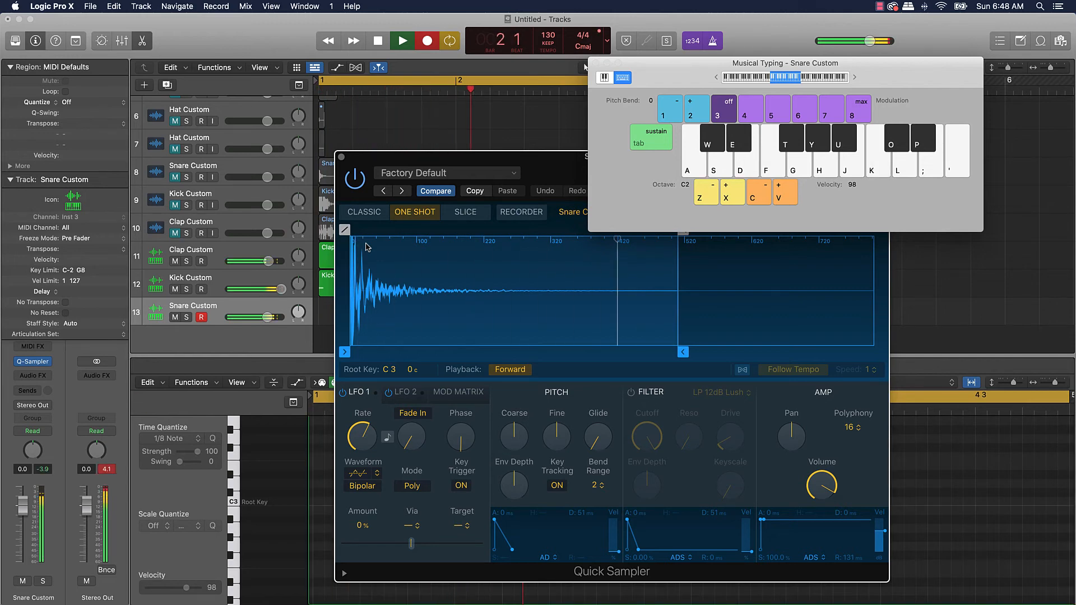
key(k)
key(k)
key(k)
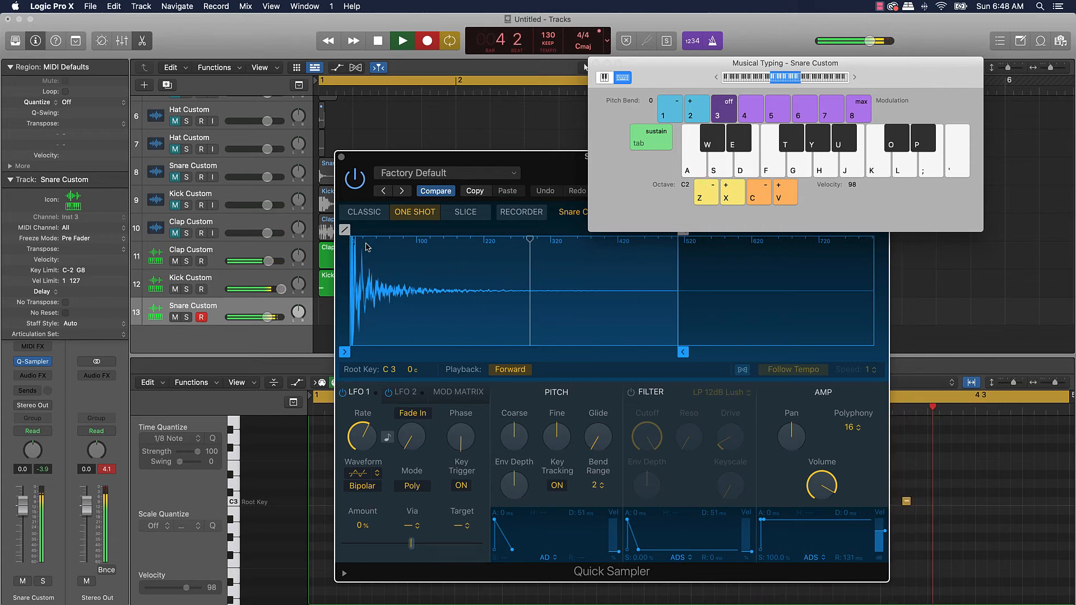
key(k)
key(k)
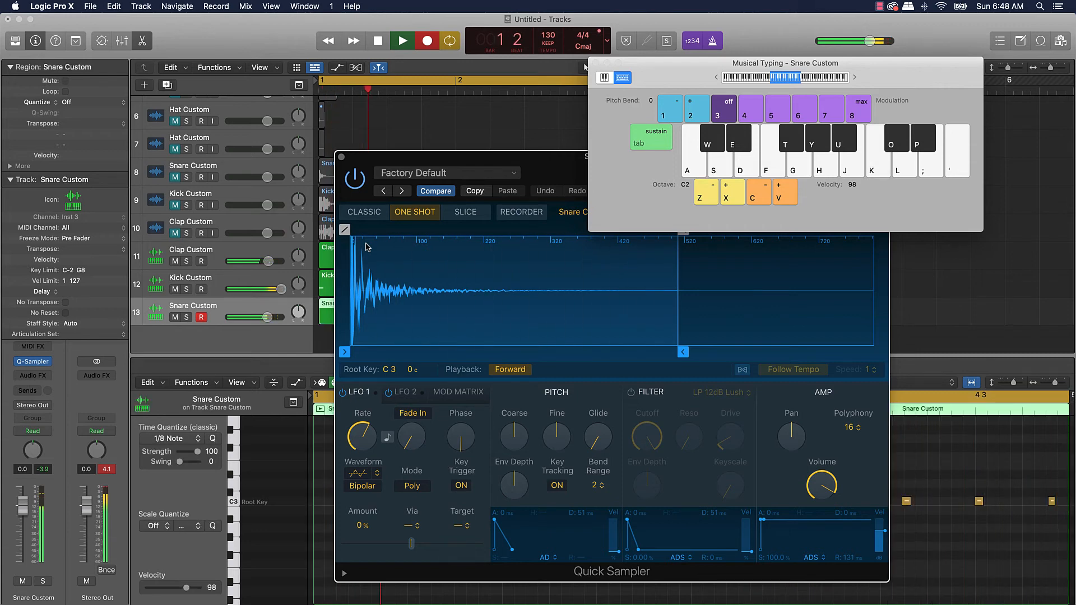
click(341, 157)
key(space)
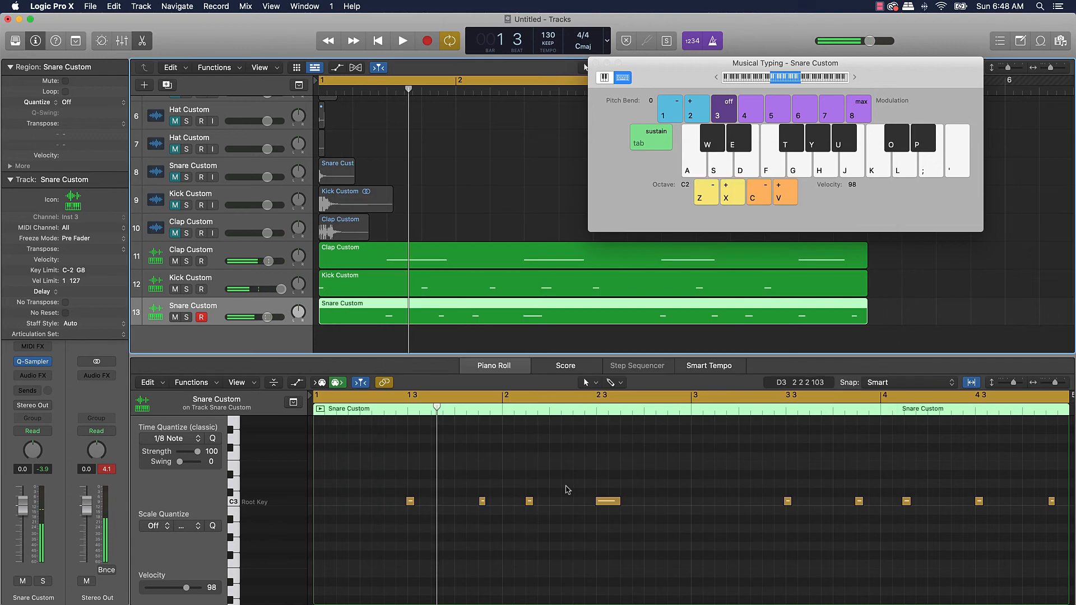
- Quantize all recorded snare notes to 1/8 Swing A, play back the beat and close Musical Typing
key(super+a)
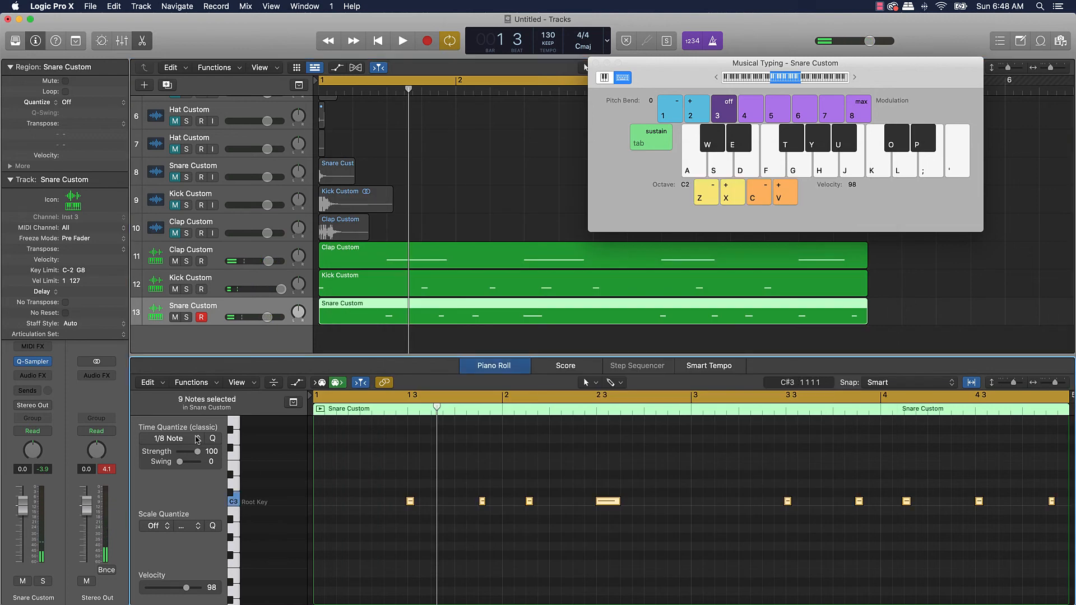
click(197, 439)
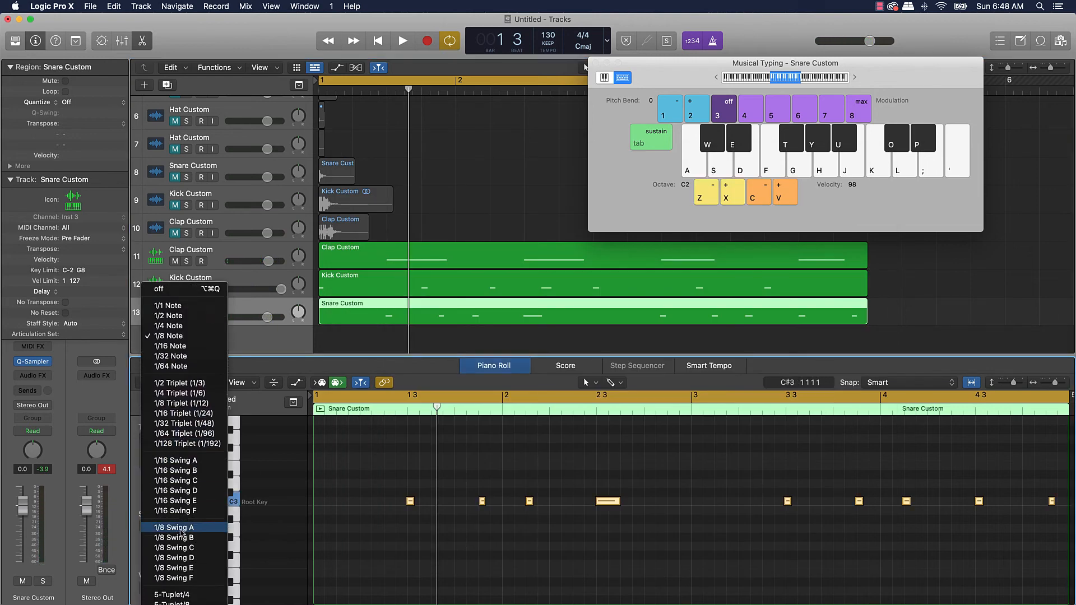
click(180, 530)
key(space)
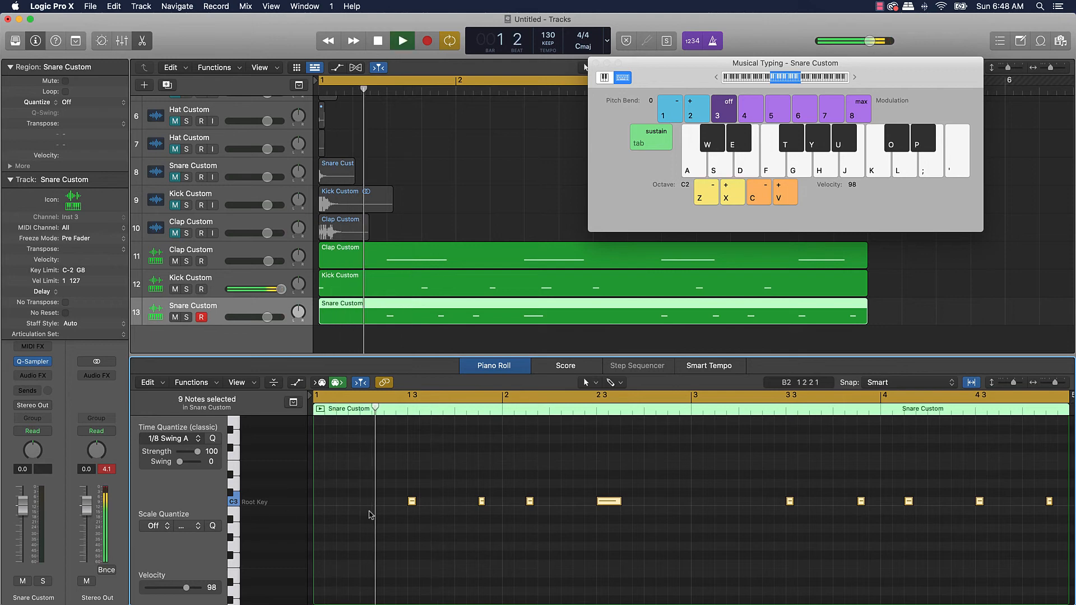
click(594, 63)
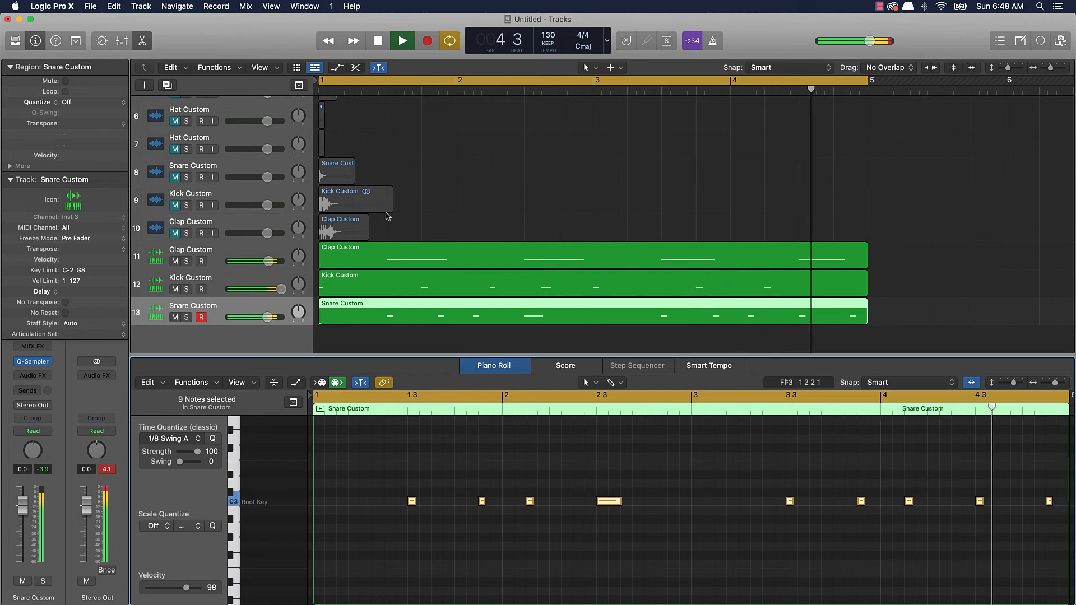
- Create a Quick Sampler track from the Hat Custom audio region on track 7 and close its plug-in window
scroll(386, 216, down, 2)
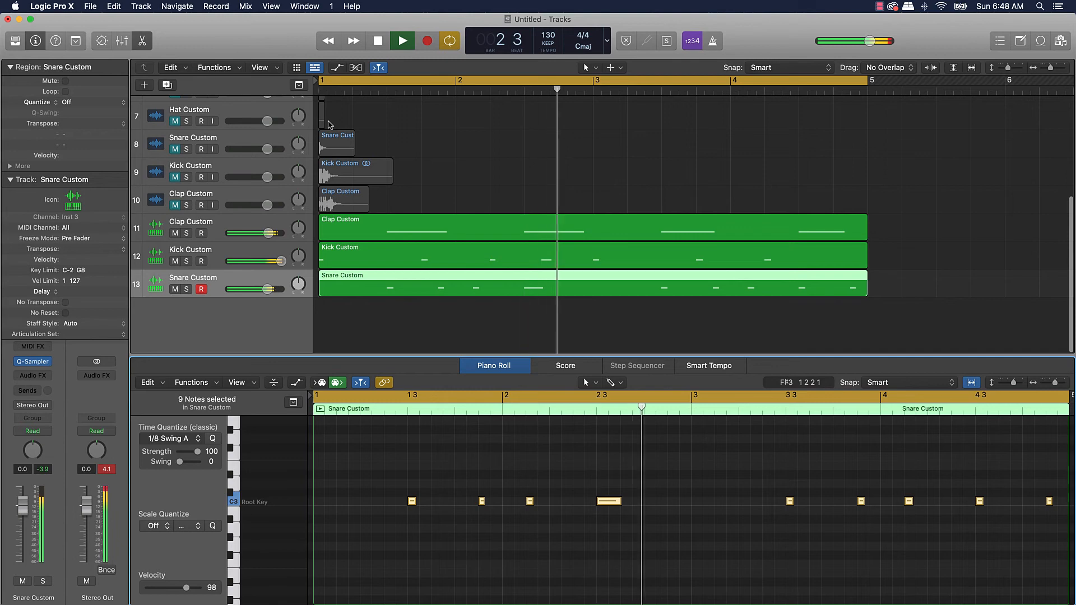
key(space)
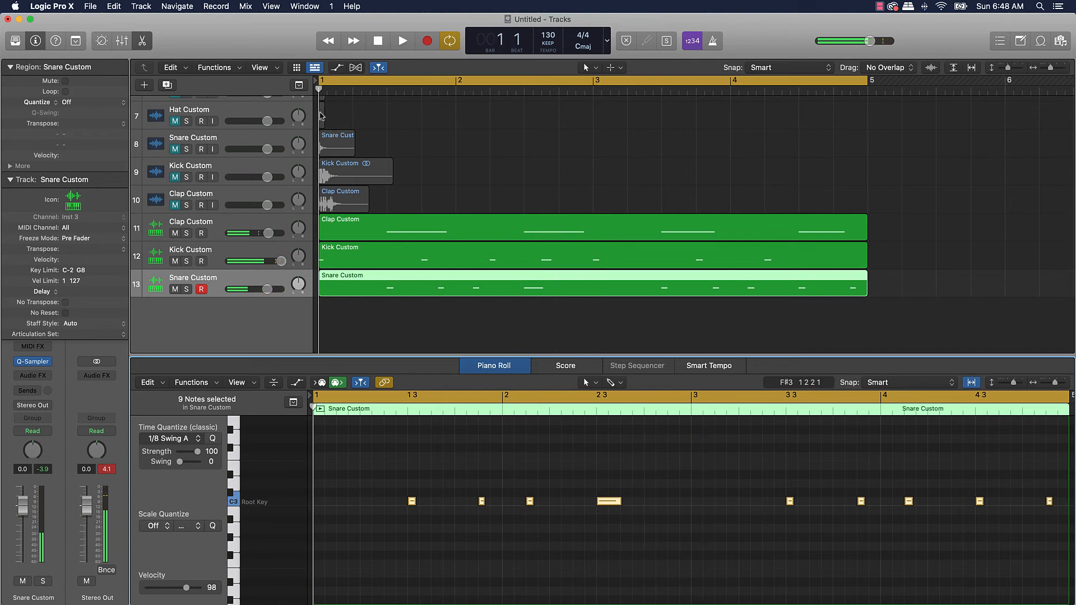
drag(323, 117, 227, 280)
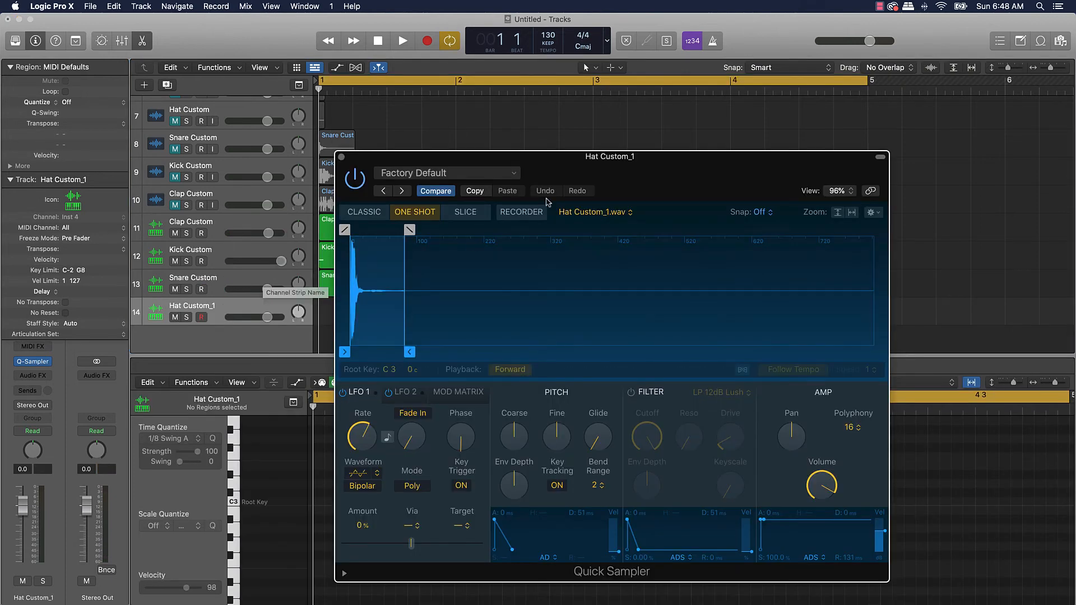
click(342, 158)
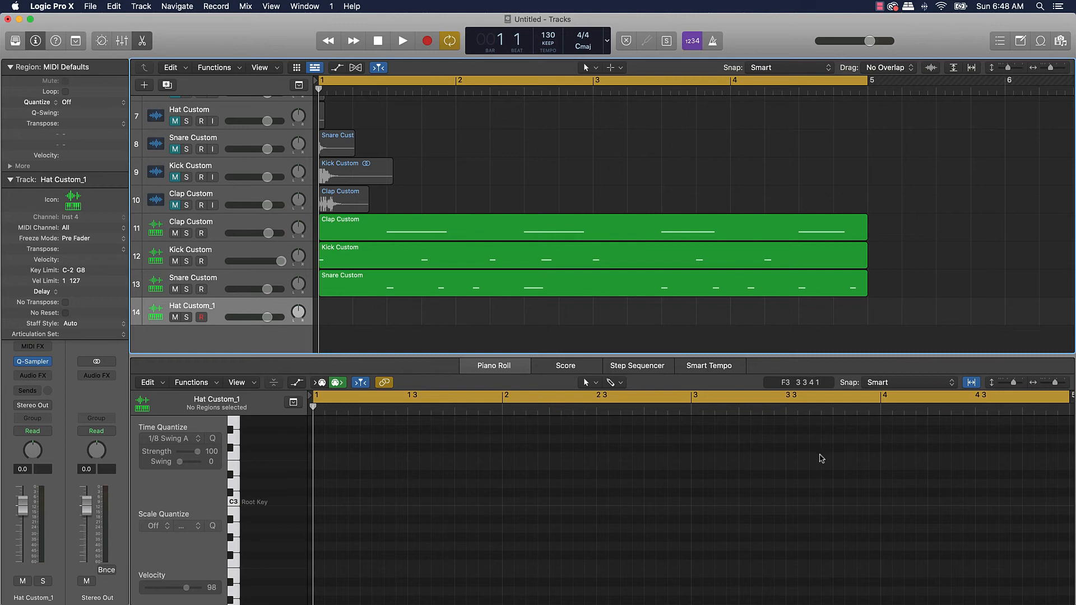
- Build a 16-step hat pattern in the Step Sequencer with every odd-numbered step of the C3 row switched on
click(623, 370)
click(348, 433)
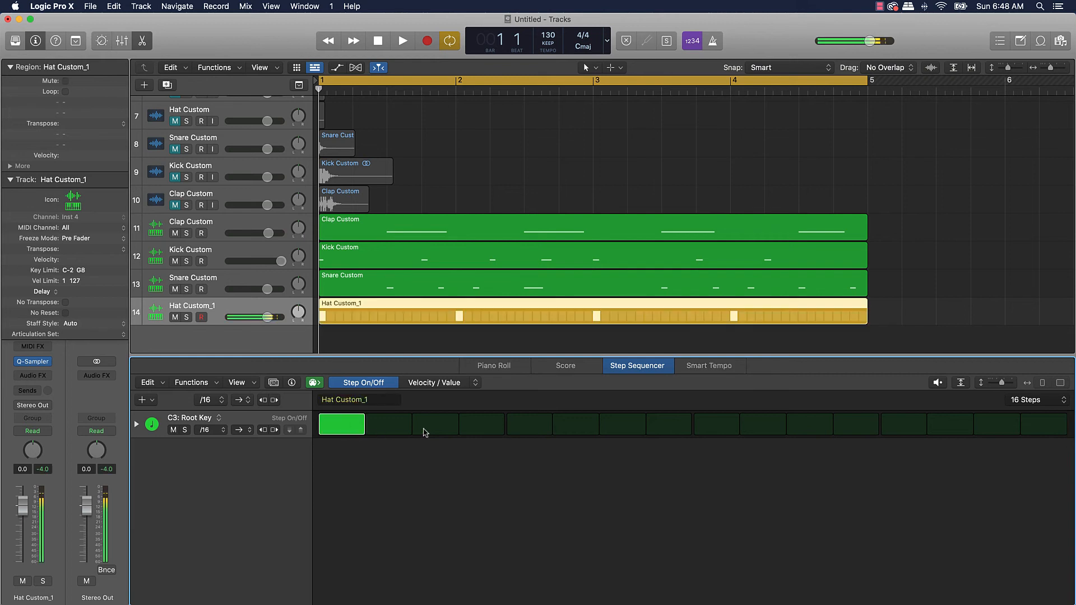
click(435, 426)
click(531, 429)
click(613, 429)
click(702, 428)
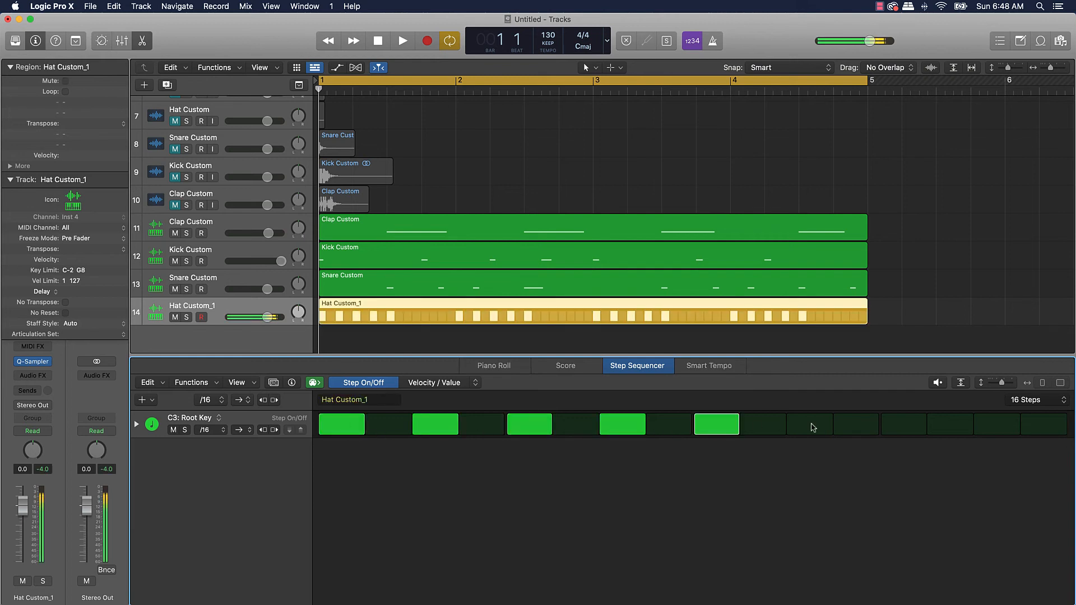
click(812, 429)
click(895, 424)
click(993, 422)
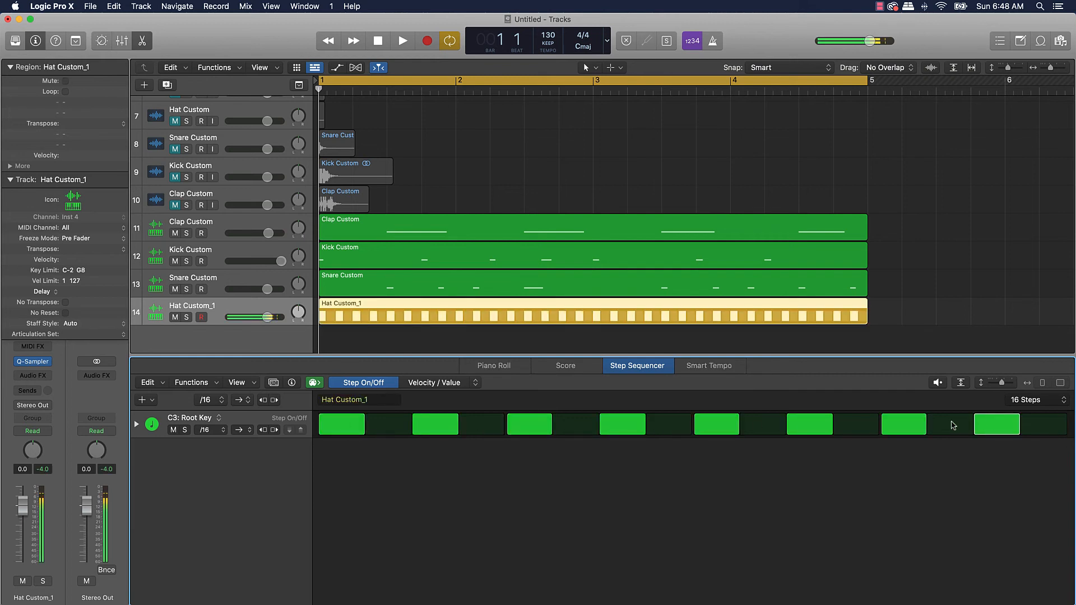
- Set the hat pattern's length to 64 steps and play back the beat
click(1039, 402)
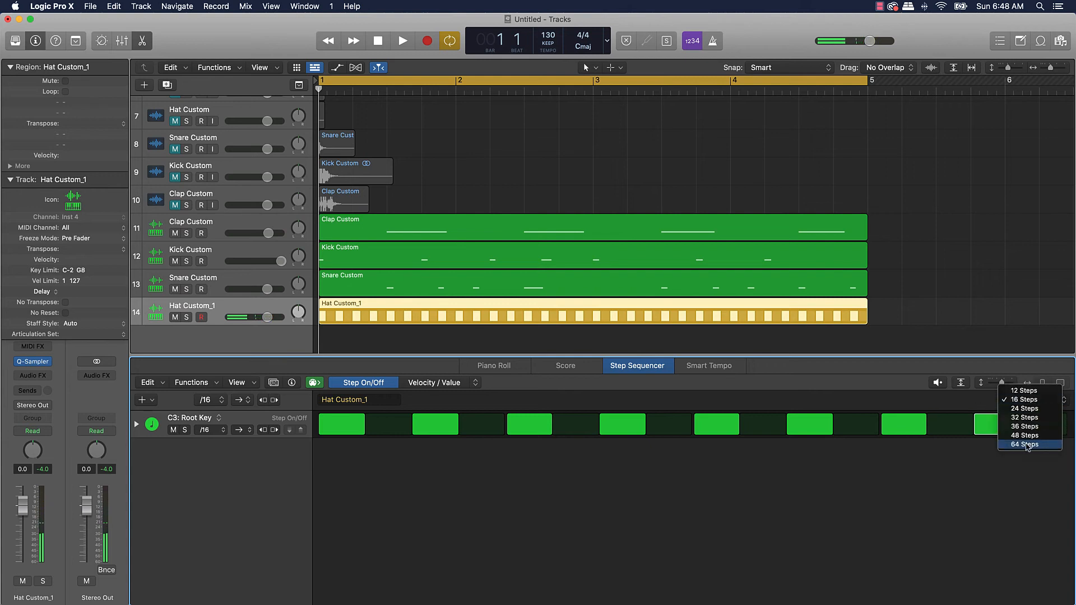
click(1024, 444)
key(space)
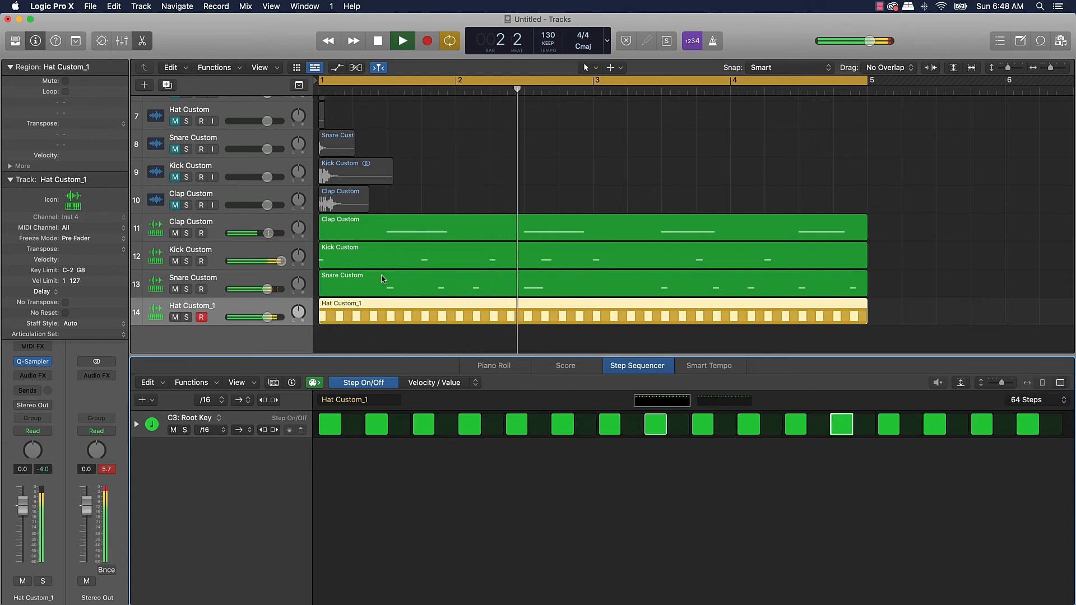
- Mute the Clap Custom sampler track and play the beat without it
key(space)
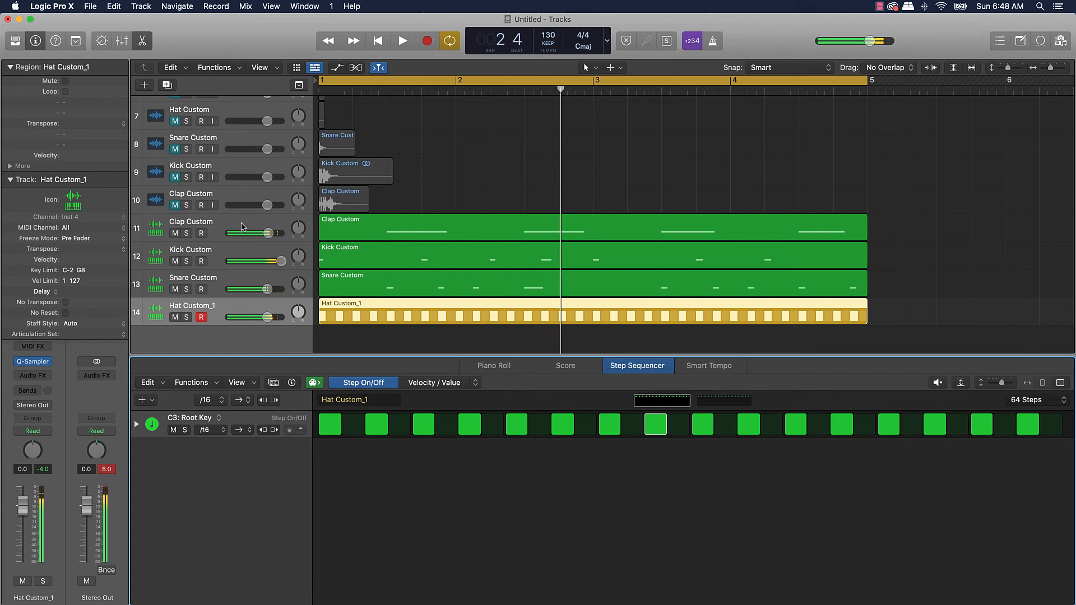
click(175, 233)
key(space)
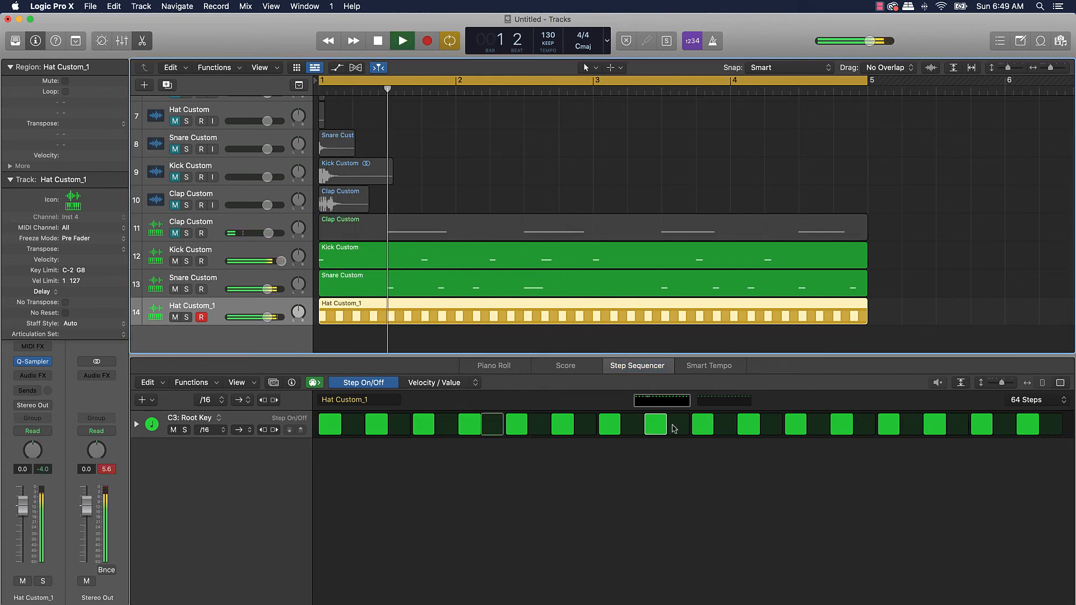
- Try an extra hat hit on step 30, replace it with one on step 28, and play back the result
click(997, 426)
key(space)
click(995, 427)
click(957, 424)
key(space)
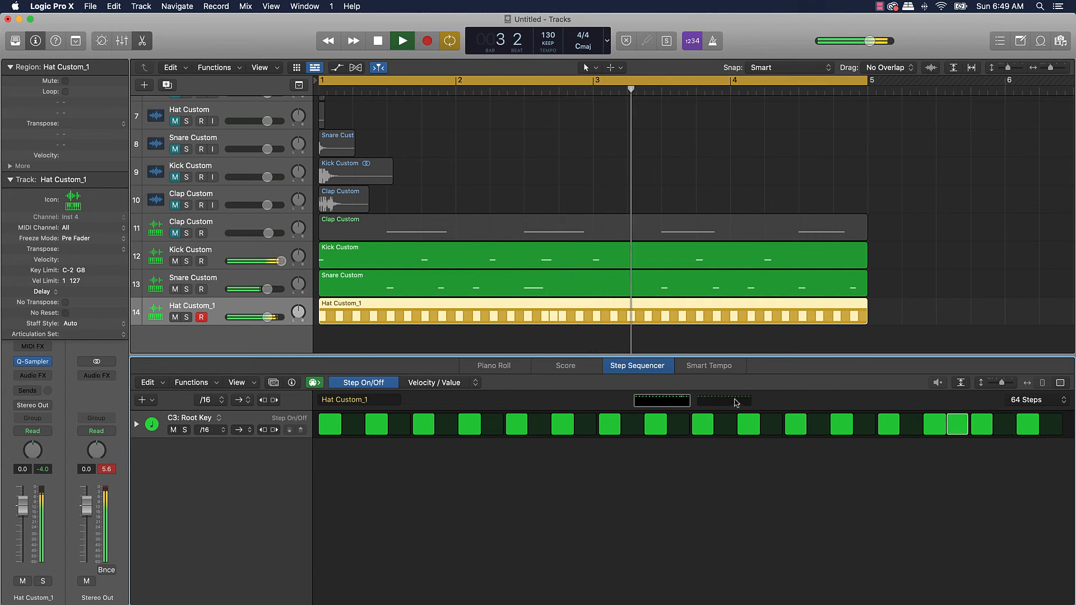
- Audition extra hat hits on steps 56 and 52 in the pattern's second half, keeping only one on step 50
click(957, 425)
click(858, 428)
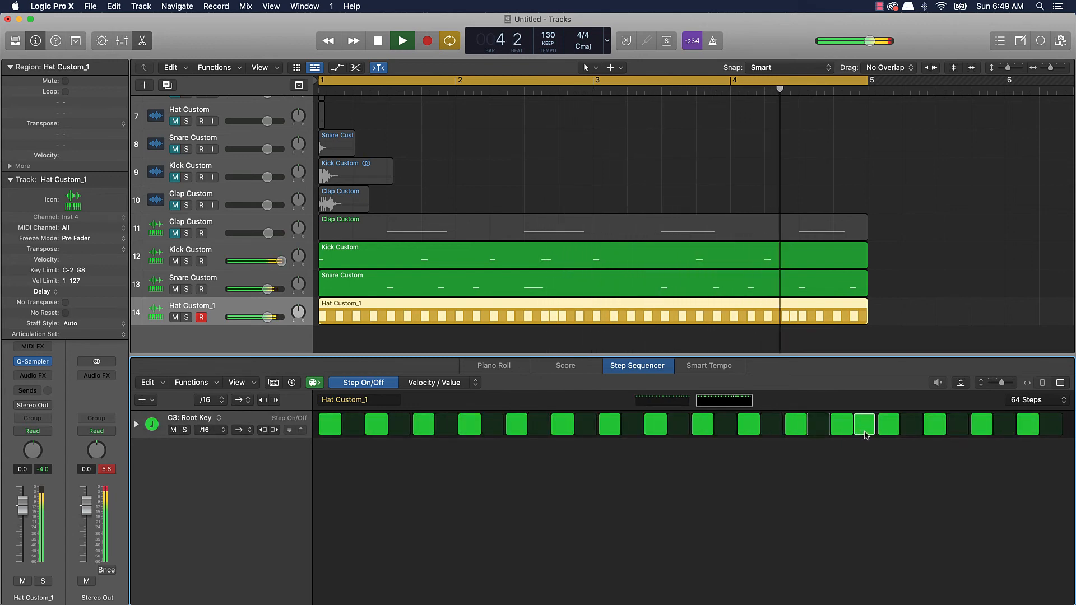
key(space)
click(857, 427)
key(space)
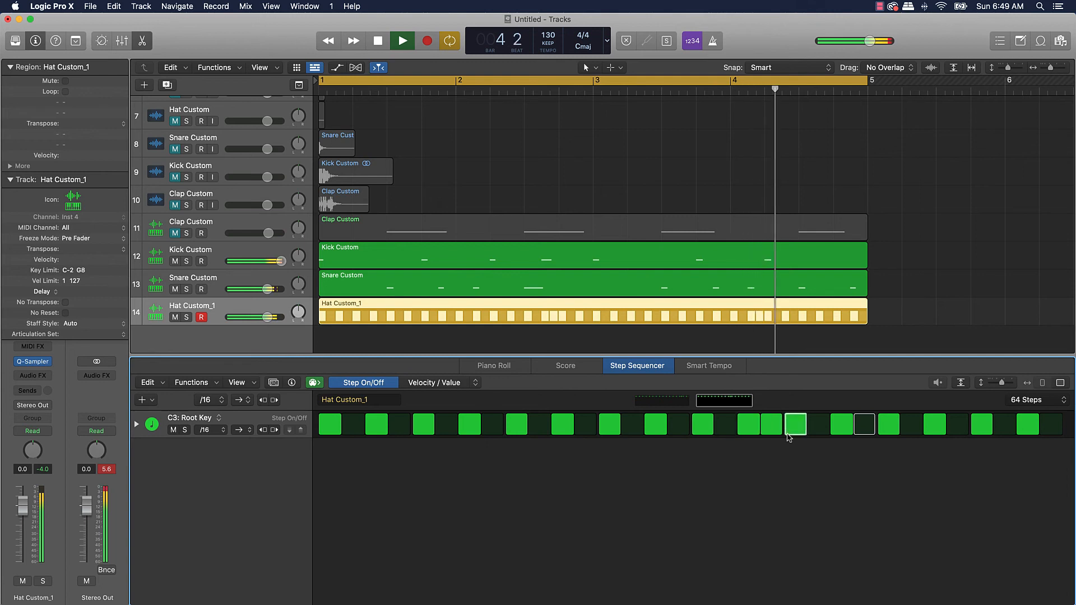
click(771, 426)
click(724, 426)
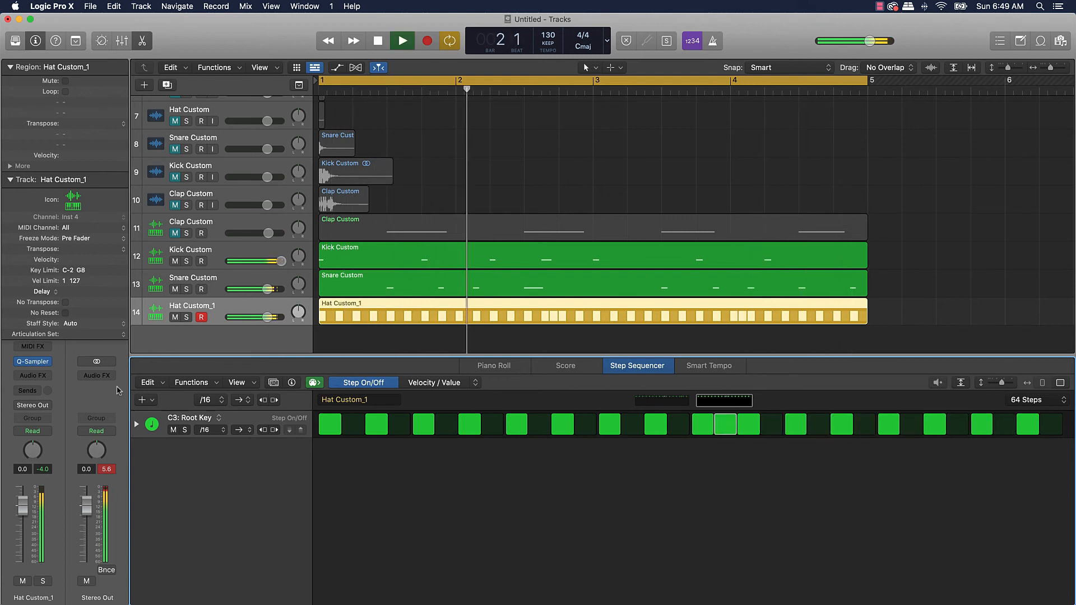
- Add hat hits on steps 62 and 64 at the end of the pattern and play it back
mouse_move(30, 368)
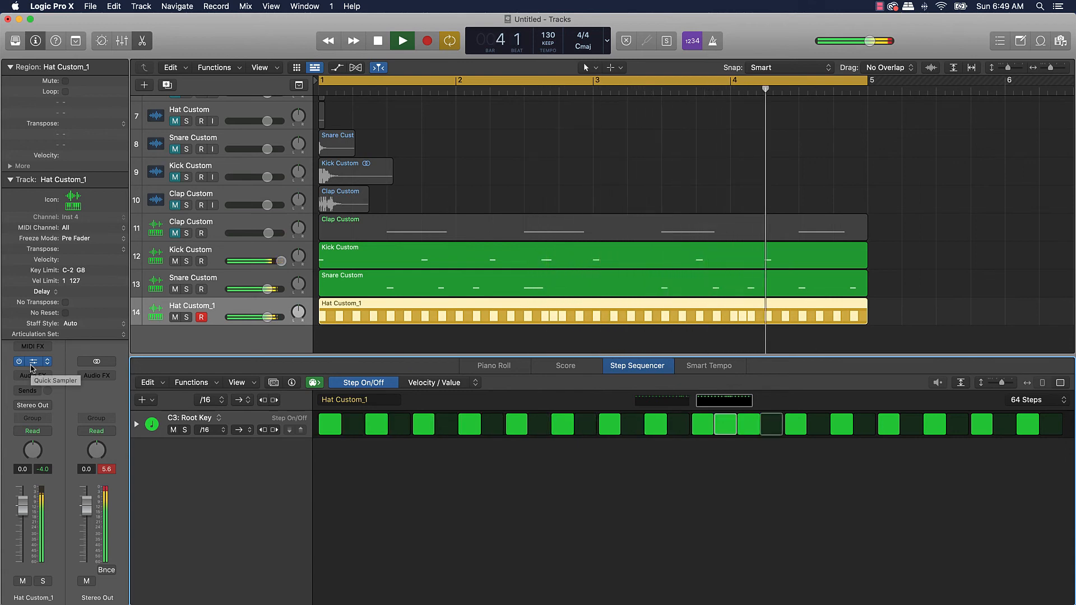
key(space)
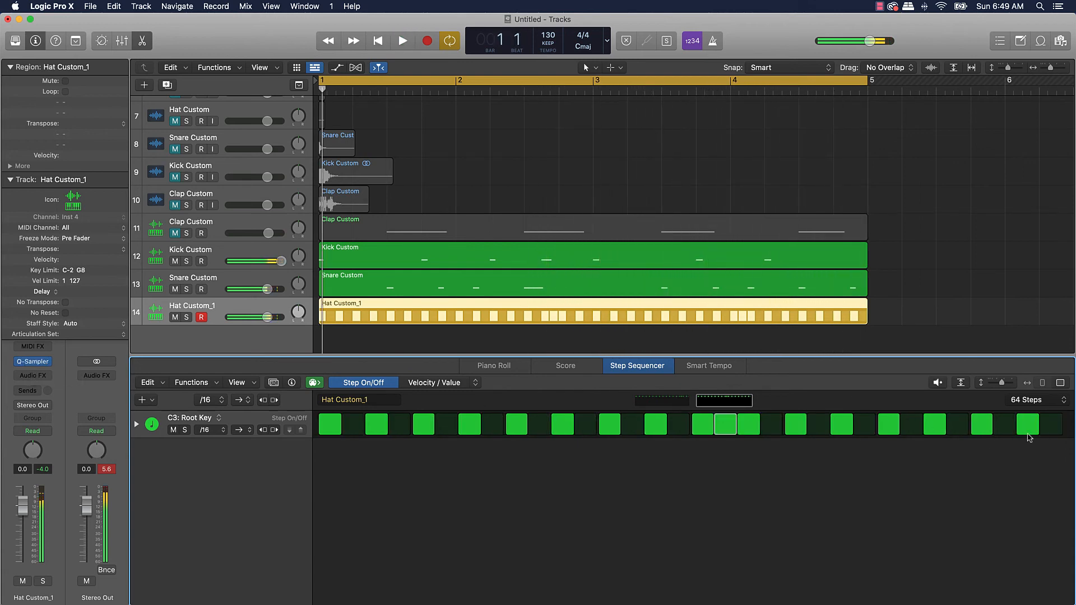
key(space)
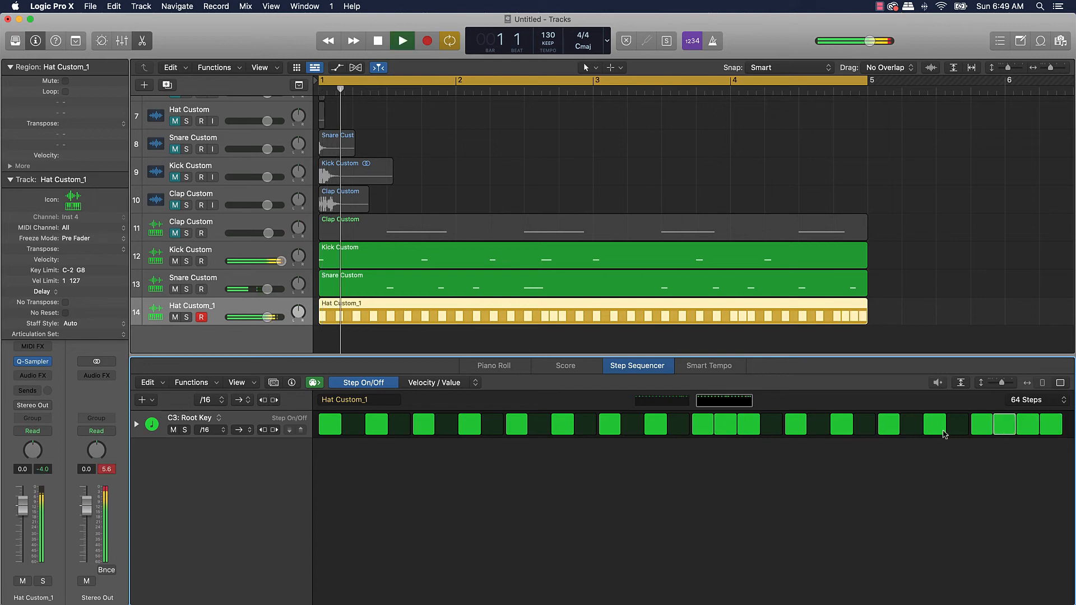
- Switch the pattern's edit mode to Note Repeat and set steps 49, 50 and 51 to 2, 3 and 5 repeats
click(475, 383)
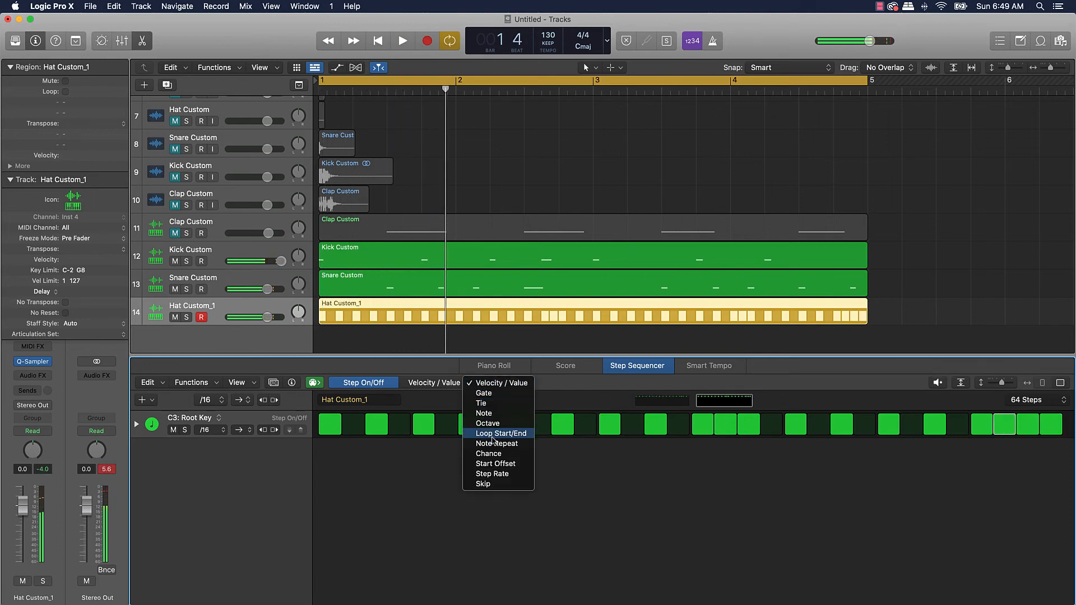
click(508, 443)
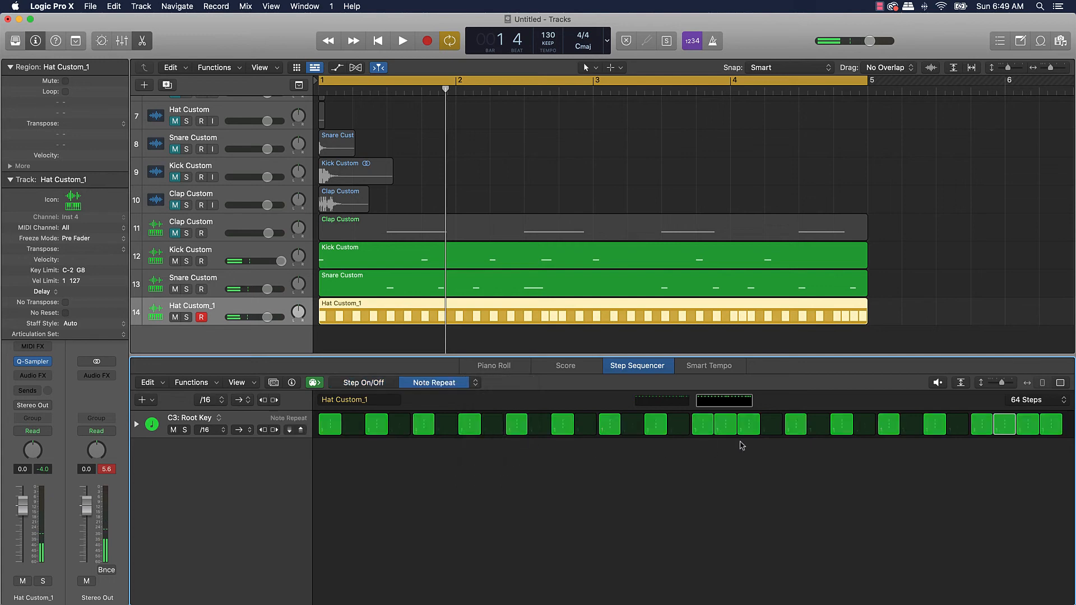
drag(706, 433, 747, 427)
key(space)
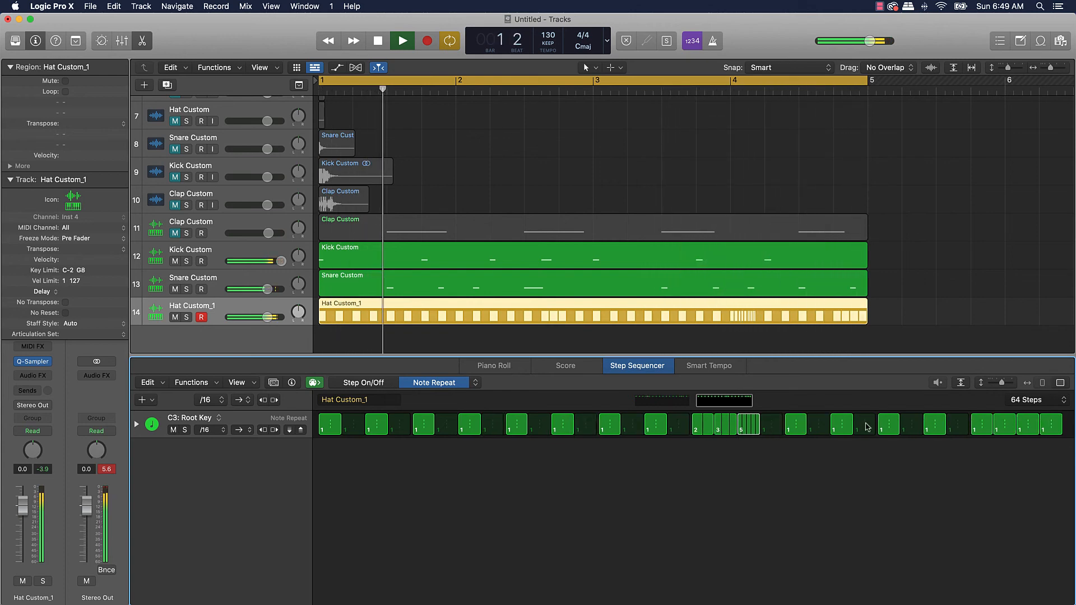
- Set note repeats of 2, 3 and 4 on steps 62, 63 and 64, reset steps 49–51 to 1, and audition the pattern
key(space)
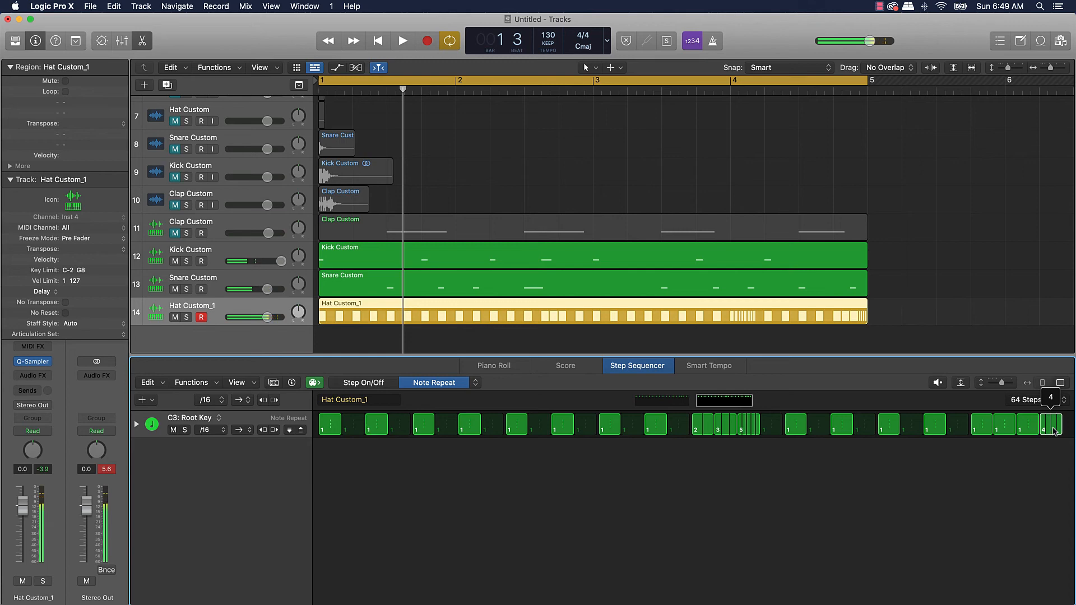
drag(1053, 430, 1006, 428)
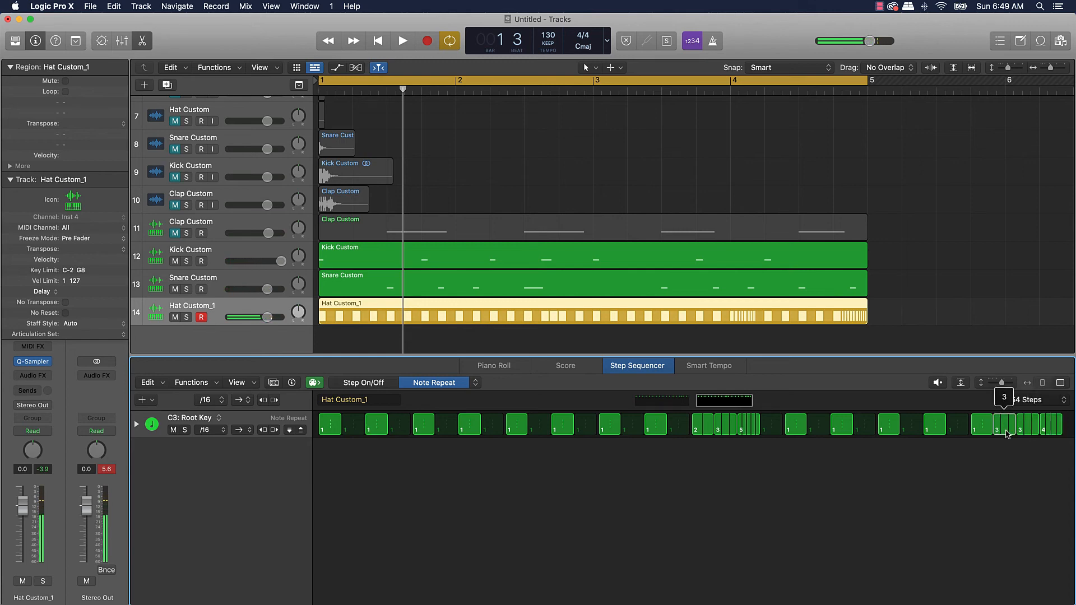
mouse_move(754, 435)
mouse_down()
mouse_move(747, 449)
mouse_move(708, 441)
mouse_up()
key(space)
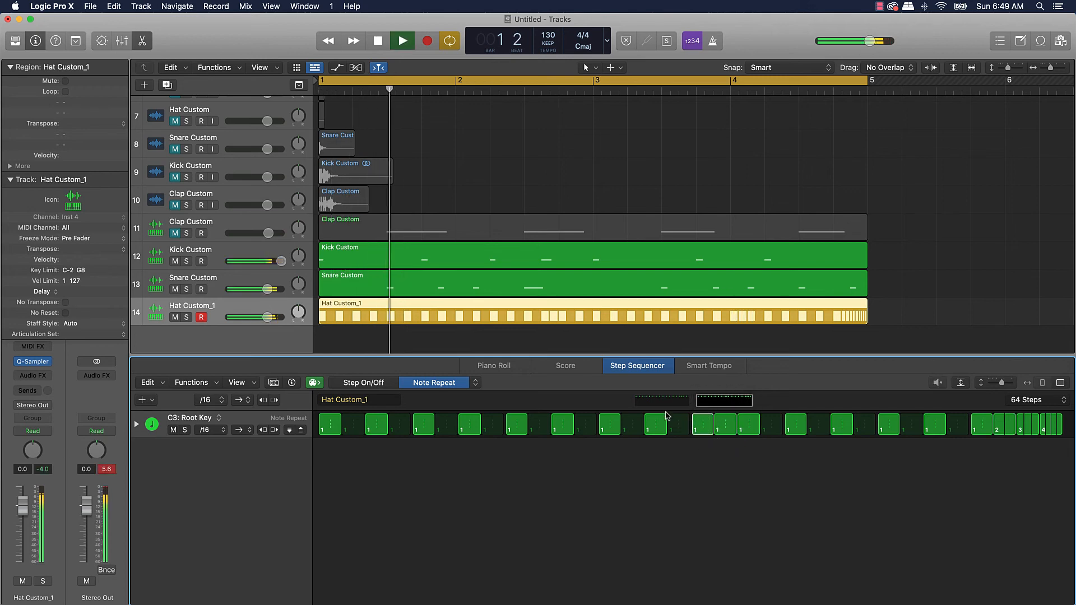
key(space)
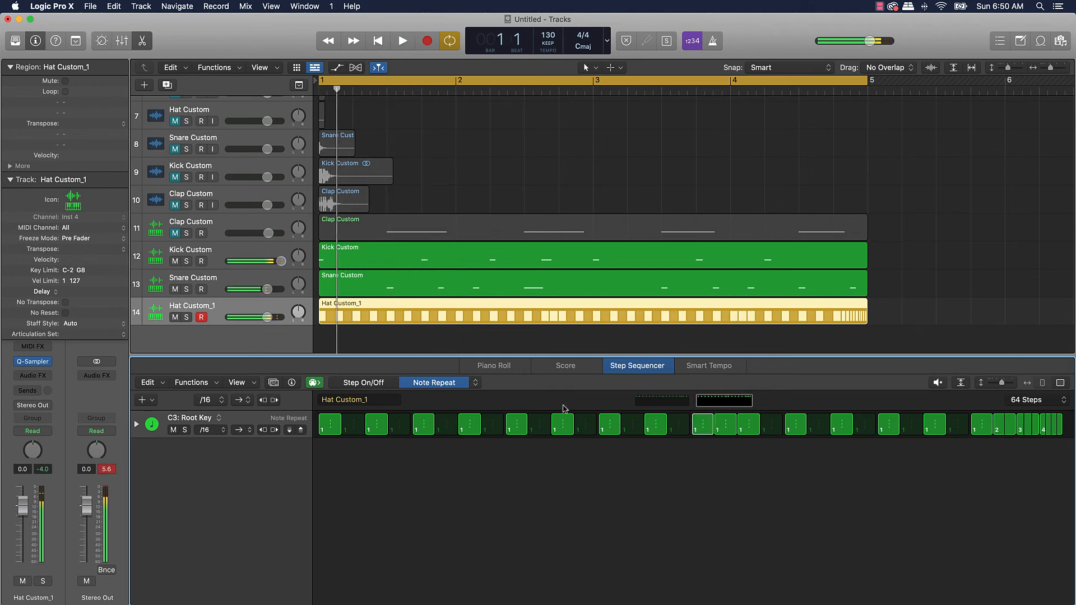
- Set a note repeat of 3 on step 1 in the pattern's first half, and try repeats on steps 19 and 17 before returning both to 1
click(664, 401)
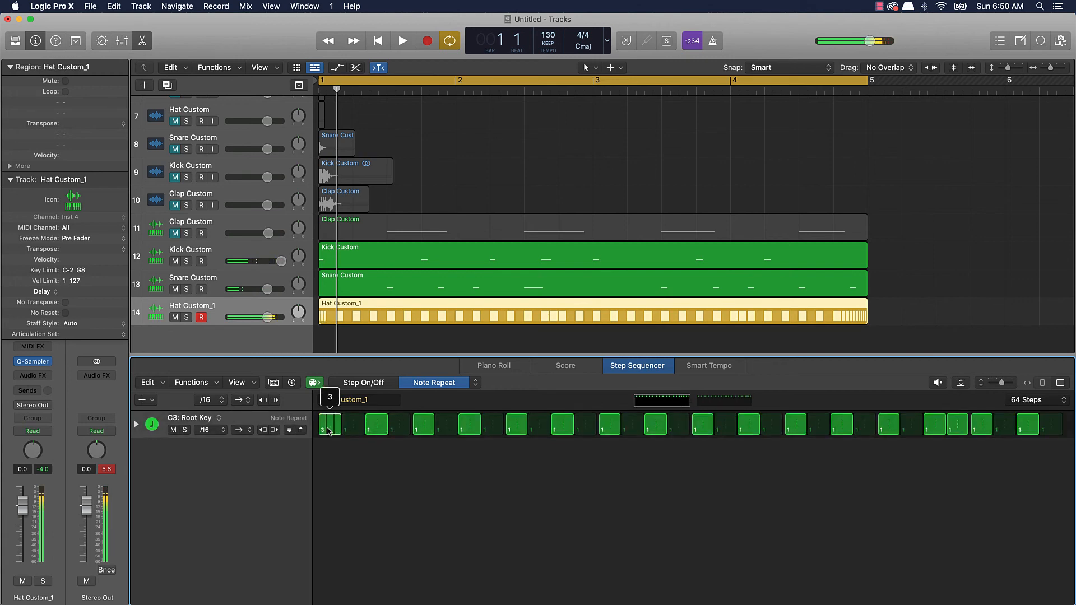
key(space)
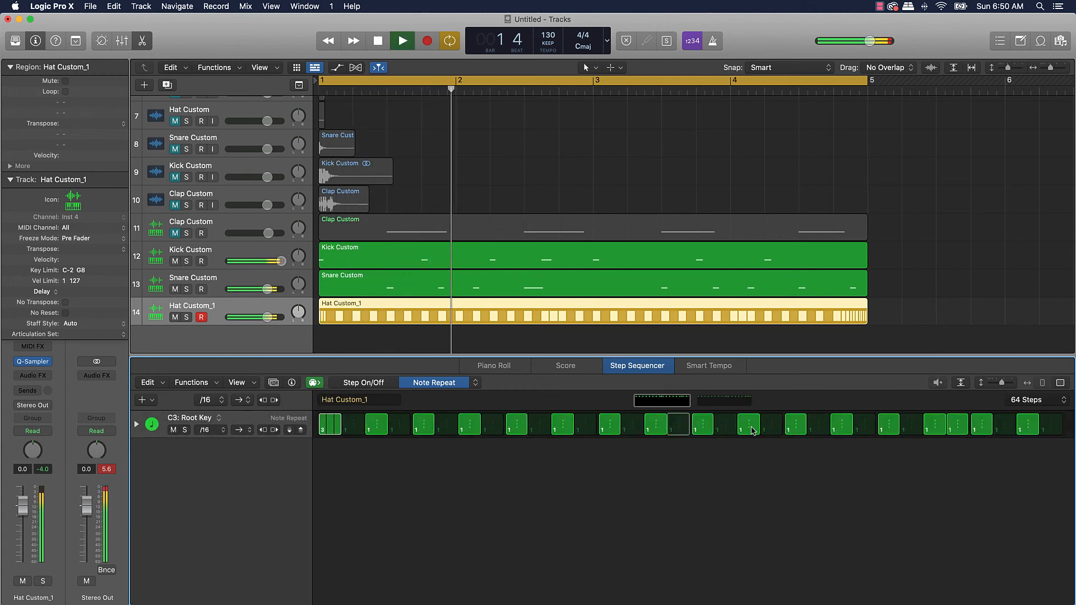
click(751, 429)
key(space)
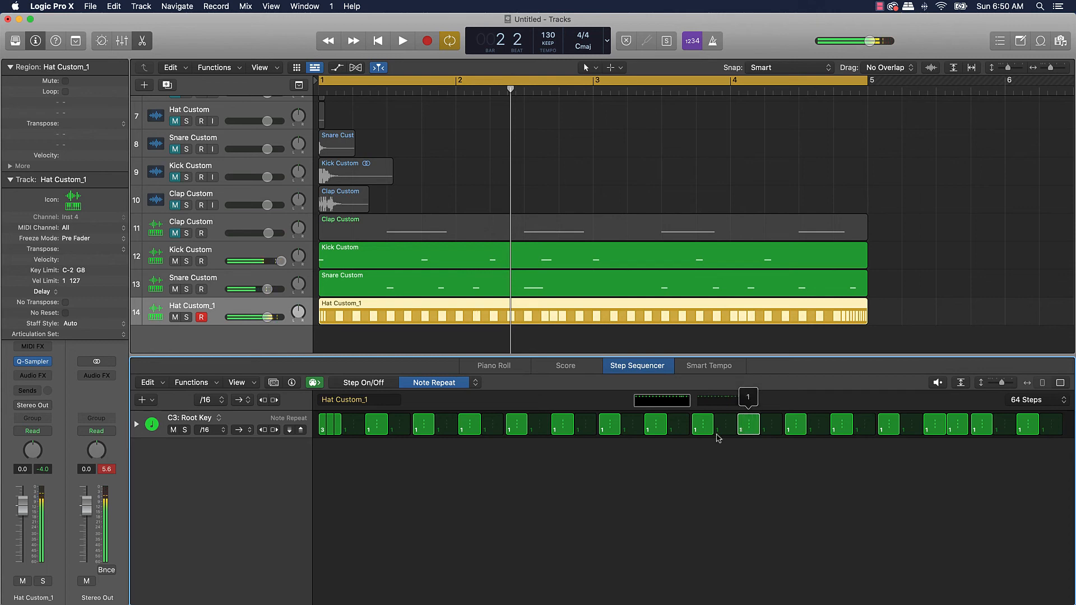
key(space)
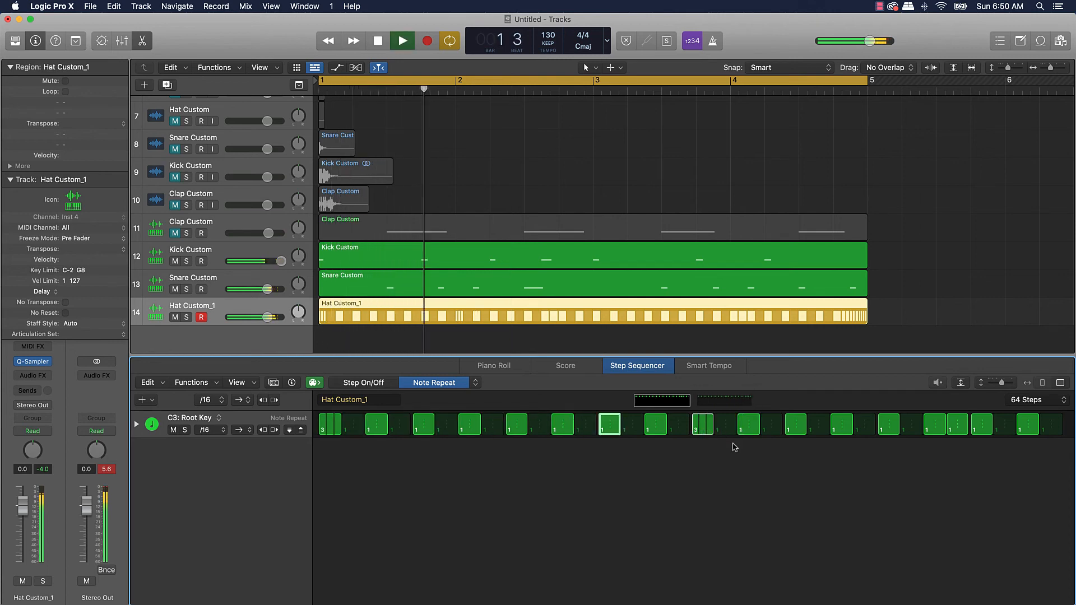
key(space)
key(space)
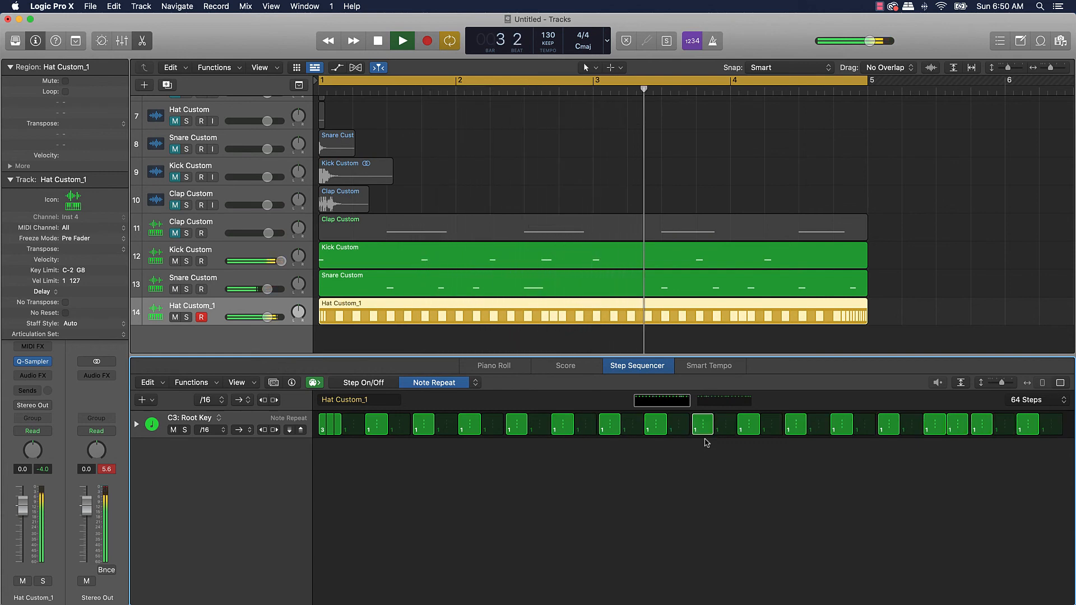
- Reset the note repeats on steps 62, 63 and 64 to 1, auditioning the pattern's ending from bar 4
click(715, 401)
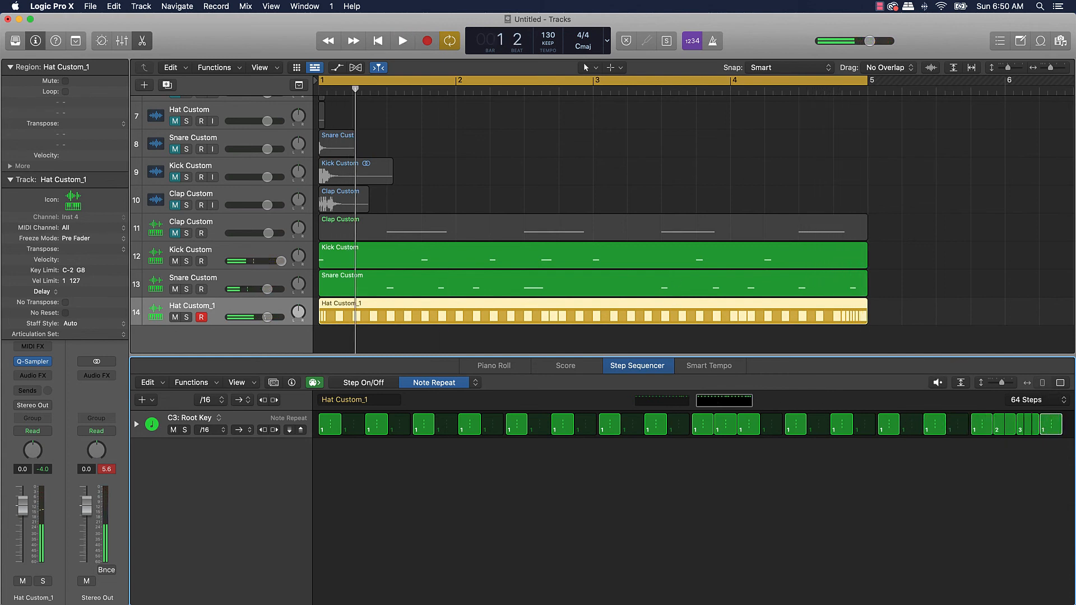
double_click(735, 91)
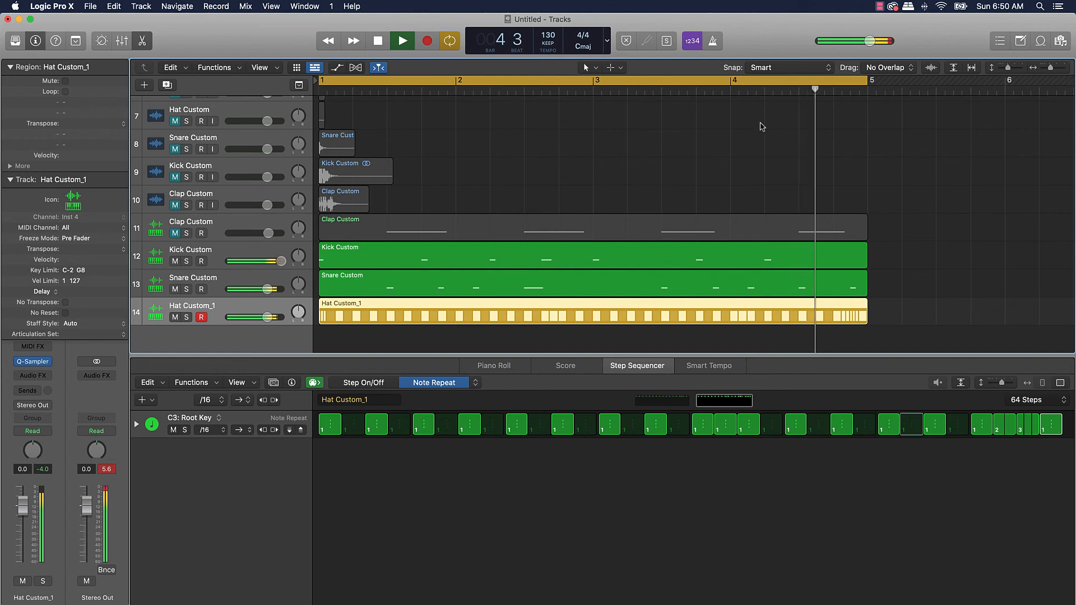
key(space)
drag(1032, 431, 1031, 442)
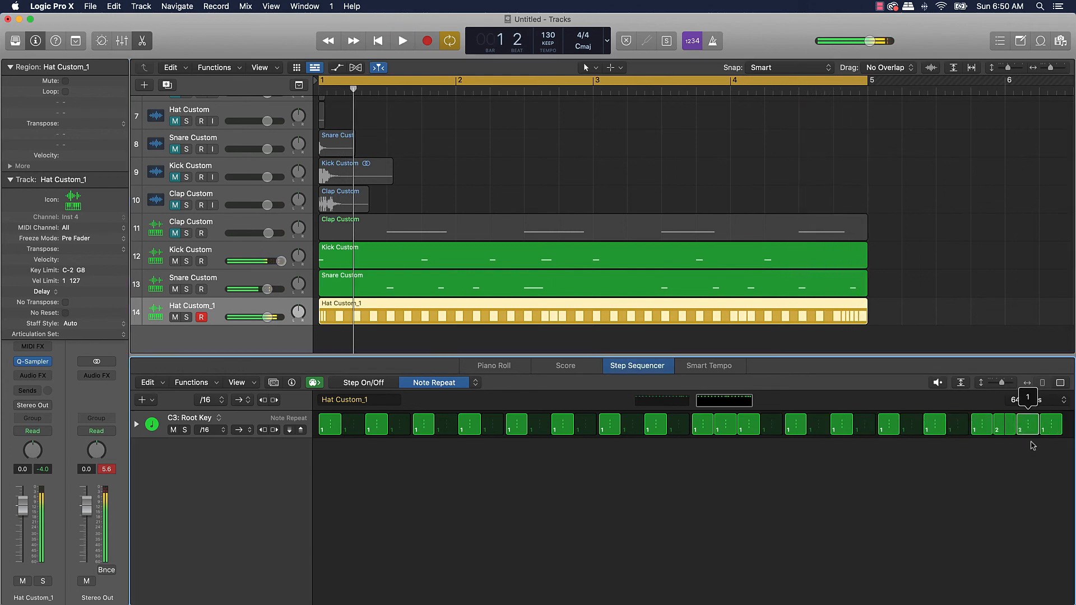
key(space)
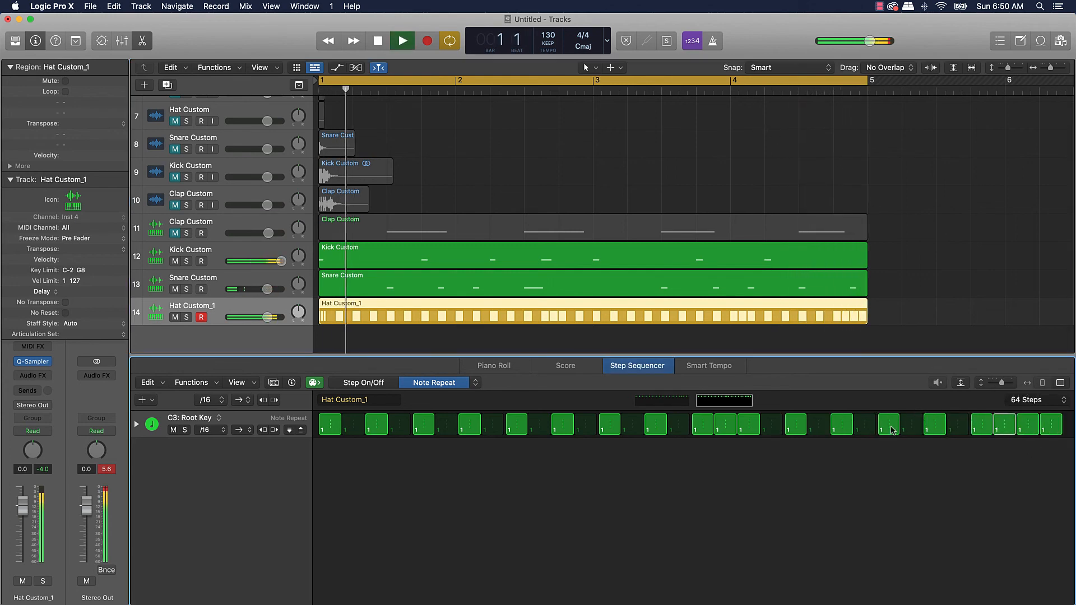
- Return the pattern to Step On/Off editing, turn off the hat hit on step 62 and play the beat back
click(366, 385)
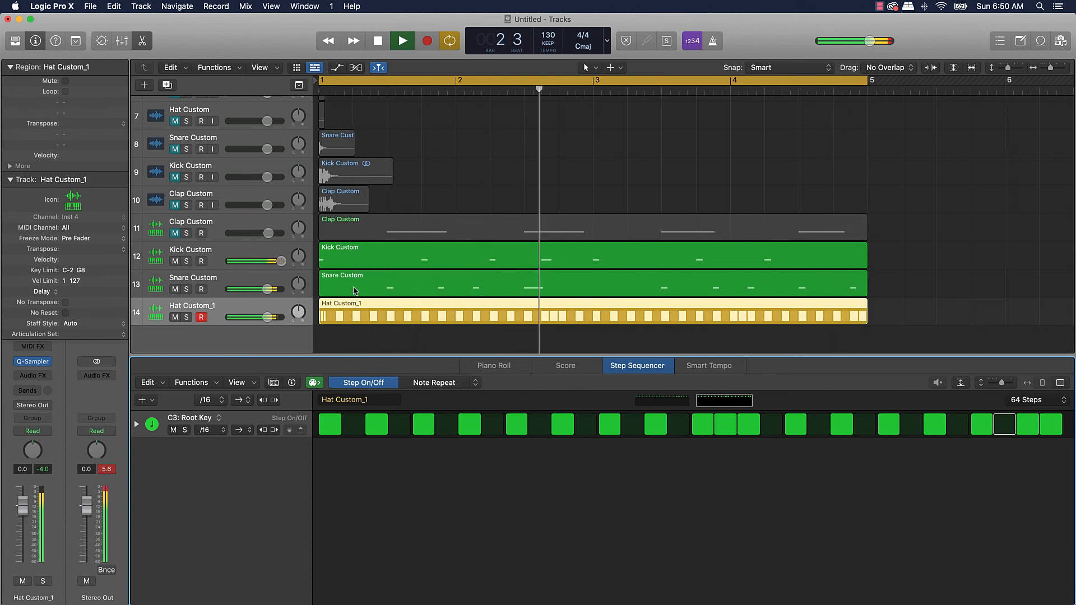
scroll(335, 213, down, 2)
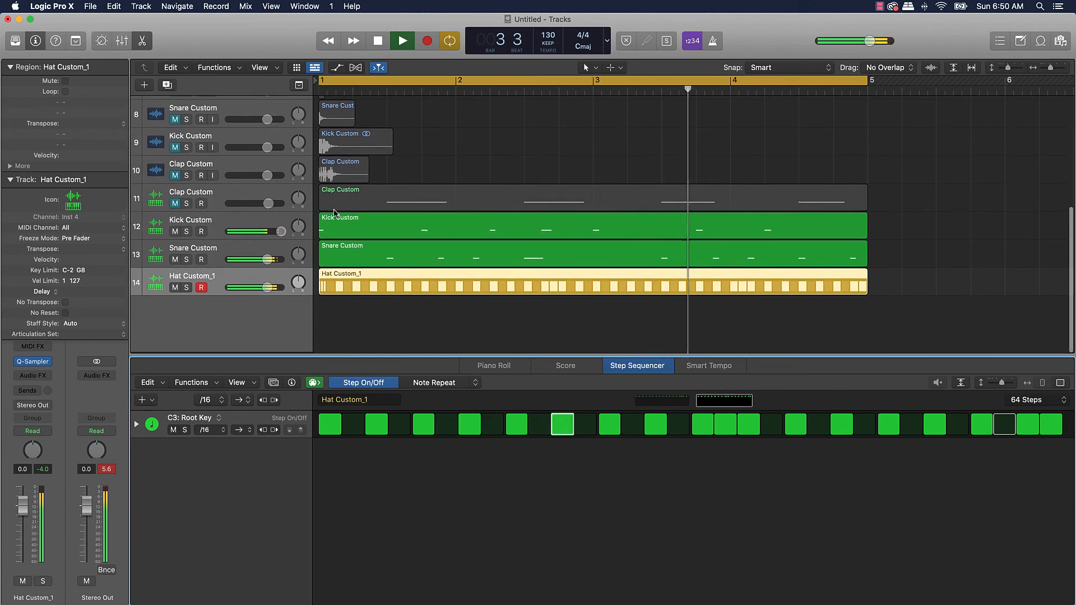
key(space)
- Create one new software instrument track using Quick Sampler (Single Sample)
click(153, 86)
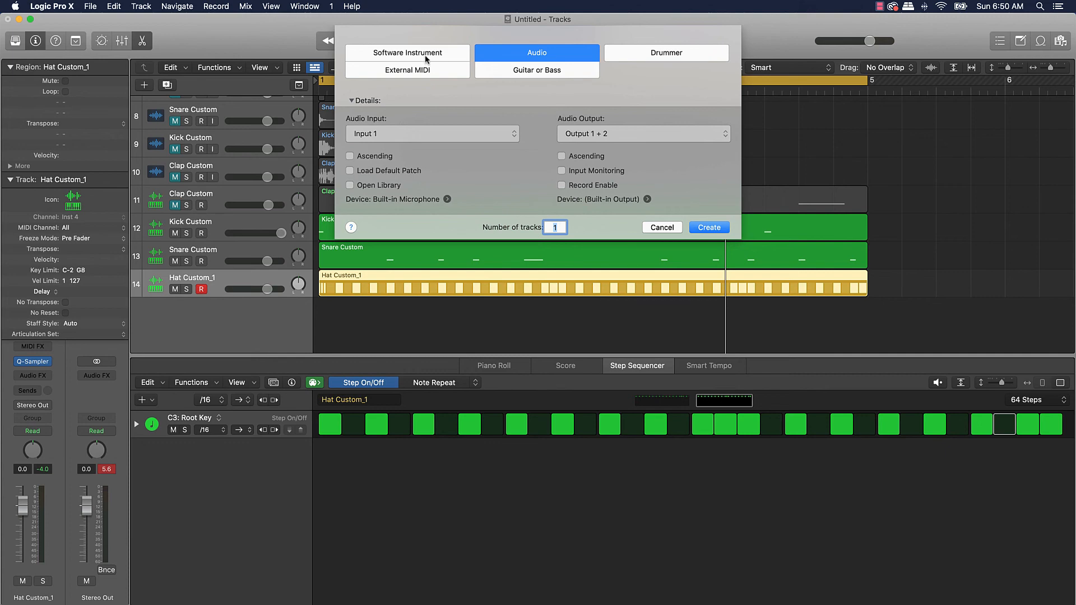
click(425, 58)
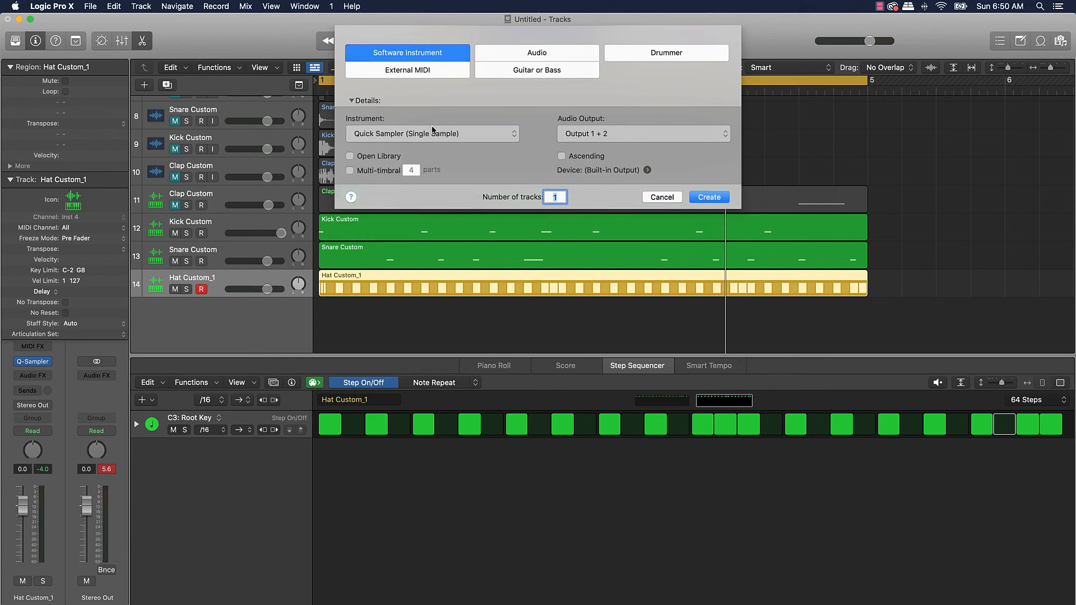
click(719, 201)
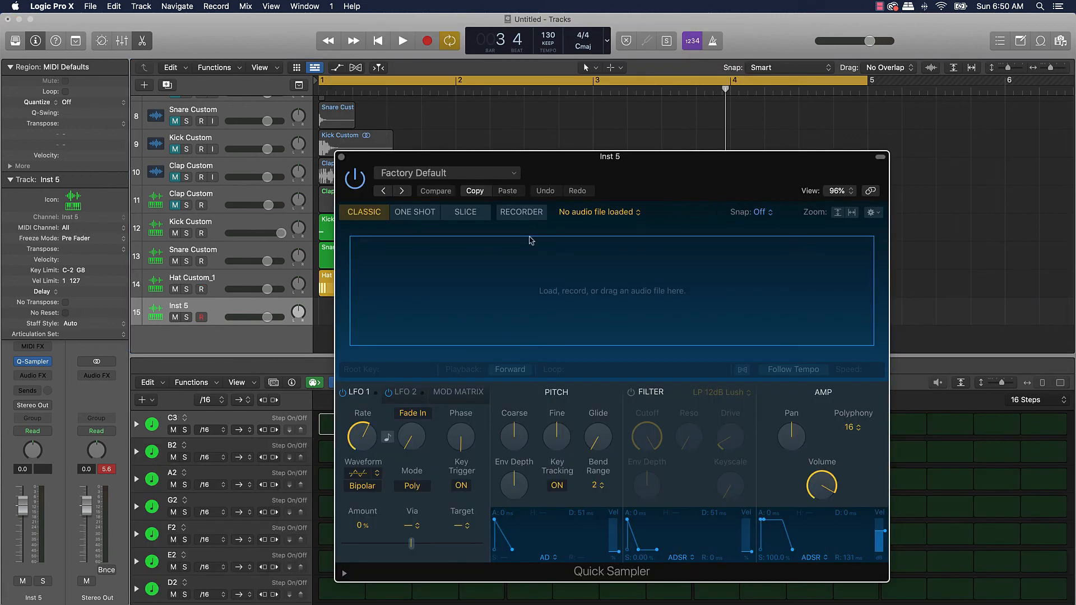
- Show the Piano Roll editor and load the "dust melody" preset into the new Quick Sampler, closing the plug-in window
drag(594, 171, 922, 101)
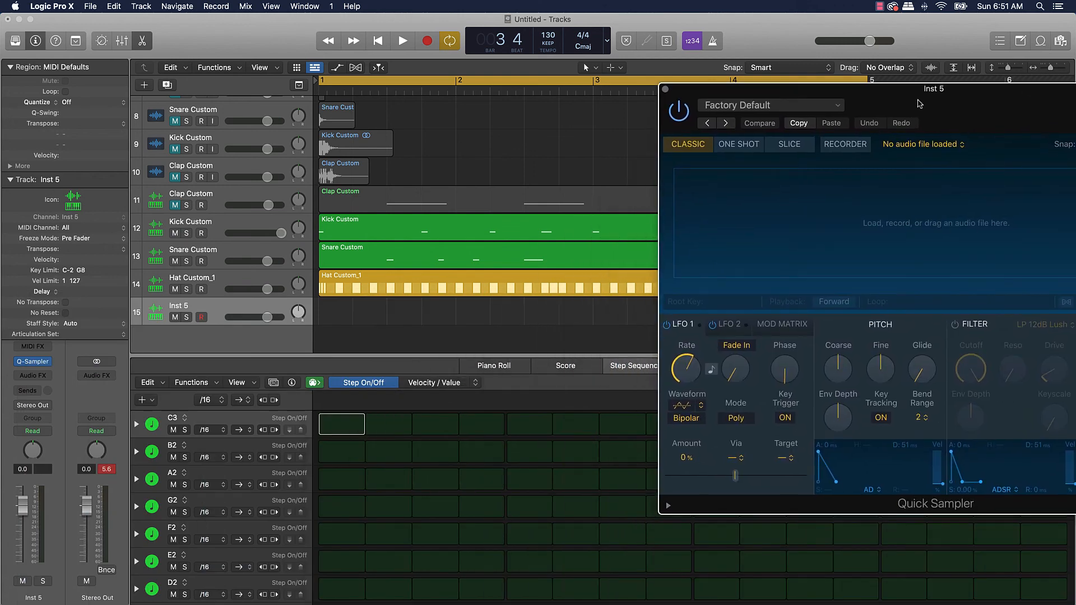
click(493, 371)
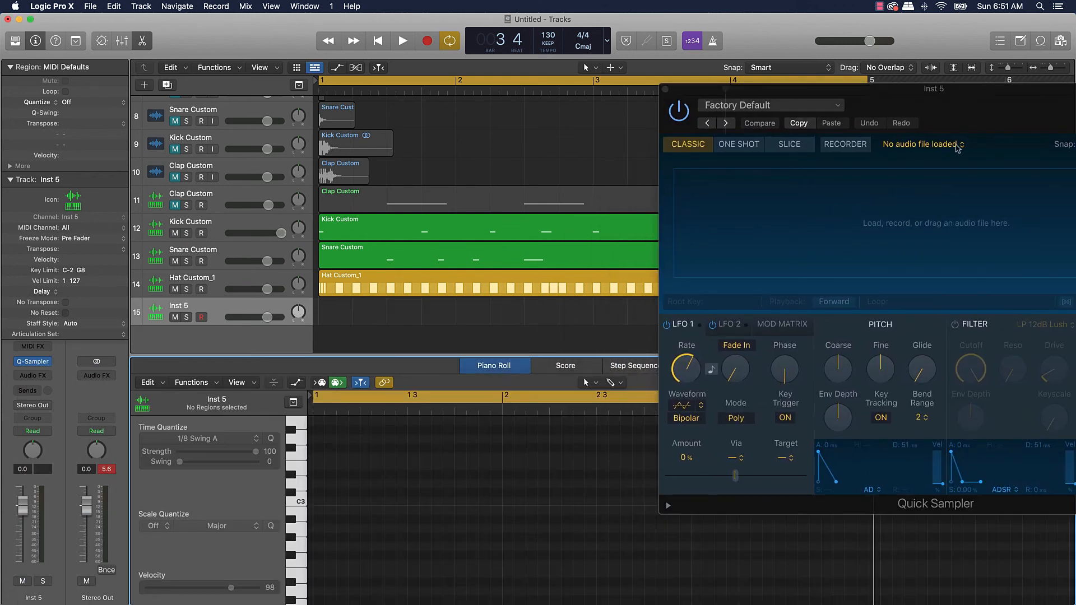
drag(980, 122, 417, 114)
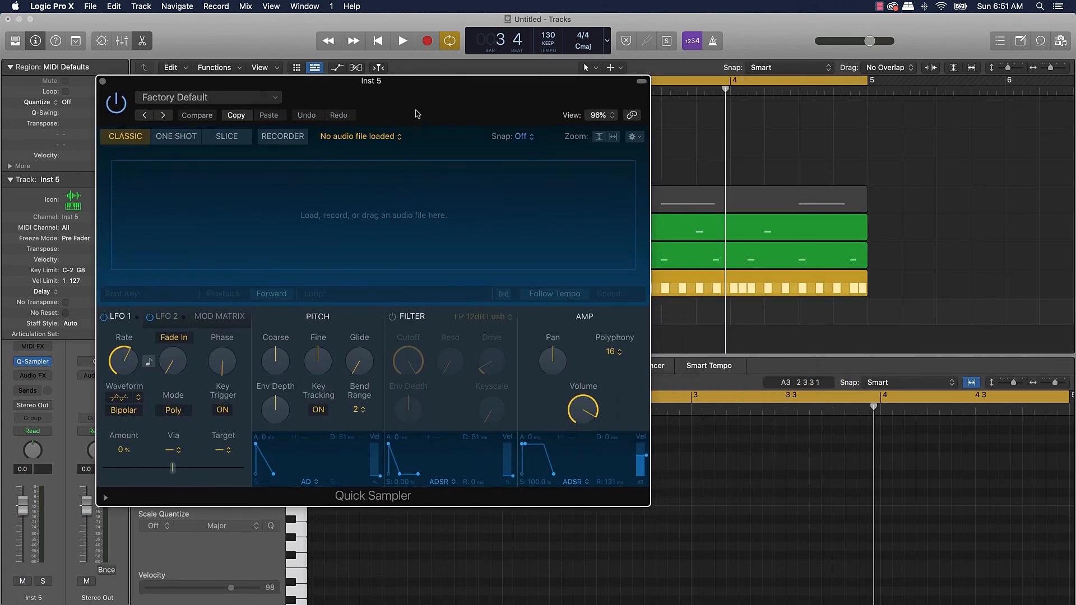
click(218, 99)
scroll(217, 437, down, 5)
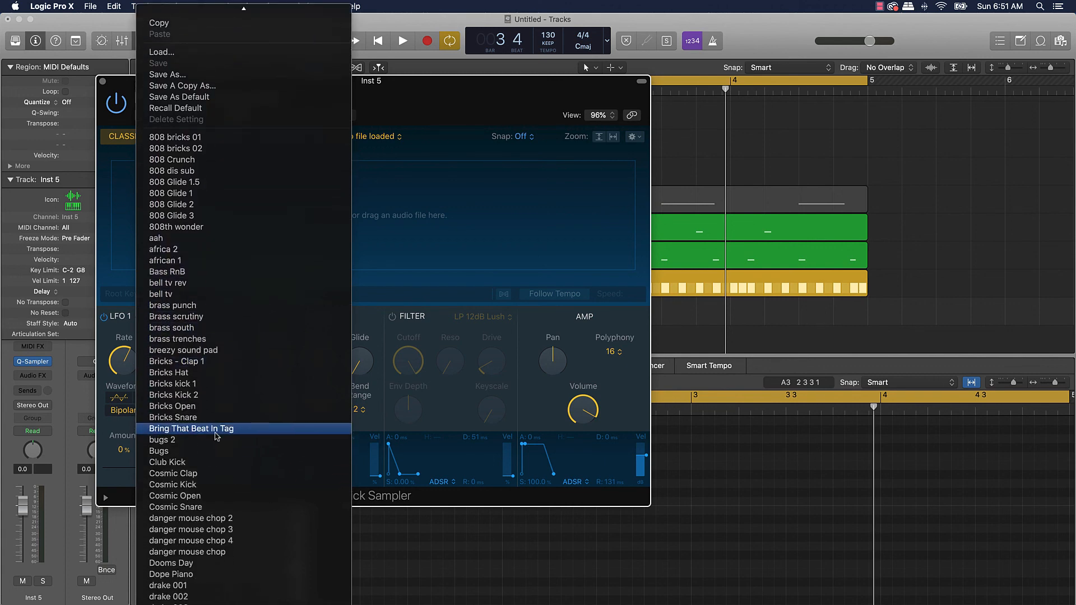
scroll(217, 437, down, 2)
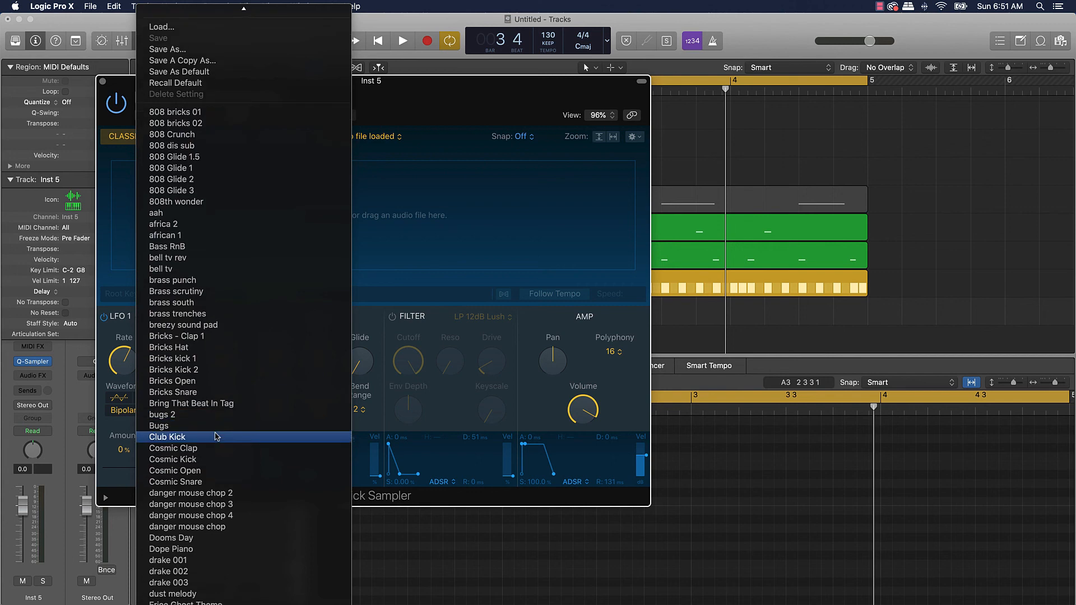
scroll(217, 437, down, 8)
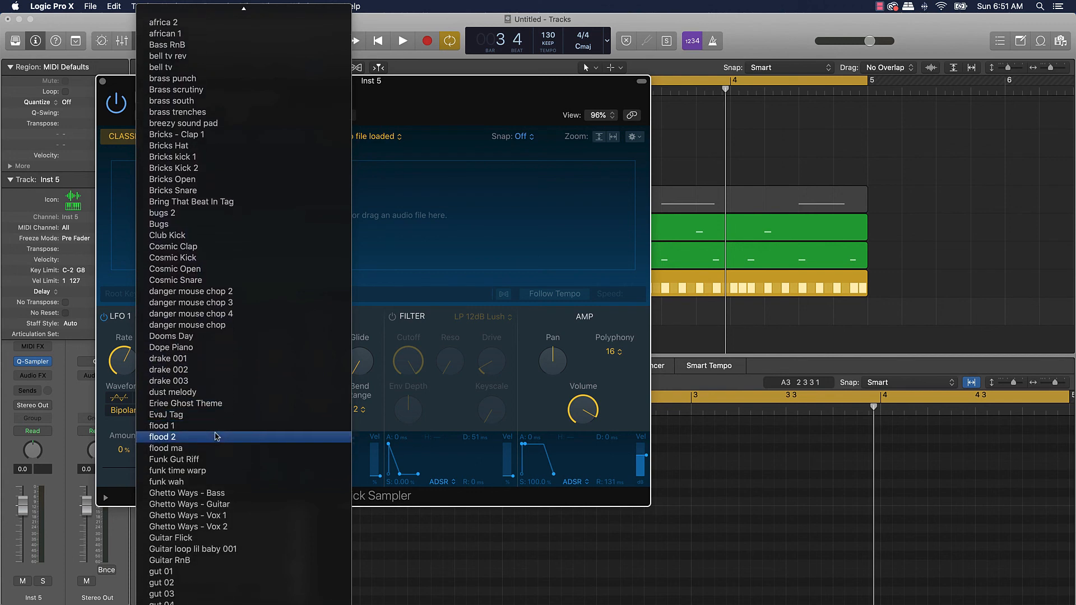
click(216, 394)
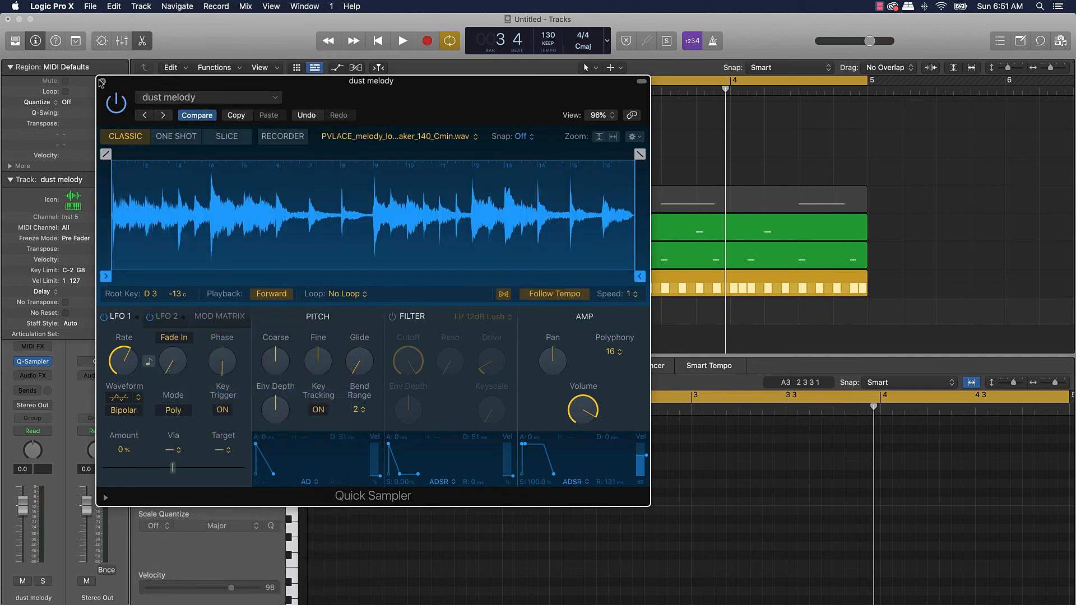
click(101, 82)
- Open Musical Typing and audition the dust melody sample by repeatedly playing C3
key(super+k)
key(k)
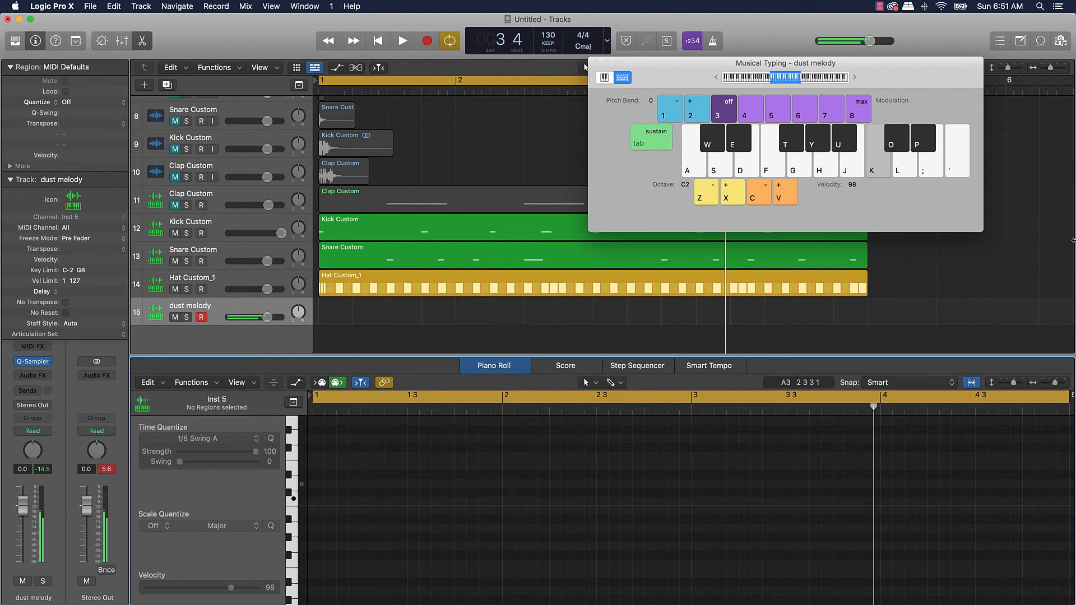
key(k)
key(k)
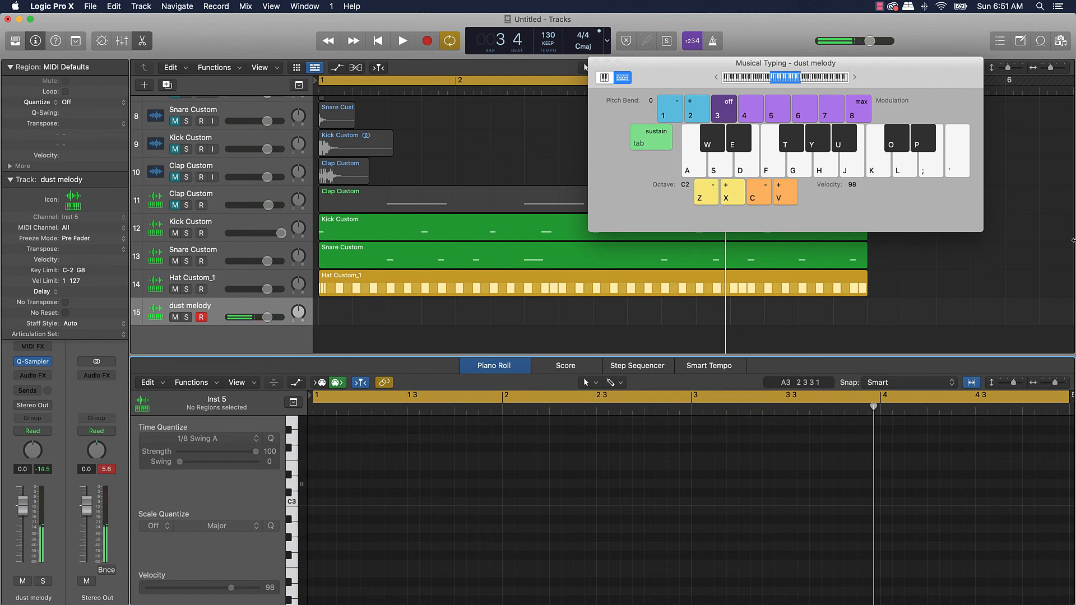
key(k)
key(k)
key(k)
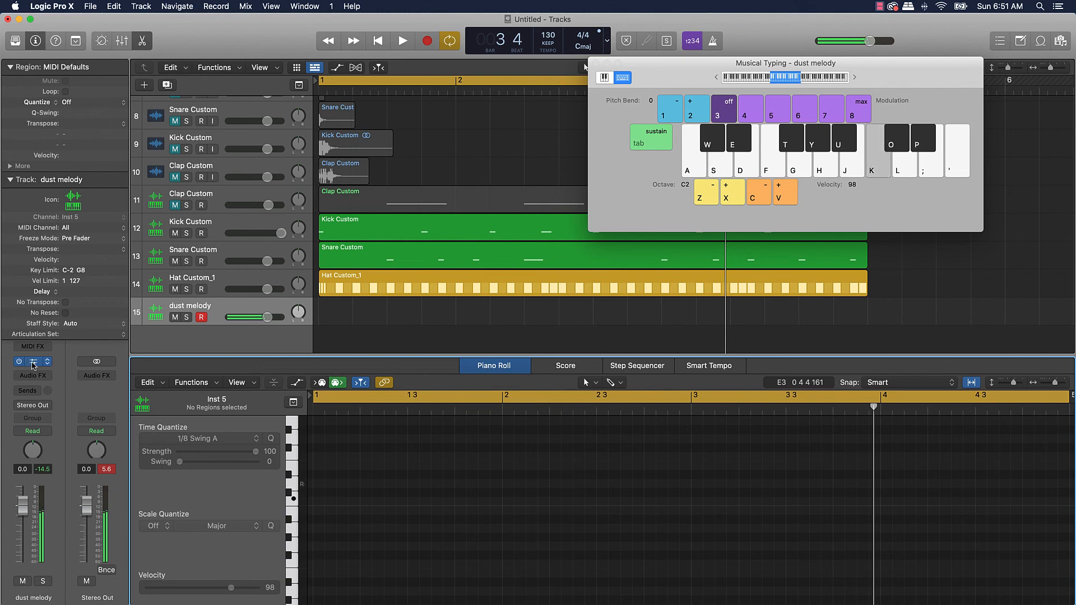
- Move the dust melody's sample start in Quick Sampler to 8 4 223, audition it and close the plug-in window
click(31, 361)
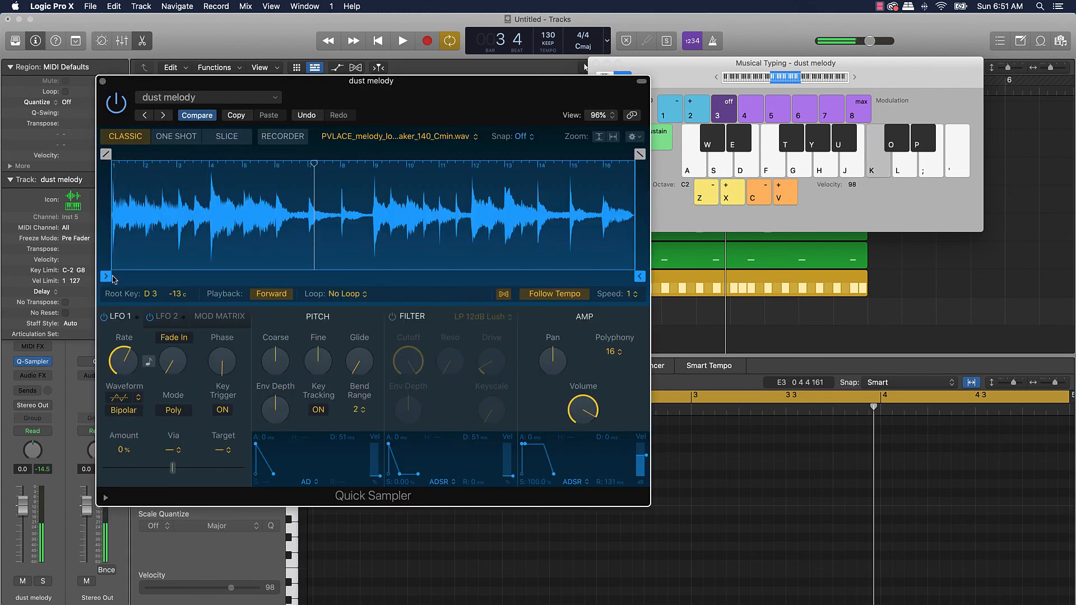
mouse_move(106, 277)
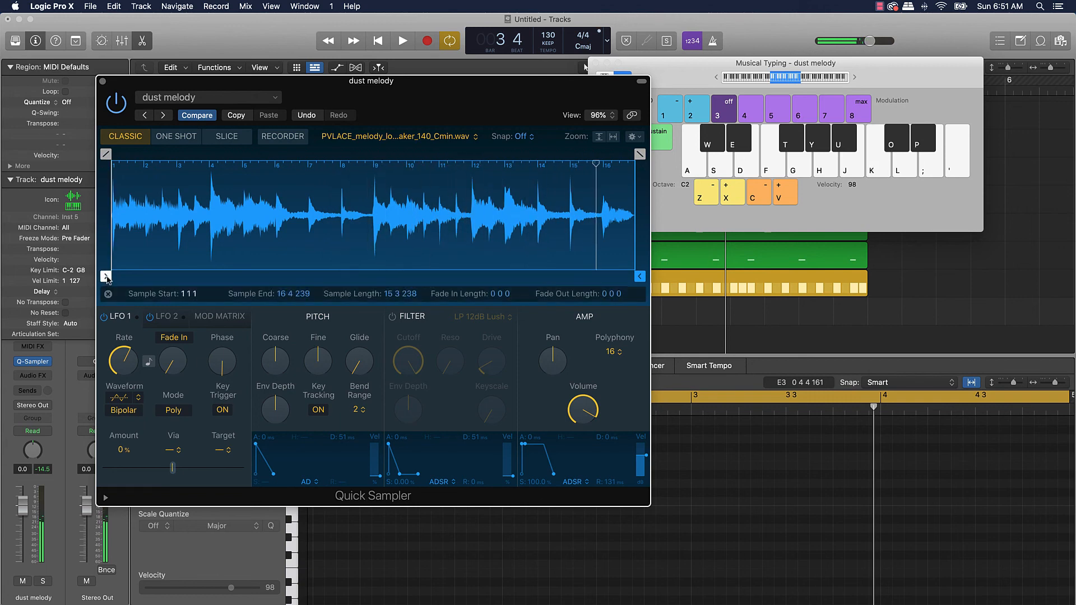
mouse_move(105, 277)
mouse_down()
mouse_move(308, 274)
mouse_move(370, 259)
mouse_up()
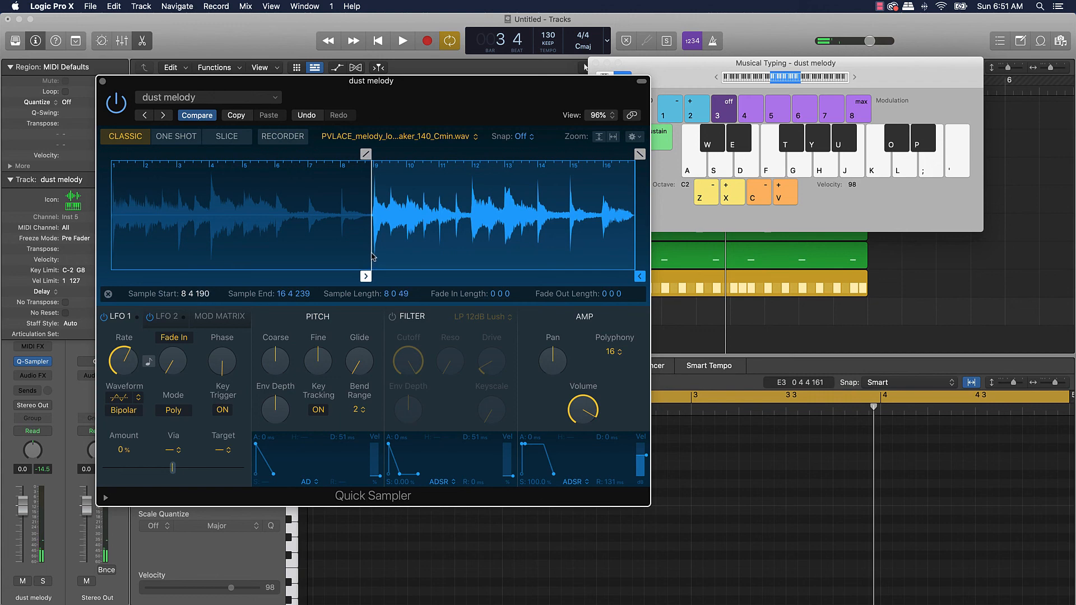
key(k)
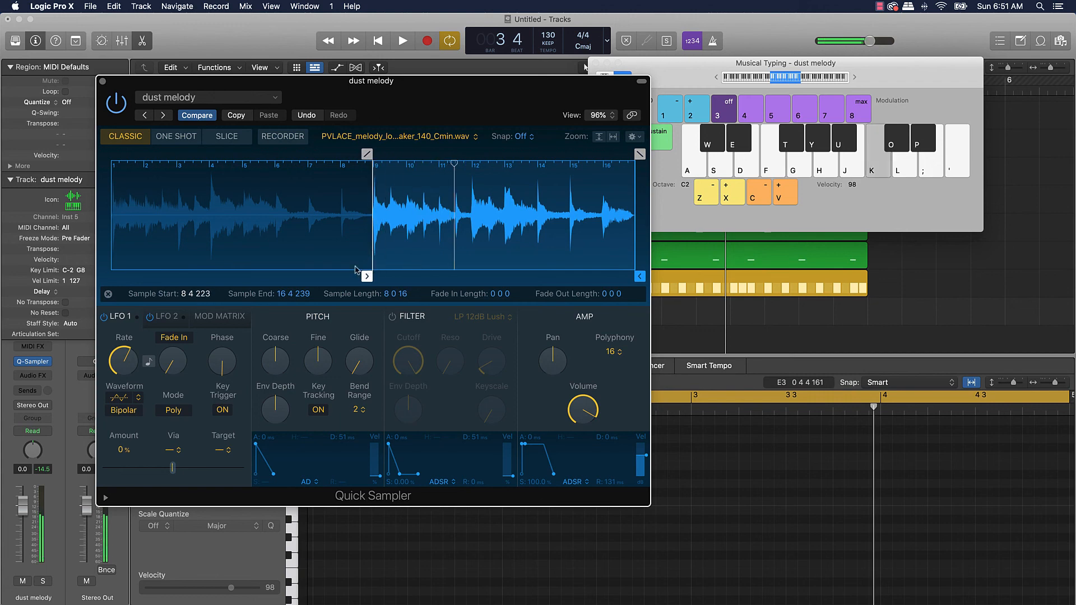
click(103, 82)
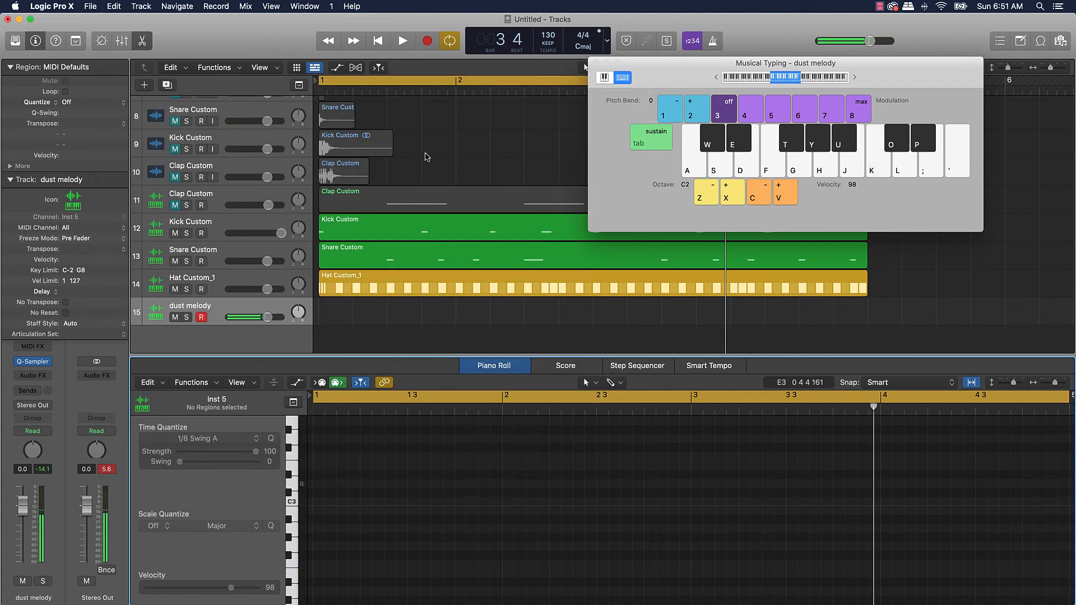
- Record two long C3 notes on the dust melody track, starting at bars 1 and 3
key(r)
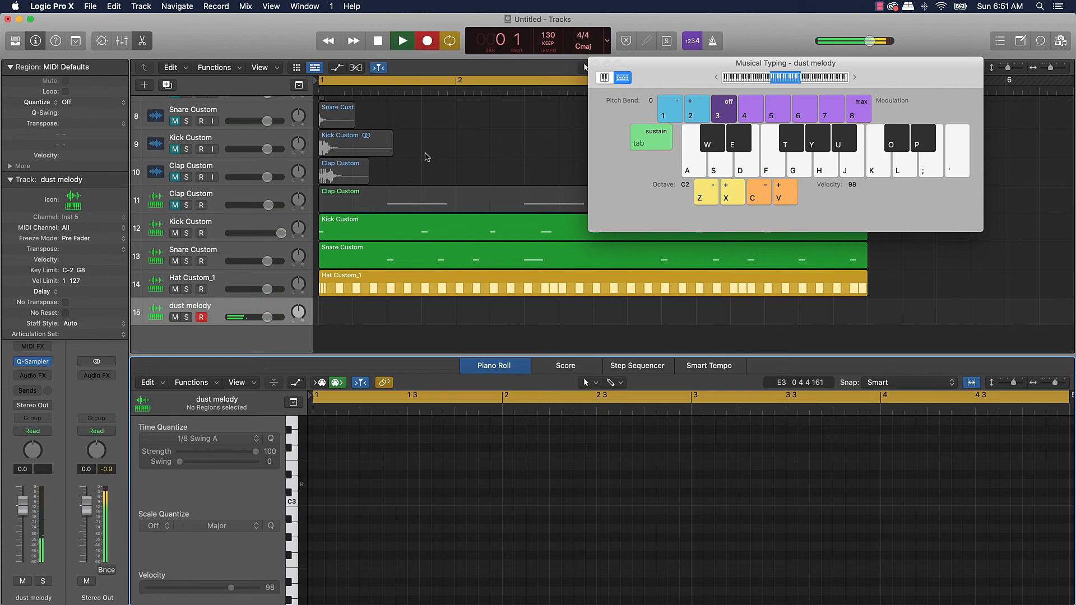
key(k)
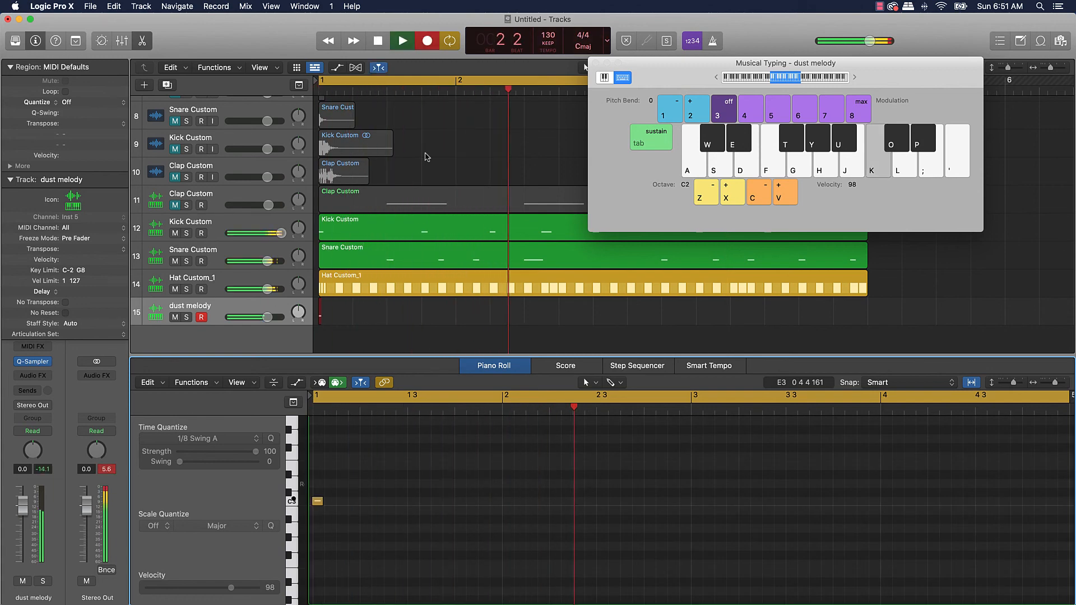
key(k)
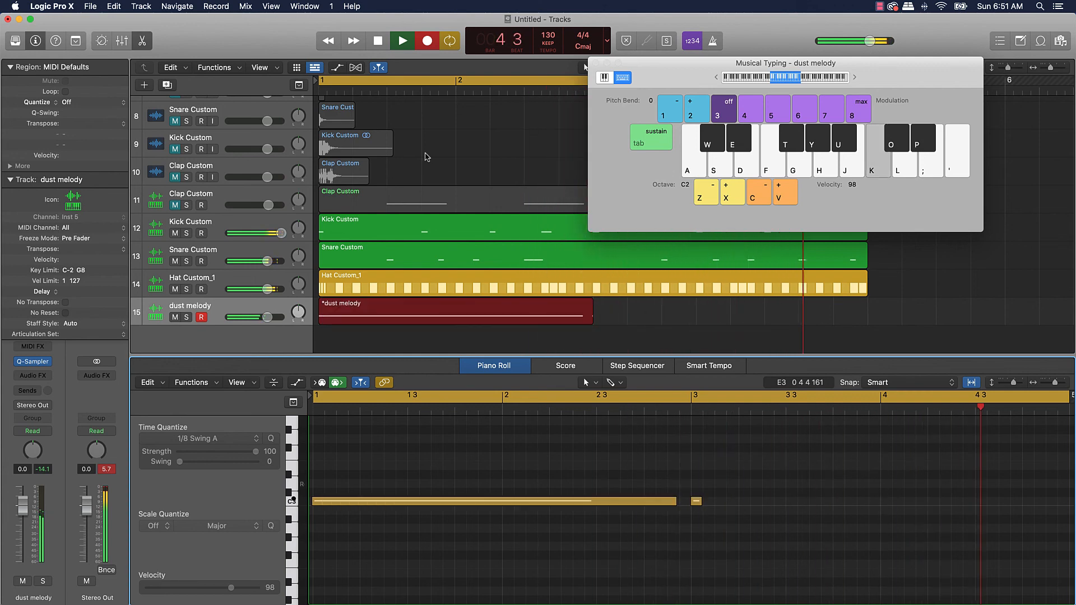
key(space)
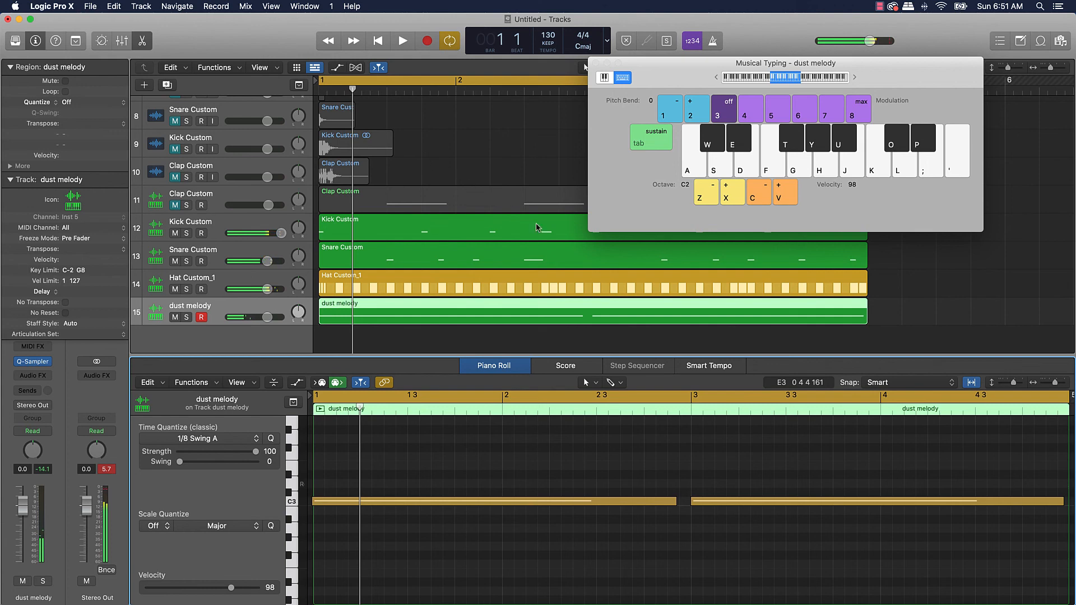
- Select both recorded melody notes and lengthen them so each fills its two bars without a gap
key(super+a)
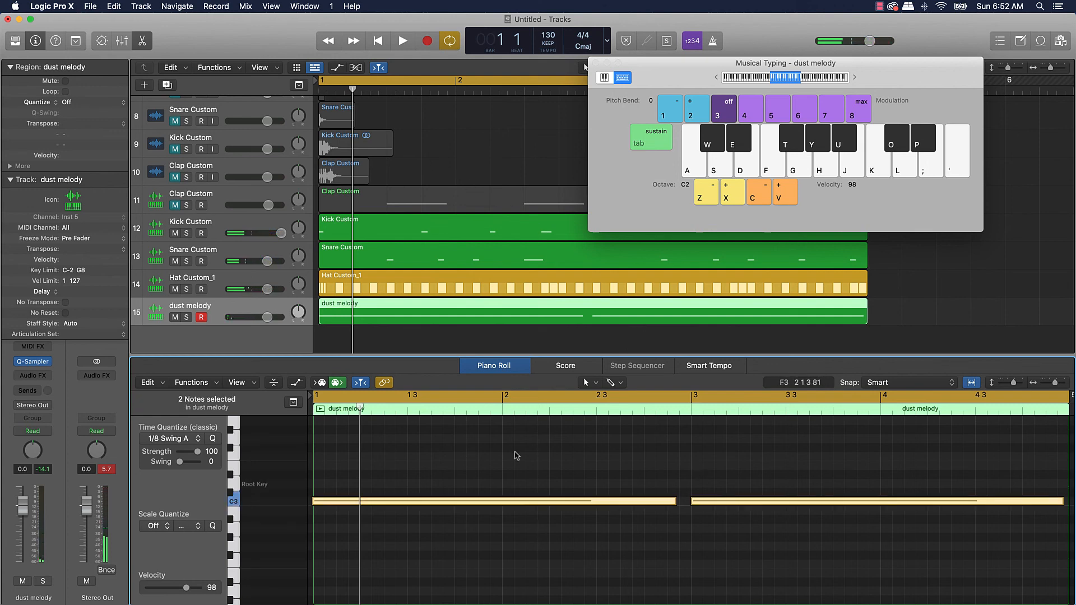
right_click(660, 503)
click(714, 543)
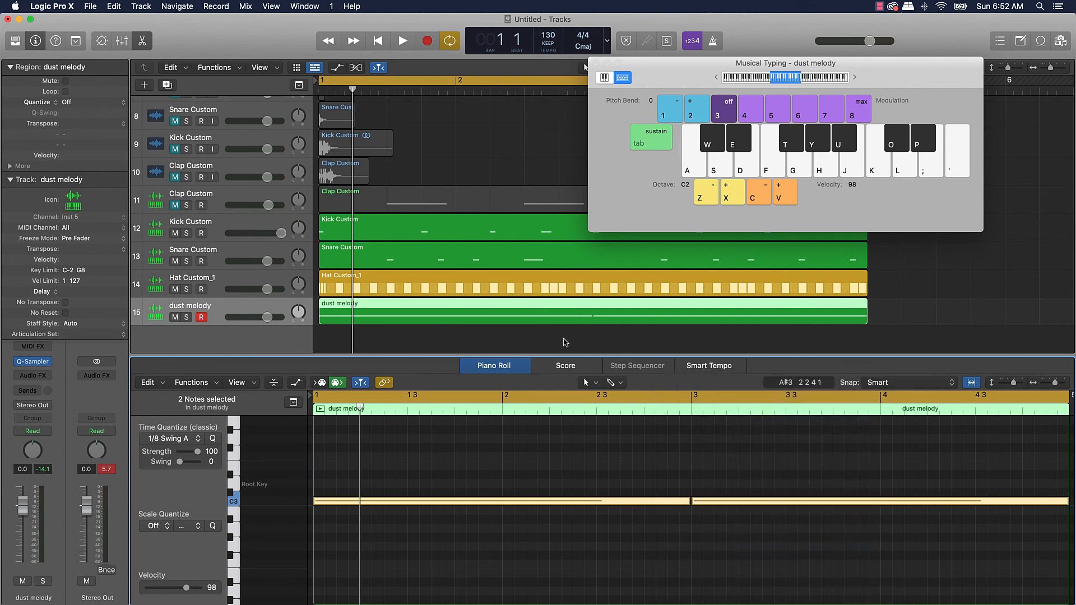
- Unmute the Clap Custom instrument track, set its volume to -0.8 dB and play the loop
click(566, 339)
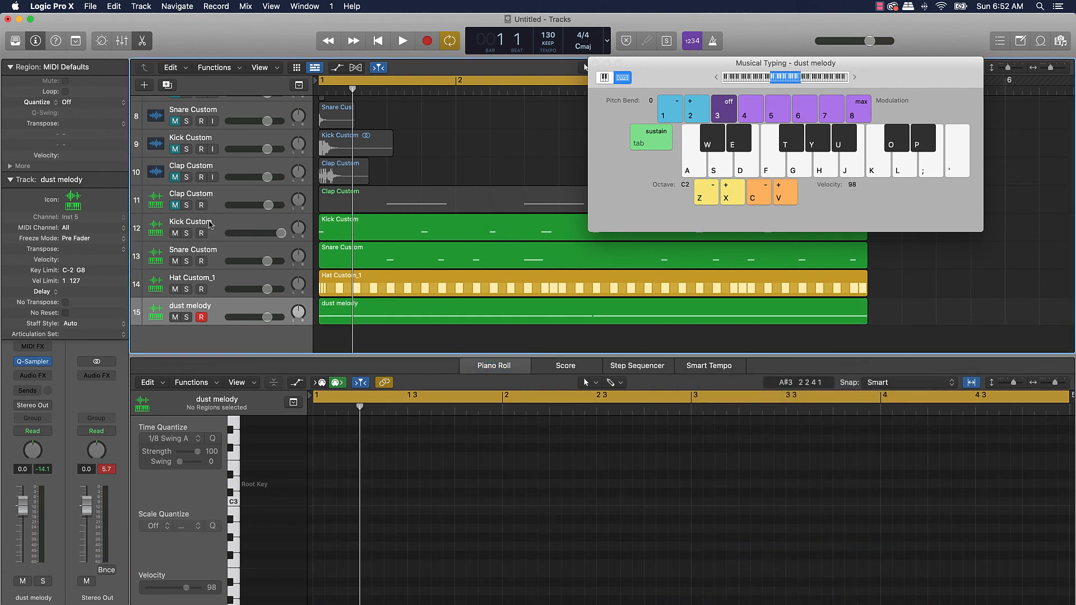
click(176, 206)
drag(274, 208, 265, 209)
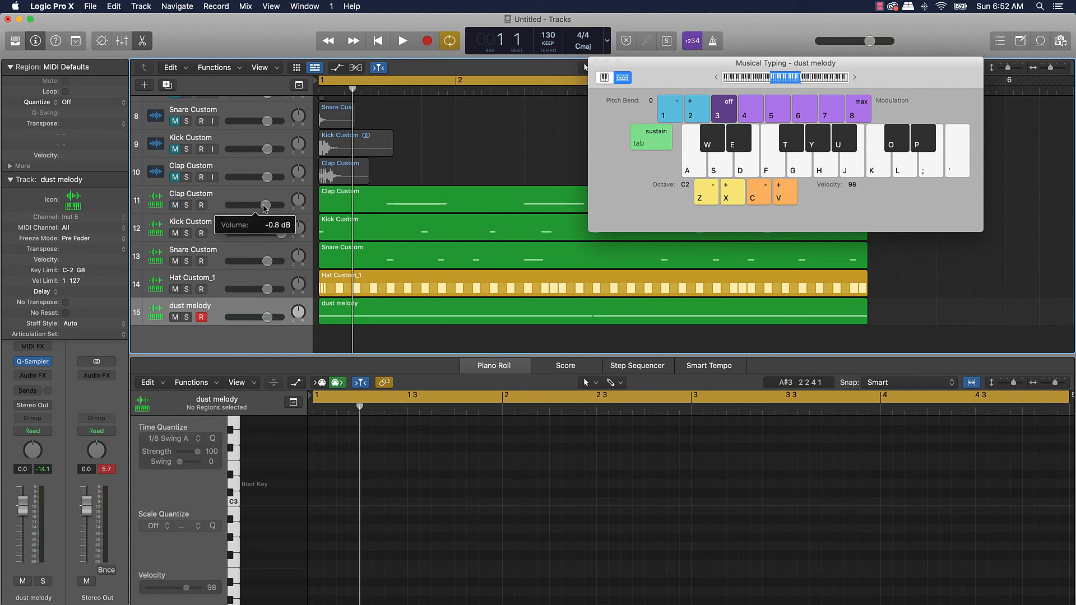
key(space)
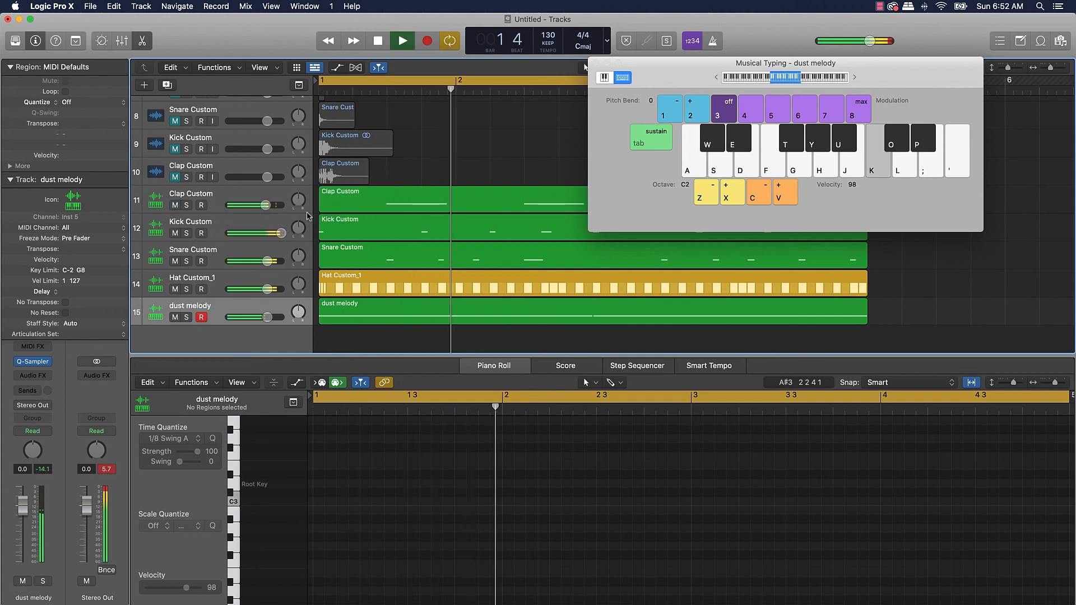
- Shift all four notes of the Clap Custom region slightly earlier together and play the loop
click(396, 204)
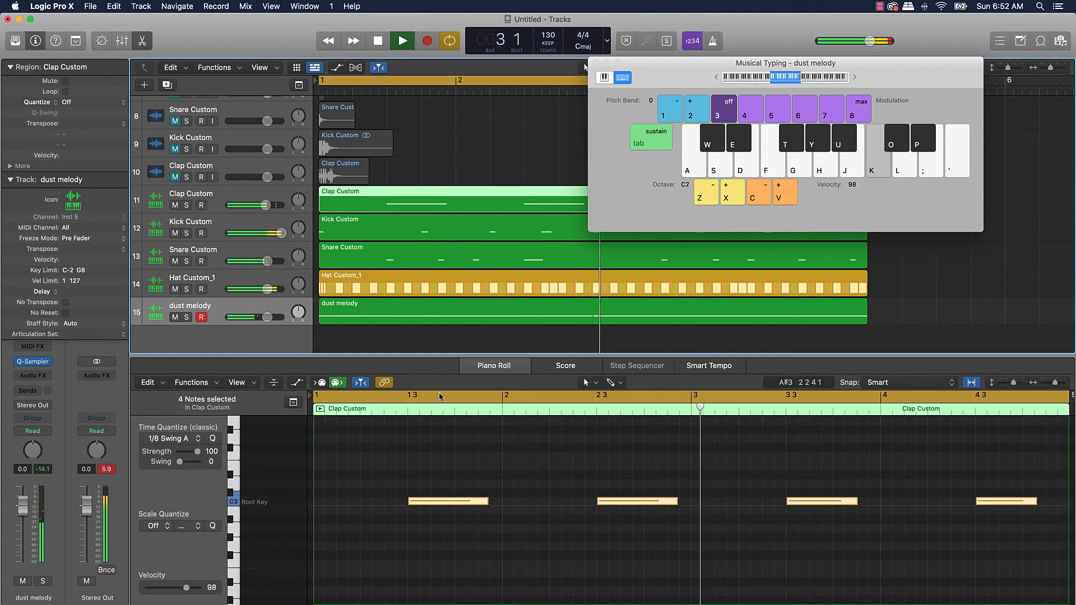
key(space)
mouse_move(429, 502)
mouse_down()
mouse_move(413, 505)
mouse_move(423, 501)
mouse_up()
key(space)
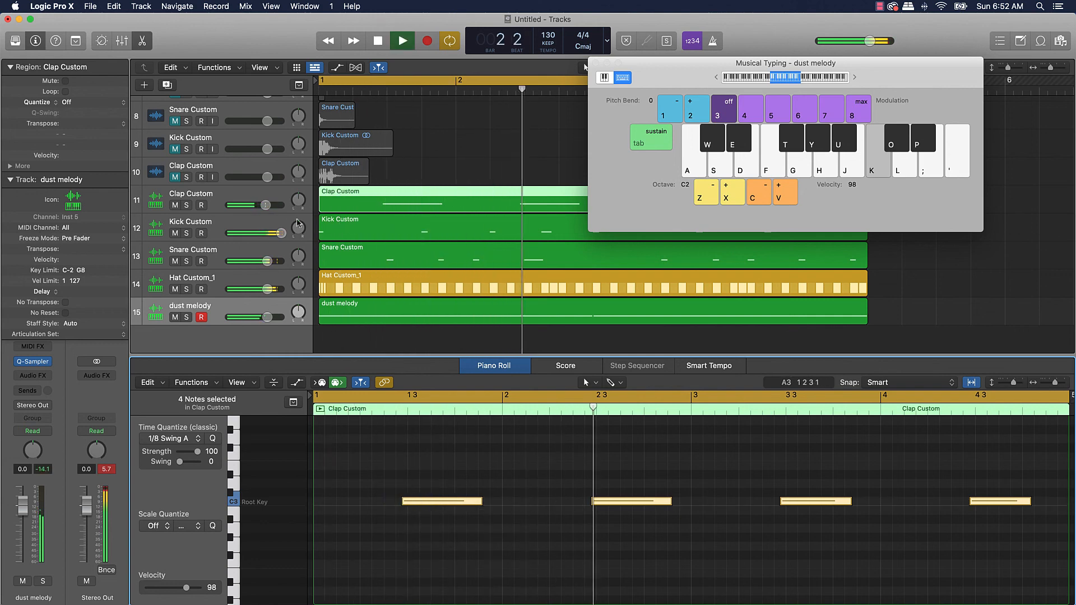
- Fine-tune the timing of the four selected clap notes and audition the loop again
key(space)
ctrl+alt+click(432, 511)
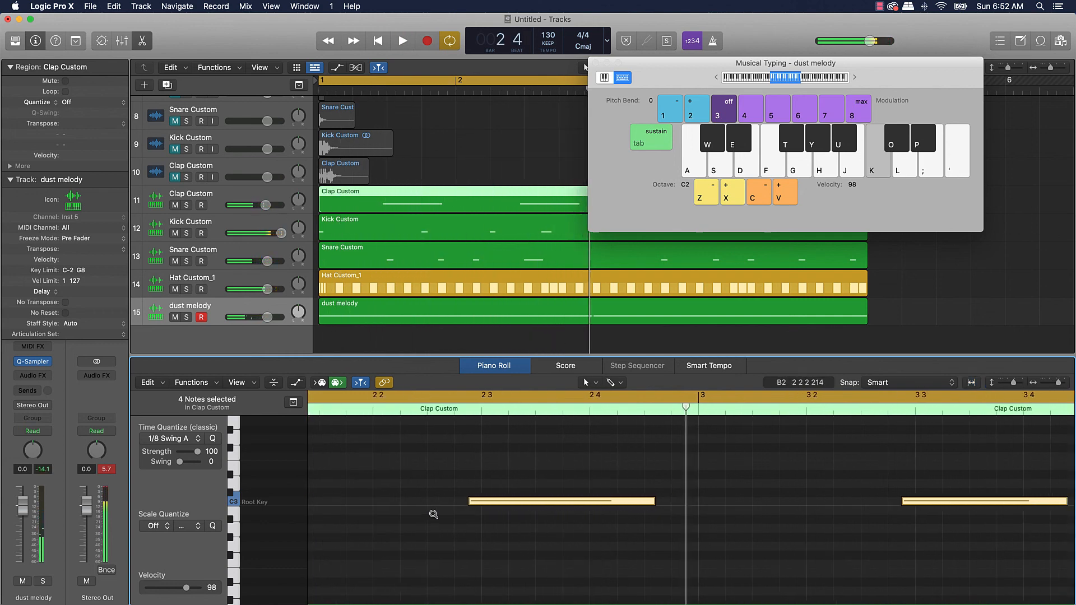
ctrl+alt+click(398, 507)
scroll(400, 507, up, 2)
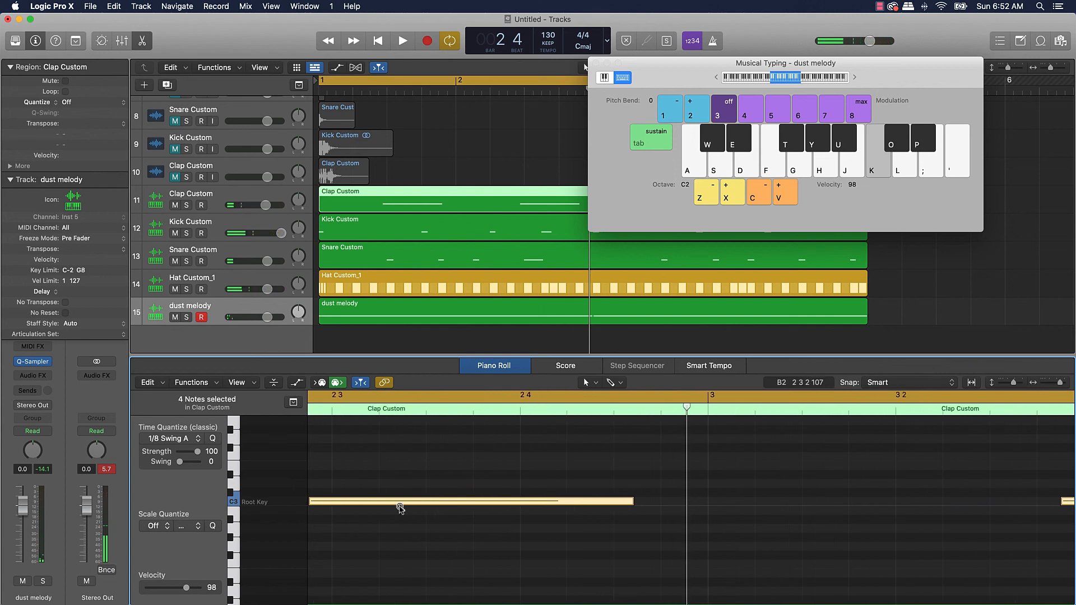
scroll(386, 508, left, 5)
click(480, 503)
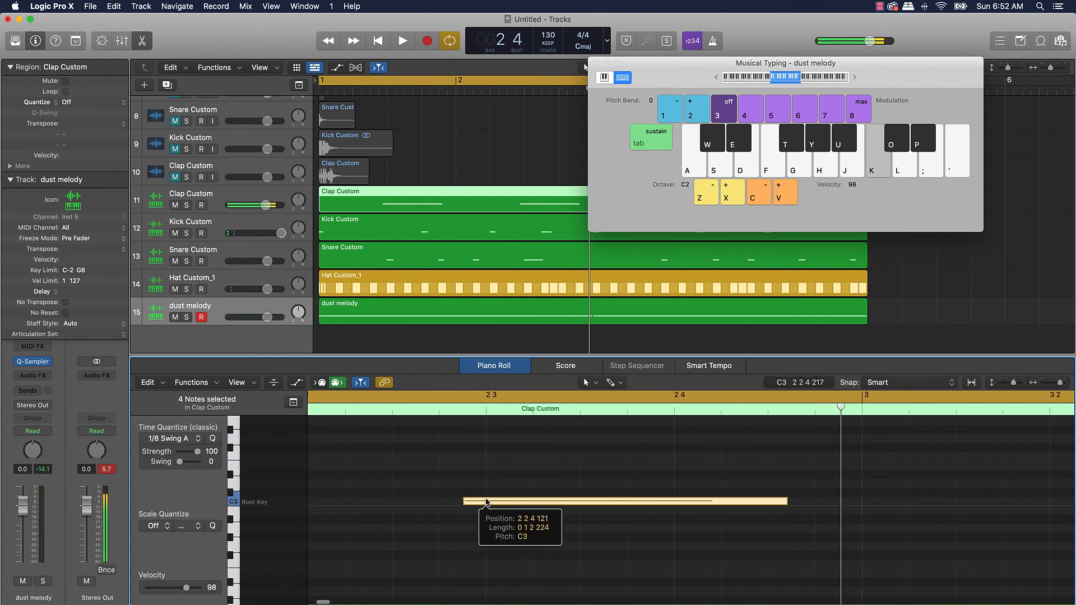
key(space)
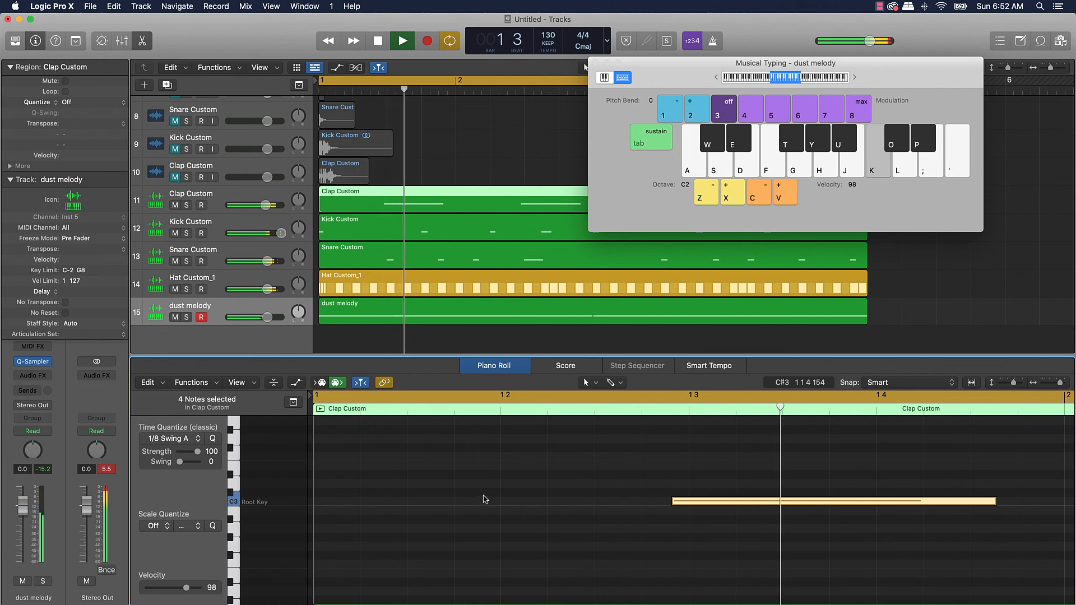
ctrl+alt+click(489, 495)
ctrl+alt+click(489, 495)
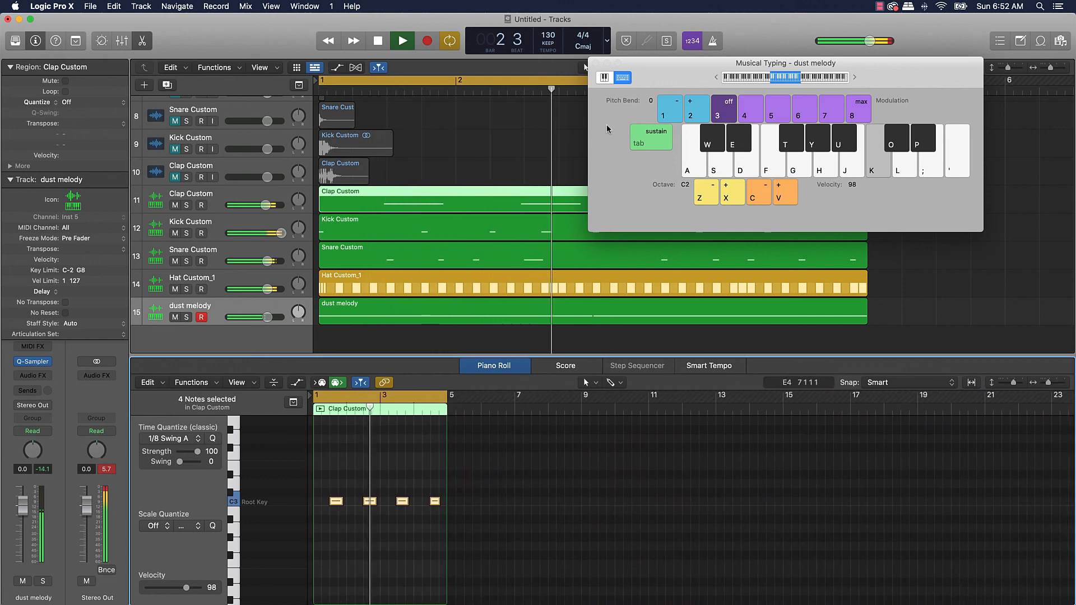
- Close the Musical Typing window and stop playback
click(597, 63)
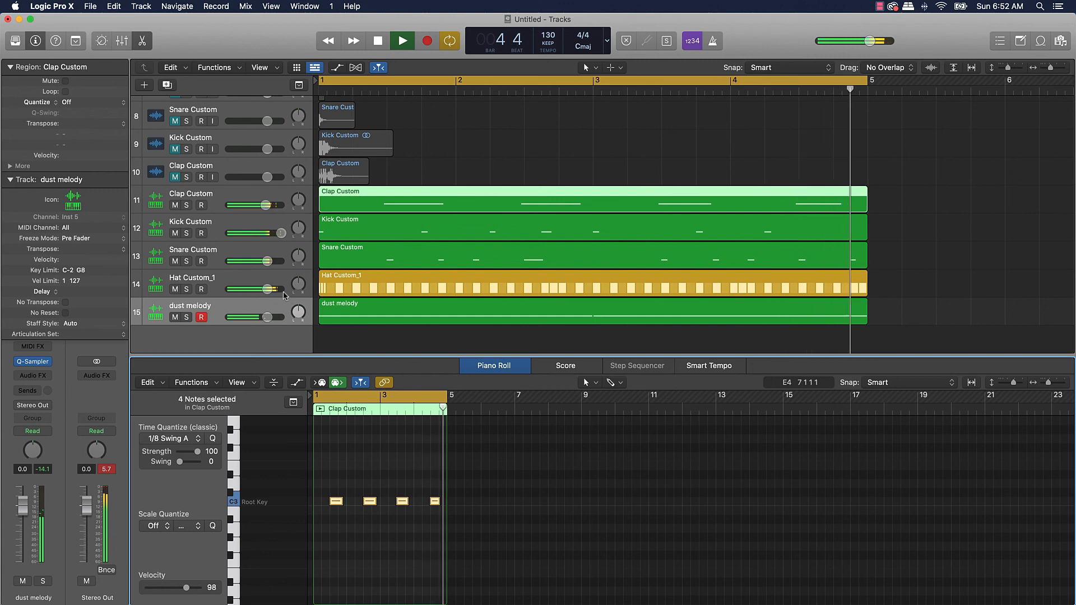
key(space)
click(223, 314)
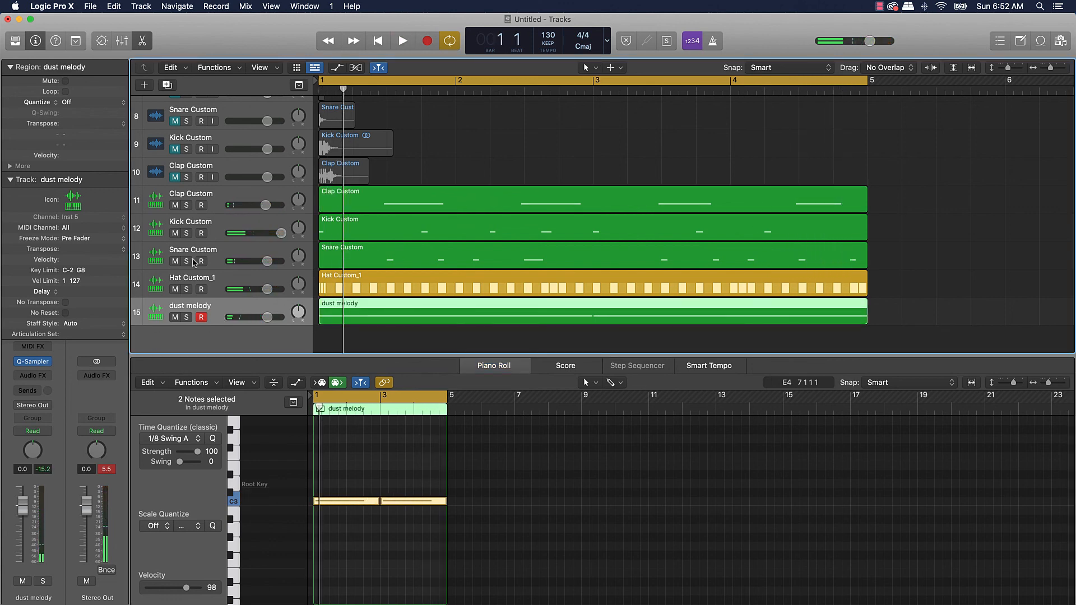
- Save the Clap Custom track's Quick Sampler setting as "Custom Clap 01" and close the plug-in window
click(179, 196)
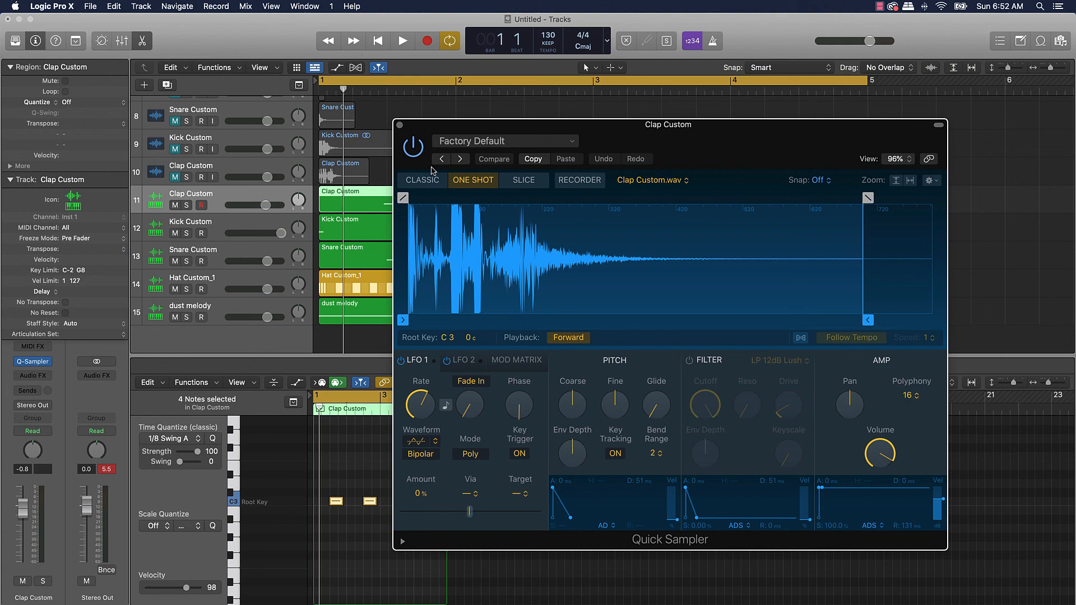
click(504, 141)
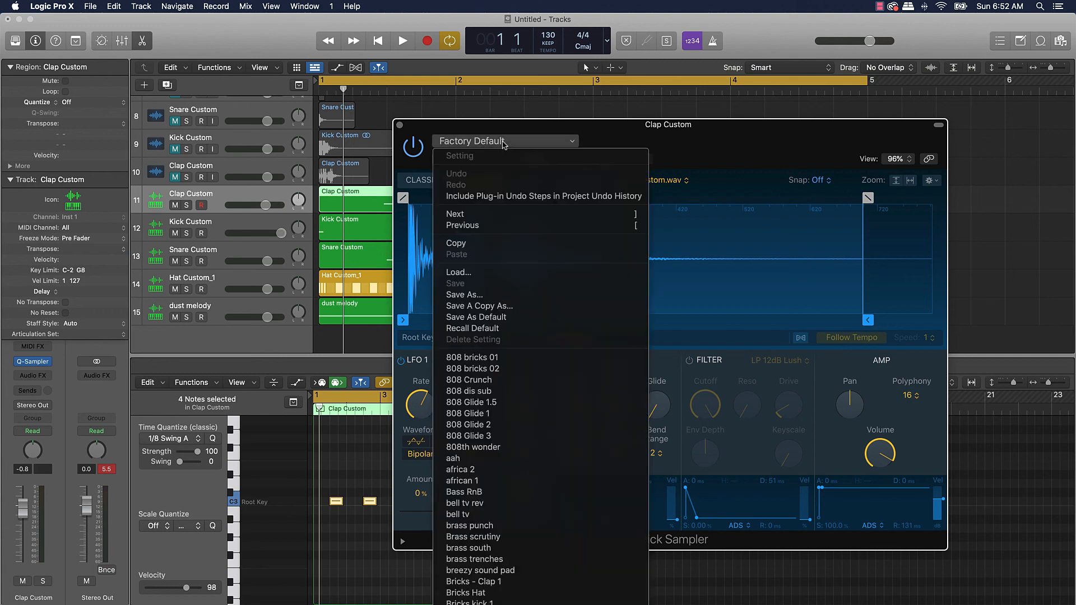
click(482, 296)
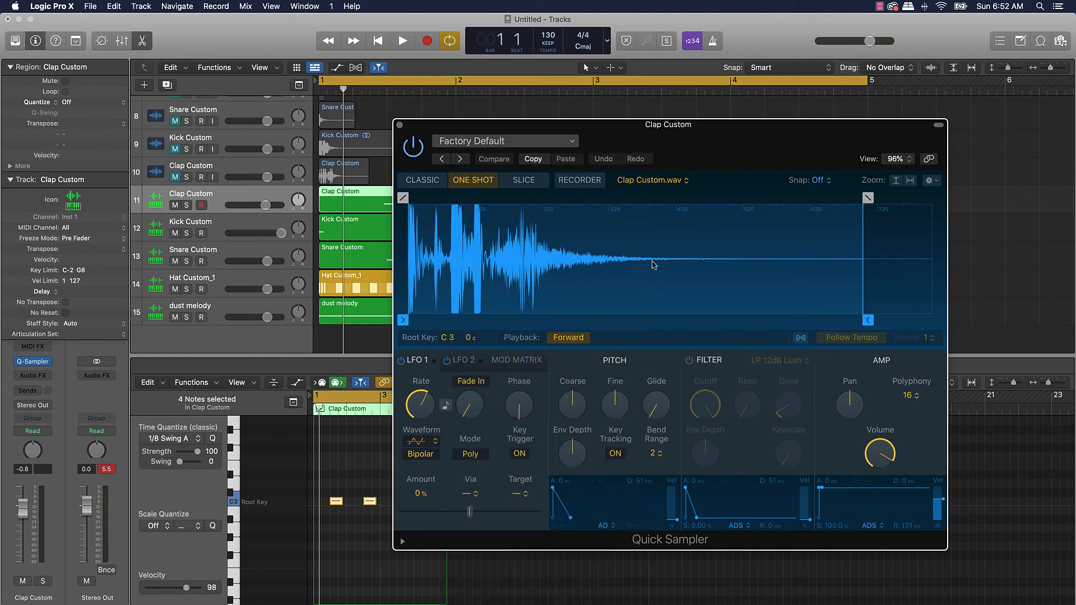
text(Cus)
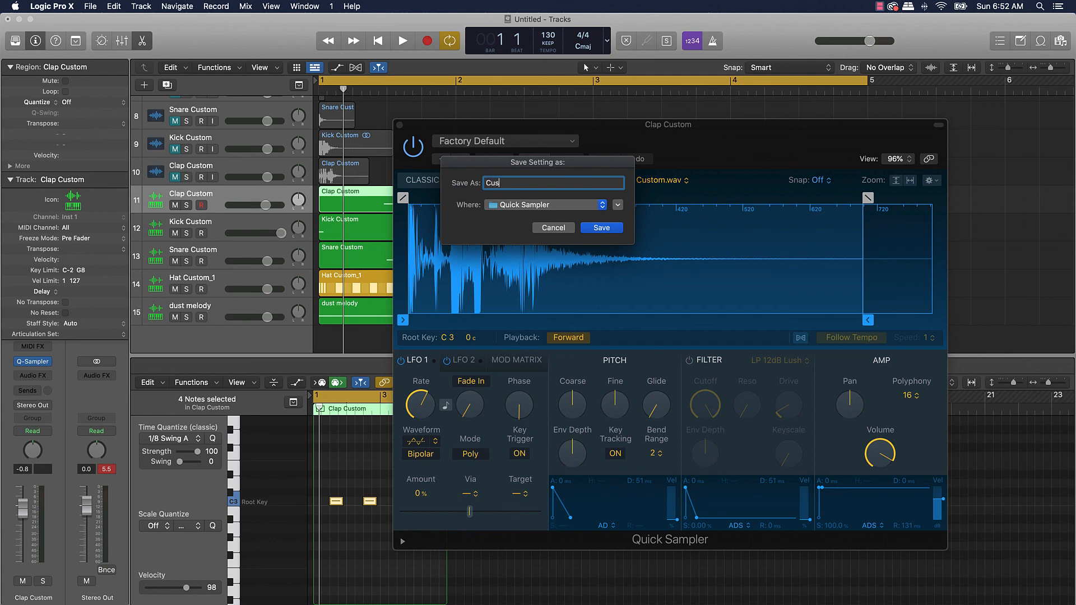
text(tom Clap 01)
key(Return)
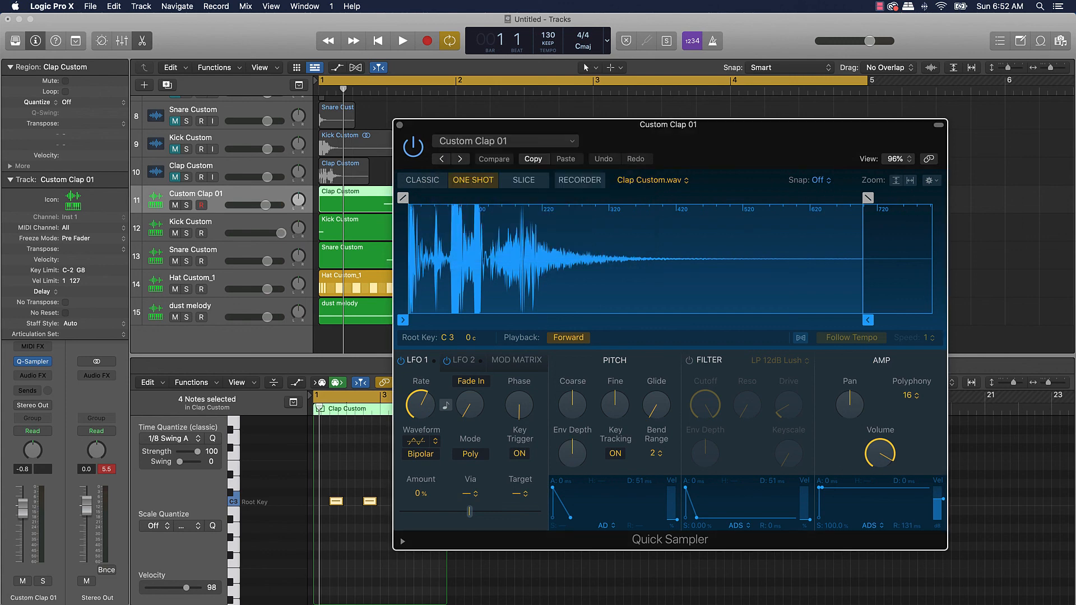
click(399, 125)
- Save the Kick Custom track's Quick Sampler setting as "Custom Kick 01" and close the plug-in window
key(Down)
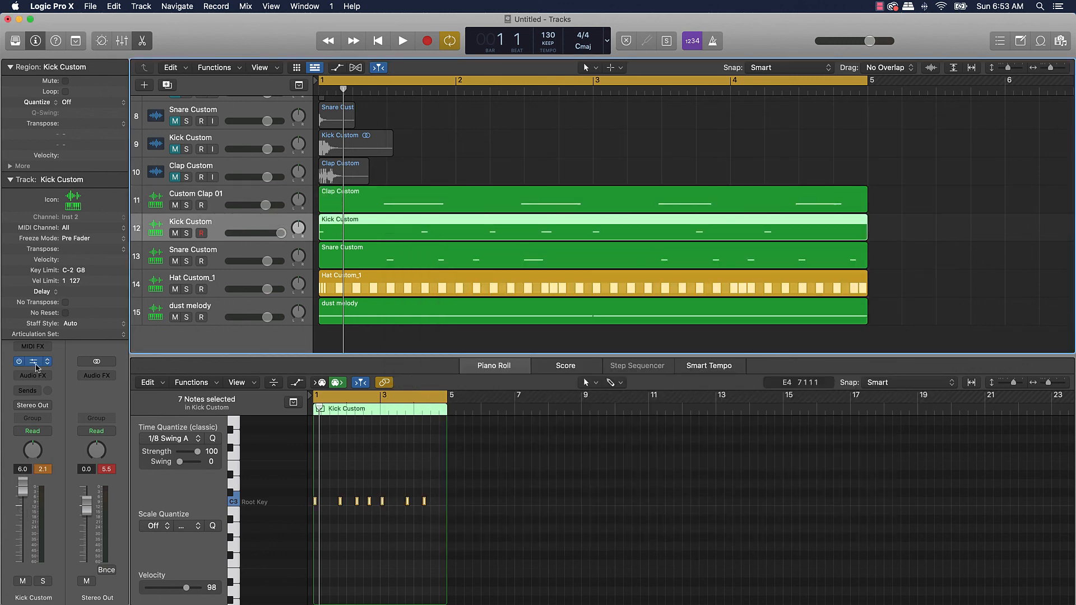
click(33, 362)
click(420, 175)
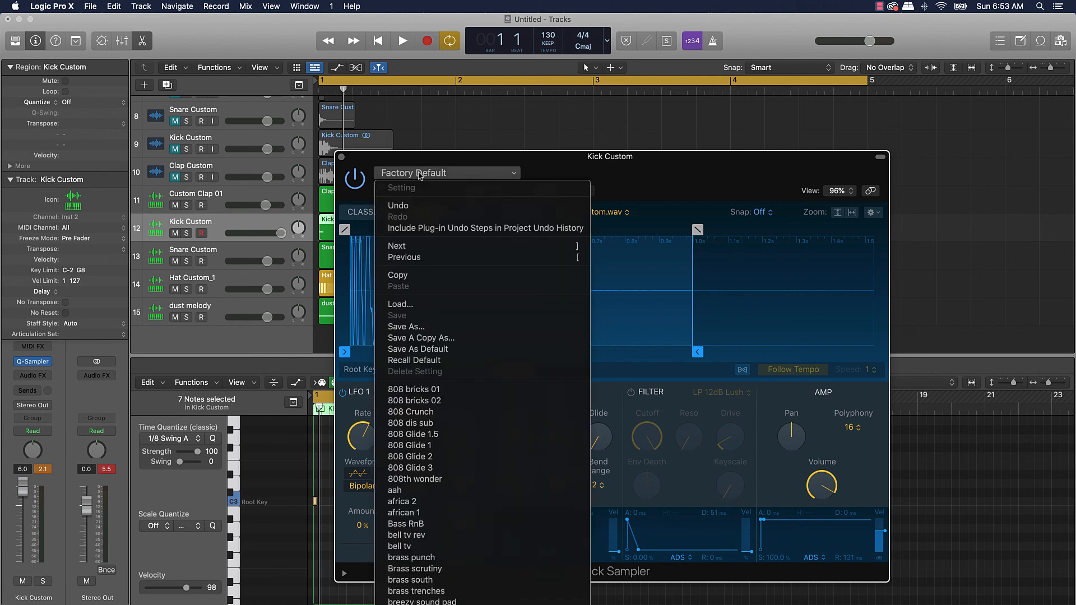
click(424, 327)
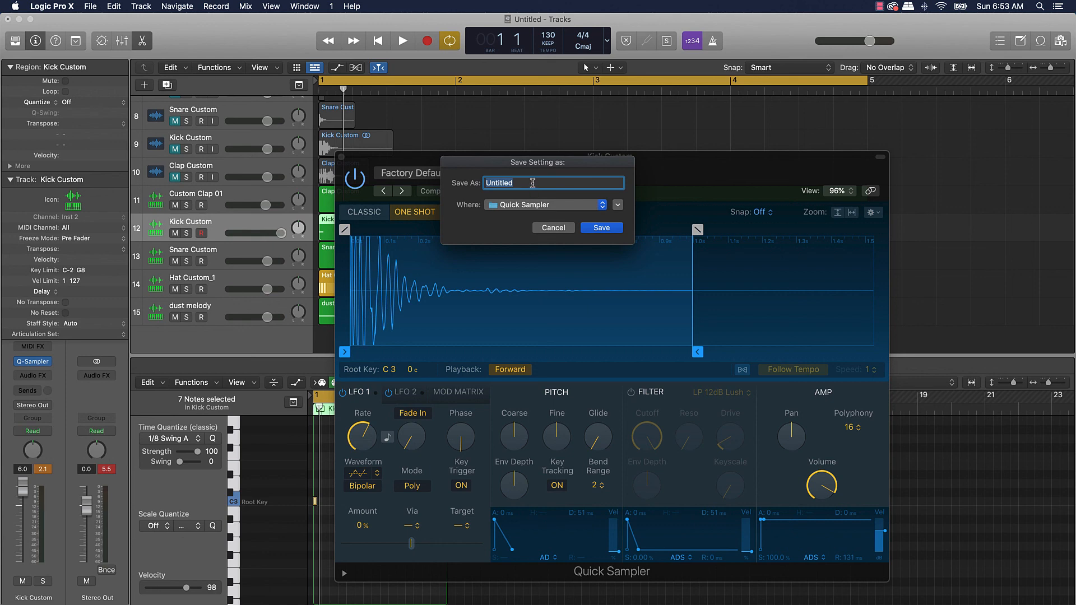
text(Custom Kick 01)
key(Return)
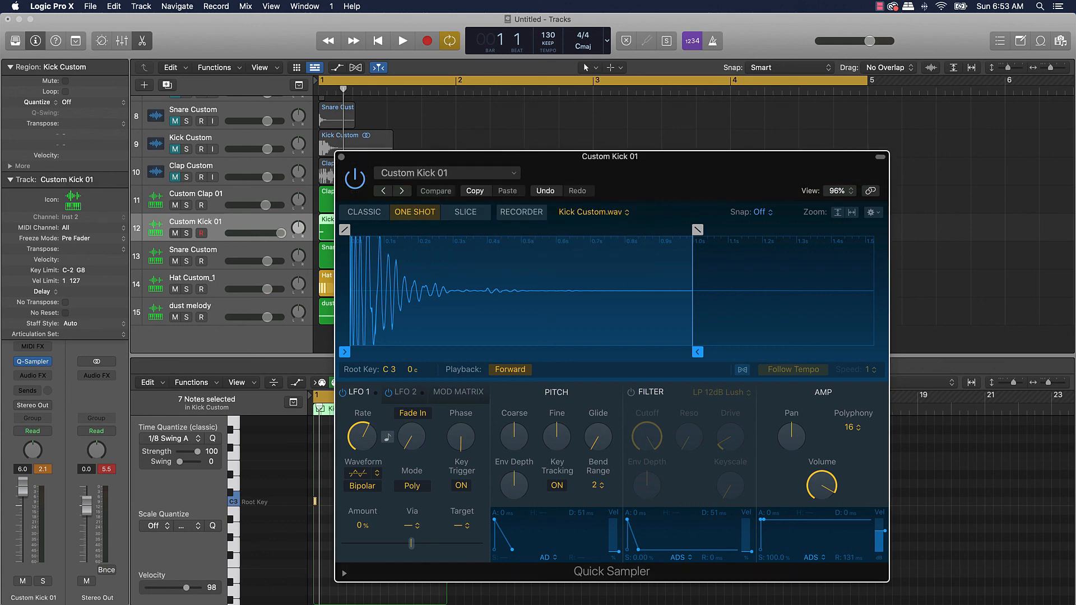
click(341, 156)
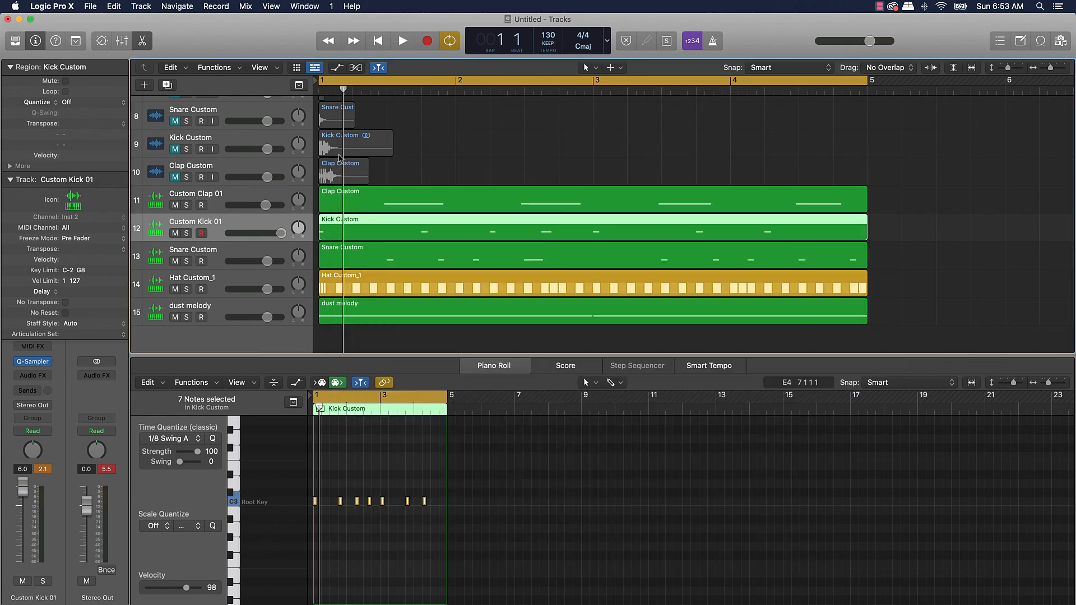
- Save the Snare Custom track's Quick Sampler setting as "Custom Snare 01" and close the plug-in window
click(231, 252)
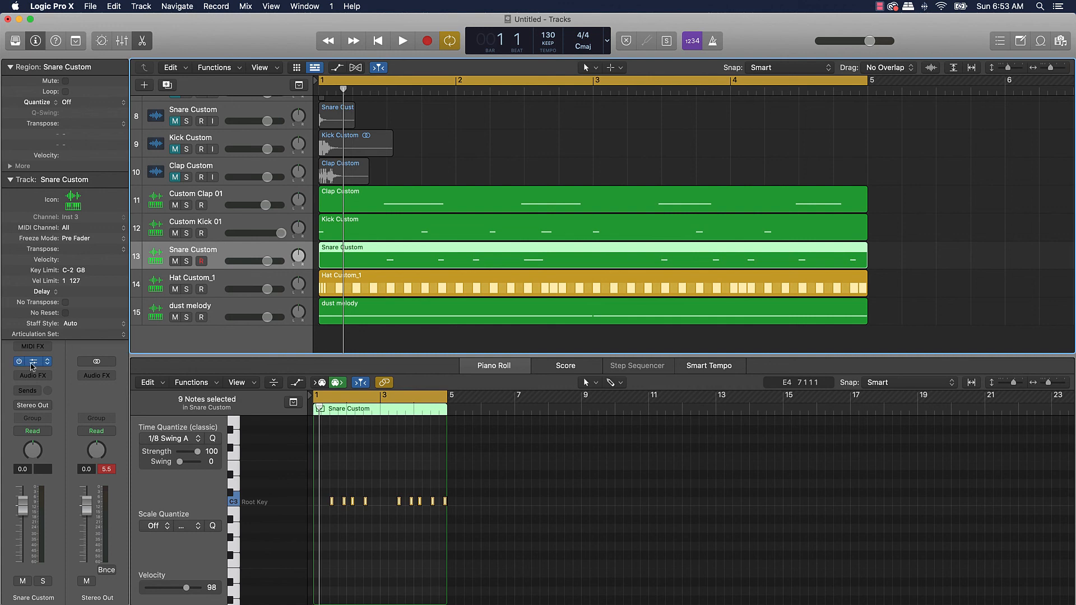
click(33, 366)
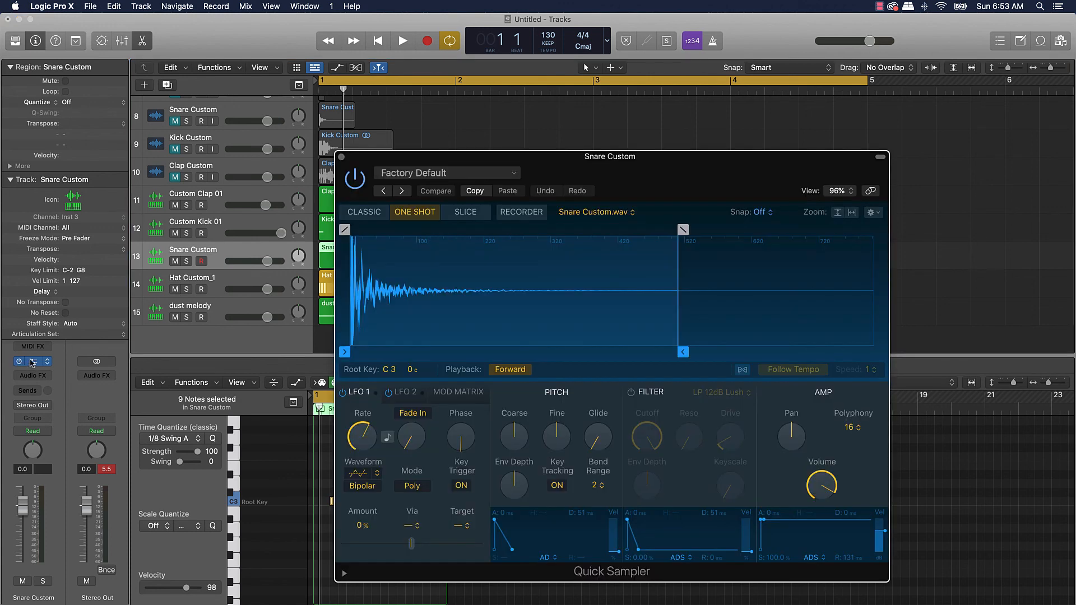
click(444, 173)
click(406, 326)
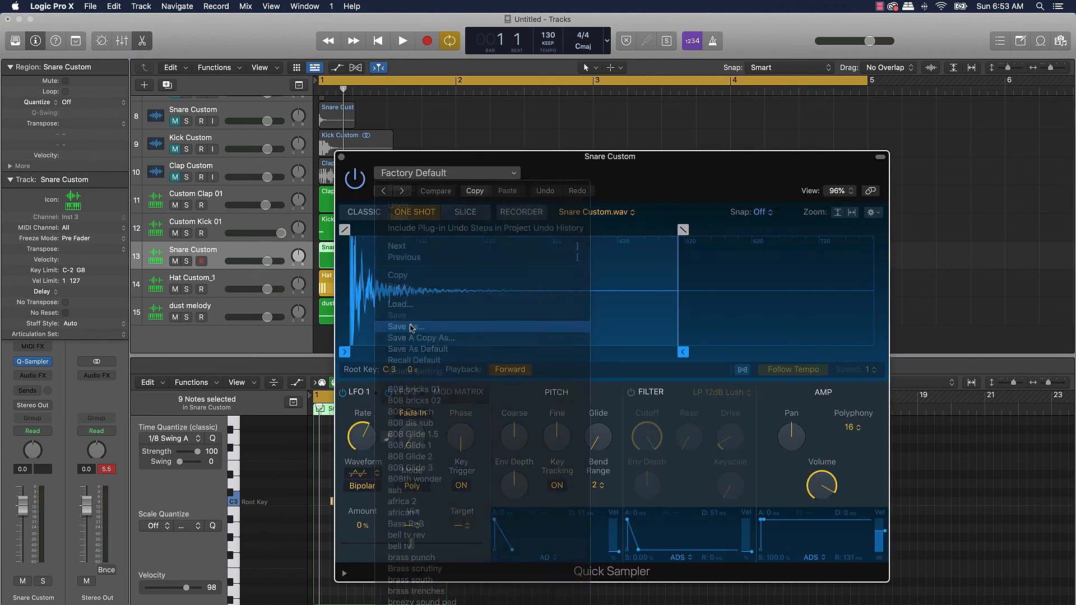
text(C)
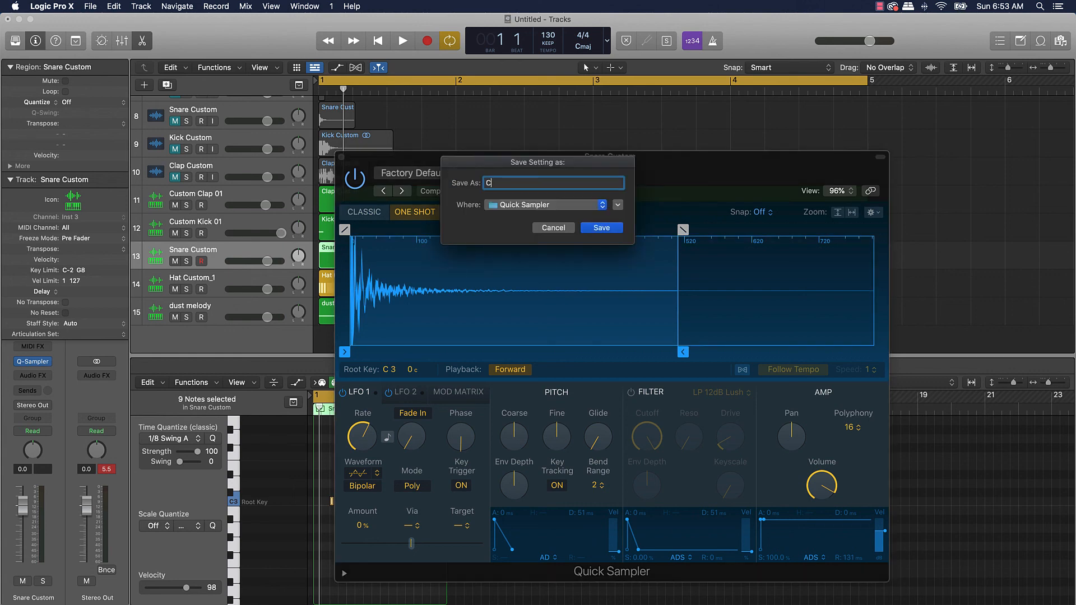
text(ustom Snare 01)
key(Return)
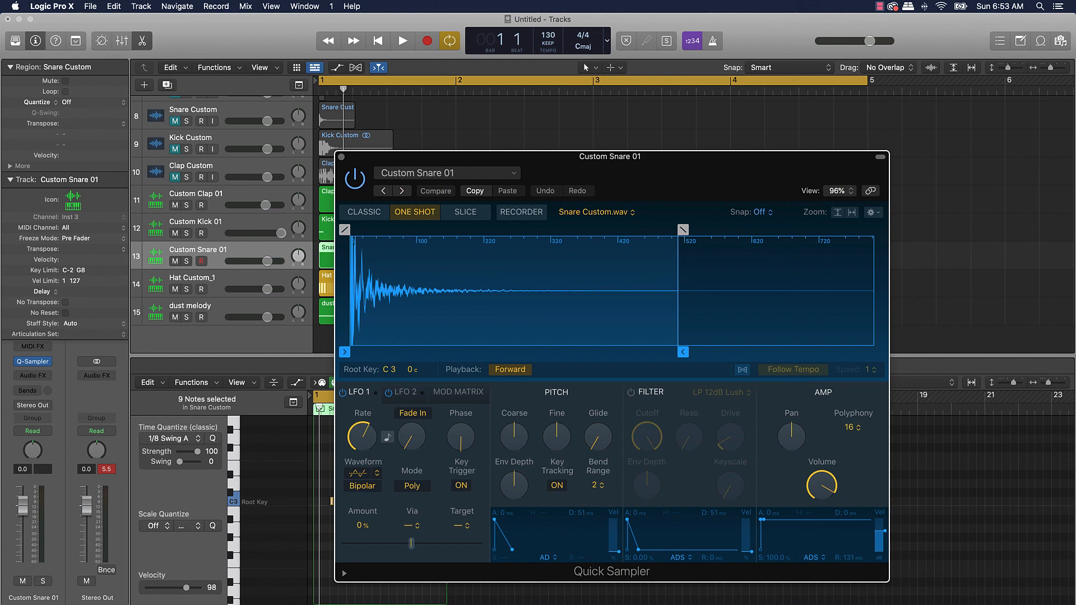
click(342, 157)
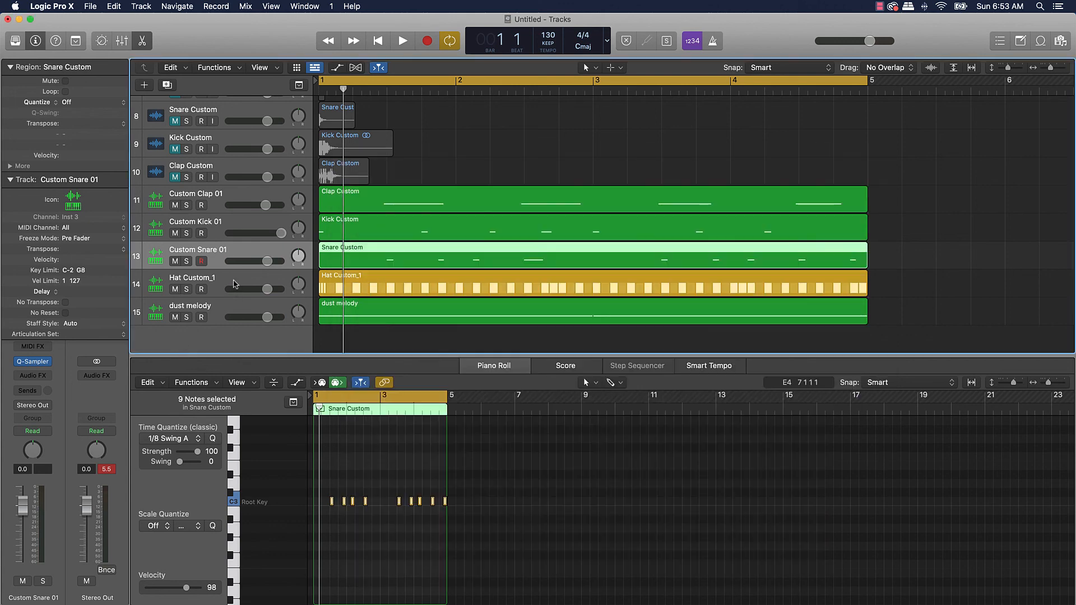
- Save the Hat Custom_1 track's Quick Sampler setting as "Custom Hat 01" and close the plug-in window
click(212, 288)
click(34, 362)
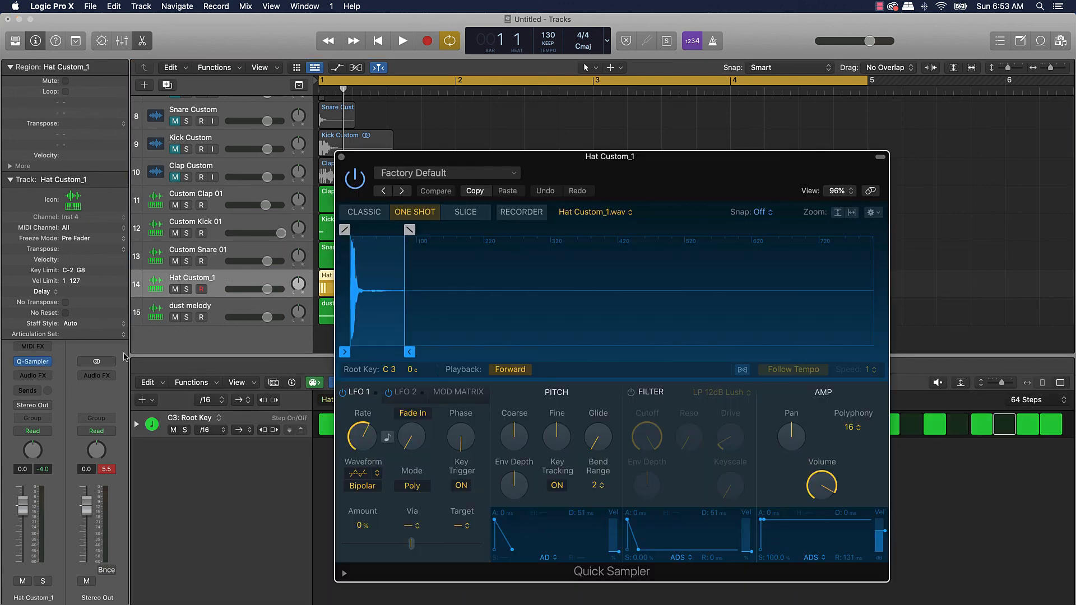
click(444, 174)
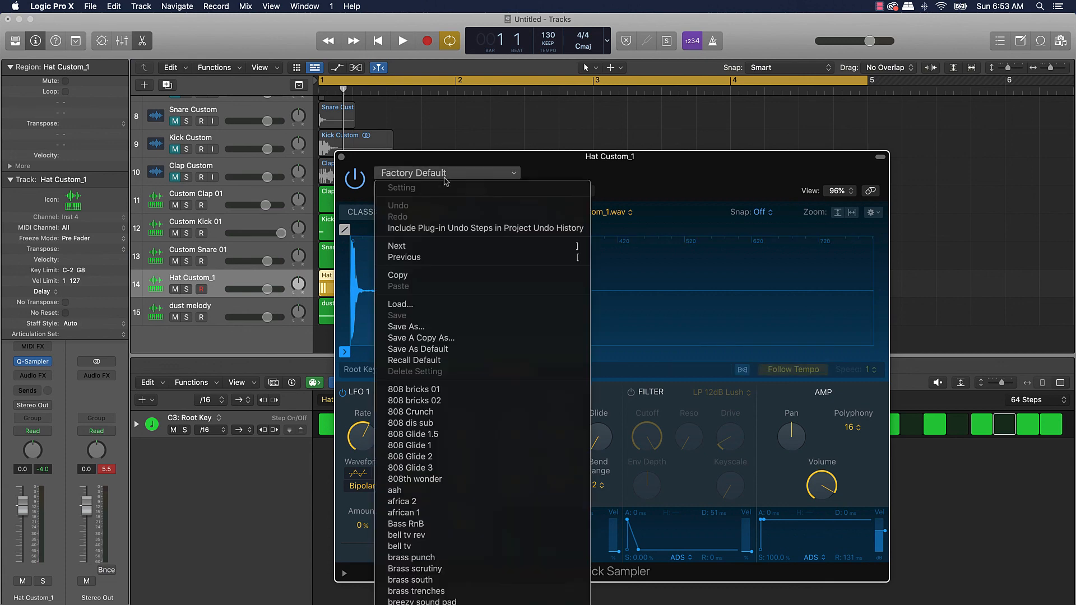
click(420, 327)
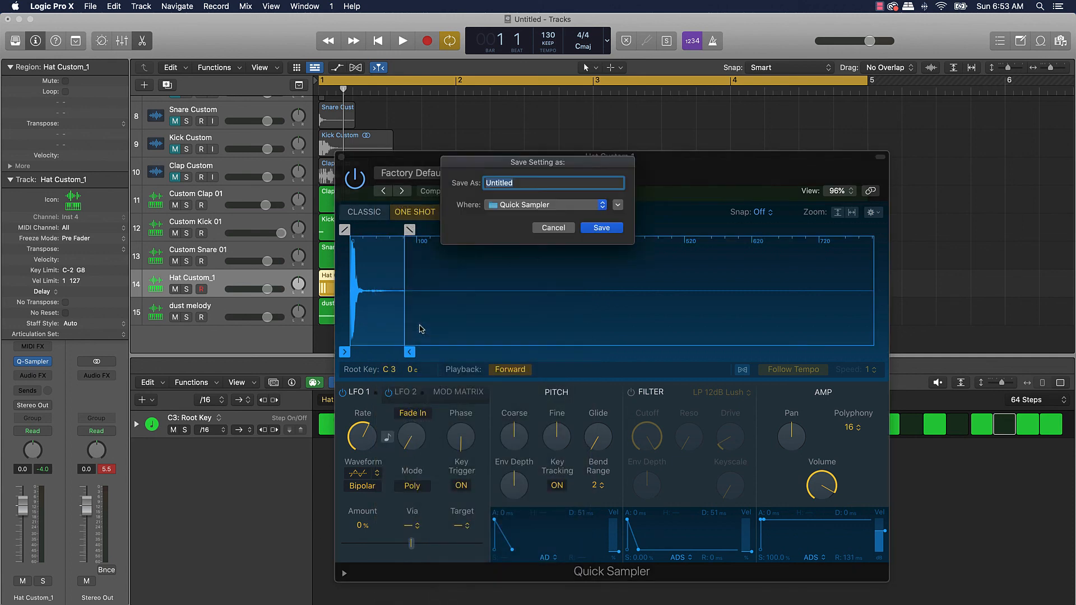
text(Custom Hat 01)
key(Return)
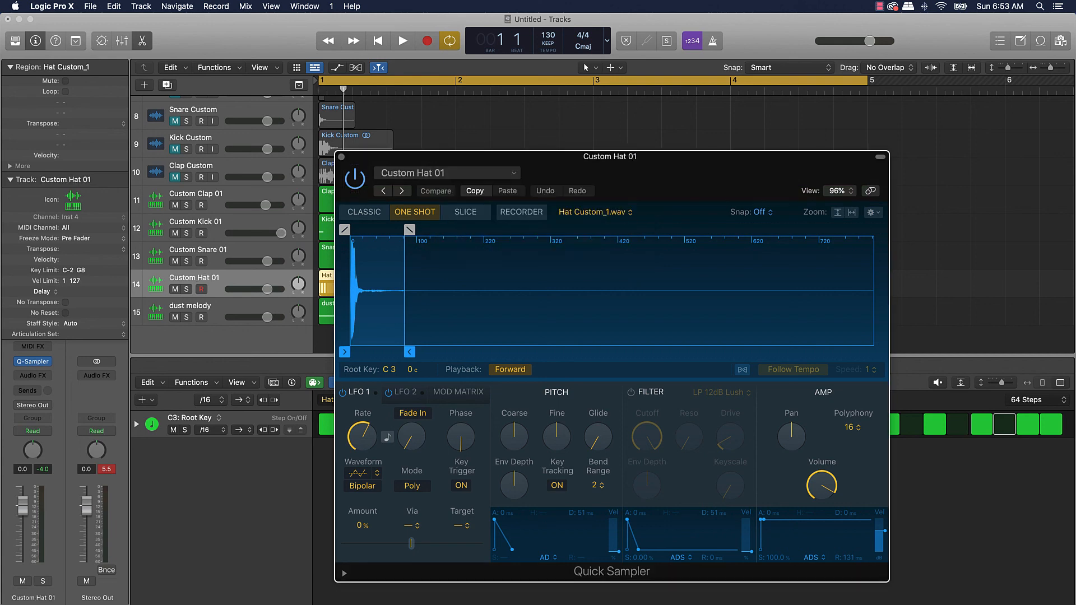
click(341, 157)
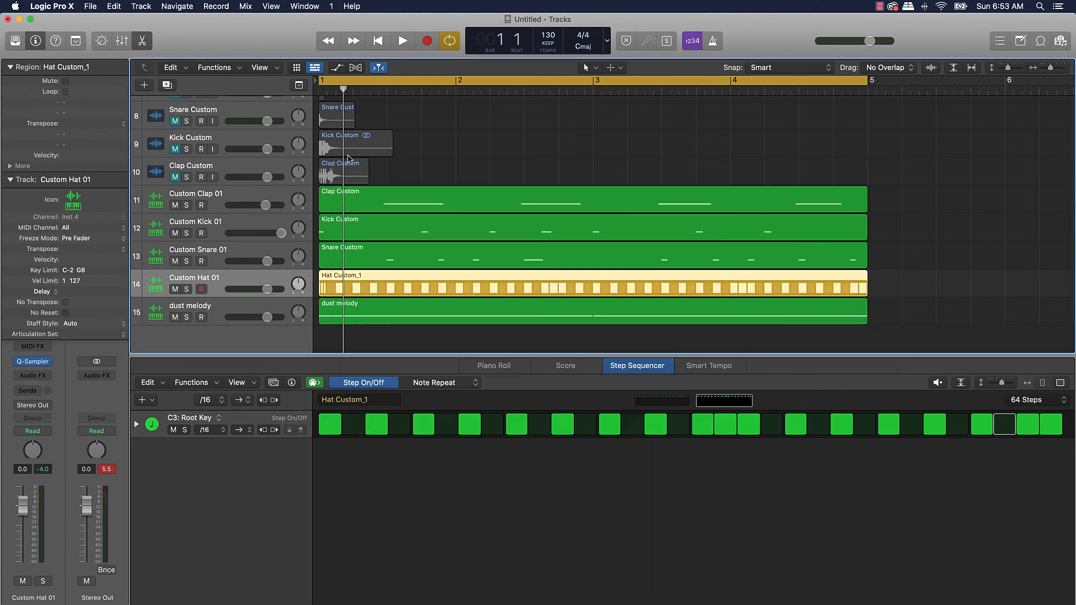
- Save the project in the Logic folder under the name "Drum Design 01", keeping the package format
key(super+s)
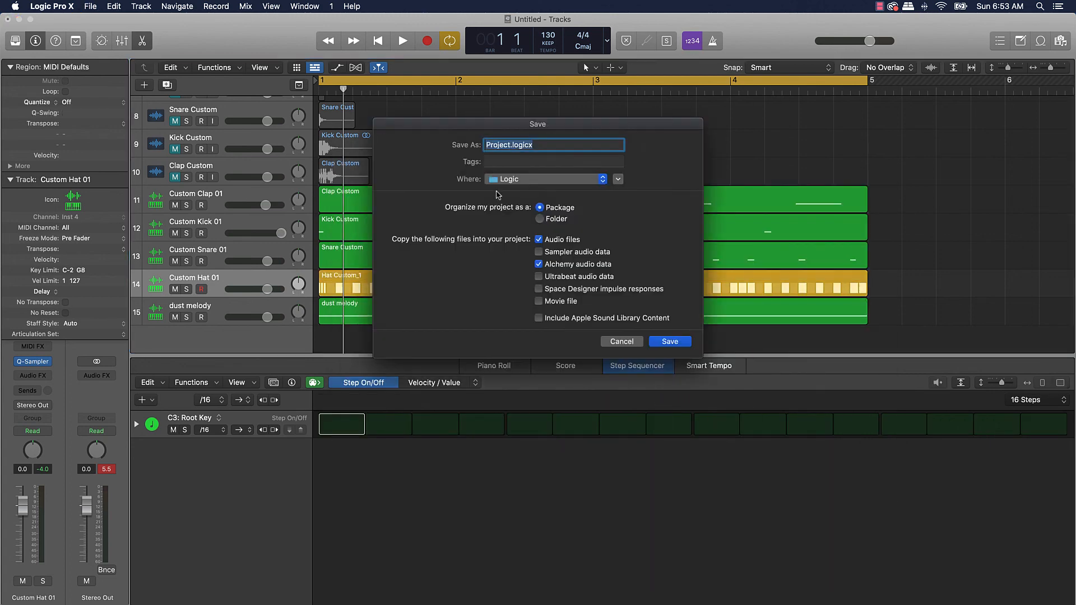
click(512, 146)
drag(511, 145, 471, 146)
key(Right)
key(BackSpace)
key(BackSpace)
key(BackSpace)
key(BackSpace)
key(BackSpace)
key(BackSpace)
key(BackSpace)
text(Drum Se)
key(BackSpace)
key(BackSpace)
text(Design 01)
key(Return)
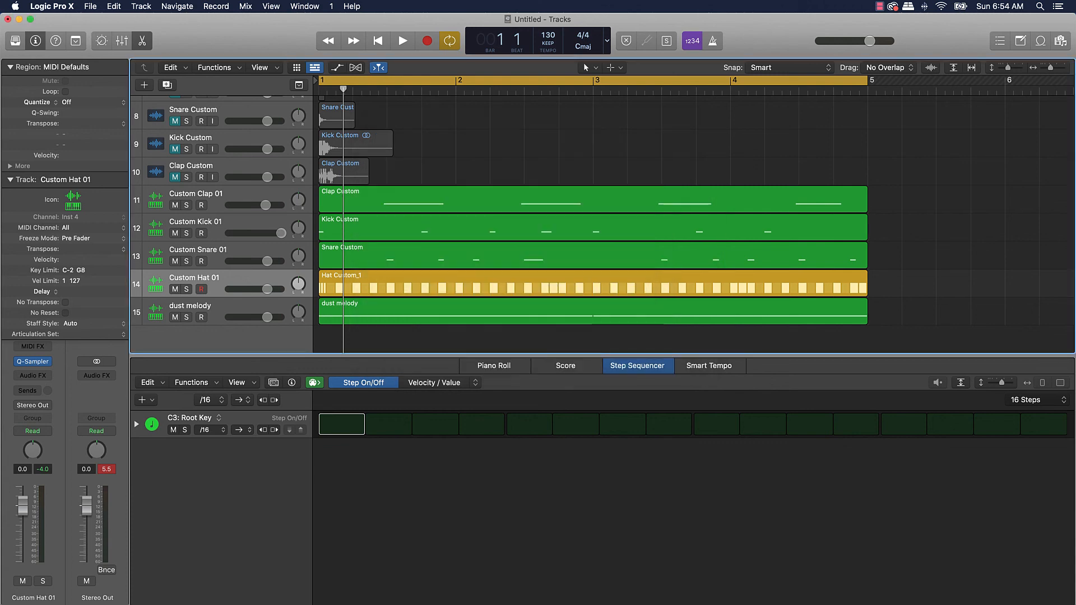